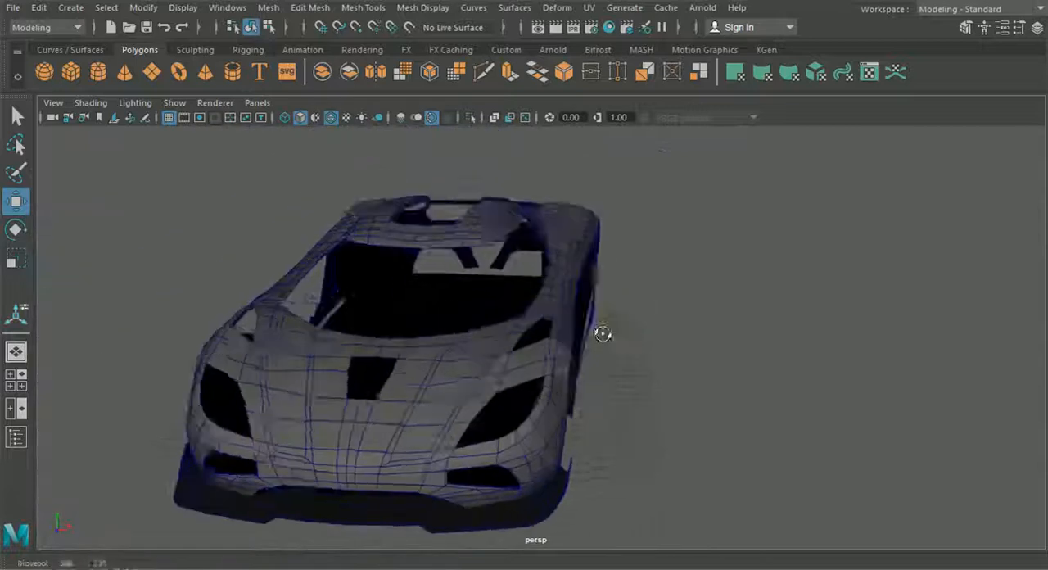
- Set the floor display layer to template mode, keeping it visible and enabled for playback
{"action": "left_click", "coordinate": [1037, 28]}
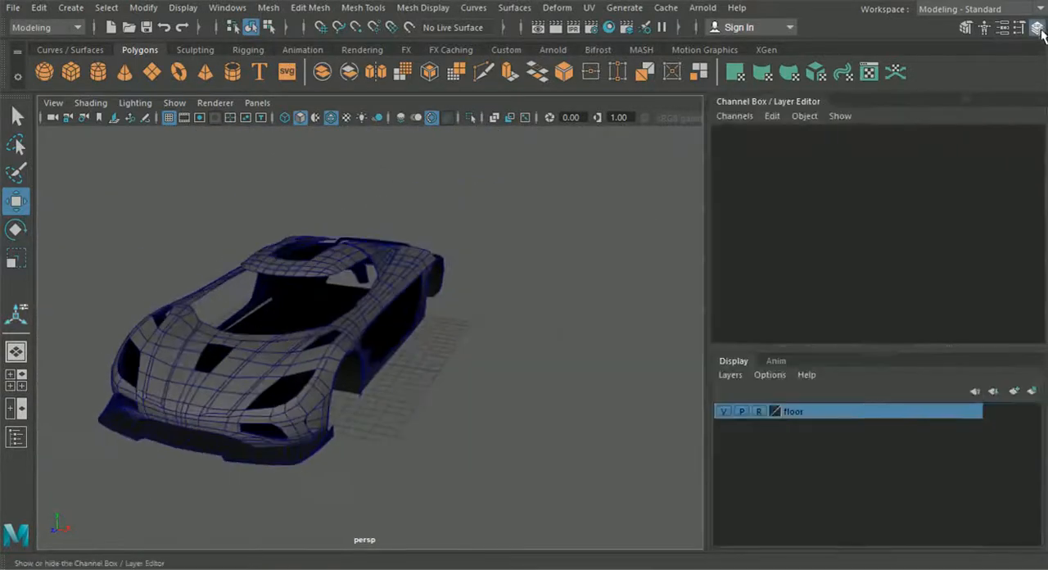
{"action": "left_click", "coordinate": [742, 412]}
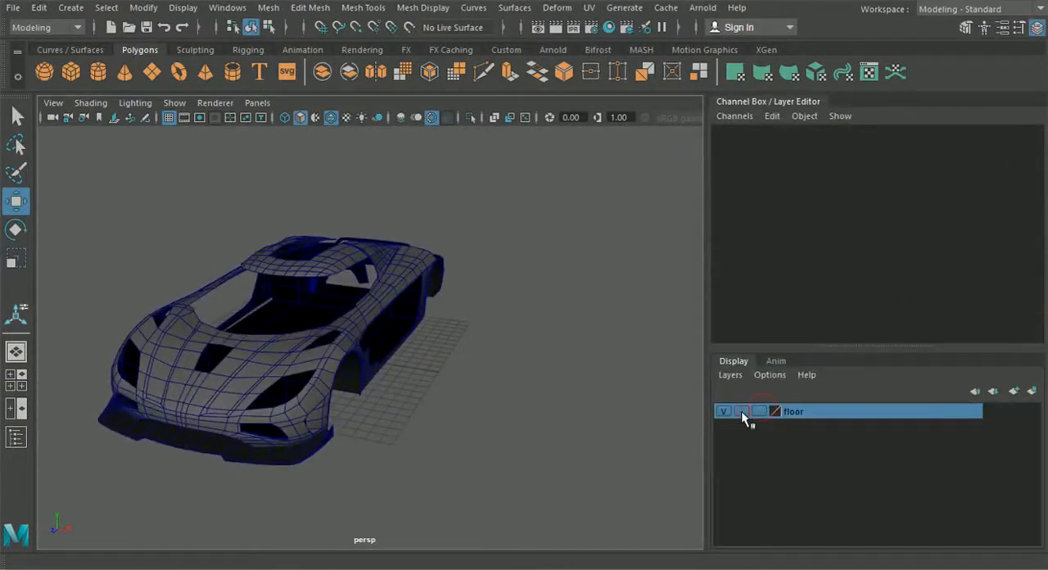
{"action": "left_click", "coordinate": [748, 412]}
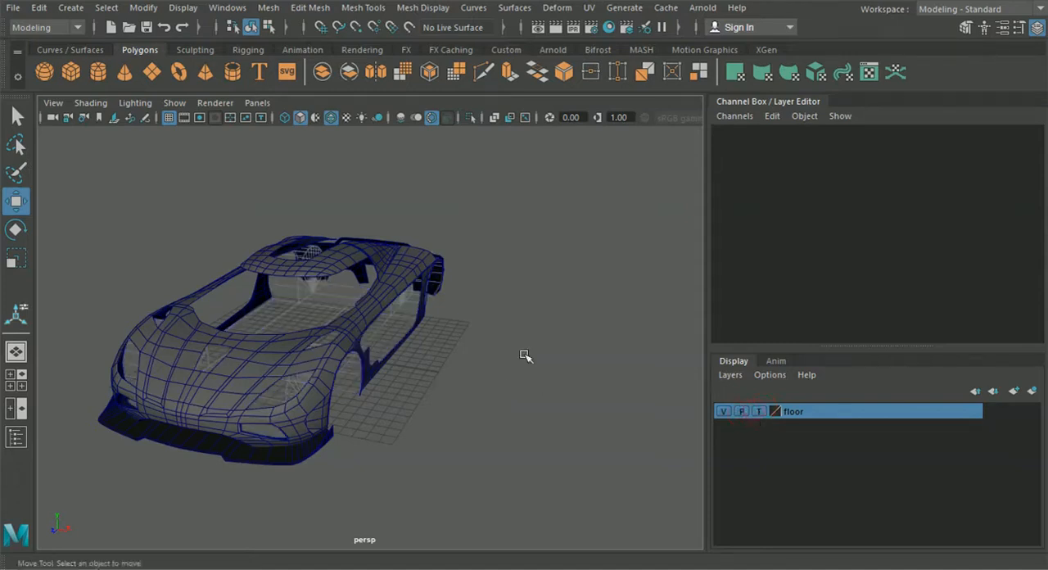
{"action": "left_click", "coordinate": [1041, 31]}
- In the side view, extrude the car body's two lower border edges just ahead of the rear fender downward towards the side intake
{"action": "left_click_drag", "start_coordinate": [576, 300], "coordinate": [491, 313], "text": "alt"}
{"action": "scroll", "coordinate": [540, 344], "scroll_direction": "up", "scroll_amount": 3}
{"action": "left_click_drag", "start_coordinate": [553, 353], "coordinate": [457, 314], "text": "alt"}
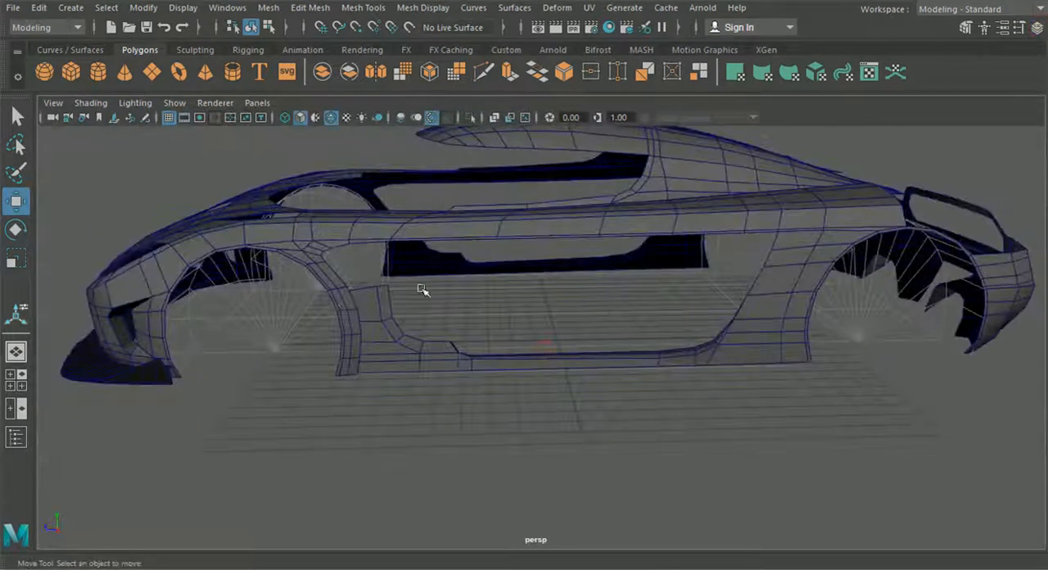
{"action": "left_click", "coordinate": [11, 380]}
{"action": "key", "text": "space"}
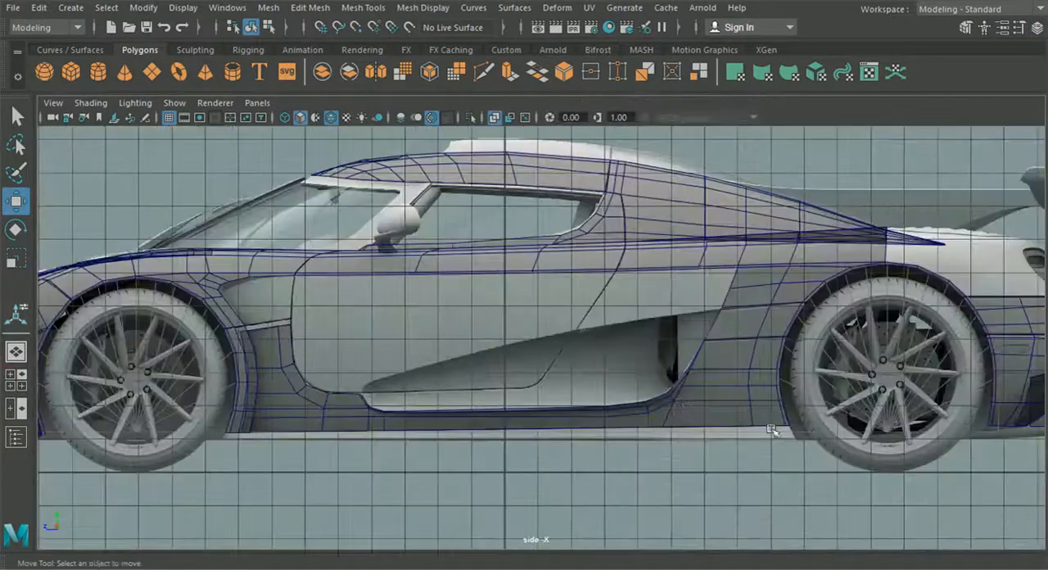
{"action": "left_click", "coordinate": [584, 275]}
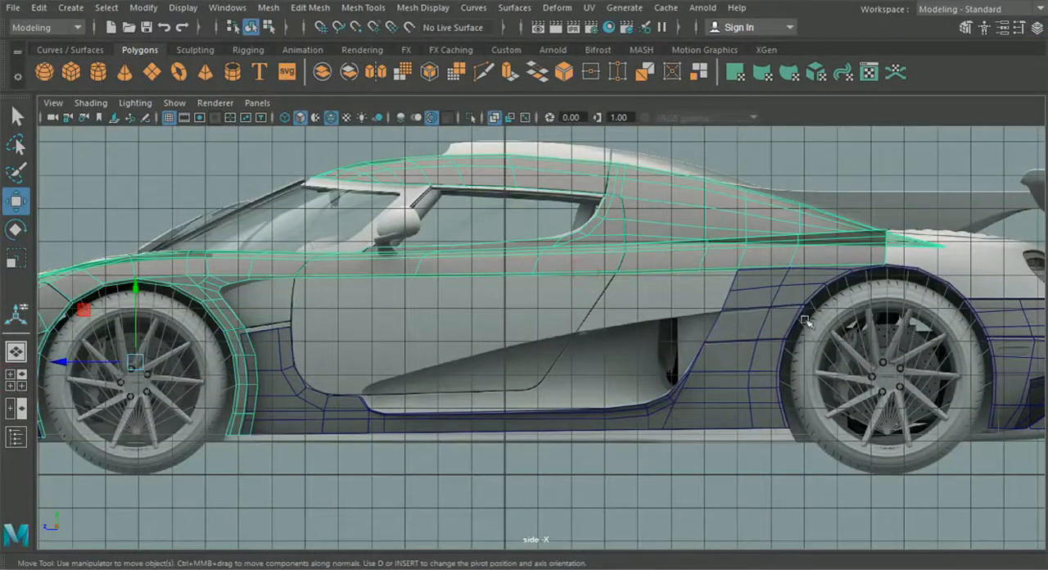
{"action": "scroll", "coordinate": [636, 292], "scroll_direction": "up", "scroll_amount": 2}
{"action": "right_click_drag", "start_coordinate": [623, 226], "coordinate": [659, 249]}
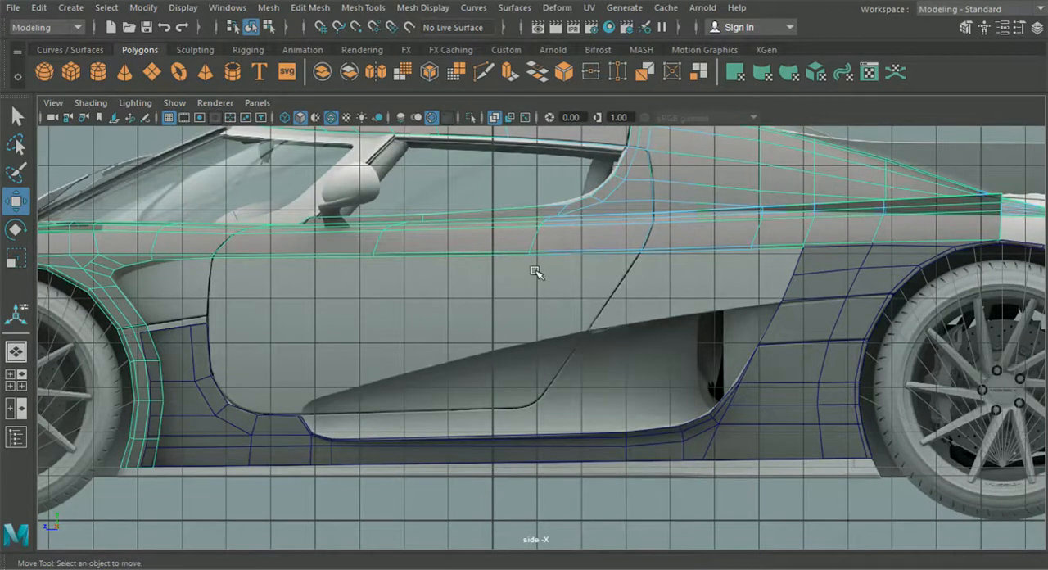
{"action": "left_click", "coordinate": [672, 259]}
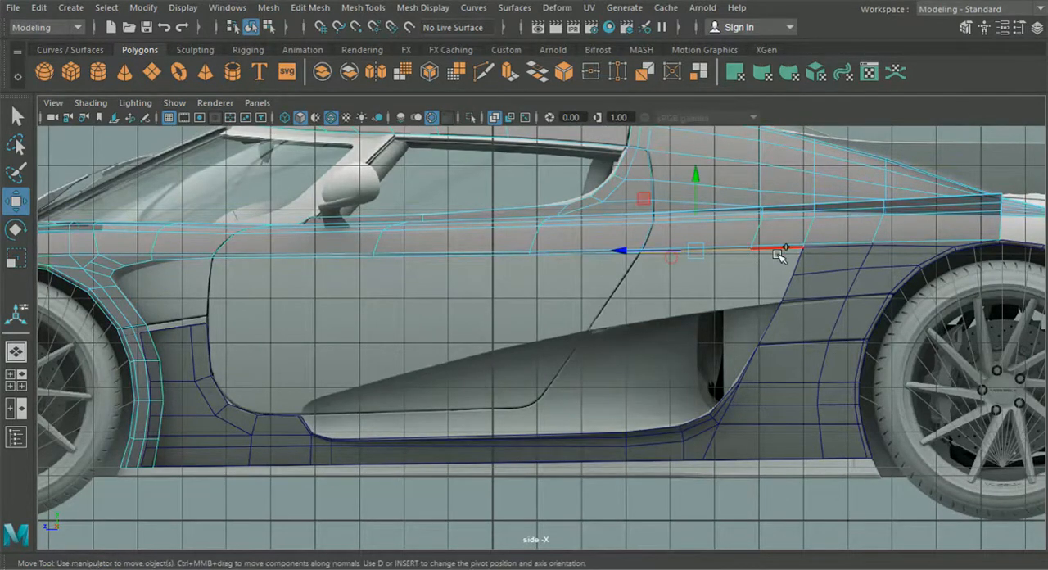
{"action": "left_click", "coordinate": [778, 250], "text": "shift"}
{"action": "middle_click_drag", "start_coordinate": [685, 300], "coordinate": [665, 296], "text": "alt"}
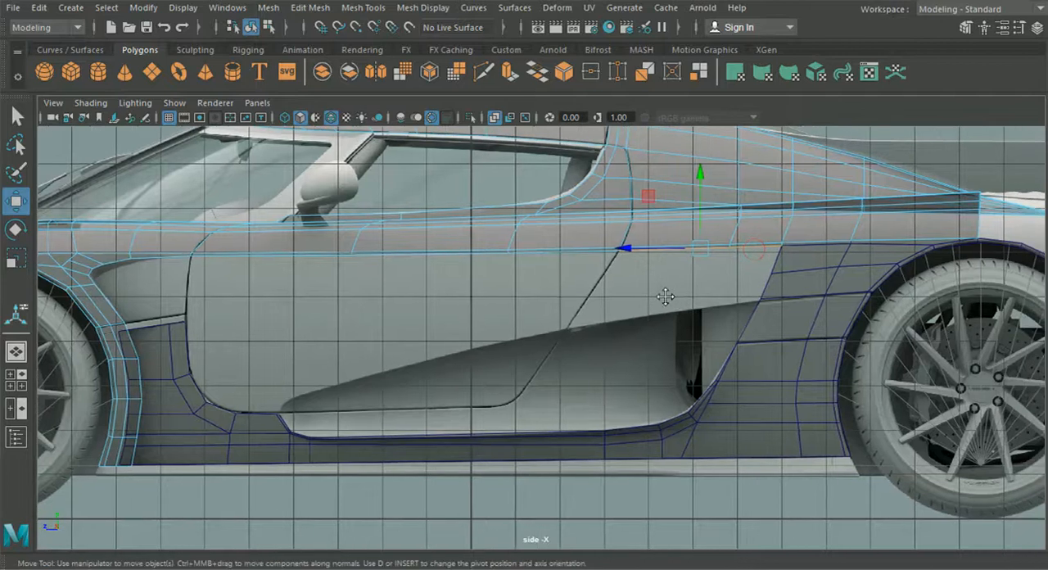
{"action": "key", "text": "ctrl+e"}
{"action": "left_click", "coordinate": [770, 156]}
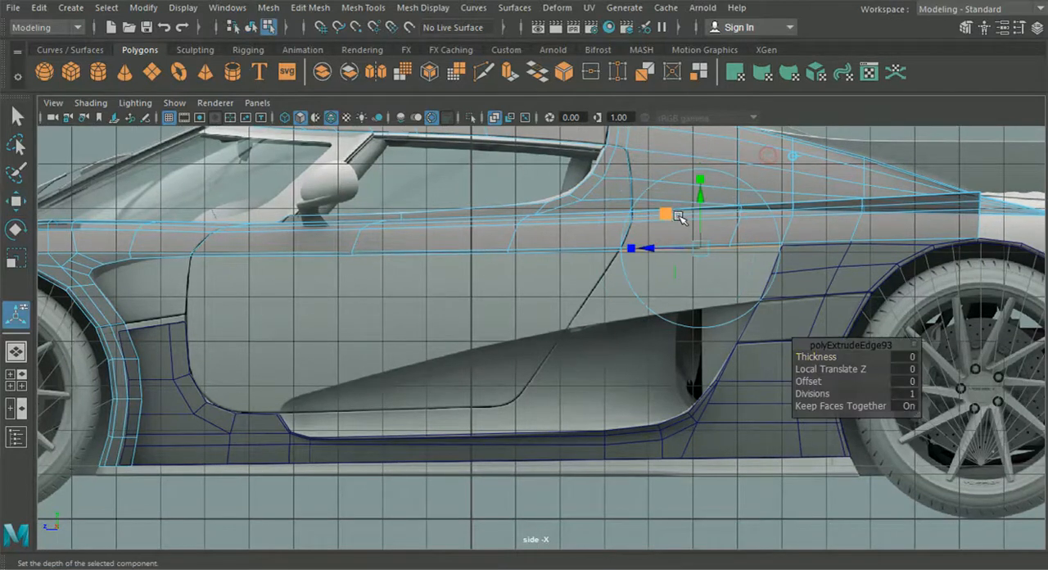
{"action": "left_click_drag", "start_coordinate": [705, 202], "coordinate": [695, 262]}
{"action": "left_click_drag", "start_coordinate": [659, 314], "coordinate": [623, 311]}
- Shift the extruded edges sideways in the top view so they line up with the rear fender panel
{"action": "key", "text": "space"}
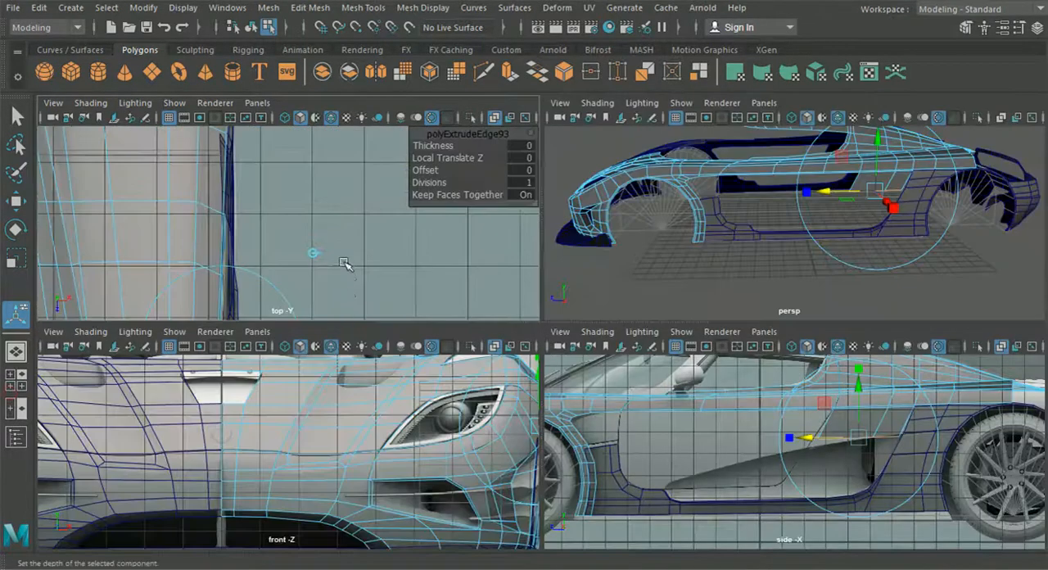
{"action": "key", "text": "space"}
{"action": "middle_click_drag", "start_coordinate": [367, 334], "coordinate": [358, 199], "text": "alt"}
{"action": "middle_click_drag", "start_coordinate": [422, 420], "coordinate": [394, 303], "text": "alt"}
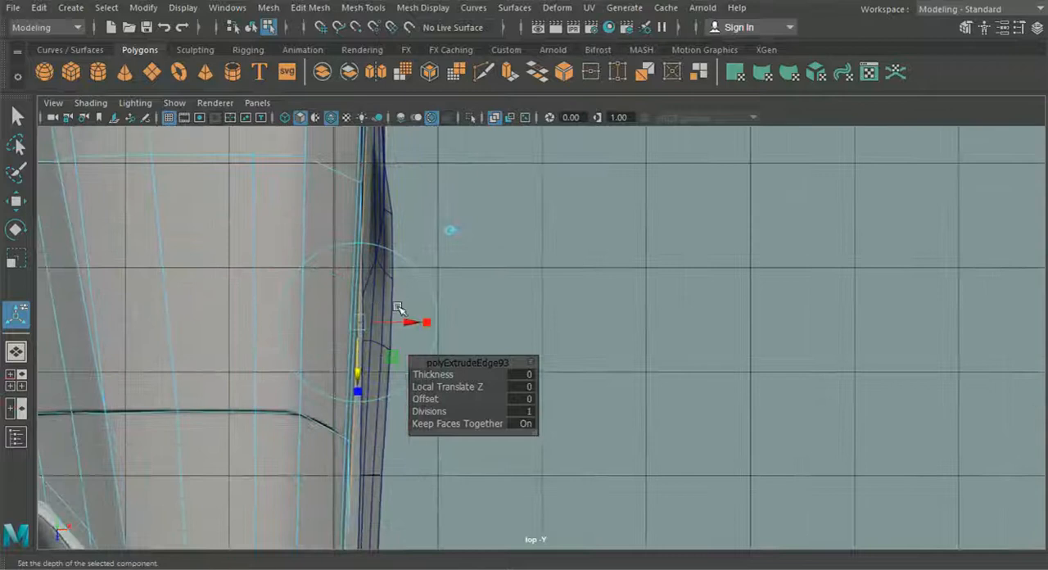
{"action": "left_click_drag", "start_coordinate": [409, 319], "coordinate": [417, 325]}
{"action": "middle_click_drag", "start_coordinate": [417, 326], "coordinate": [441, 348], "text": "alt"}
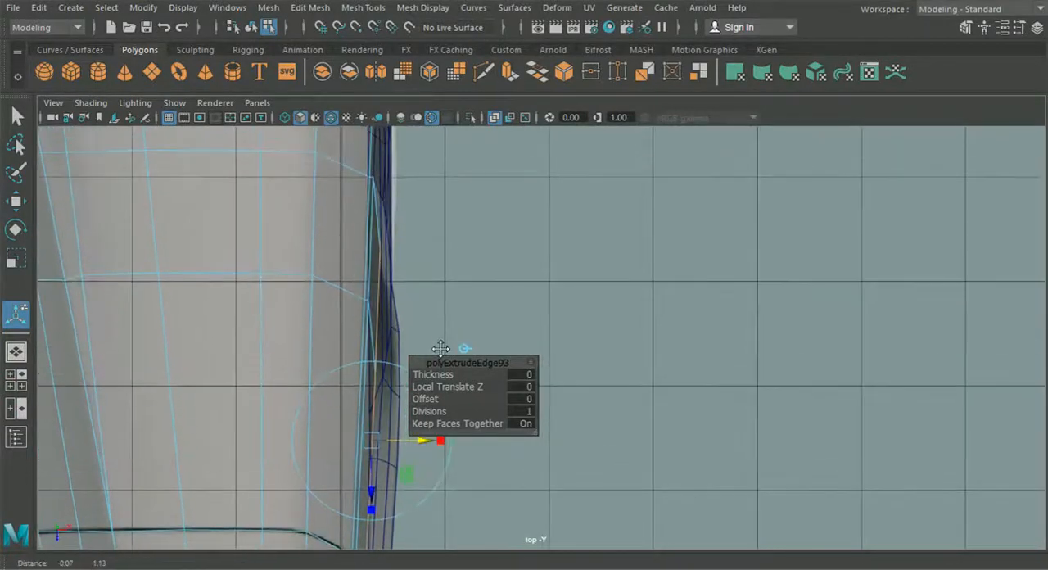
{"action": "left_click", "coordinate": [16, 349]}
{"action": "left_click_drag", "start_coordinate": [323, 355], "coordinate": [627, 386], "text": "alt"}
- Reposition the extruded panel's lower vertices in the side view to follow the blueprint's door seam and upper intake line, meeting the fender corner
{"action": "left_click", "coordinate": [16, 380]}
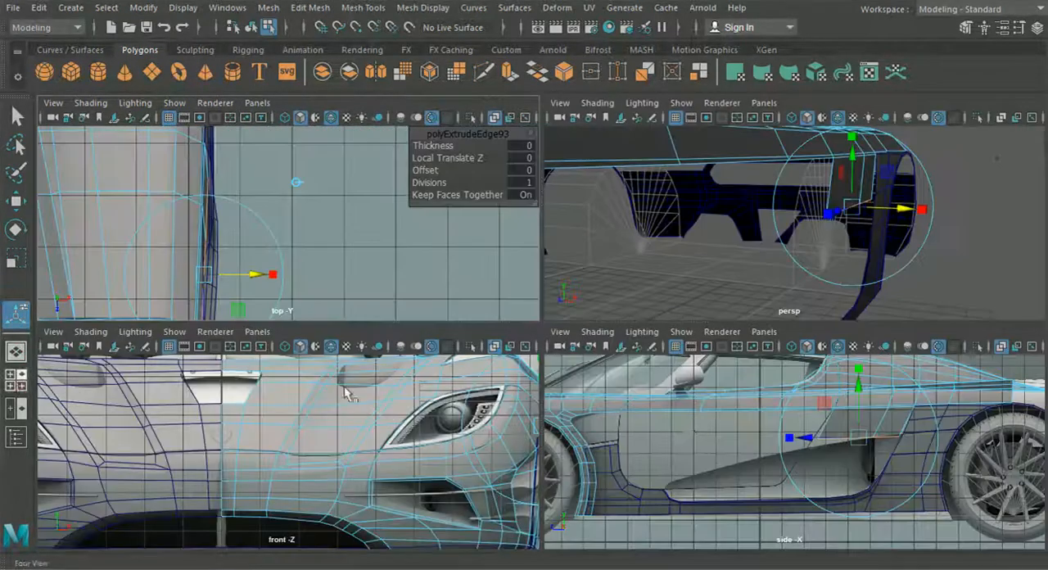
{"action": "key", "text": "space"}
{"action": "right_click_drag", "start_coordinate": [637, 277], "coordinate": [560, 113]}
{"action": "left_click", "coordinate": [16, 203]}
{"action": "scroll", "coordinate": [461, 345], "scroll_direction": "up", "scroll_amount": 5}
{"action": "left_click_drag", "start_coordinate": [583, 267], "coordinate": [582, 324]}
{"action": "middle_click_drag", "start_coordinate": [582, 324], "coordinate": [300, 331], "text": "alt"}
{"action": "scroll", "coordinate": [394, 299], "scroll_direction": "up", "scroll_amount": 3}
{"action": "mouse_move", "coordinate": [491, 246]}
{"action": "left_mouse_down"}
{"action": "mouse_move", "coordinate": [512, 294]}
{"action": "mouse_move", "coordinate": [434, 290]}
{"action": "left_mouse_up"}
{"action": "mouse_move", "coordinate": [587, 249]}
{"action": "left_mouse_down"}
{"action": "mouse_move", "coordinate": [658, 291]}
{"action": "mouse_move", "coordinate": [628, 269]}
{"action": "mouse_move", "coordinate": [634, 263]}
{"action": "left_mouse_up"}
{"action": "middle_click_drag", "start_coordinate": [650, 286], "coordinate": [588, 328], "text": "alt"}
{"action": "scroll", "coordinate": [594, 319], "scroll_direction": "up", "scroll_amount": 3}
{"action": "right_click_drag", "start_coordinate": [639, 249], "coordinate": [574, 115]}
{"action": "left_click_drag", "start_coordinate": [573, 248], "coordinate": [602, 287]}
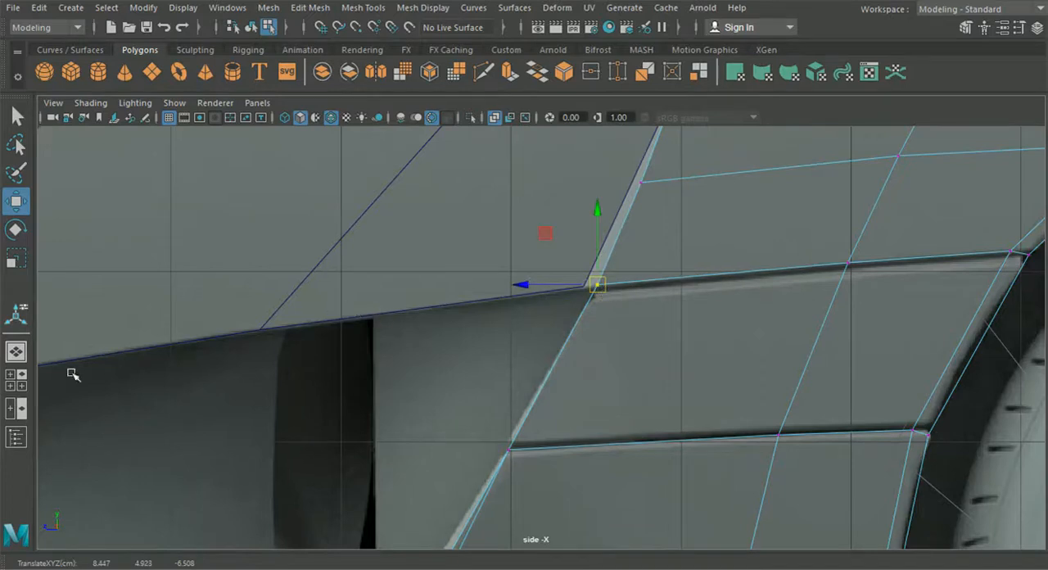
- Adjust the panel's rear lower corner vertex along X in the top view to align with the fender
{"action": "left_click", "coordinate": [17, 379]}
{"action": "key", "text": "space"}
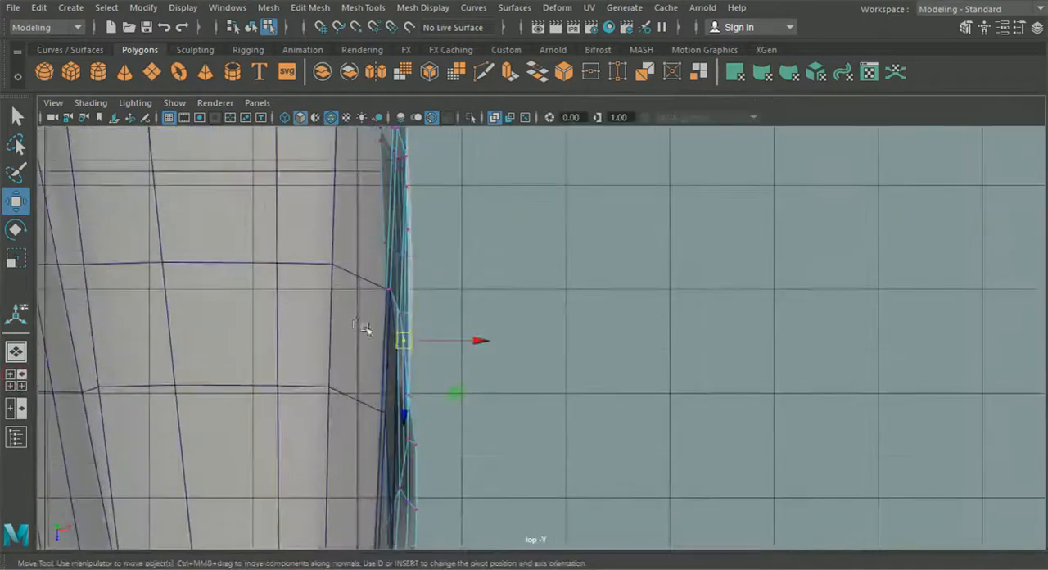
{"action": "scroll", "coordinate": [378, 331], "scroll_direction": "up", "scroll_amount": 3}
{"action": "left_click_drag", "start_coordinate": [394, 342], "coordinate": [394, 343]}
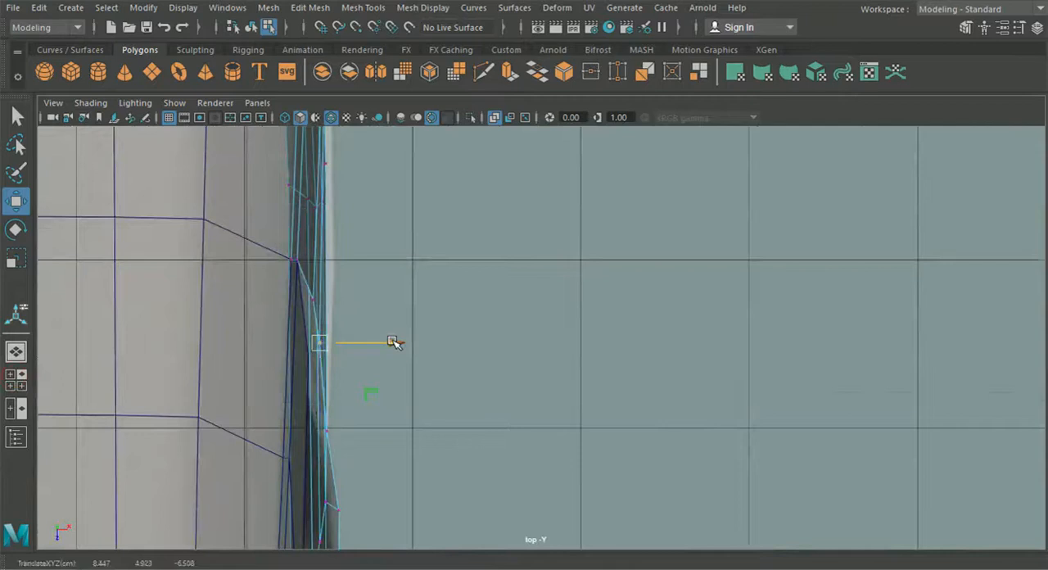
{"action": "middle_click_drag", "start_coordinate": [392, 276], "coordinate": [444, 493], "text": "alt"}
{"action": "mouse_move", "coordinate": [437, 300]}
{"action": "middle_mouse_down", "text": "alt"}
{"action": "mouse_move", "coordinate": [437, 442]}
{"action": "mouse_move", "coordinate": [417, 247]}
{"action": "middle_mouse_up", "text": "alt"}
{"action": "middle_click_drag", "start_coordinate": [434, 388], "coordinate": [421, 240], "text": "alt"}
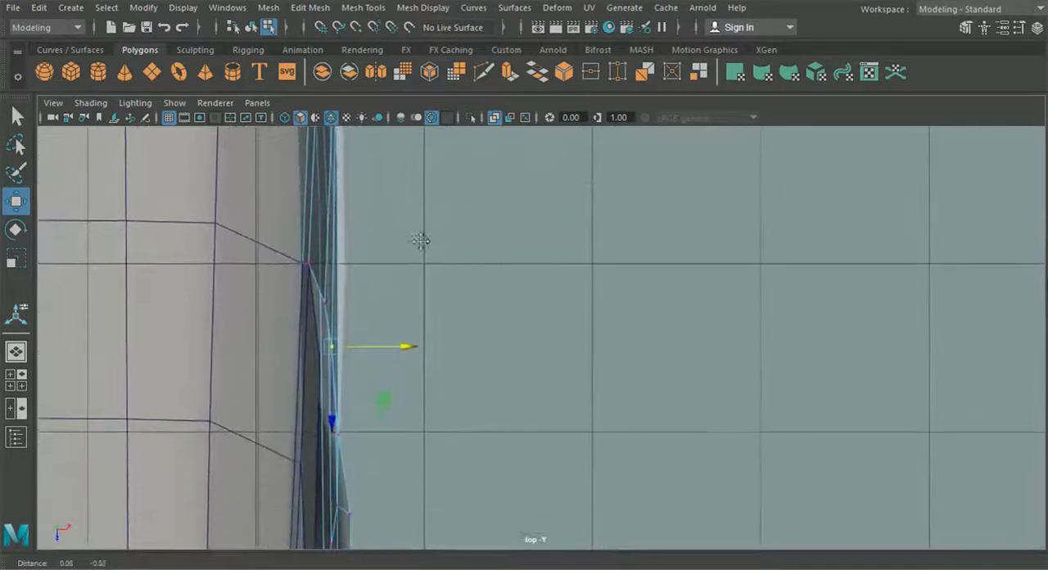
{"action": "middle_click_drag", "start_coordinate": [435, 400], "coordinate": [432, 374], "text": "alt"}
- In the perspective view, nudge the panel's rear lower corner vertex onto the fender's corner at X 8.451, Y 4.923, Z -6.508
{"action": "left_click", "coordinate": [19, 356]}
{"action": "left_click_drag", "start_coordinate": [389, 365], "coordinate": [204, 359], "text": "alt"}
{"action": "left_click", "coordinate": [463, 257]}
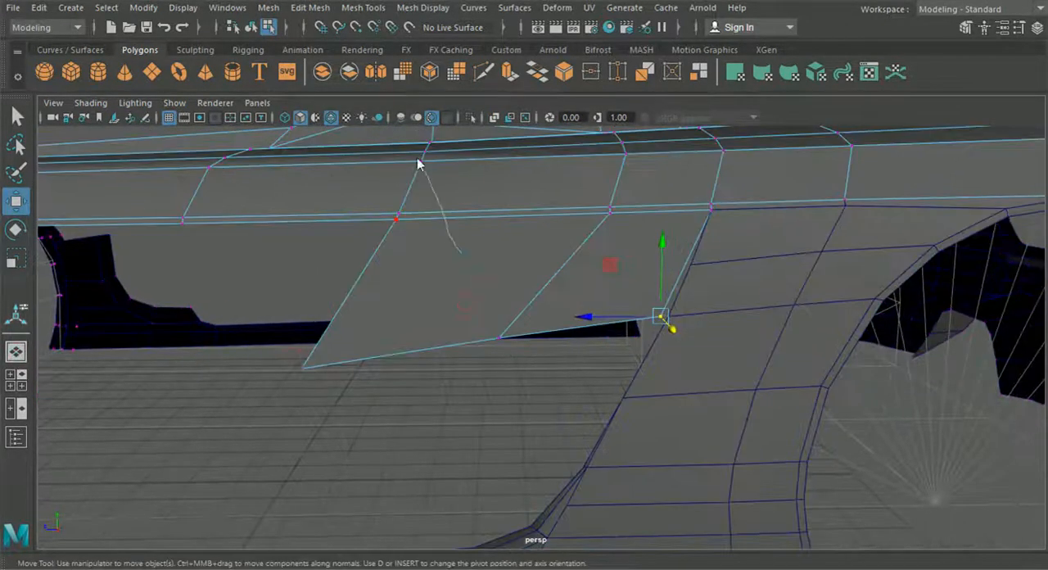
{"action": "right_click_drag", "start_coordinate": [463, 115], "coordinate": [383, 120]}
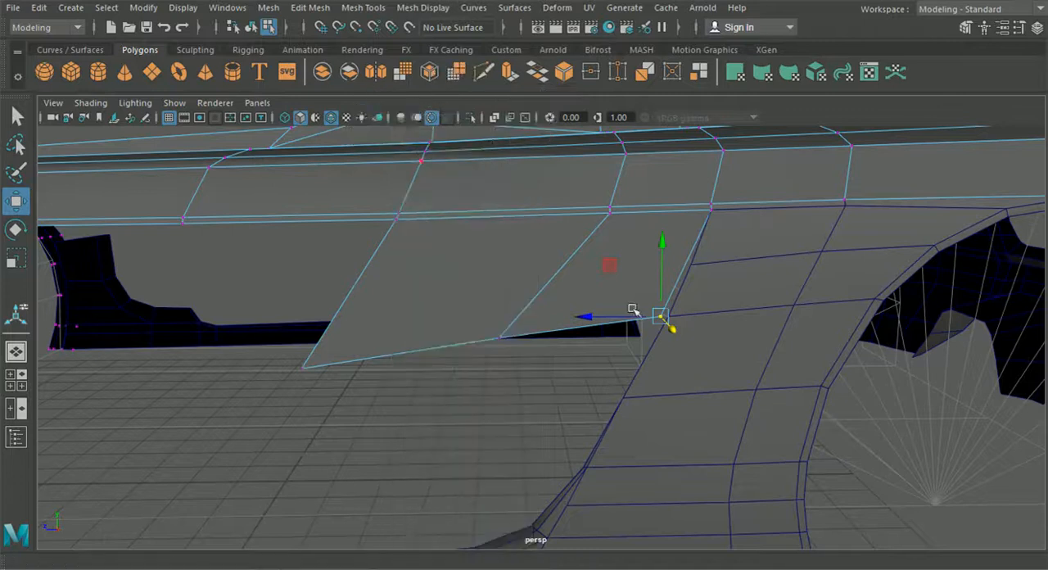
{"action": "middle_click_drag", "start_coordinate": [634, 312], "coordinate": [531, 289], "text": "alt"}
{"action": "scroll", "coordinate": [531, 289], "scroll_direction": "up", "scroll_amount": 3}
{"action": "left_click_drag", "start_coordinate": [530, 229], "coordinate": [569, 284]}
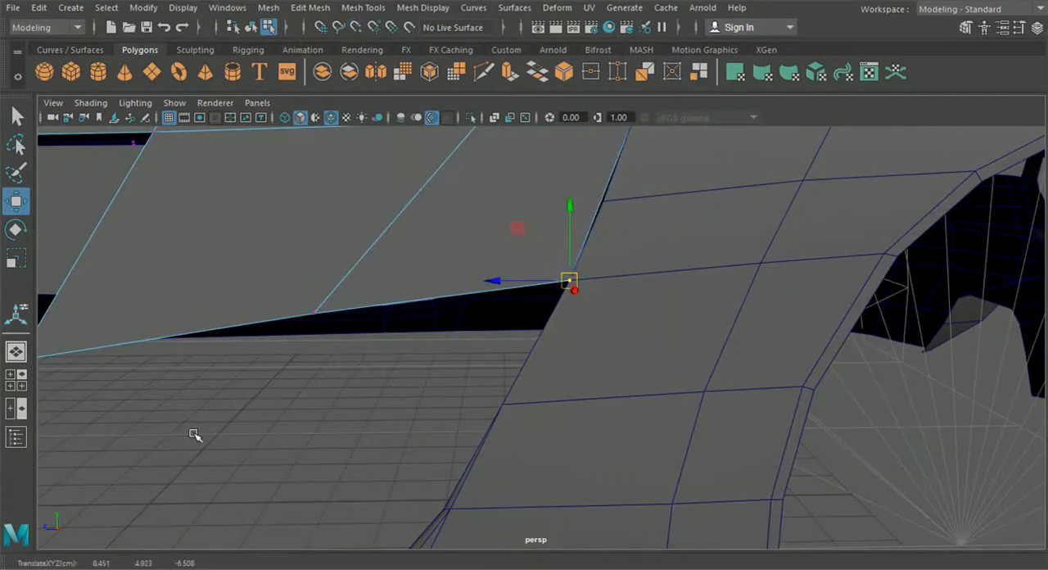
- Pull the panel's rear lower corner vertex slightly inward along X in the top view to smooth the body's side contour
{"action": "key", "text": "space"}
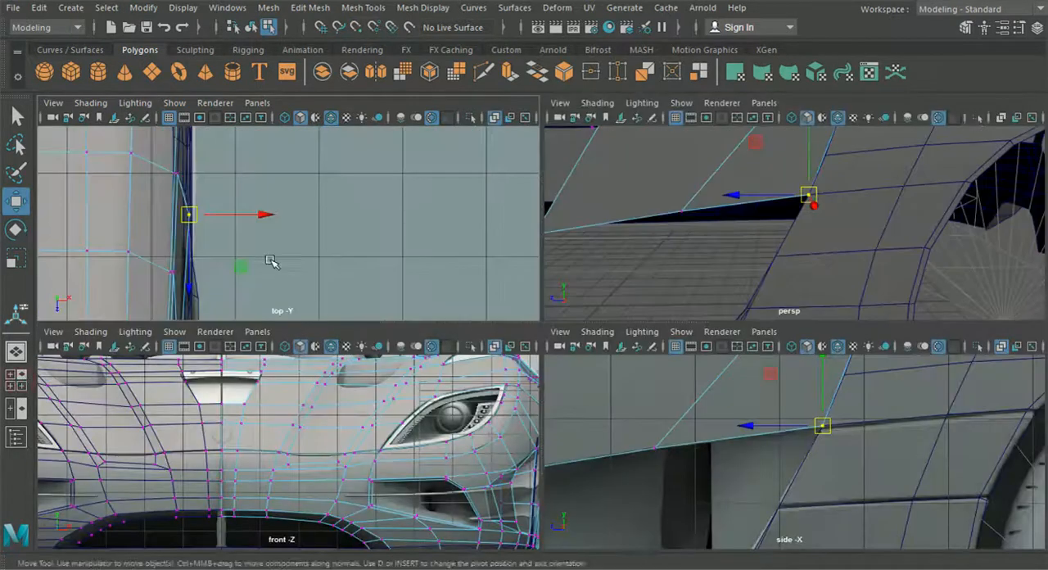
{"action": "middle_click_drag", "start_coordinate": [360, 294], "coordinate": [323, 260], "text": "alt"}
{"action": "key", "text": "space"}
{"action": "middle_click_drag", "start_coordinate": [355, 302], "coordinate": [339, 229], "text": "alt"}
{"action": "middle_click_drag", "start_coordinate": [502, 299], "coordinate": [469, 394], "text": "alt"}
{"action": "middle_click_drag", "start_coordinate": [441, 202], "coordinate": [442, 408], "text": "alt"}
{"action": "mouse_move", "coordinate": [442, 262]}
{"action": "middle_mouse_down", "text": "alt"}
{"action": "mouse_move", "coordinate": [441, 456]}
{"action": "mouse_move", "coordinate": [421, 221]}
{"action": "middle_mouse_up", "text": "alt"}
{"action": "middle_click_drag", "start_coordinate": [464, 373], "coordinate": [463, 147], "text": "alt"}
{"action": "middle_click_drag", "start_coordinate": [428, 399], "coordinate": [434, 221], "text": "alt"}
{"action": "middle_click_drag", "start_coordinate": [433, 430], "coordinate": [428, 374], "text": "alt"}
{"action": "scroll", "coordinate": [427, 373], "scroll_direction": "up", "scroll_amount": 2}
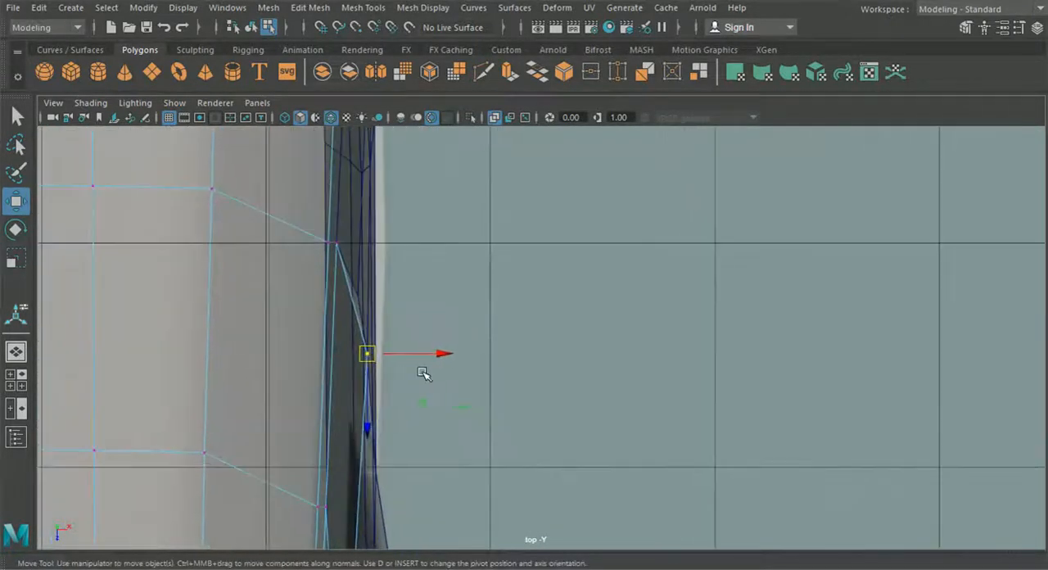
{"action": "middle_click_drag", "start_coordinate": [363, 399], "coordinate": [358, 344], "text": "alt"}
{"action": "left_click_drag", "start_coordinate": [440, 291], "coordinate": [427, 293]}
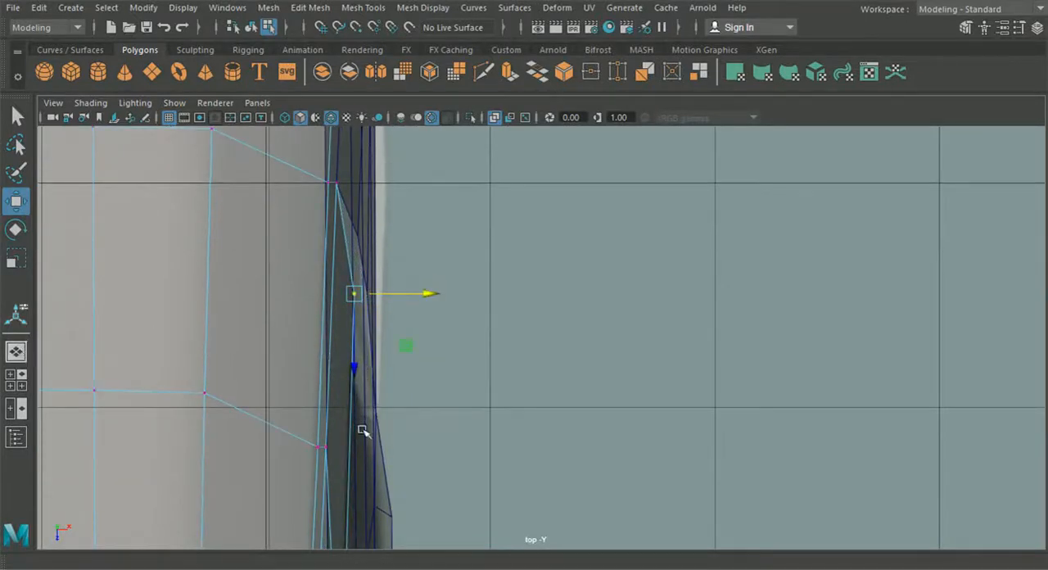
- Move the panel's front lower vertex slightly outward in the top view to X 8.231
{"action": "middle_click_drag", "start_coordinate": [363, 427], "coordinate": [368, 296], "text": "alt"}
{"action": "middle_click_drag", "start_coordinate": [358, 413], "coordinate": [359, 185], "text": "alt"}
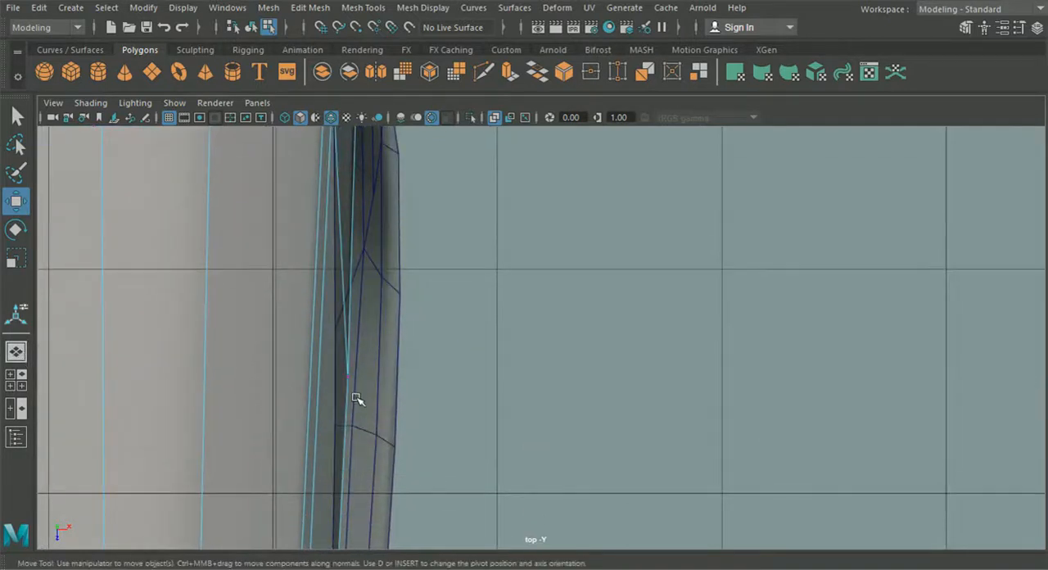
{"action": "mouse_move", "coordinate": [352, 427]}
{"action": "middle_mouse_down", "text": "alt"}
{"action": "mouse_move", "coordinate": [355, 170]}
{"action": "mouse_move", "coordinate": [354, 290]}
{"action": "mouse_move", "coordinate": [358, 202]}
{"action": "middle_mouse_up", "text": "alt"}
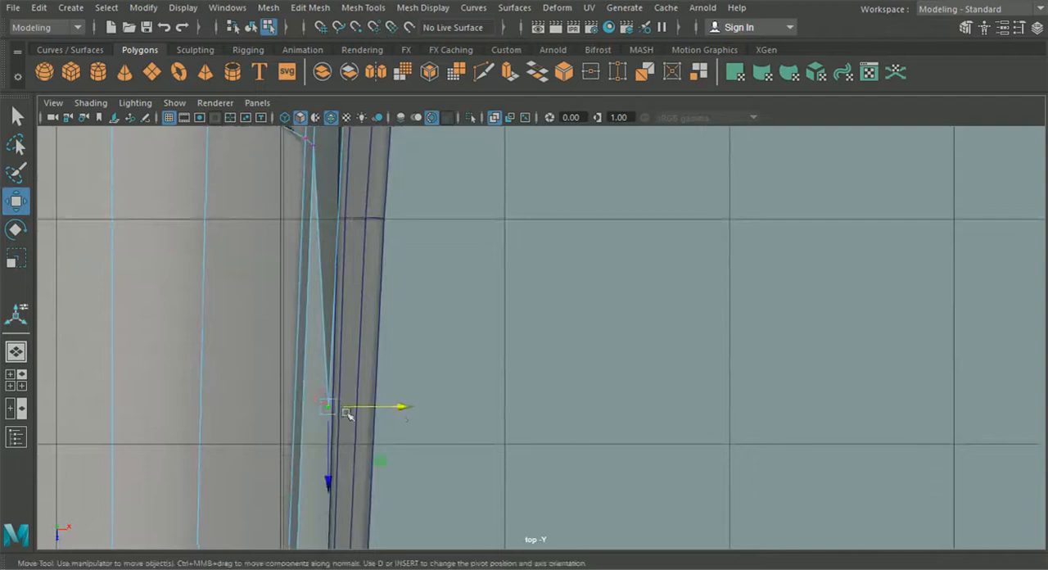
{"action": "left_click_drag", "start_coordinate": [398, 408], "coordinate": [405, 410]}
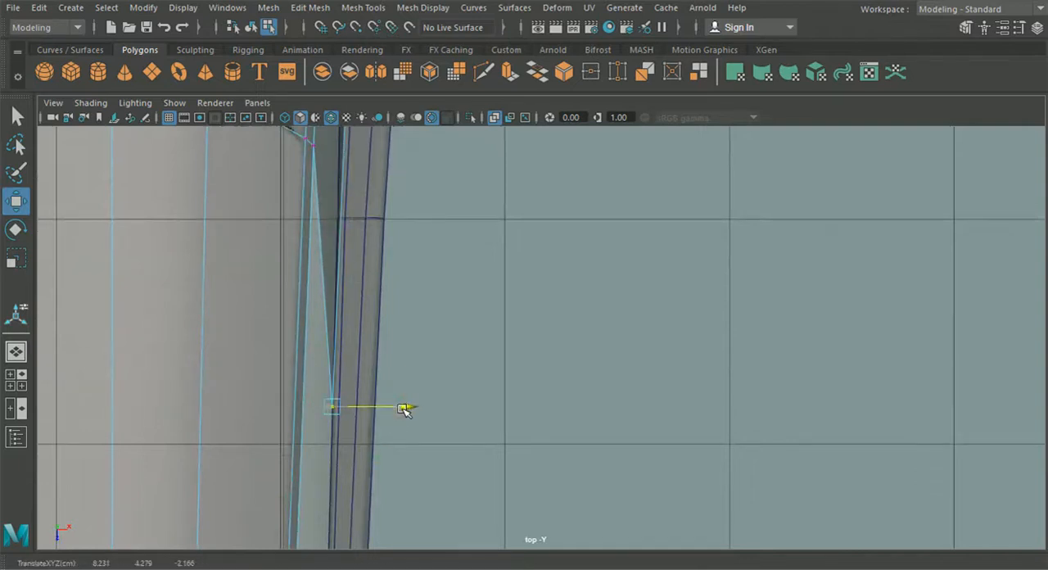
{"action": "middle_click_drag", "start_coordinate": [401, 367], "coordinate": [351, 435], "text": "alt"}
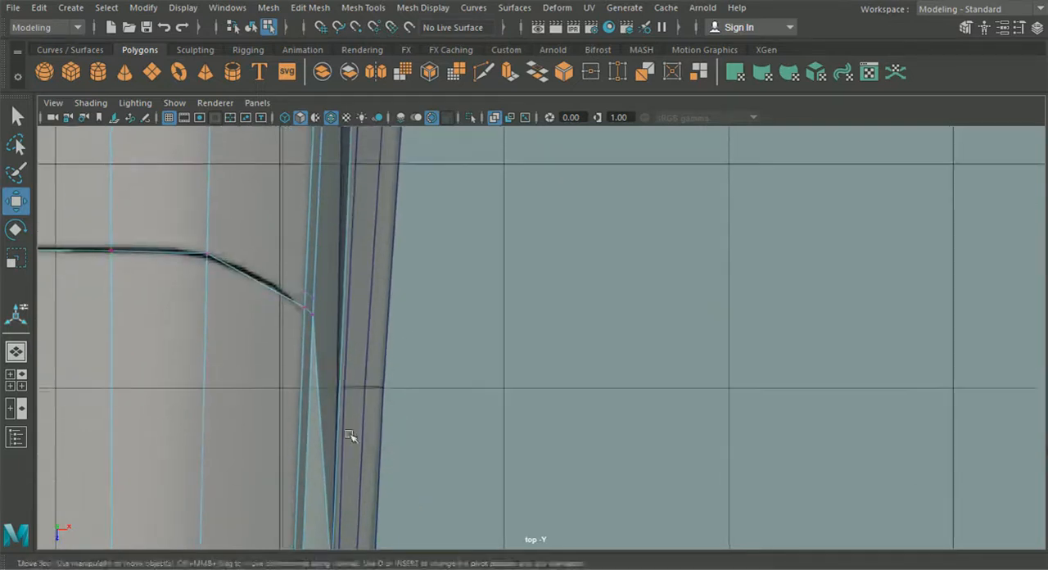
- Move the rear fender's front corner vertex to X 8.393 to meet the side panel, and adjust its neighbouring vertices to smooth the fender surface
{"action": "left_click", "coordinate": [17, 352]}
{"action": "left_click_drag", "start_coordinate": [402, 382], "coordinate": [573, 330], "text": "alt"}
{"action": "left_click_drag", "start_coordinate": [708, 296], "coordinate": [678, 304], "text": "alt"}
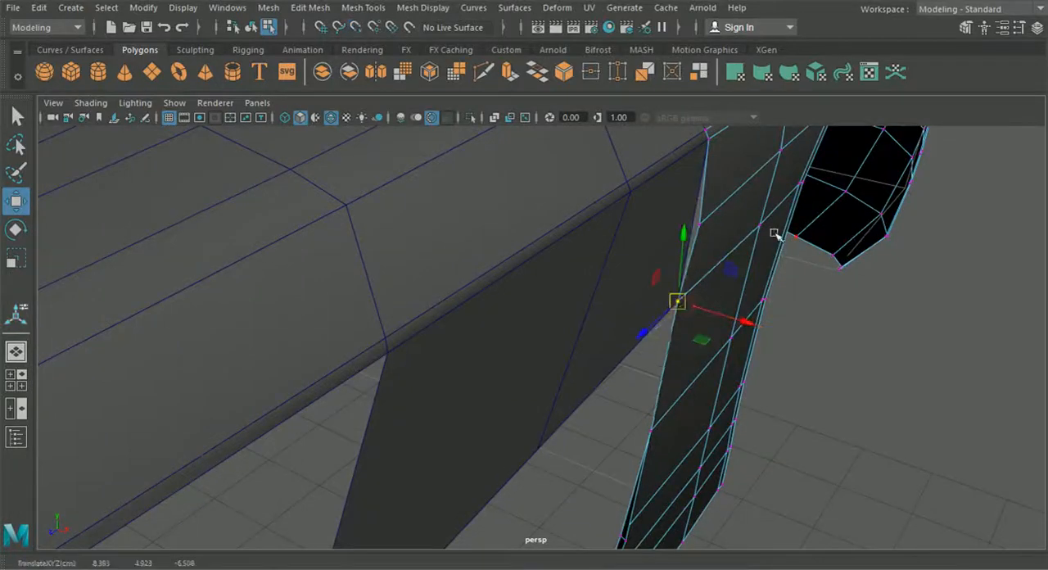
{"action": "left_click_drag", "start_coordinate": [758, 224], "coordinate": [741, 299], "text": "alt"}
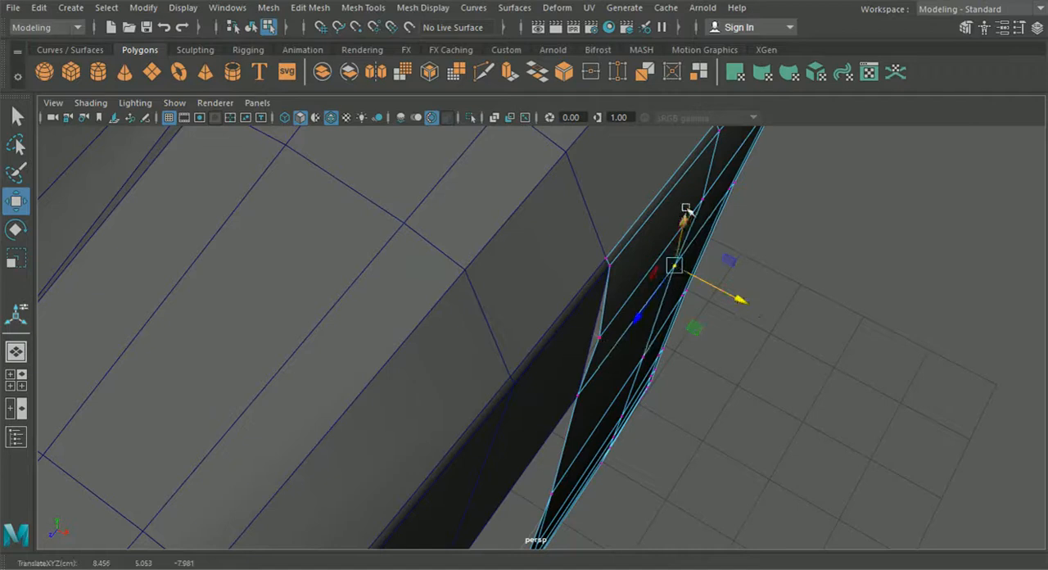
{"action": "left_click_drag", "start_coordinate": [696, 234], "coordinate": [657, 354], "text": "alt"}
{"action": "left_click_drag", "start_coordinate": [628, 297], "coordinate": [636, 304]}
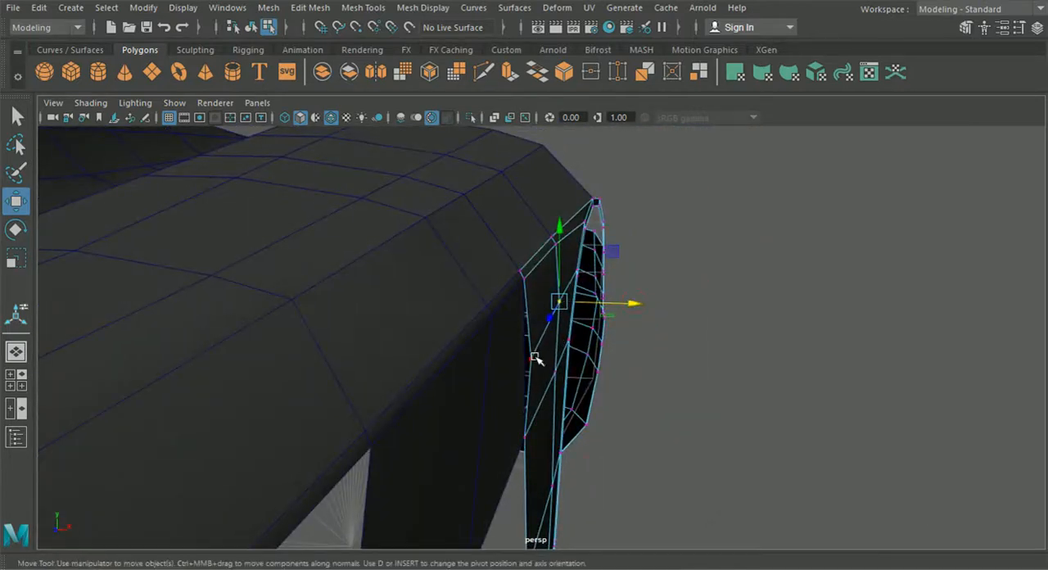
{"action": "left_click_drag", "start_coordinate": [538, 355], "coordinate": [540, 440], "text": "alt"}
- Return to object selection, deselect everything and examine the side panel's transition into the rear fender from several angles
{"action": "left_click_drag", "start_coordinate": [578, 409], "coordinate": [394, 417]}
{"action": "middle_click_drag", "start_coordinate": [393, 418], "coordinate": [524, 341], "text": "alt"}
{"action": "right_click_drag", "start_coordinate": [524, 342], "coordinate": [472, 393], "text": "alt"}
{"action": "left_click_drag", "start_coordinate": [356, 421], "coordinate": [620, 402], "text": "alt"}
{"action": "left_click", "coordinate": [251, 29]}
{"action": "left_click", "coordinate": [646, 330]}
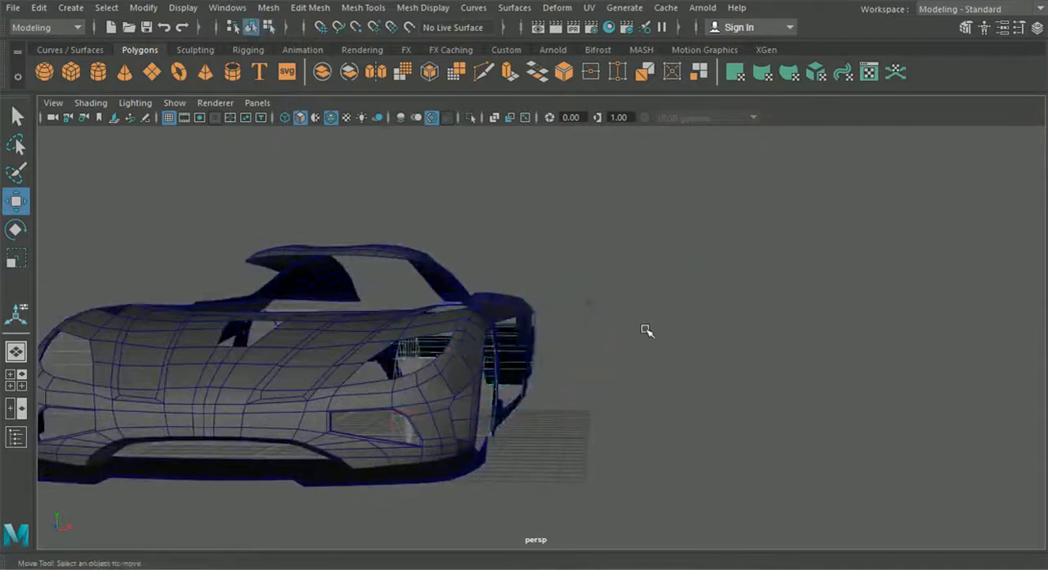
{"action": "scroll", "coordinate": [638, 360], "scroll_direction": "up", "scroll_amount": 5}
{"action": "middle_click_drag", "start_coordinate": [635, 379], "coordinate": [655, 348], "text": "alt"}
{"action": "scroll", "coordinate": [661, 340], "scroll_direction": "down", "scroll_amount": 2}
{"action": "left_click_drag", "start_coordinate": [652, 364], "coordinate": [541, 414], "text": "alt"}
- Edit the main body mesh's vertices and nudge the side panel's lower middle vertex along X in the top view
{"action": "left_click", "coordinate": [426, 349]}
{"action": "right_click", "coordinate": [381, 208]}
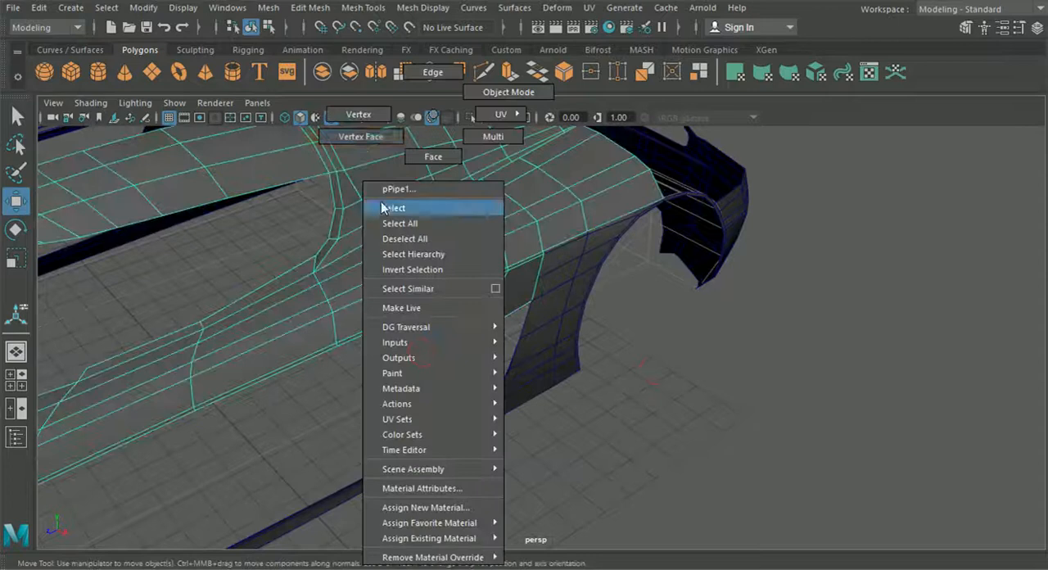
{"action": "left_click", "coordinate": [357, 115]}
{"action": "left_click", "coordinate": [16, 380]}
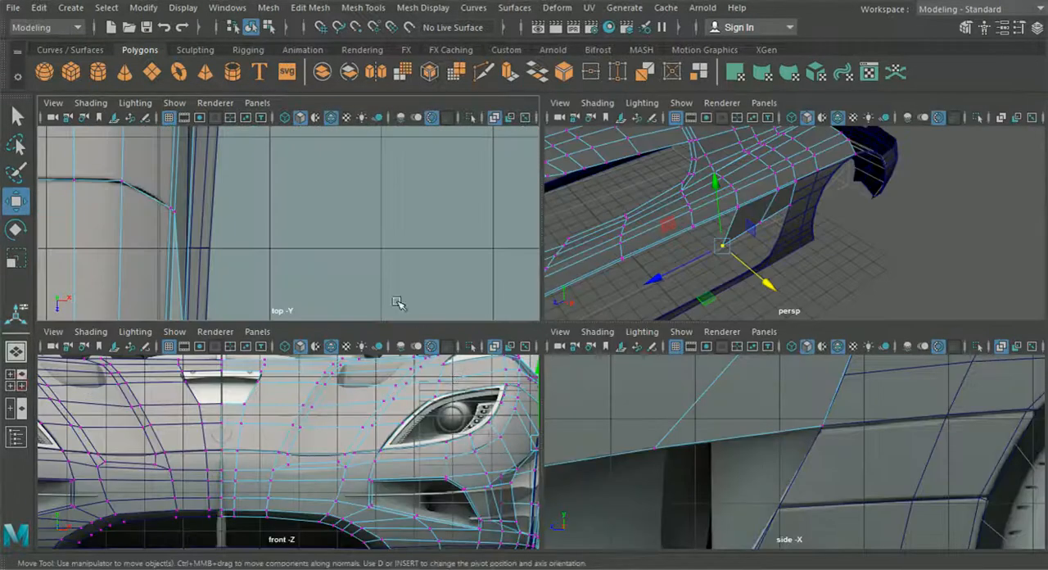
{"action": "key", "text": "space"}
{"action": "scroll", "coordinate": [369, 266], "scroll_direction": "down", "scroll_amount": 8}
{"action": "middle_click_drag", "start_coordinate": [412, 414], "coordinate": [393, 321], "text": "alt"}
{"action": "scroll", "coordinate": [437, 300], "scroll_direction": "up", "scroll_amount": 4}
{"action": "middle_click_drag", "start_coordinate": [423, 254], "coordinate": [476, 328], "text": "alt"}
{"action": "scroll", "coordinate": [472, 330], "scroll_direction": "up", "scroll_amount": 3}
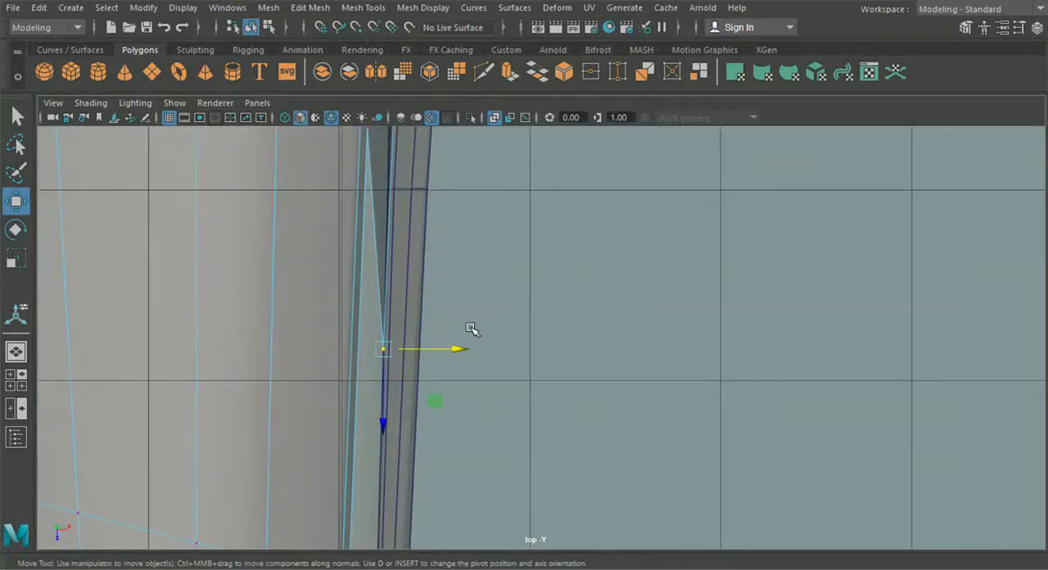
{"action": "left_click_drag", "start_coordinate": [459, 350], "coordinate": [462, 352]}
- Pull the side panel's lower rear vertex slightly inward along X in the top view and check the contour in perspective
{"action": "middle_click_drag", "start_coordinate": [449, 213], "coordinate": [440, 483], "text": "alt"}
{"action": "middle_click_drag", "start_coordinate": [449, 283], "coordinate": [460, 431], "text": "alt"}
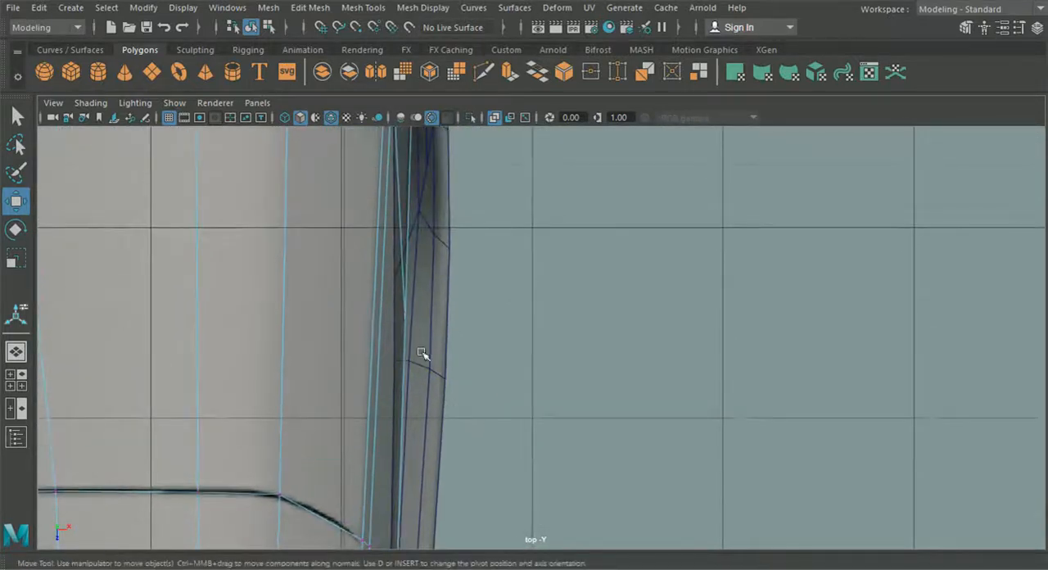
{"action": "left_click", "coordinate": [407, 317]}
{"action": "left_click_drag", "start_coordinate": [461, 319], "coordinate": [459, 320]}
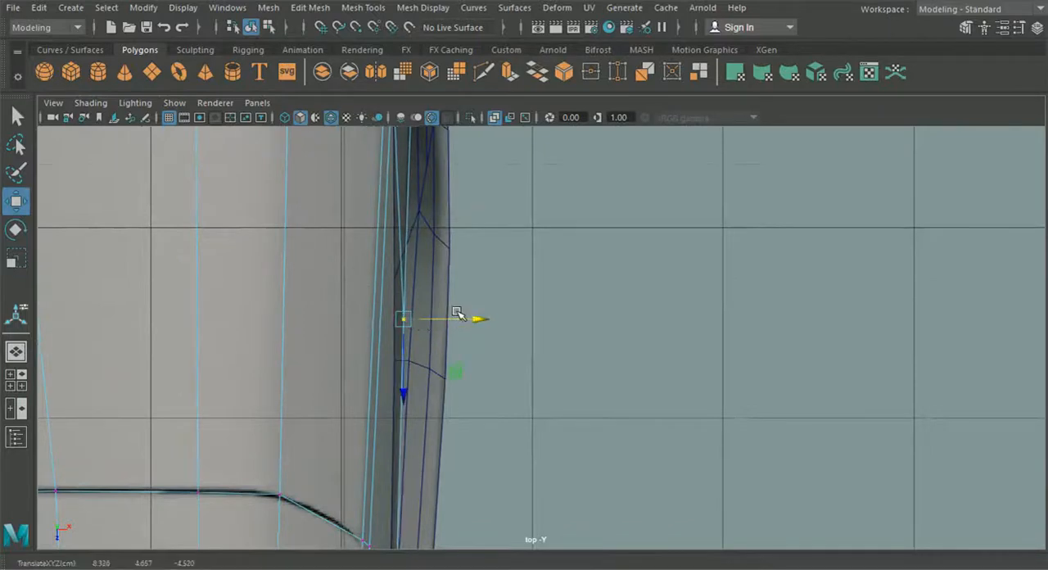
{"action": "middle_click_drag", "start_coordinate": [457, 313], "coordinate": [477, 137], "text": "alt"}
{"action": "middle_click_drag", "start_coordinate": [472, 425], "coordinate": [473, 224], "text": "alt"}
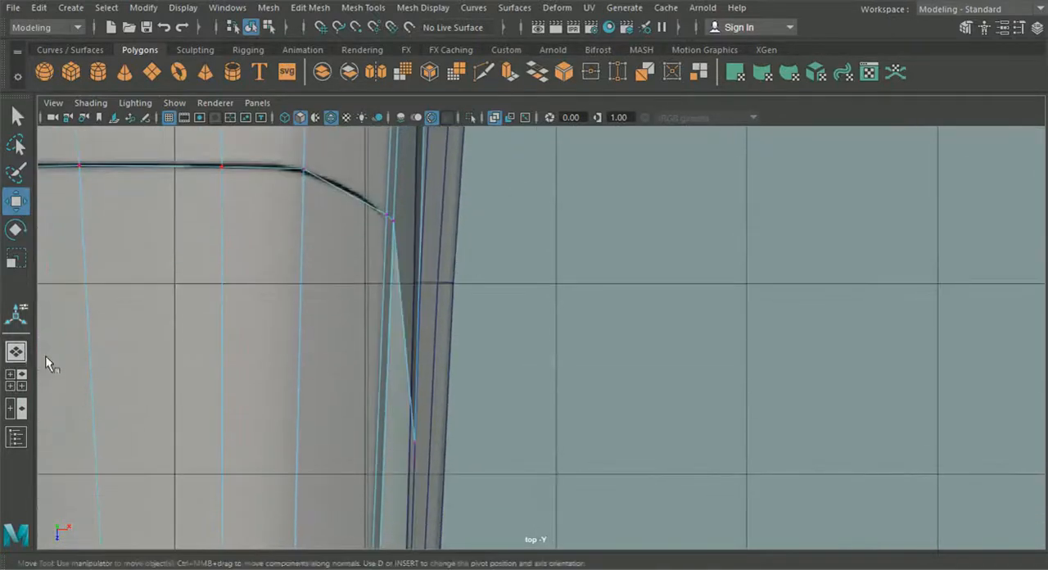
{"action": "left_click", "coordinate": [16, 354]}
{"action": "left_click_drag", "start_coordinate": [405, 398], "coordinate": [433, 353], "text": "alt"}
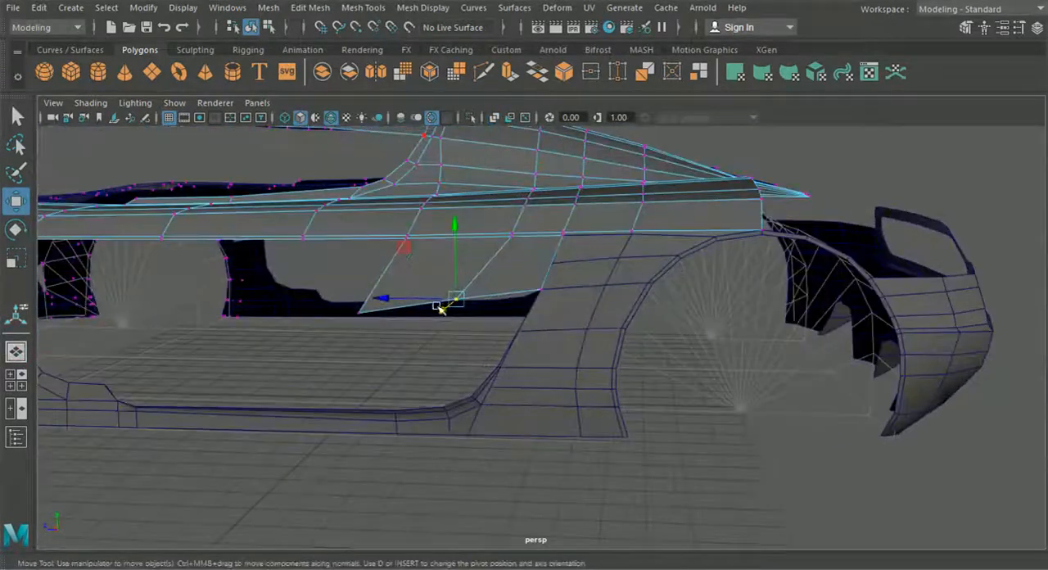
- Insert a lengthwise edge loop through the side panel, level with the rear fender's second horizontal edge
{"action": "left_click", "coordinate": [16, 379]}
{"action": "key", "text": "space"}
{"action": "scroll", "coordinate": [763, 412], "scroll_direction": "up", "scroll_amount": 2}
{"action": "middle_click_drag", "start_coordinate": [660, 349], "coordinate": [528, 373], "text": "alt"}
{"action": "left_click", "coordinate": [362, 7]}
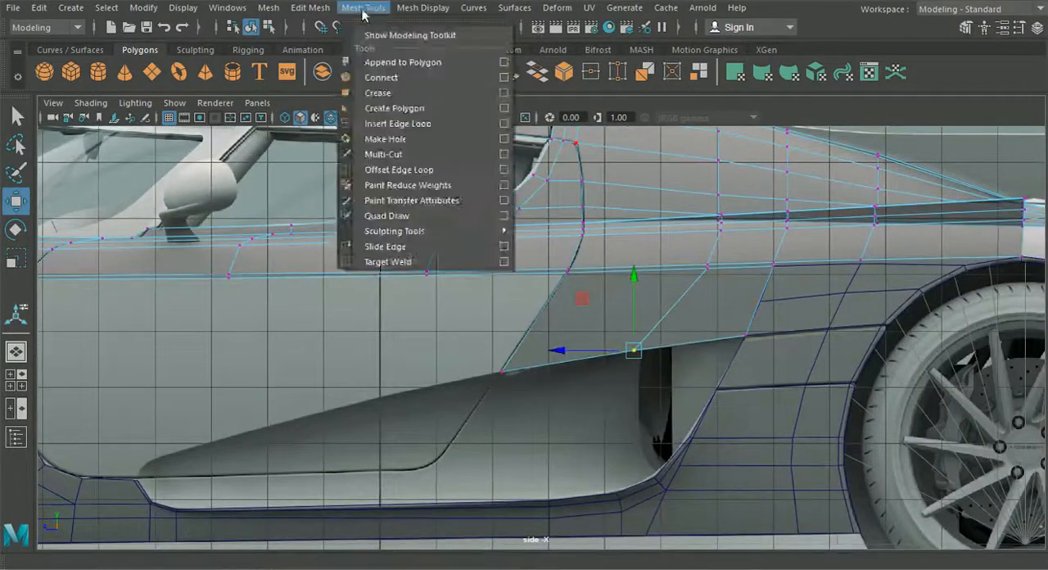
{"action": "left_click", "coordinate": [399, 123]}
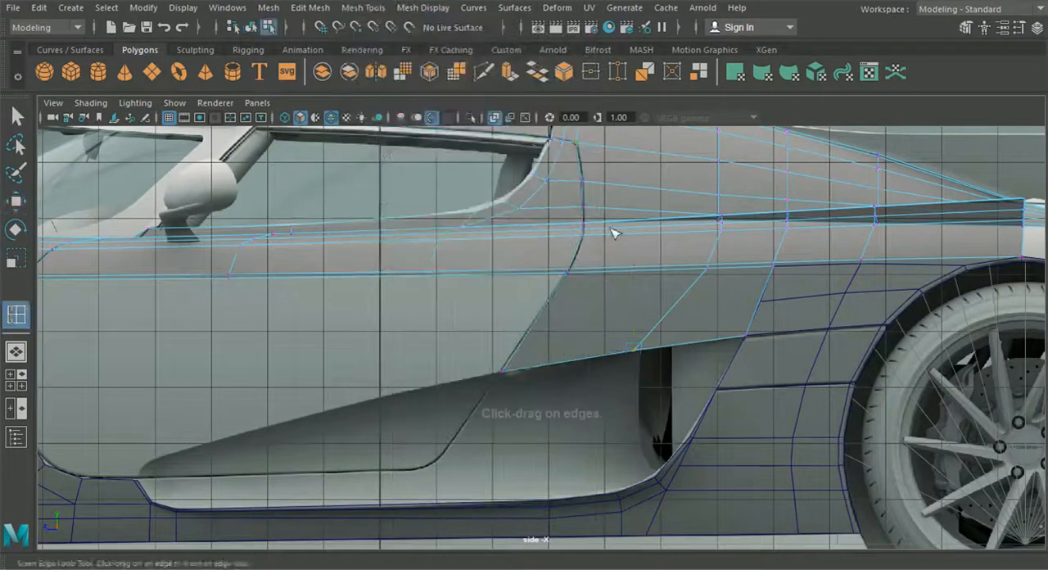
{"action": "scroll", "coordinate": [573, 294], "scroll_direction": "up", "scroll_amount": 4}
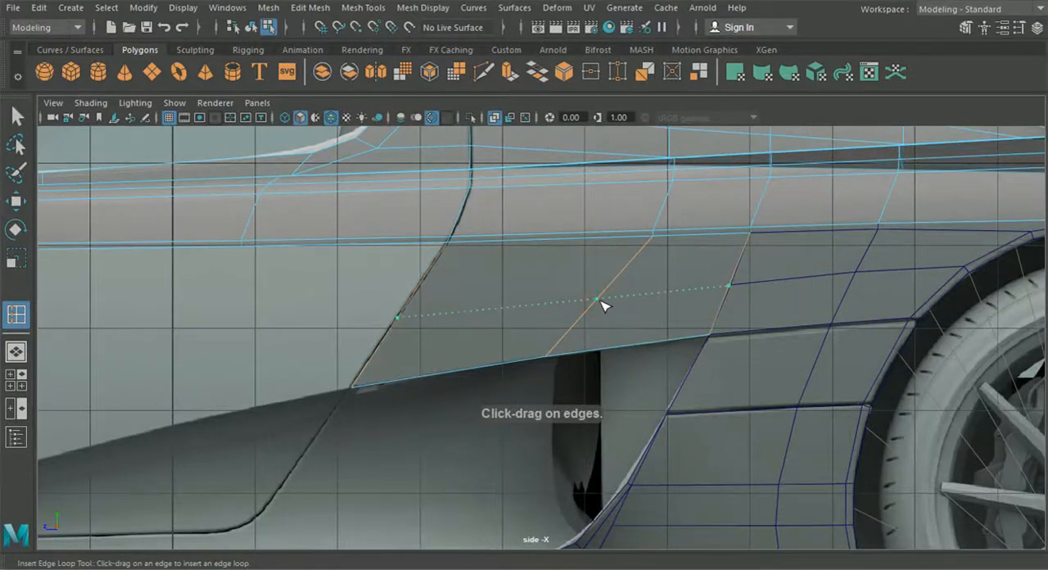
- Move the side panel's new edge loop outward along X to 8.288 to round the panel's surface
{"action": "left_click", "coordinate": [17, 353]}
{"action": "left_click_drag", "start_coordinate": [401, 350], "coordinate": [353, 352], "text": "alt"}
{"action": "left_click", "coordinate": [16, 202]}
{"action": "left_click_drag", "start_coordinate": [144, 262], "coordinate": [536, 253], "text": "alt"}
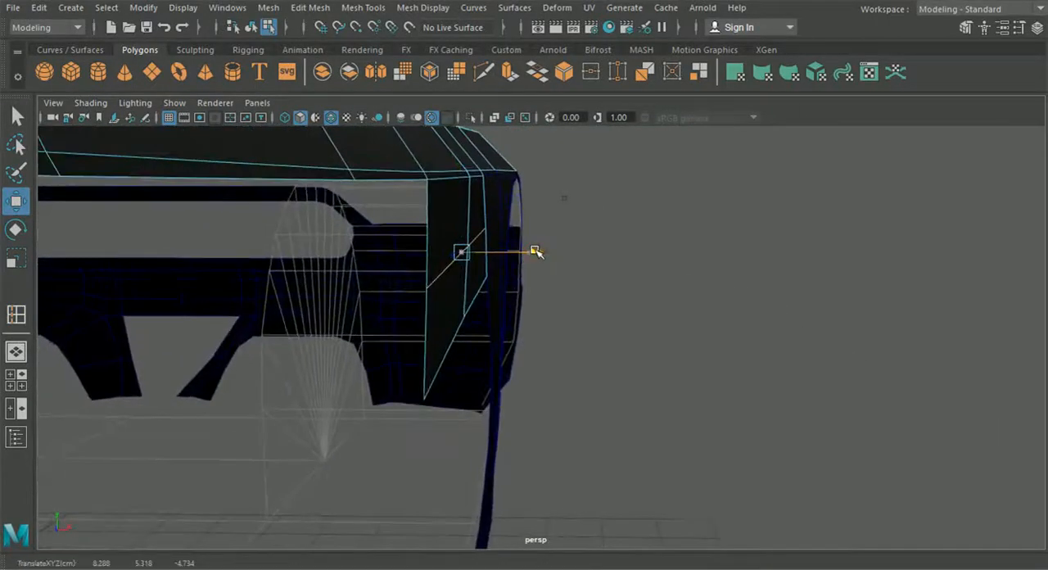
{"action": "left_click", "coordinate": [648, 303]}
{"action": "left_click_drag", "start_coordinate": [648, 303], "coordinate": [499, 325], "text": "alt"}
{"action": "middle_click_drag", "start_coordinate": [499, 325], "coordinate": [401, 389], "text": "alt"}
- Align the rear fender's front-edge vertex with the end of the panel's new loop and adjust it along X
{"action": "left_click", "coordinate": [568, 263]}
{"action": "right_click_drag", "start_coordinate": [551, 244], "coordinate": [474, 111]}
{"action": "left_click", "coordinate": [490, 287]}
{"action": "scroll", "coordinate": [477, 236], "scroll_direction": "up", "scroll_amount": 5}
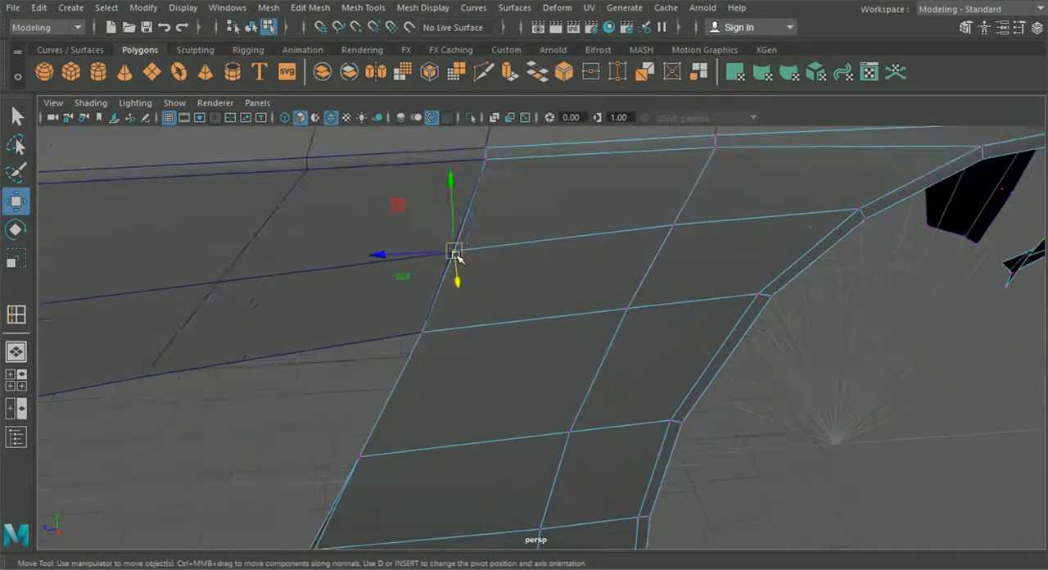
{"action": "left_click_drag", "start_coordinate": [456, 254], "coordinate": [452, 252]}
{"action": "left_click", "coordinate": [641, 235]}
{"action": "left_click_drag", "start_coordinate": [653, 267], "coordinate": [809, 252], "text": "alt"}
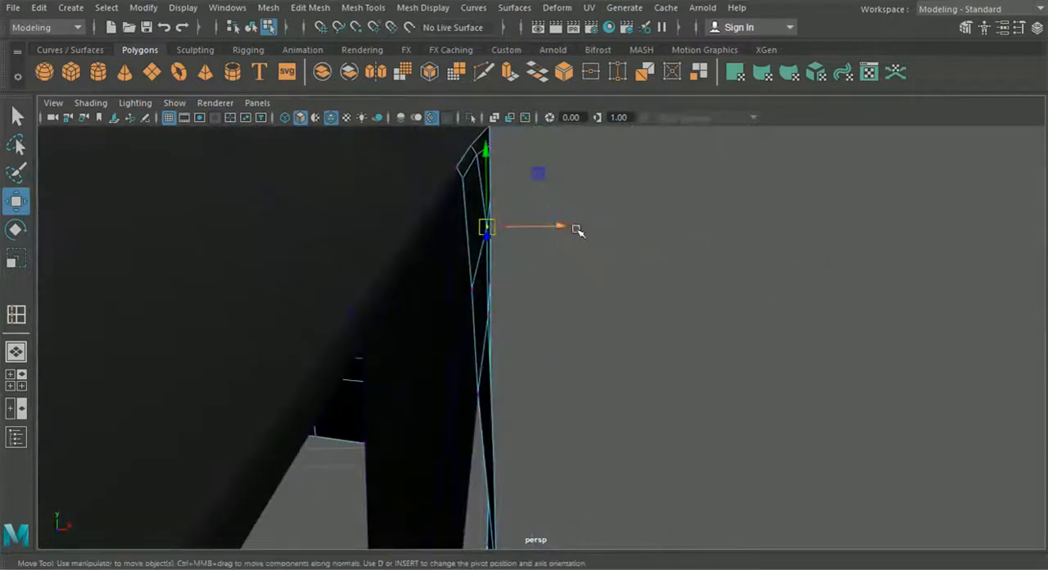
{"action": "left_click_drag", "start_coordinate": [571, 228], "coordinate": [450, 226]}
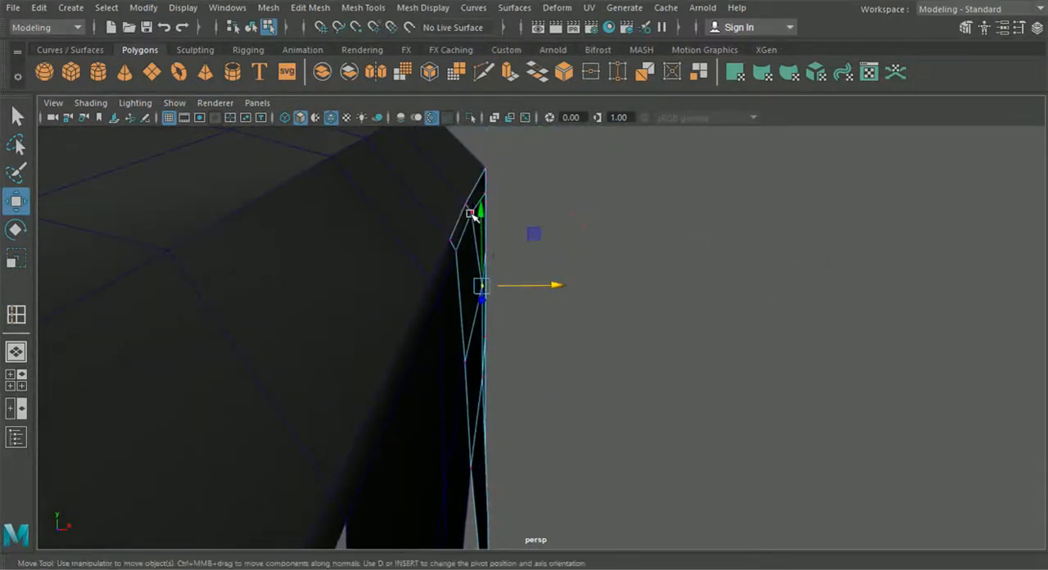
- Pull the neighbouring upper vertex of the rear fender slightly inward to X 8.390
{"action": "left_click", "coordinate": [471, 214]}
{"action": "left_click_drag", "start_coordinate": [565, 226], "coordinate": [554, 213]}
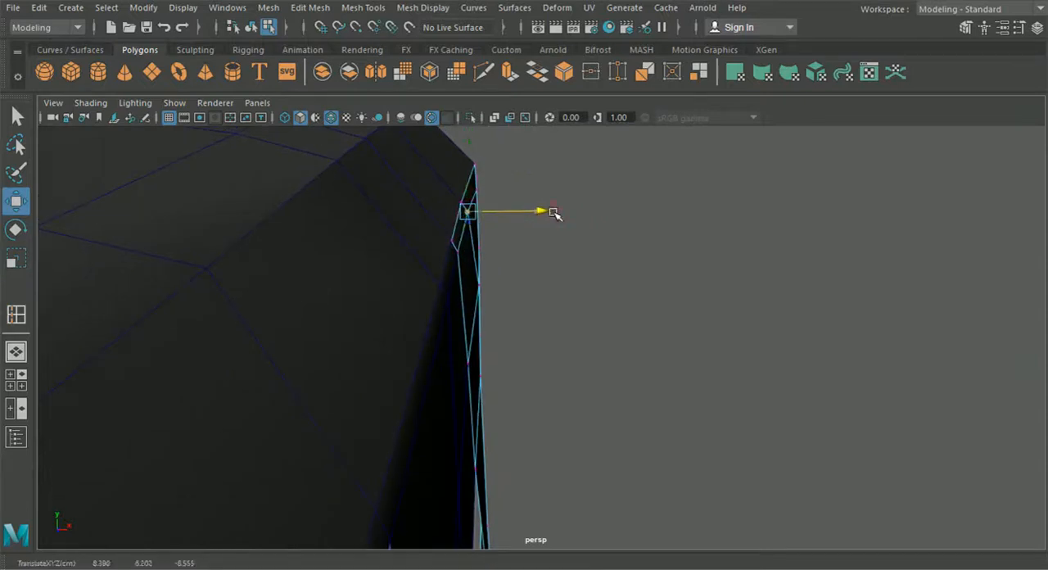
{"action": "left_click", "coordinate": [577, 242]}
{"action": "left_click_drag", "start_coordinate": [577, 242], "coordinate": [263, 308], "text": "alt"}
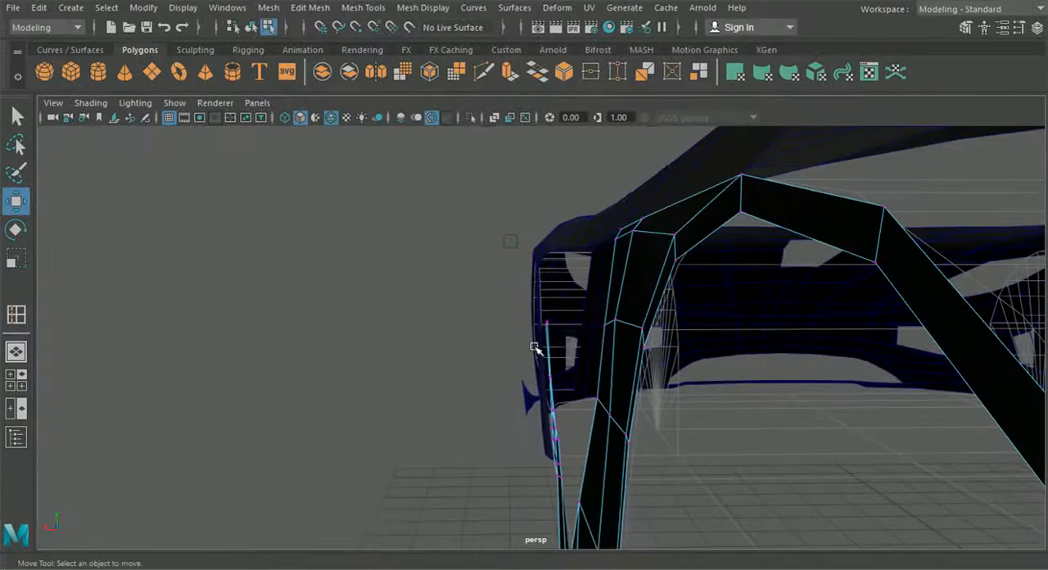
- Adjust the height and X position of the next fender vertex behind the front edge to smooth the surface
{"action": "left_click", "coordinate": [620, 325]}
{"action": "left_click_drag", "start_coordinate": [609, 323], "coordinate": [550, 326]}
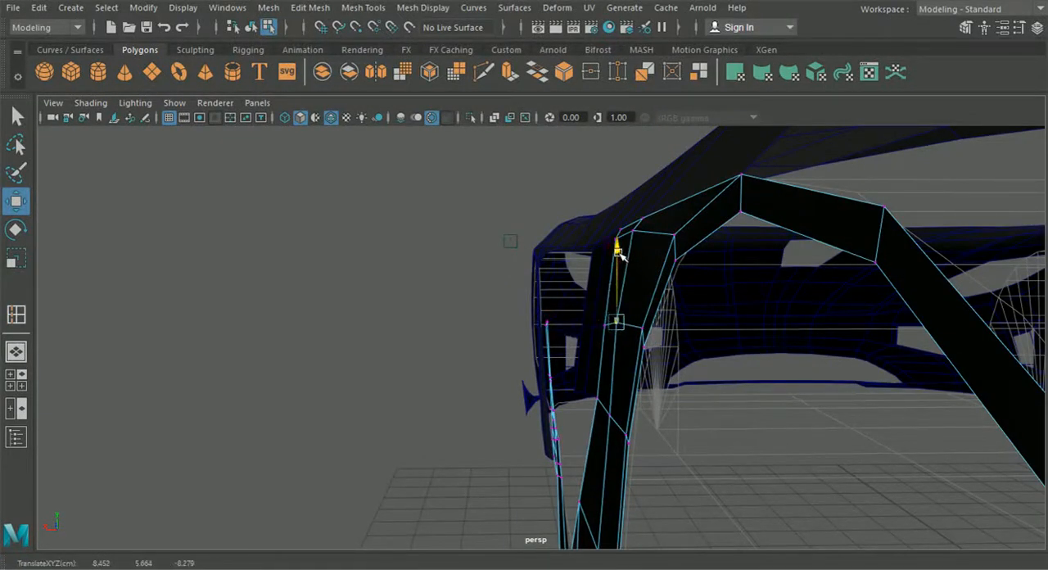
{"action": "left_click_drag", "start_coordinate": [456, 368], "coordinate": [513, 387], "text": "alt"}
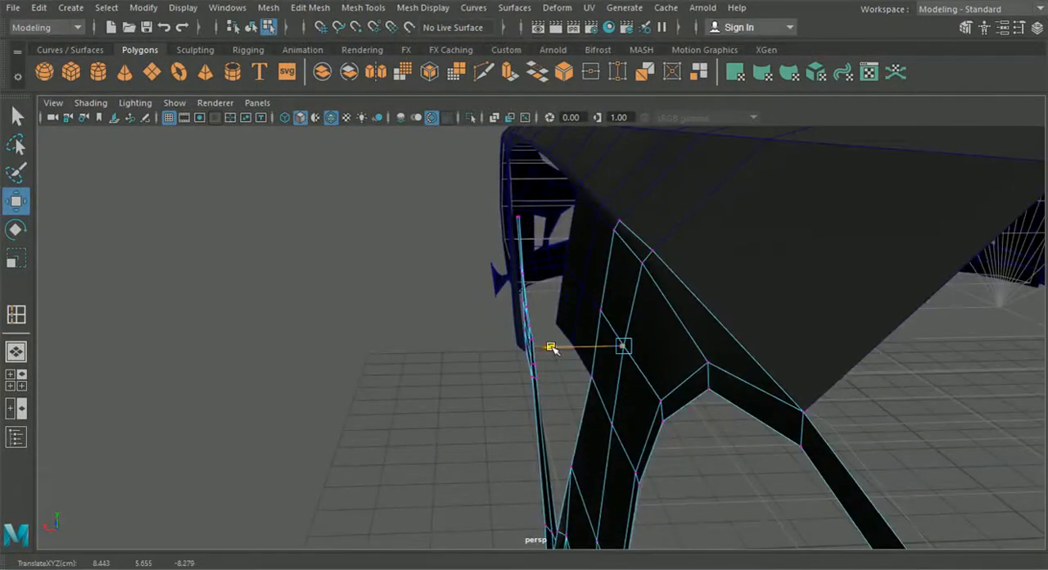
{"action": "left_click_drag", "start_coordinate": [552, 346], "coordinate": [529, 353], "text": "alt"}
- Deselect the fender vertices and examine the rear fender and the car's whole side from several angles
{"action": "left_click", "coordinate": [450, 365]}
{"action": "left_click_drag", "start_coordinate": [449, 364], "coordinate": [465, 388], "text": "alt"}
{"action": "left_click_drag", "start_coordinate": [509, 386], "coordinate": [631, 367], "text": "alt"}
{"action": "left_click", "coordinate": [558, 364]}
{"action": "mouse_move", "coordinate": [565, 388]}
{"action": "left_mouse_down", "text": "alt"}
{"action": "mouse_move", "coordinate": [530, 373]}
{"action": "mouse_move", "coordinate": [549, 367]}
{"action": "mouse_move", "coordinate": [609, 397]}
{"action": "mouse_move", "coordinate": [543, 407]}
{"action": "mouse_move", "coordinate": [574, 402]}
{"action": "left_mouse_up", "text": "alt"}
{"action": "left_click", "coordinate": [606, 443]}
{"action": "left_click_drag", "start_coordinate": [534, 441], "coordinate": [671, 376]}
{"action": "scroll", "coordinate": [720, 402], "scroll_direction": "up", "scroll_amount": 3}
{"action": "scroll", "coordinate": [407, 442], "scroll_direction": "down", "scroll_amount": 3}
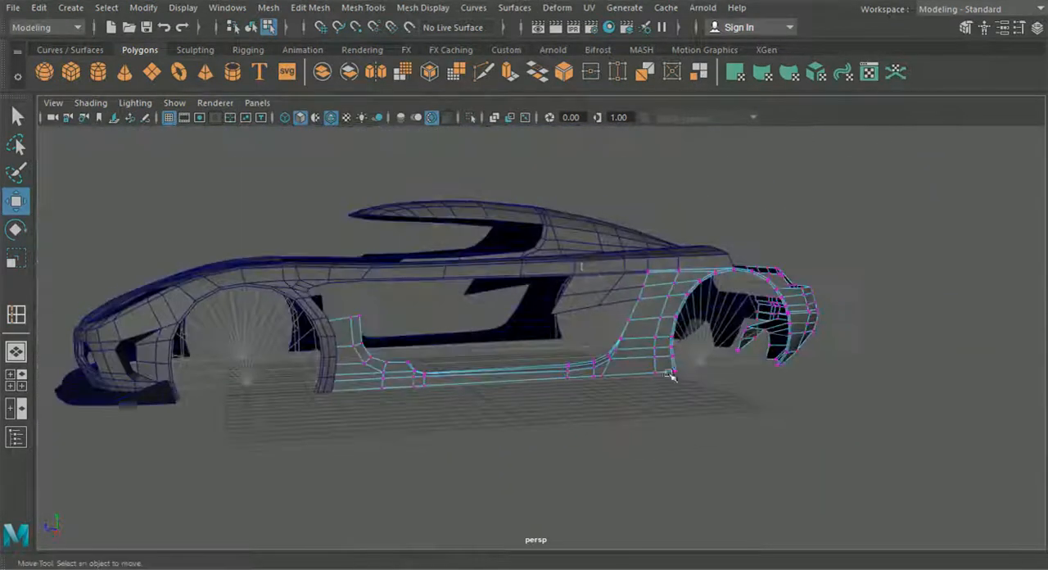
- Extrude the three lower body edges between the front fender and side panel downward in the side view to start the door
{"action": "left_click", "coordinate": [581, 266]}
{"action": "left_click", "coordinate": [18, 388]}
{"action": "key", "text": "space"}
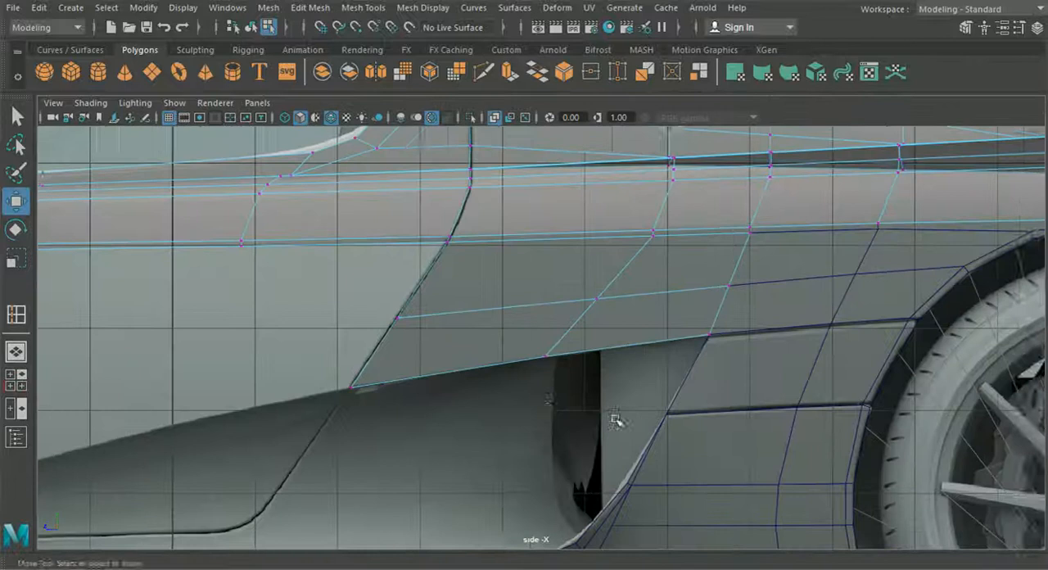
{"action": "scroll", "coordinate": [773, 427], "scroll_direction": "up", "scroll_amount": 3}
{"action": "right_click_drag", "start_coordinate": [380, 243], "coordinate": [379, 73]}
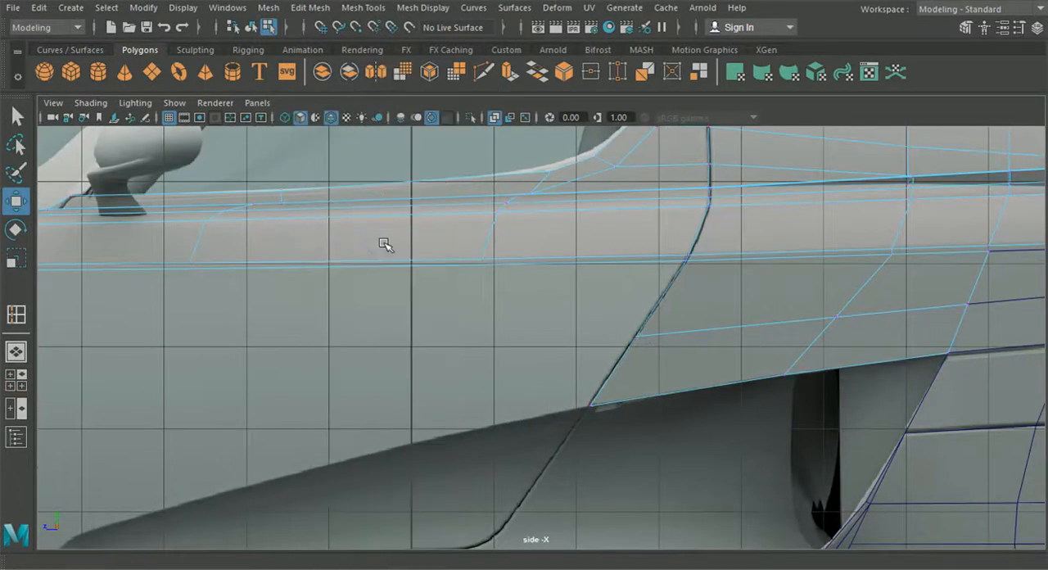
{"action": "scroll", "coordinate": [387, 244], "scroll_direction": "down", "scroll_amount": 4}
{"action": "middle_click_drag", "start_coordinate": [396, 266], "coordinate": [521, 269], "text": "alt"}
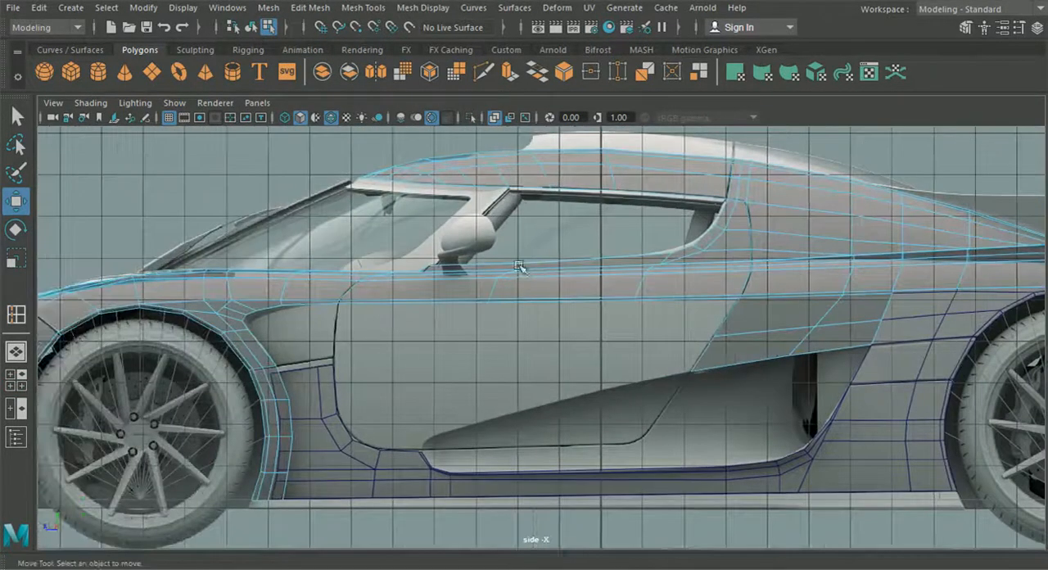
{"action": "left_click", "coordinate": [410, 302]}
{"action": "left_click", "coordinate": [524, 301], "text": "shift"}
{"action": "left_click", "coordinate": [653, 300], "text": "shift"}
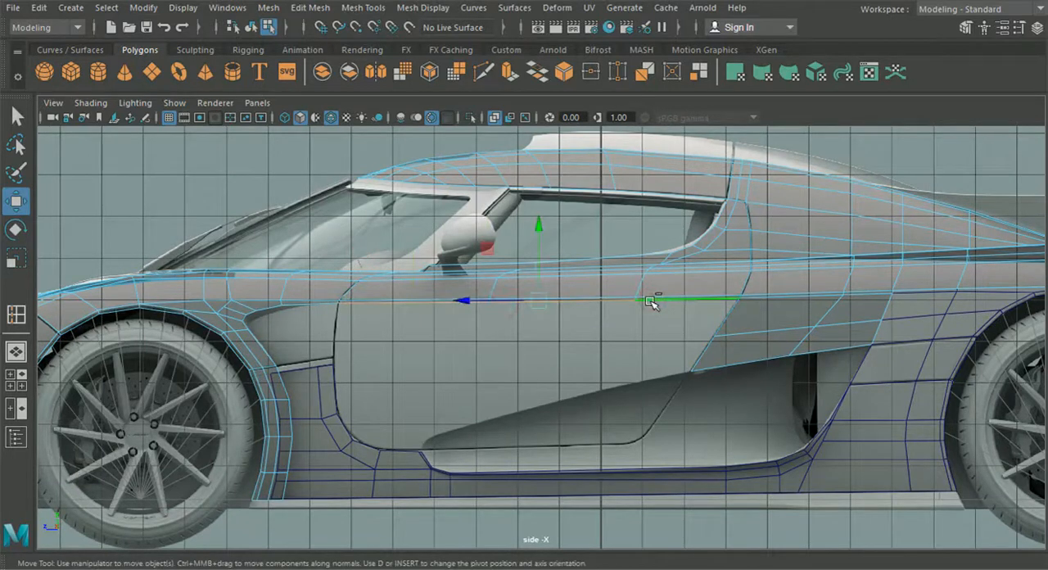
{"action": "key", "text": "ctrl+e"}
{"action": "left_click_drag", "start_coordinate": [538, 260], "coordinate": [527, 332]}
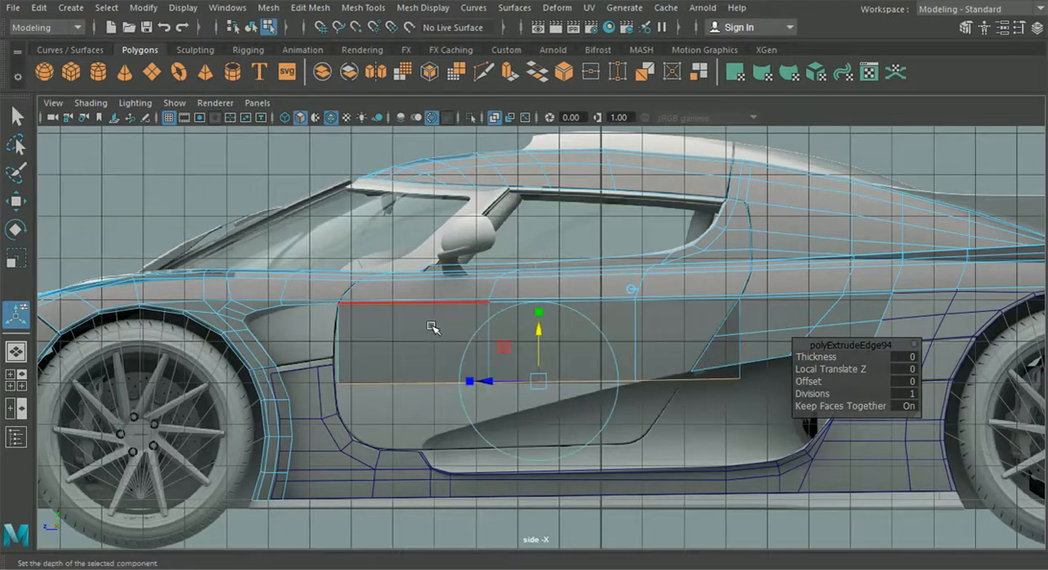
- Move the door's rear lower corner vertex onto the side panel's front lower corner in the side view
{"action": "right_click_drag", "start_coordinate": [397, 114], "coordinate": [330, 117]}
{"action": "scroll", "coordinate": [721, 357], "scroll_direction": "up", "scroll_amount": 3}
{"action": "left_click_drag", "start_coordinate": [782, 378], "coordinate": [814, 410]}
{"action": "left_click", "coordinate": [19, 204]}
{"action": "middle_click_drag", "start_coordinate": [669, 370], "coordinate": [582, 351], "text": "alt"}
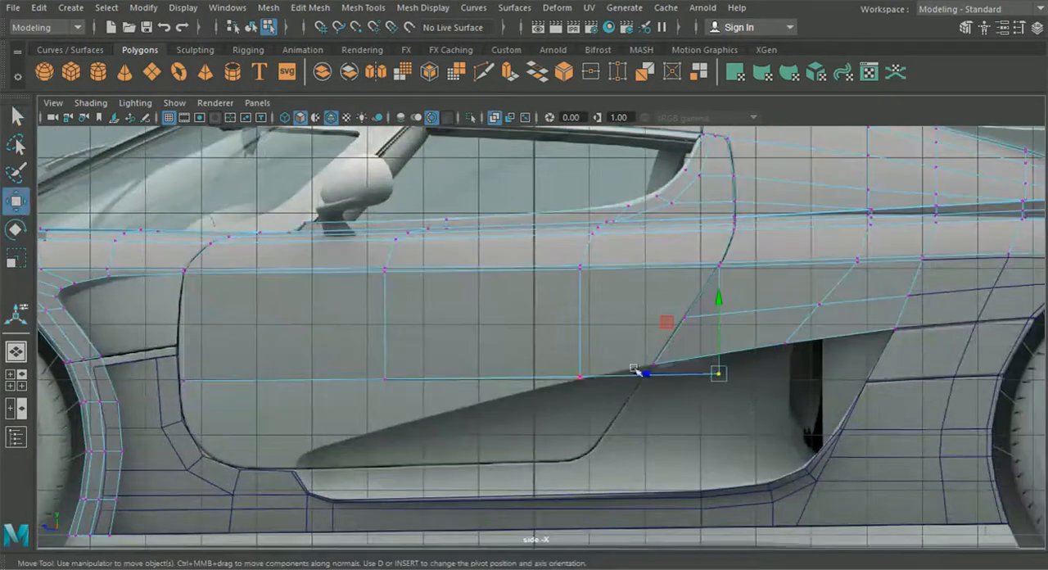
{"action": "left_click_drag", "start_coordinate": [719, 379], "coordinate": [670, 377]}
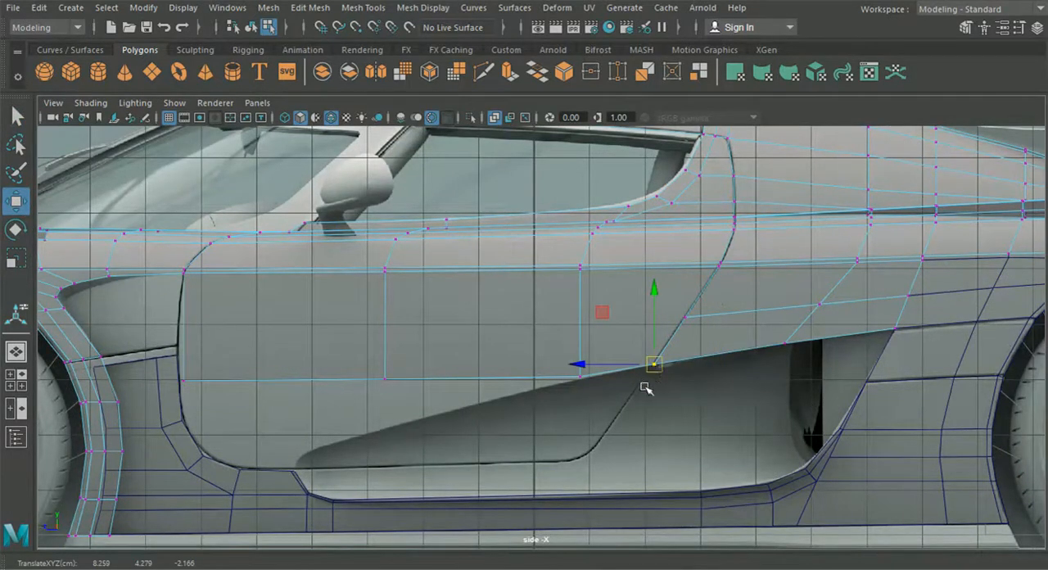
- Move the door's two middle lower vertices onto the upper edge line of the side air intake in the blueprint
{"action": "left_click", "coordinate": [579, 377]}
{"action": "scroll", "coordinate": [576, 367], "scroll_direction": "up", "scroll_amount": 3}
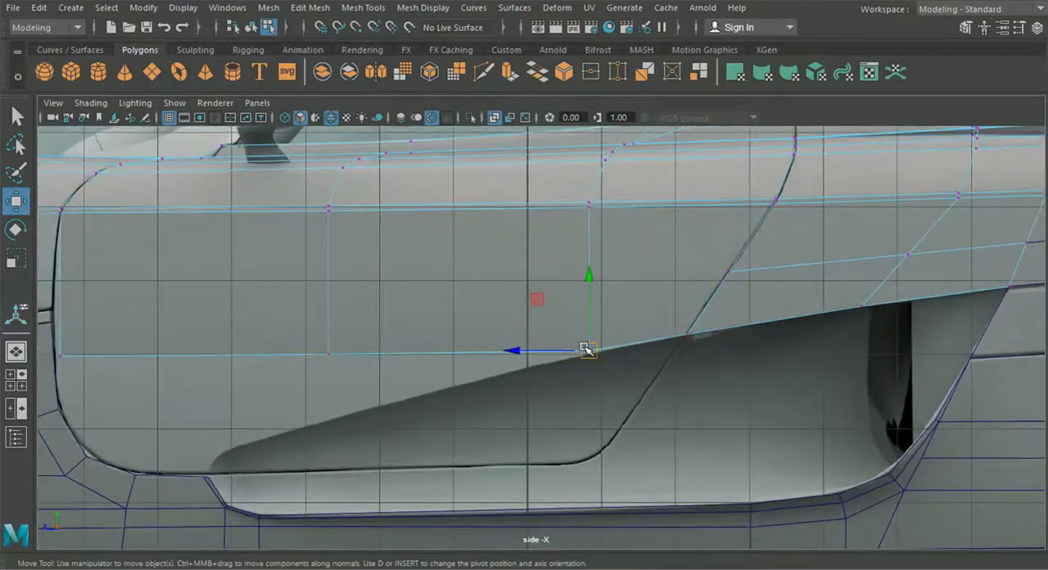
{"action": "left_click_drag", "start_coordinate": [587, 350], "coordinate": [542, 367]}
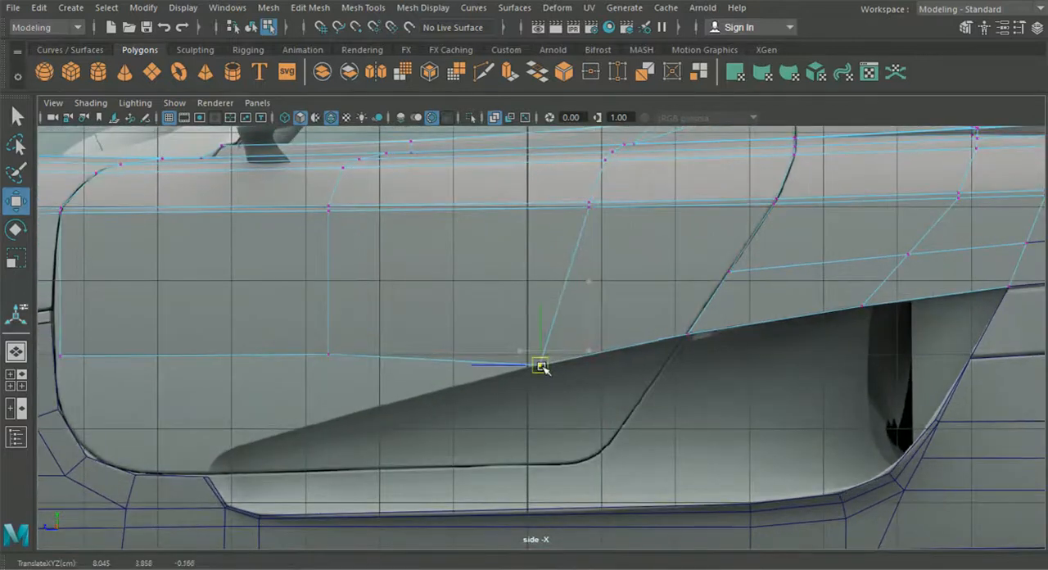
{"action": "left_click", "coordinate": [328, 354]}
{"action": "left_click_drag", "start_coordinate": [328, 355], "coordinate": [314, 426]}
- Move the door's front lower corner vertex onto the curved door seam at Y 2.673, Z 5.915
{"action": "middle_click_drag", "start_coordinate": [66, 384], "coordinate": [242, 327], "text": "alt"}
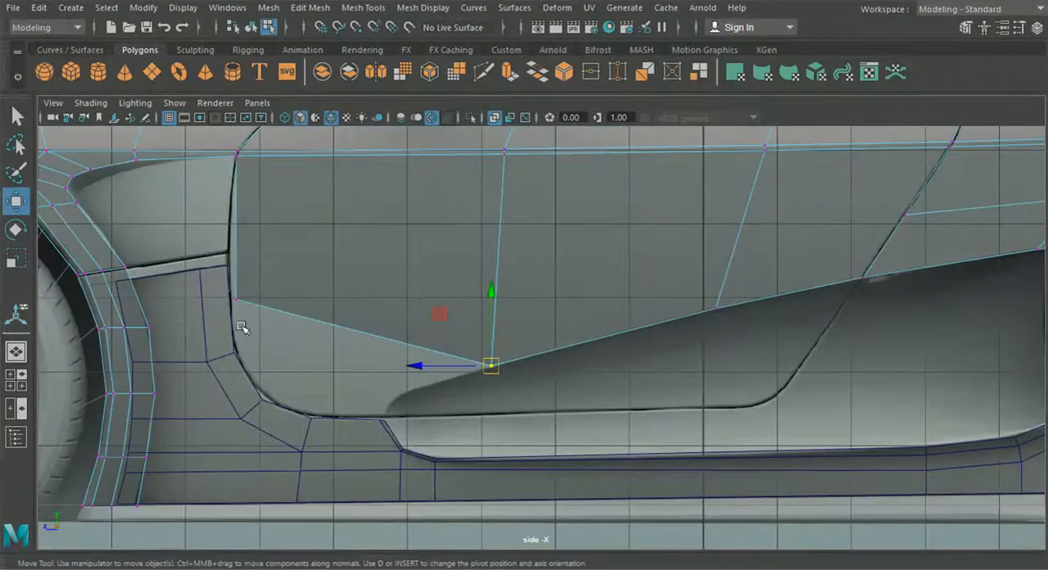
{"action": "left_click_drag", "start_coordinate": [267, 338], "coordinate": [273, 401]}
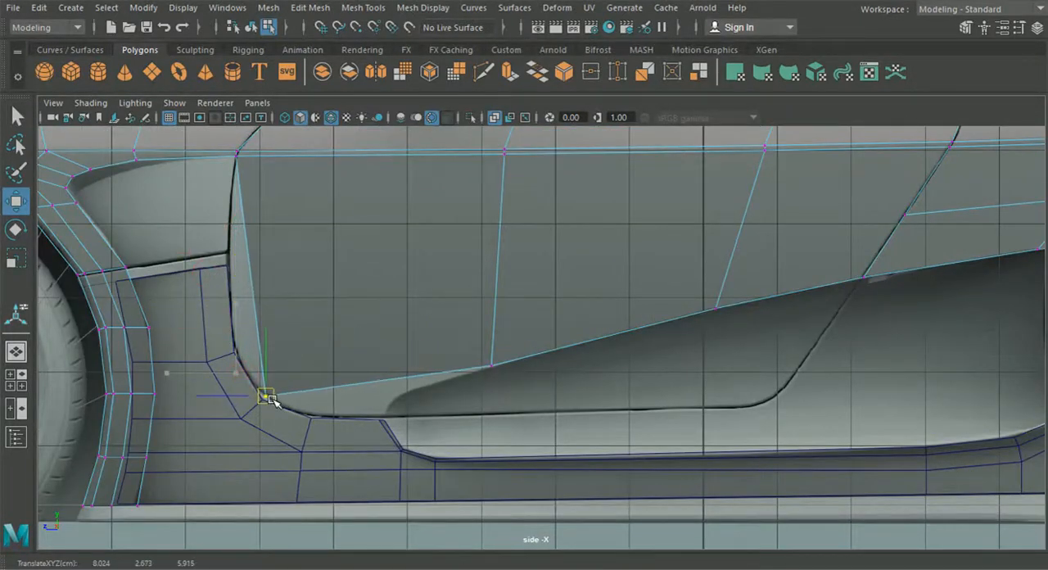
{"action": "scroll", "coordinate": [277, 400], "scroll_direction": "down", "scroll_amount": 4}
{"action": "middle_click_drag", "start_coordinate": [479, 380], "coordinate": [462, 368], "text": "alt"}
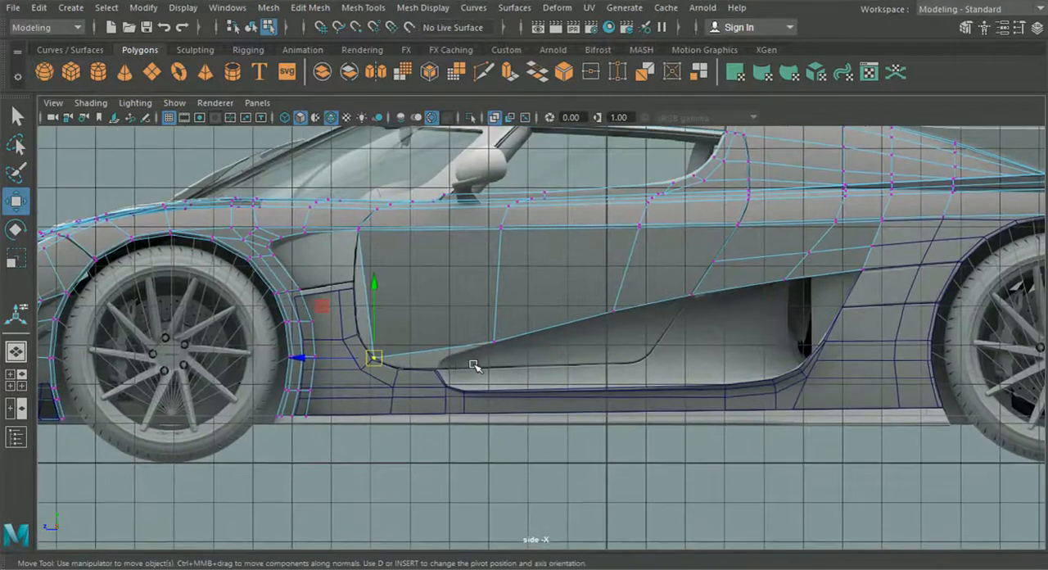
{"action": "scroll", "coordinate": [531, 358], "scroll_direction": "down", "scroll_amount": 3}
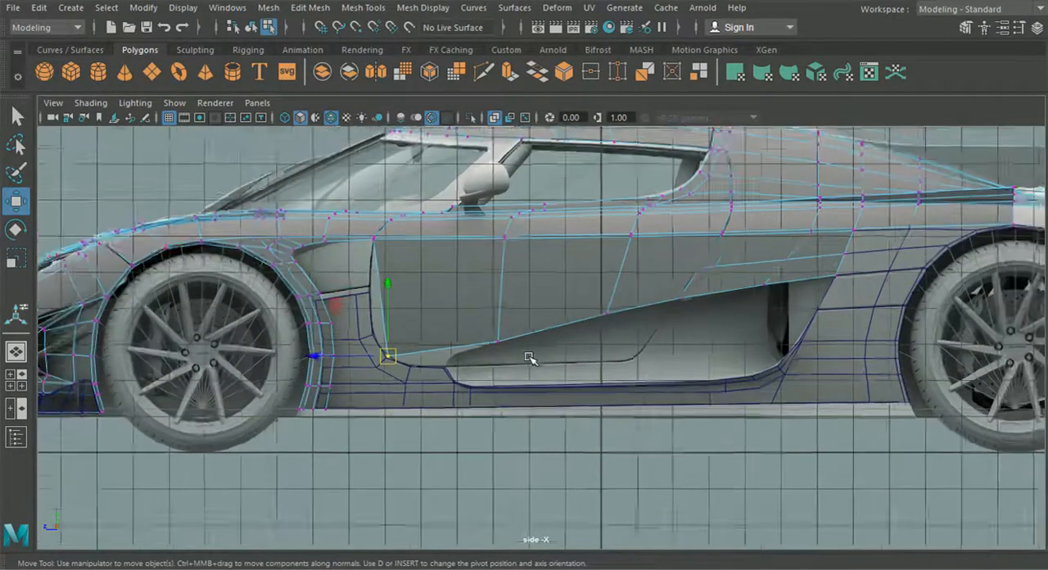
{"action": "middle_click_drag", "start_coordinate": [533, 363], "coordinate": [440, 370], "text": "alt"}
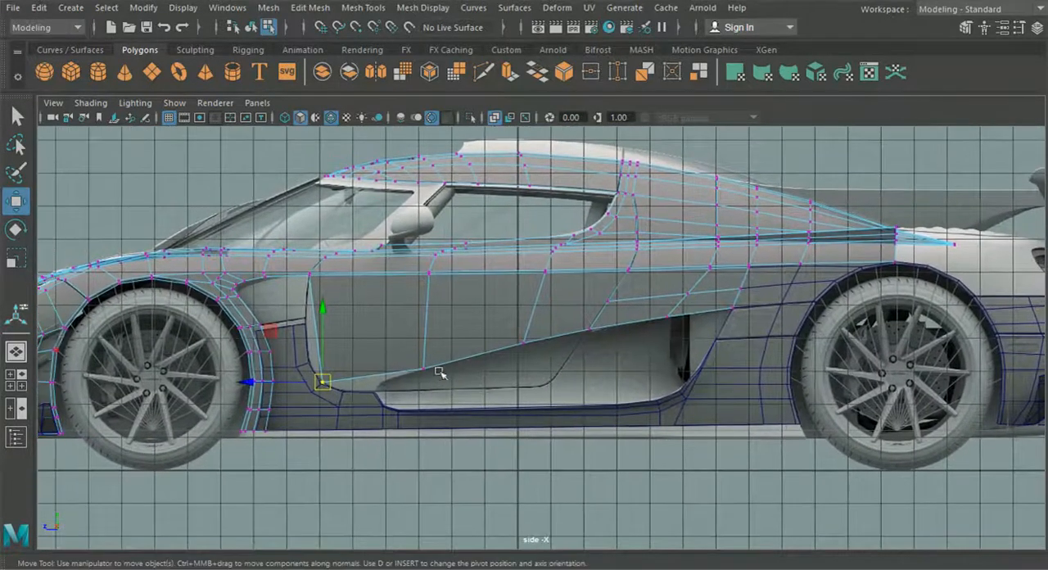
- Shift the rearmost of the door's two middle lower vertices sideways along X to meet the body side line in the top view
{"action": "left_click", "coordinate": [16, 380]}
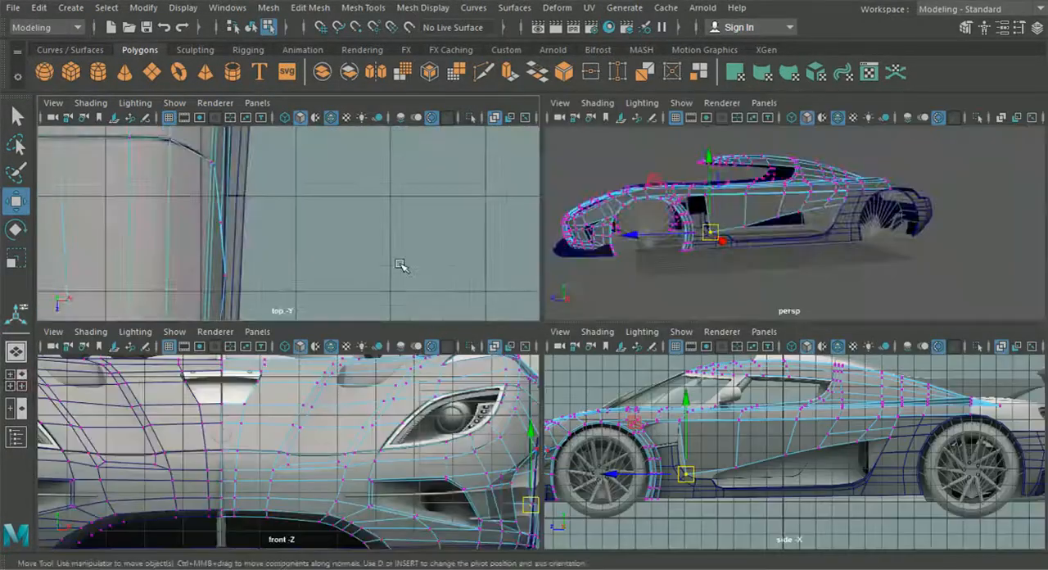
{"action": "key", "text": "space"}
{"action": "scroll", "coordinate": [510, 327], "scroll_direction": "down", "scroll_amount": 5}
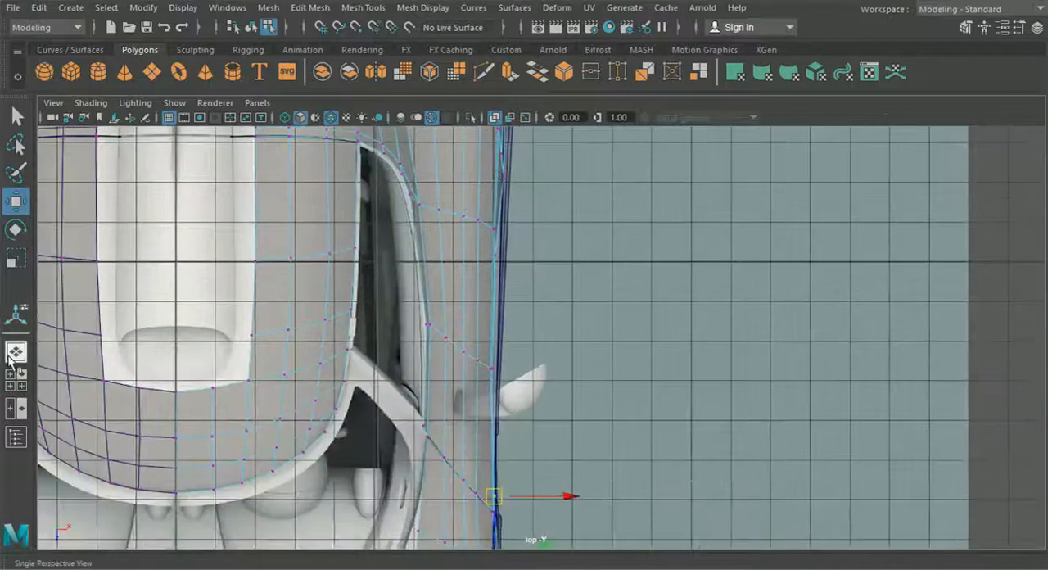
{"action": "left_click", "coordinate": [16, 380]}
{"action": "left_click", "coordinate": [784, 448]}
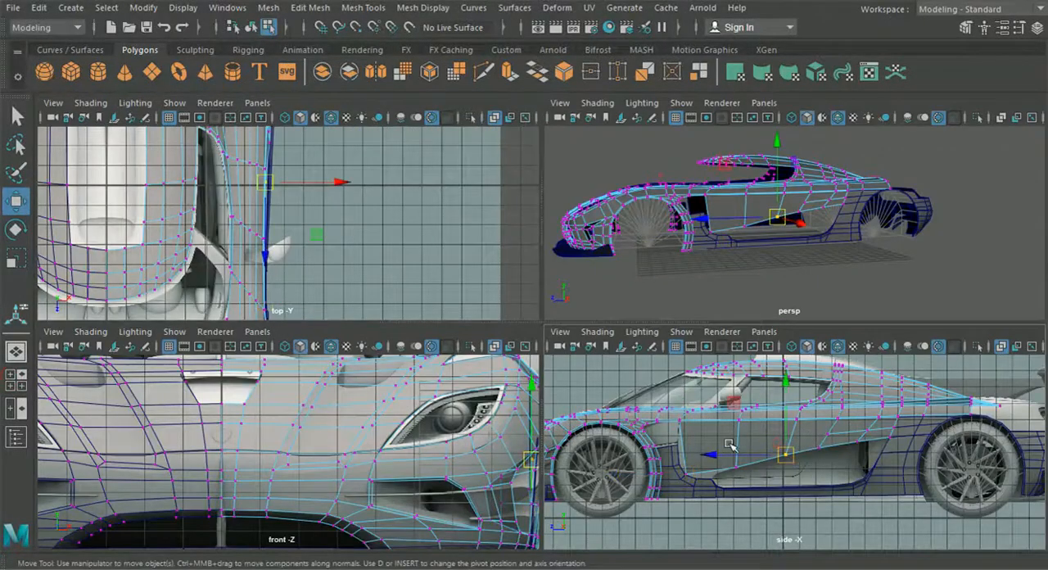
{"action": "scroll", "coordinate": [281, 222], "scroll_direction": "up", "scroll_amount": 5}
{"action": "left_click_drag", "start_coordinate": [326, 264], "coordinate": [346, 266]}
- Shift the front one of the door's two middle lower vertices sideways along X to match the body side in the top view
{"action": "middle_click_drag", "start_coordinate": [330, 230], "coordinate": [491, 299], "text": "alt"}
{"action": "left_click_drag", "start_coordinate": [761, 479], "coordinate": [723, 456]}
{"action": "middle_click_drag", "start_coordinate": [391, 306], "coordinate": [371, 233], "text": "alt"}
{"action": "left_click_drag", "start_coordinate": [334, 235], "coordinate": [348, 244]}
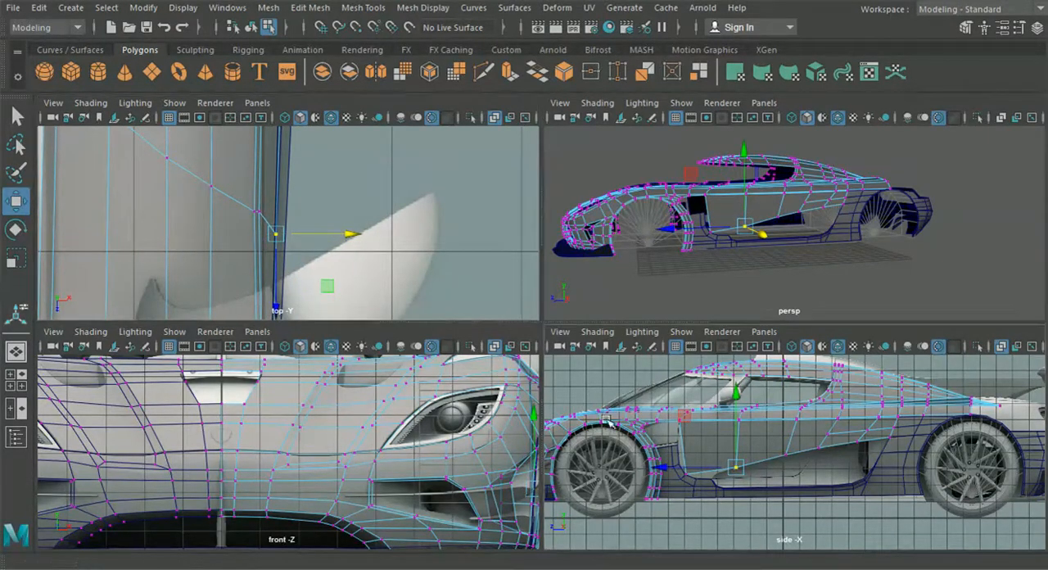
- Shift the door's front lower corner vertex sideways along X to line up with the adjoining side panel, refining it in perspective
{"action": "left_click_drag", "start_coordinate": [677, 457], "coordinate": [696, 483]}
{"action": "middle_click_drag", "start_coordinate": [229, 262], "coordinate": [251, 144], "text": "alt"}
{"action": "middle_click_drag", "start_coordinate": [277, 287], "coordinate": [314, 229], "text": "alt"}
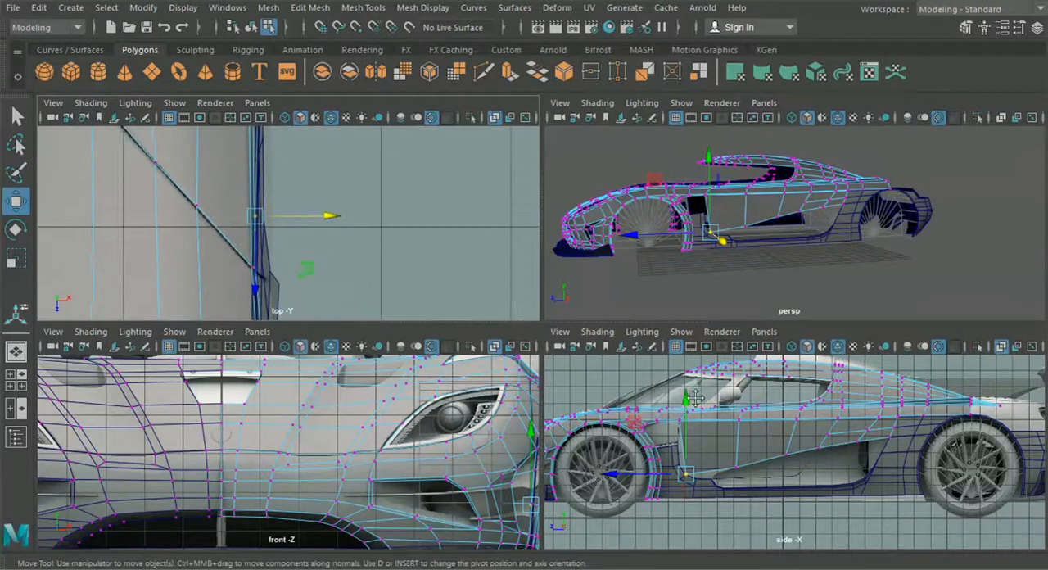
{"action": "key", "text": "space"}
{"action": "left_click_drag", "start_coordinate": [642, 297], "coordinate": [431, 356], "text": "alt"}
{"action": "middle_click_drag", "start_coordinate": [431, 355], "coordinate": [480, 370], "text": "alt"}
{"action": "scroll", "coordinate": [480, 371], "scroll_direction": "up", "scroll_amount": 3}
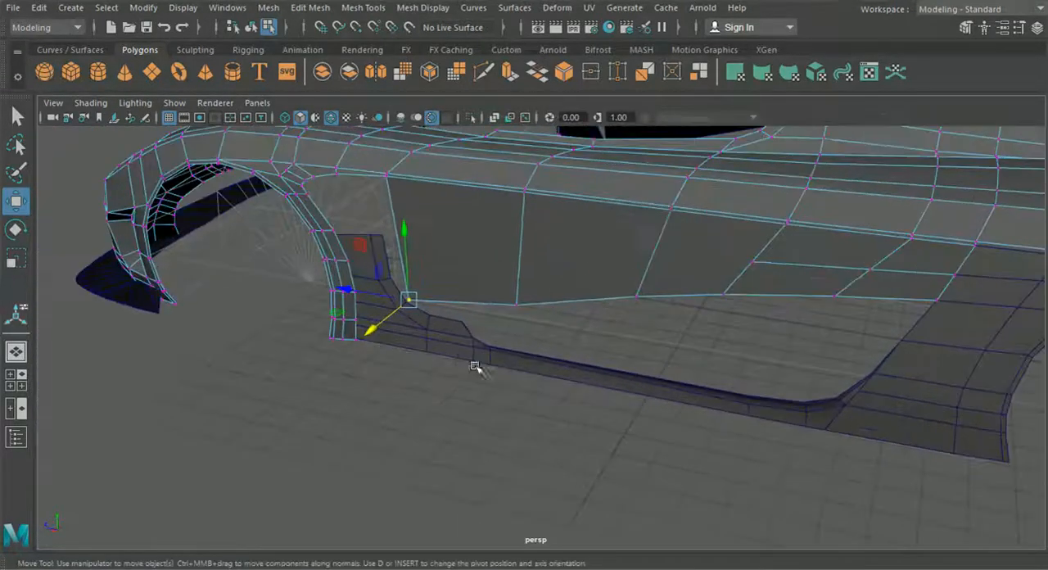
{"action": "left_click_drag", "start_coordinate": [414, 302], "coordinate": [403, 301]}
- Examine the door surface and its fit with the body from the front of the car in object mode
{"action": "left_click", "coordinate": [413, 424]}
{"action": "key", "text": "F8"}
{"action": "left_click", "coordinate": [265, 377]}
{"action": "scroll", "coordinate": [304, 405], "scroll_direction": "down", "scroll_amount": 4}
{"action": "left_click_drag", "start_coordinate": [306, 407], "coordinate": [579, 429], "text": "alt"}
{"action": "scroll", "coordinate": [396, 418], "scroll_direction": "down", "scroll_amount": 3}
{"action": "scroll", "coordinate": [570, 430], "scroll_direction": "up", "scroll_amount": 3}
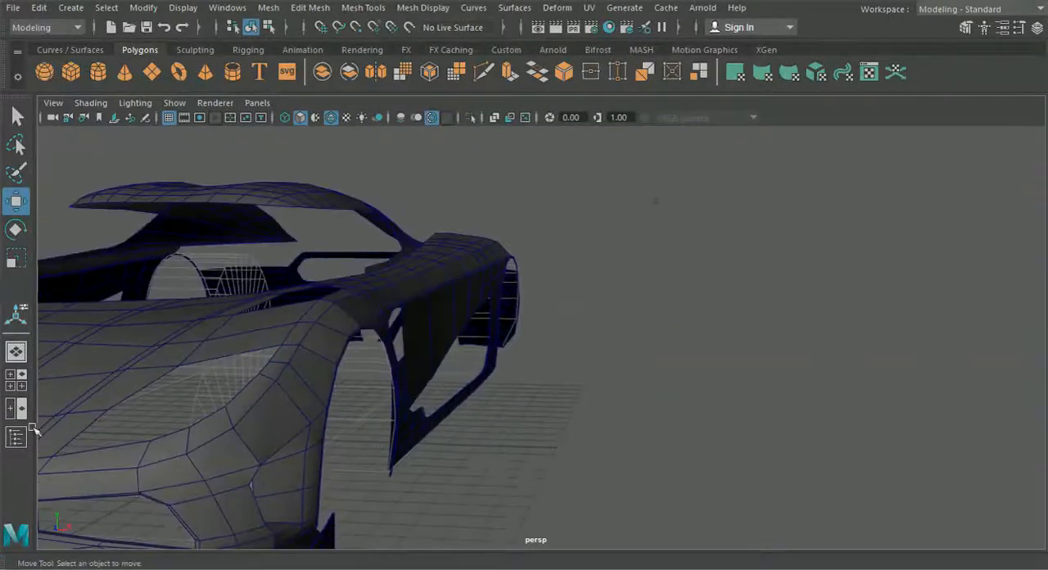
- Insert a vertical edge loop through the door's front section, just ahead of the side air intake's tip
{"action": "left_click", "coordinate": [15, 380]}
{"action": "key", "text": "space"}
{"action": "scroll", "coordinate": [432, 409], "scroll_direction": "up", "scroll_amount": 5}
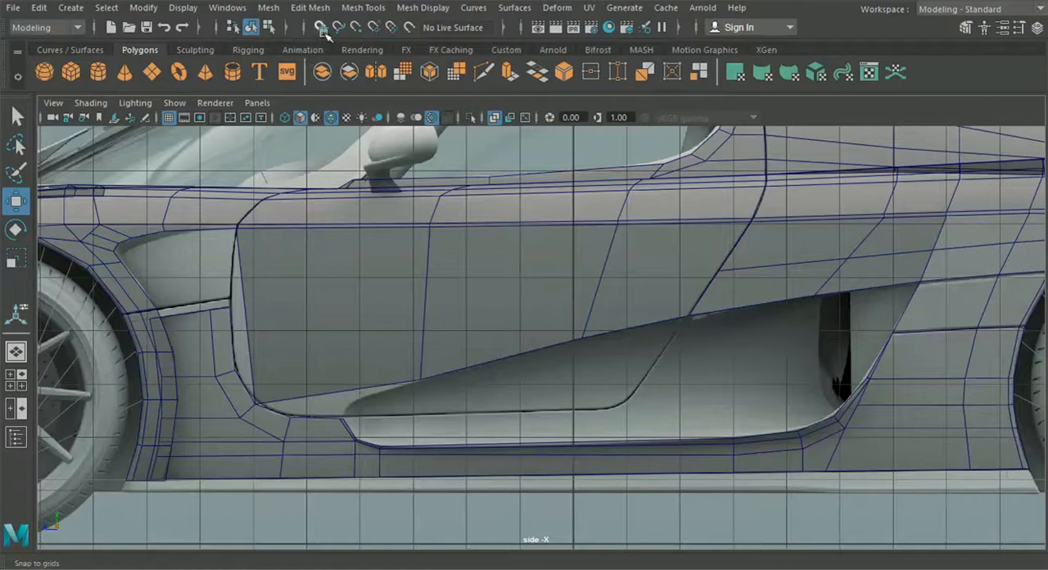
{"action": "left_click", "coordinate": [312, 7]}
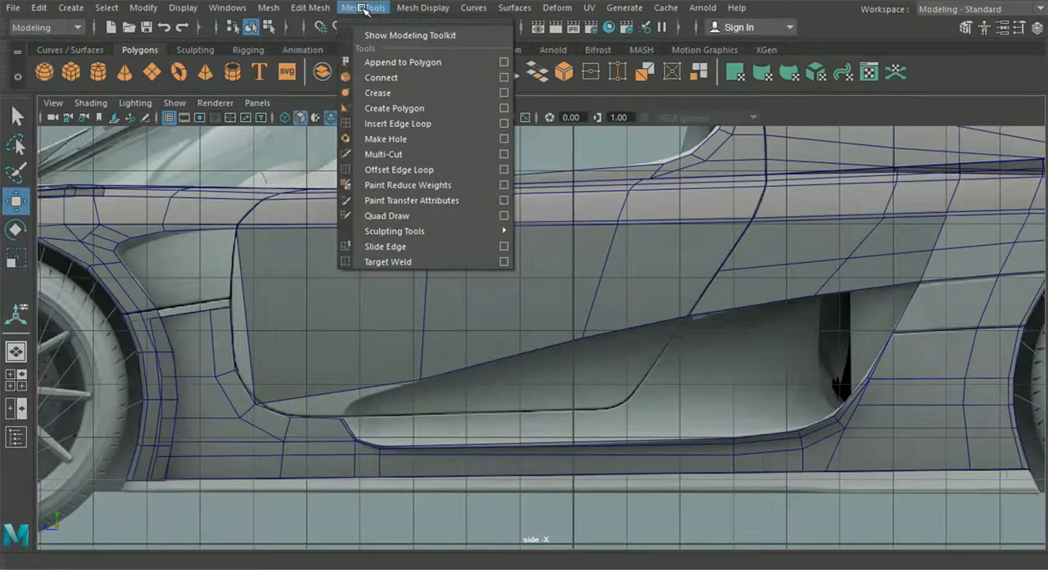
{"action": "left_click", "coordinate": [373, 123]}
{"action": "scroll", "coordinate": [335, 381], "scroll_direction": "up", "scroll_amount": 2}
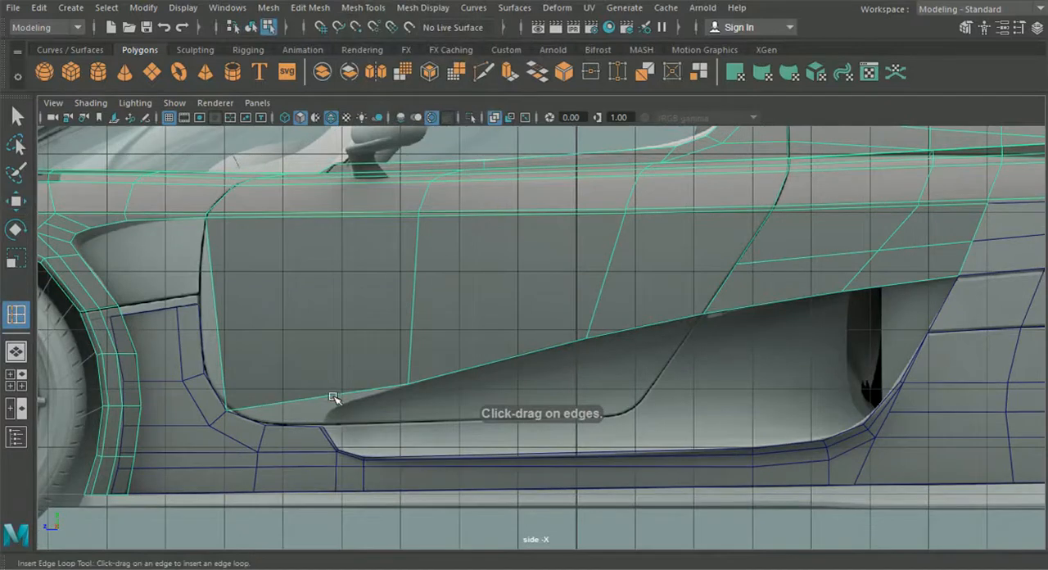
{"action": "left_click", "coordinate": [331, 398]}
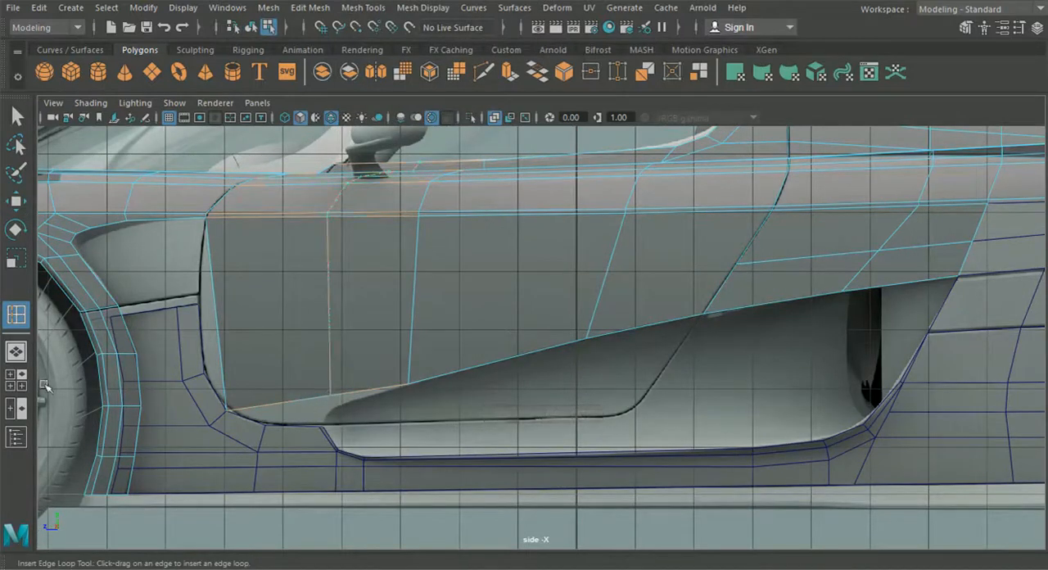
- Shift the new edge loop's two vertices nearest the window sideways along X in the top view to follow the body contour
{"action": "left_click", "coordinate": [22, 382]}
{"action": "left_click", "coordinate": [17, 201]}
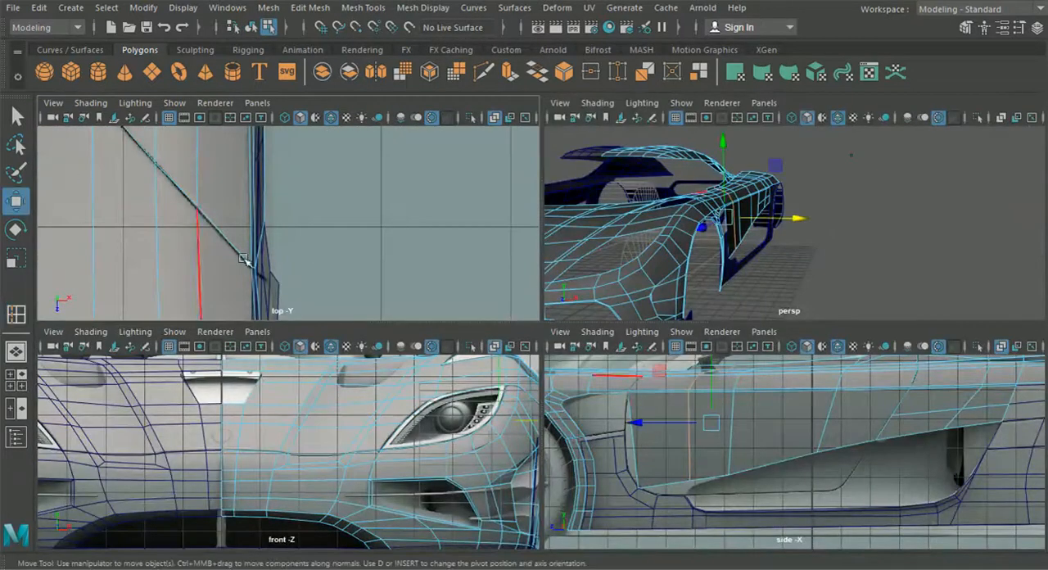
{"action": "key", "text": "space"}
{"action": "scroll", "coordinate": [320, 344], "scroll_direction": "down", "scroll_amount": 6}
{"action": "middle_click_drag", "start_coordinate": [391, 312], "coordinate": [379, 349], "text": "alt"}
{"action": "scroll", "coordinate": [432, 342], "scroll_direction": "up", "scroll_amount": 5}
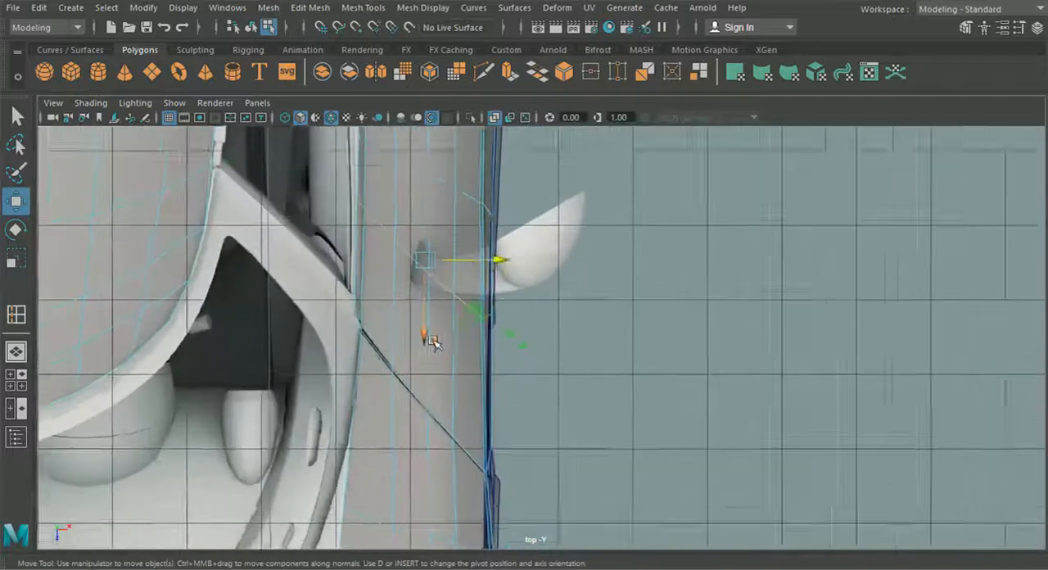
{"action": "middle_click_drag", "start_coordinate": [412, 290], "coordinate": [433, 351], "text": "alt"}
{"action": "right_click", "coordinate": [403, 230]}
{"action": "right_click_drag", "start_coordinate": [403, 230], "coordinate": [344, 121]}
{"action": "middle_click_drag", "start_coordinate": [317, 221], "coordinate": [376, 306], "text": "alt"}
{"action": "scroll", "coordinate": [366, 309], "scroll_direction": "up", "scroll_amount": 4}
{"action": "left_click_drag", "start_coordinate": [264, 249], "coordinate": [360, 282]}
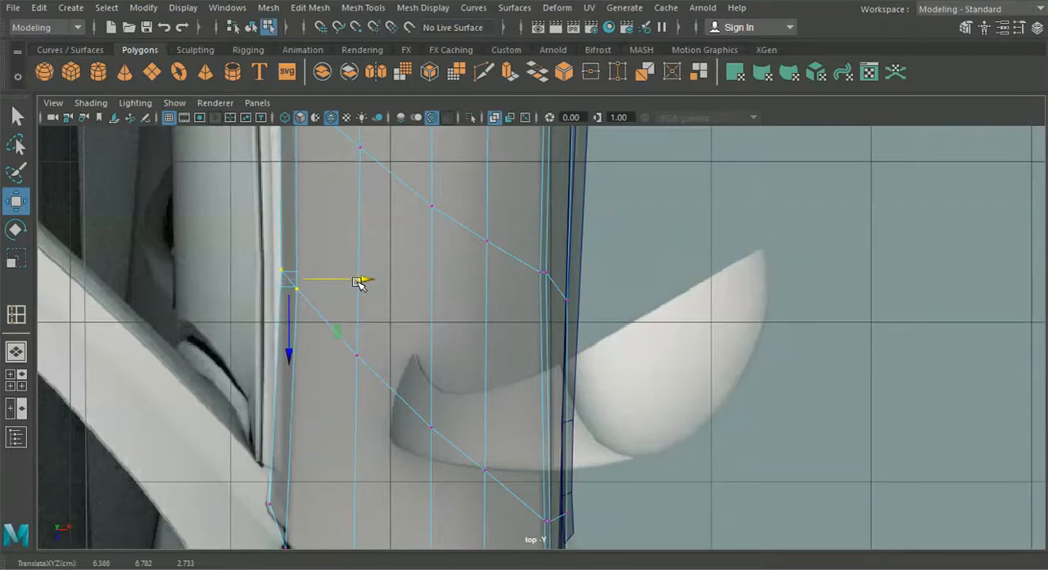
- Adjust the new edge loop's vertex on the upper door crease along X to about 7.968 in the top view
{"action": "middle_click_drag", "start_coordinate": [329, 356], "coordinate": [263, 273], "text": "alt"}
{"action": "left_click", "coordinate": [265, 262]}
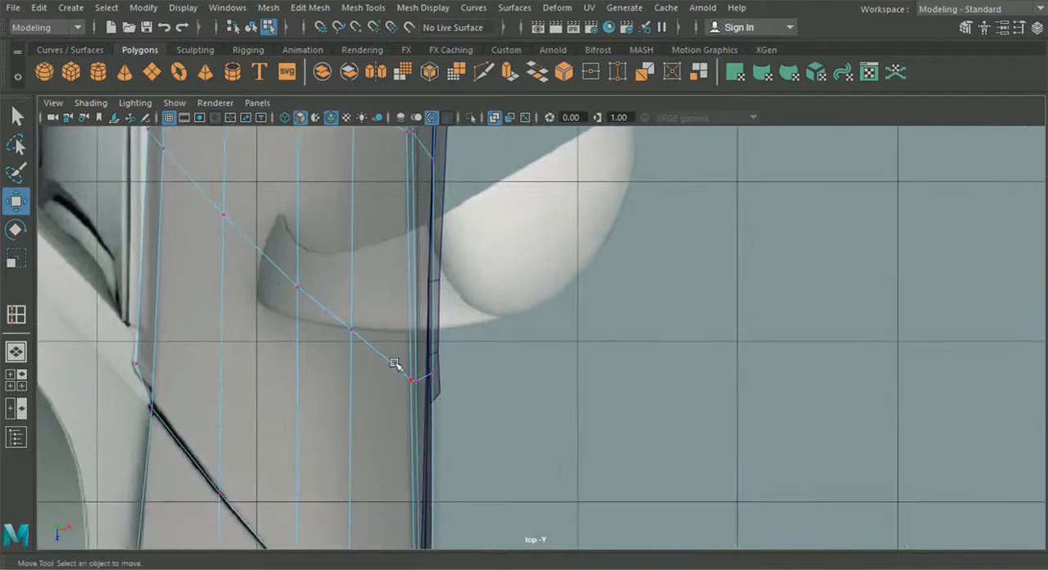
{"action": "left_click_drag", "start_coordinate": [398, 368], "coordinate": [420, 385]}
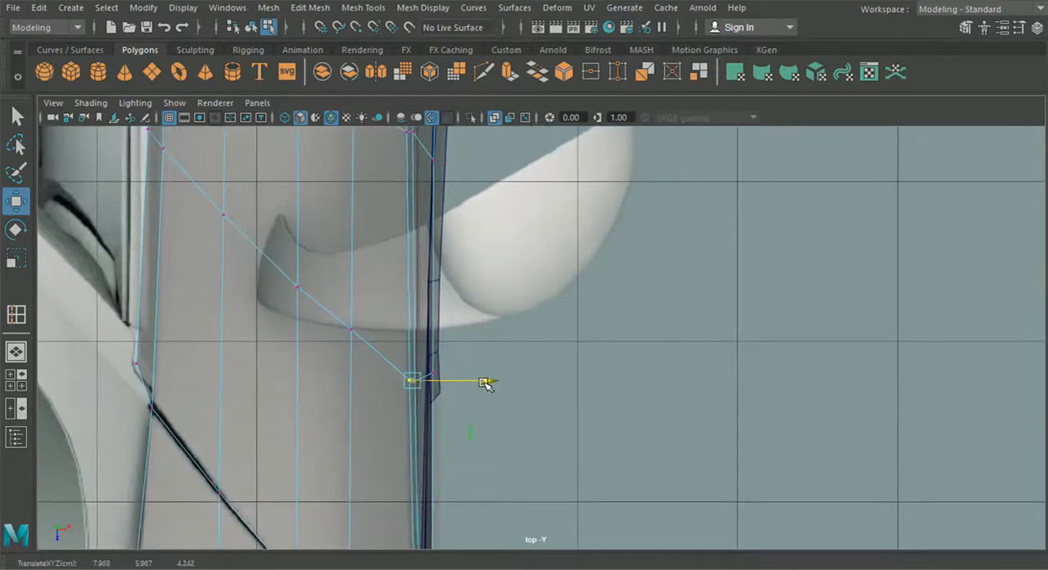
{"action": "scroll", "coordinate": [483, 385], "scroll_direction": "down", "scroll_amount": 6}
{"action": "middle_click_drag", "start_coordinate": [486, 435], "coordinate": [480, 430], "text": "alt"}
{"action": "scroll", "coordinate": [515, 393], "scroll_direction": "up", "scroll_amount": 3}
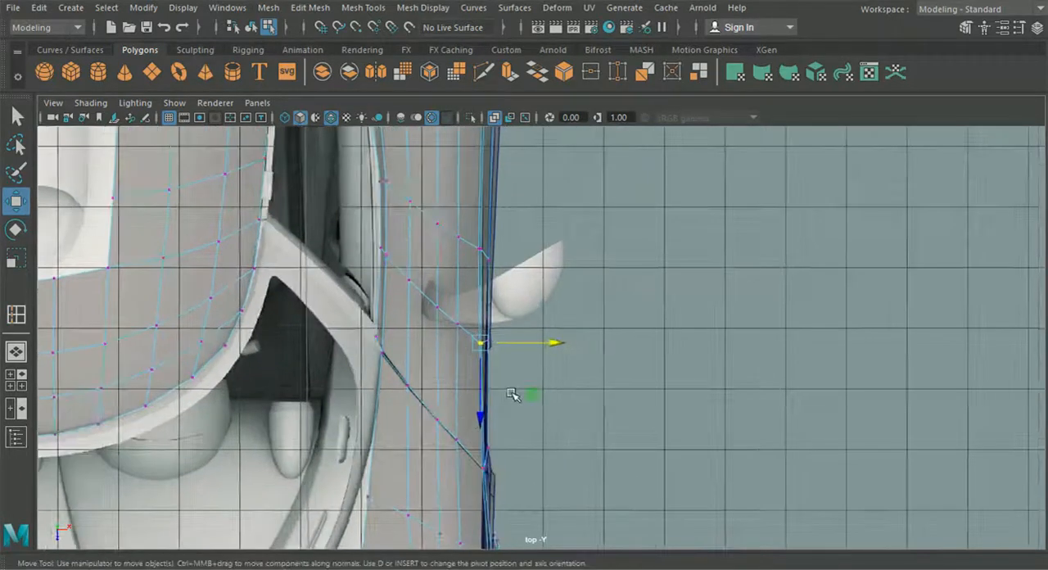
- Move the new loop's lower door vertex down onto the lower door seam at Y 2.350, Z 4.385
{"action": "left_click", "coordinate": [16, 352]}
{"action": "left_click_drag", "start_coordinate": [332, 384], "coordinate": [259, 365], "text": "alt"}
{"action": "left_click", "coordinate": [16, 380]}
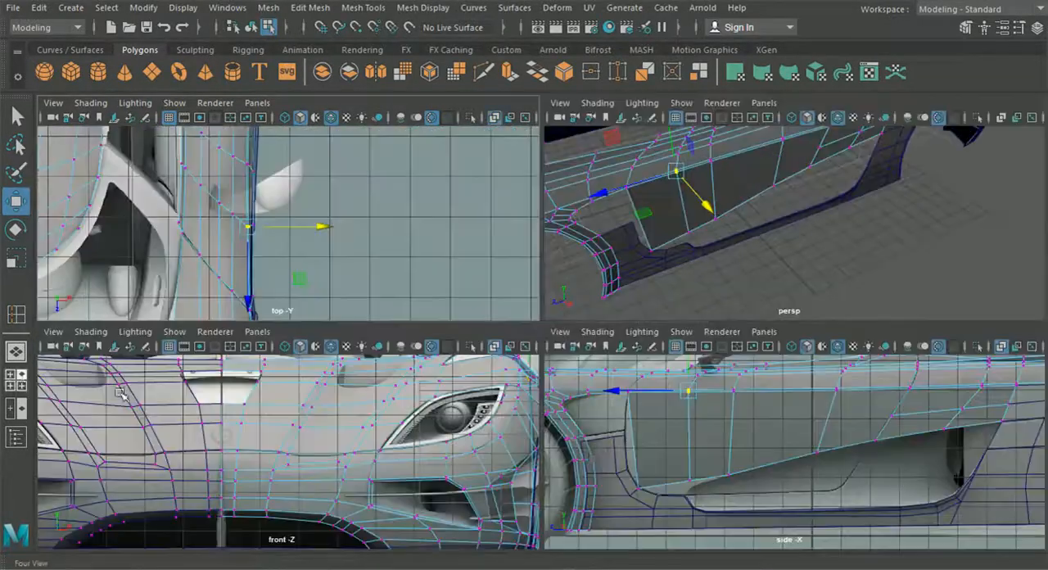
{"action": "key", "text": "space"}
{"action": "scroll", "coordinate": [358, 391], "scroll_direction": "up", "scroll_amount": 5}
{"action": "left_click_drag", "start_coordinate": [286, 348], "coordinate": [293, 426]}
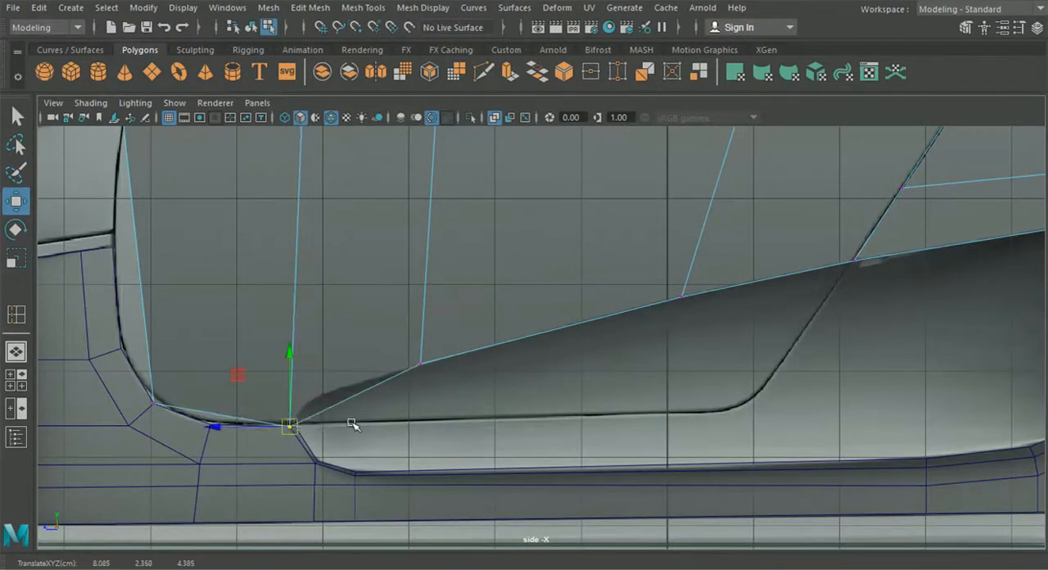
{"action": "scroll", "coordinate": [342, 388], "scroll_direction": "down", "scroll_amount": 3}
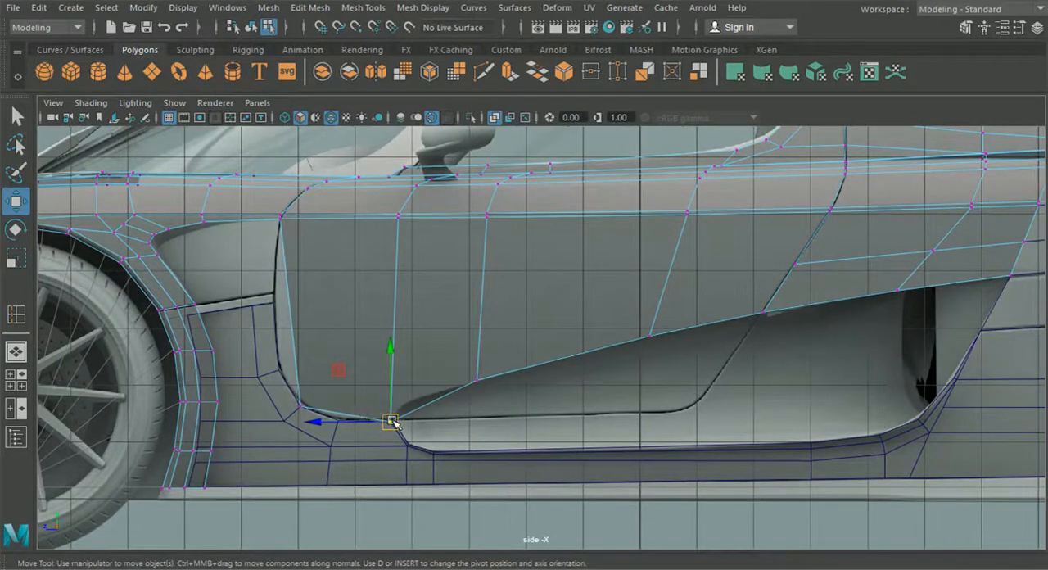
{"action": "scroll", "coordinate": [368, 424], "scroll_direction": "down", "scroll_amount": 5}
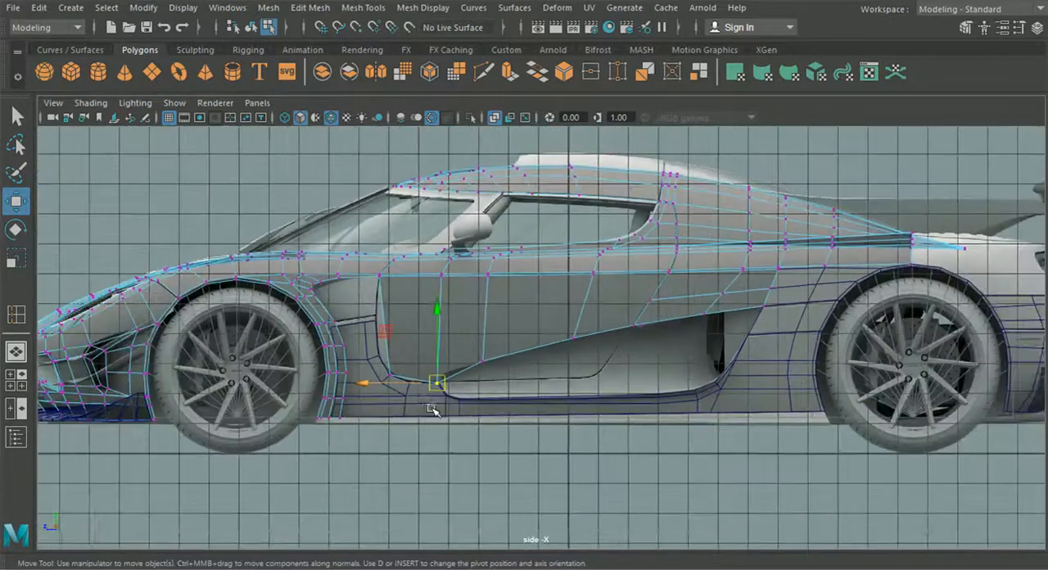
{"action": "scroll", "coordinate": [469, 427], "scroll_direction": "up", "scroll_amount": 2}
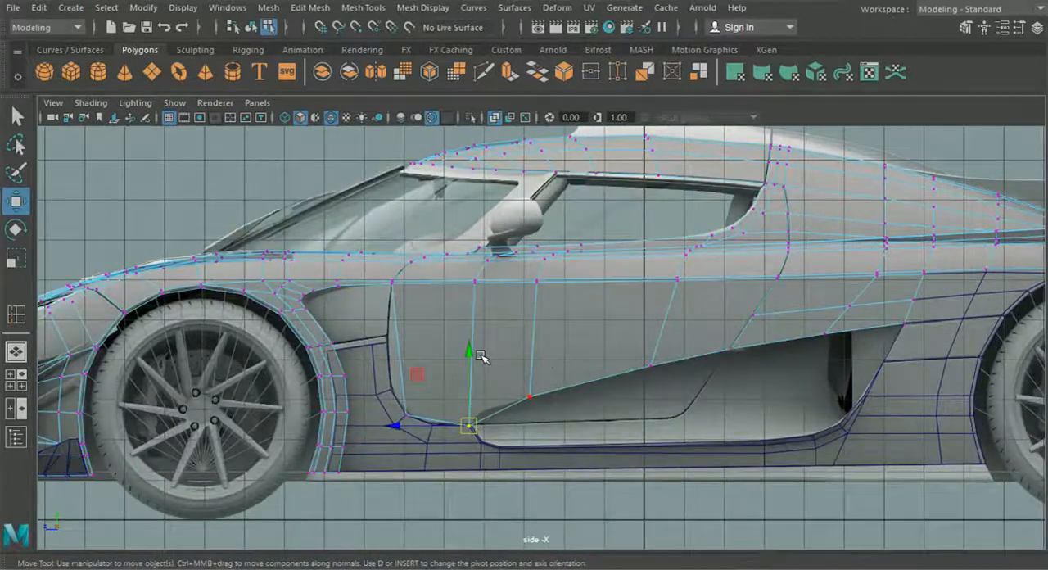
{"action": "middle_click_drag", "start_coordinate": [481, 355], "coordinate": [485, 350], "text": "alt"}
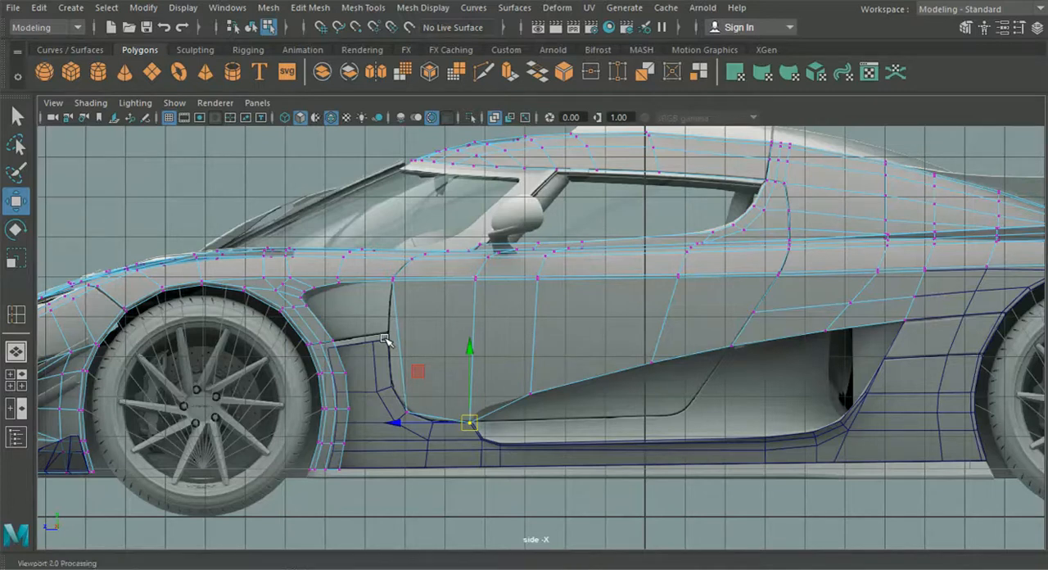
- Move the loop's lower door vertex up and slightly rearward to Y 2.658, Z 4.216, just above the air intake's front tip
{"action": "middle_click_drag", "start_coordinate": [657, 302], "coordinate": [659, 290], "text": "alt"}
{"action": "middle_click_drag", "start_coordinate": [562, 365], "coordinate": [540, 357], "text": "alt"}
{"action": "left_click_drag", "start_coordinate": [483, 324], "coordinate": [485, 300]}
{"action": "middle_click_drag", "start_coordinate": [452, 373], "coordinate": [476, 360], "text": "alt"}
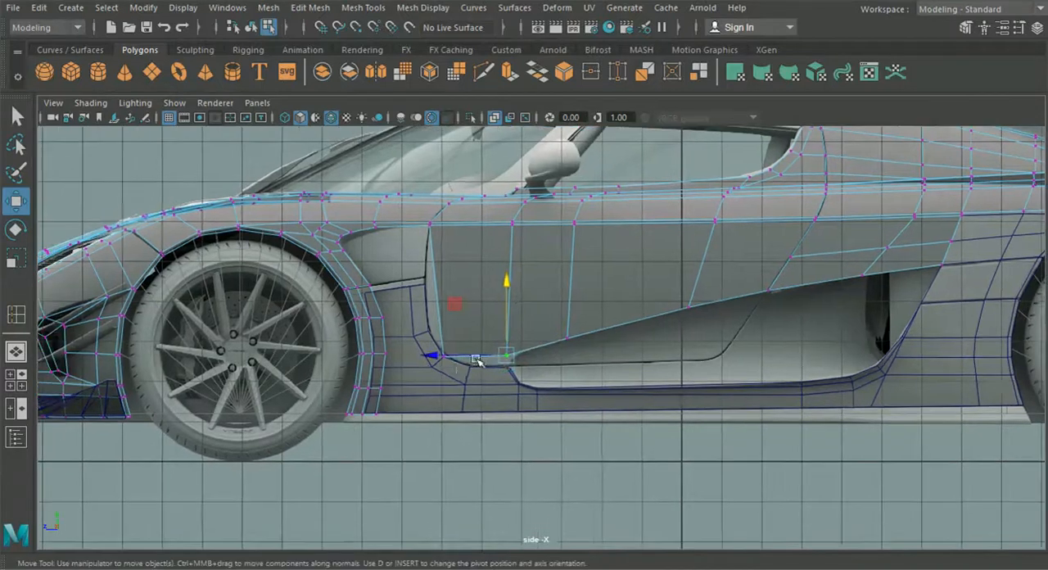
{"action": "scroll", "coordinate": [399, 380], "scroll_direction": "up", "scroll_amount": 5}
{"action": "left_click_drag", "start_coordinate": [385, 378], "coordinate": [405, 377]}
- Shift the loop's lower door vertex along X to 8.077 in the top view and check the door surface in perspective
{"action": "left_click", "coordinate": [16, 380]}
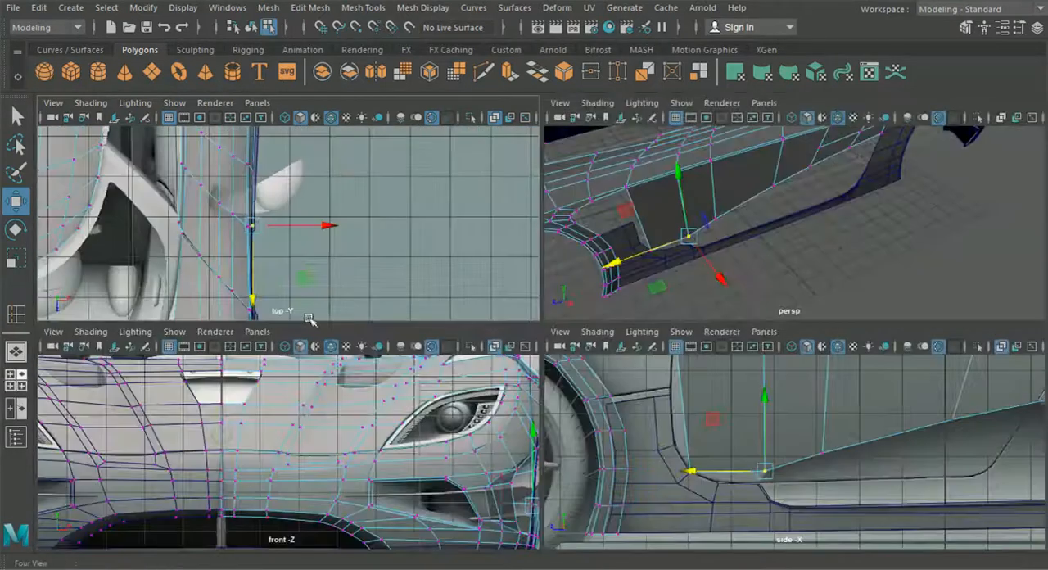
{"action": "key", "text": "space"}
{"action": "left_click_drag", "start_coordinate": [521, 348], "coordinate": [520, 347]}
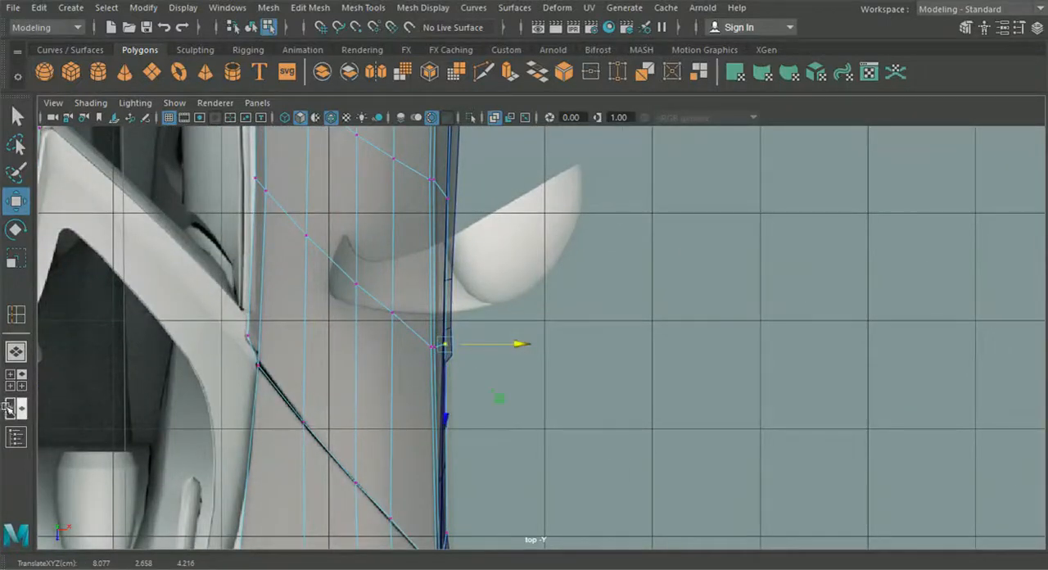
{"action": "left_click", "coordinate": [17, 353]}
{"action": "left_click_drag", "start_coordinate": [421, 401], "coordinate": [403, 373], "text": "alt"}
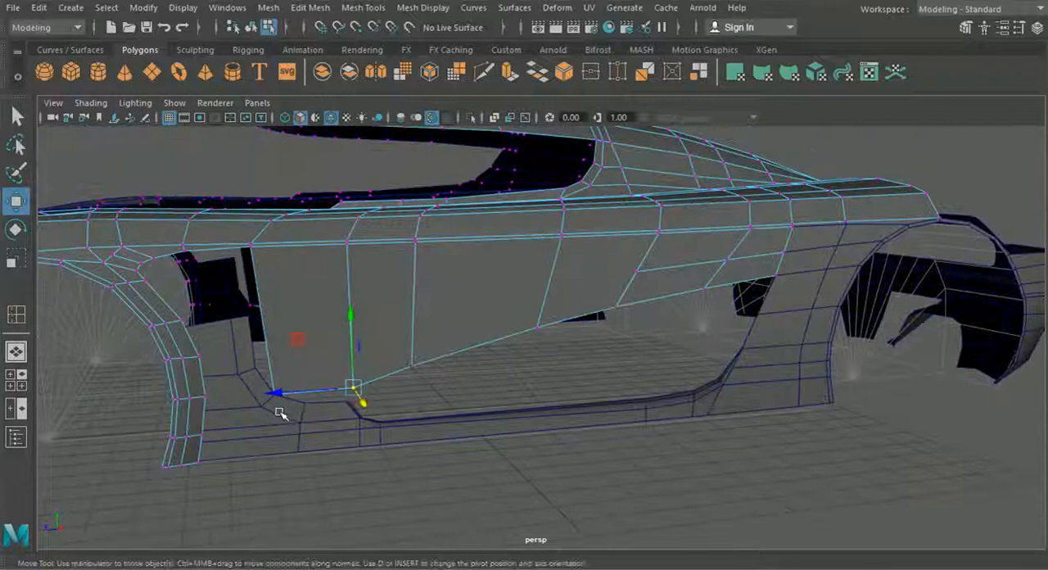
{"action": "left_click_drag", "start_coordinate": [276, 411], "coordinate": [295, 411], "text": "alt"}
- Move the door's front lower corner vertex up along the curved seam onto the side panel's next edge vertex in the side view
{"action": "left_click", "coordinate": [21, 388]}
{"action": "key", "text": "space"}
{"action": "middle_click_drag", "start_coordinate": [597, 399], "coordinate": [653, 502], "text": "alt"}
{"action": "middle_click_drag", "start_coordinate": [518, 355], "coordinate": [534, 365], "text": "alt"}
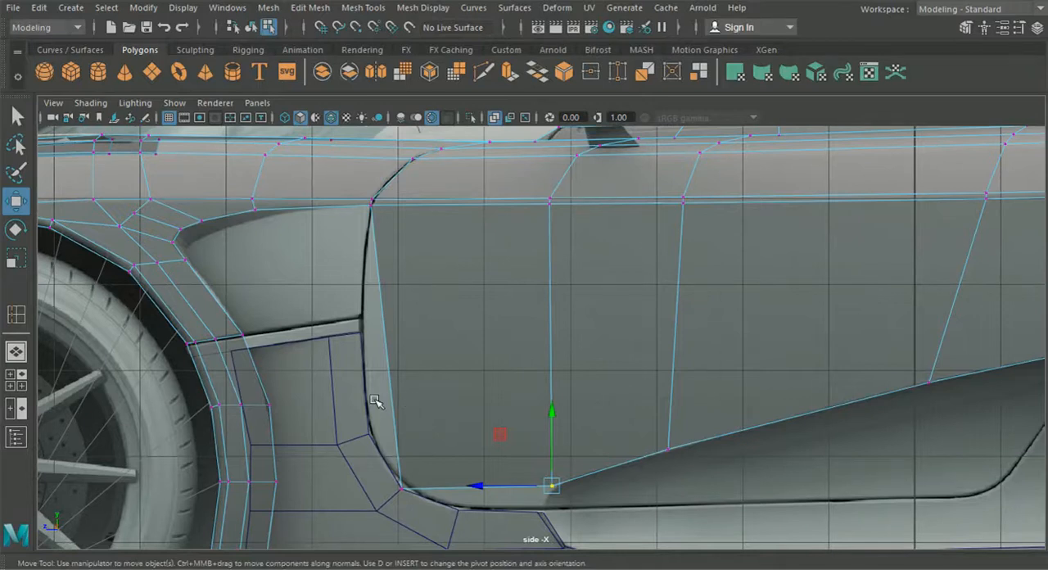
{"action": "middle_click_drag", "start_coordinate": [379, 415], "coordinate": [380, 397], "text": "alt"}
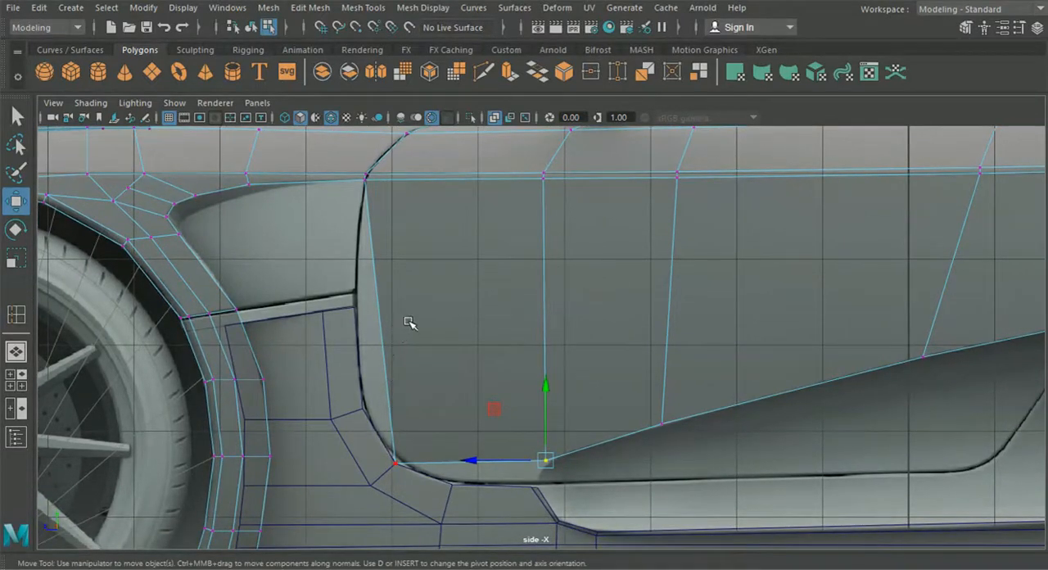
{"action": "middle_click_drag", "start_coordinate": [411, 322], "coordinate": [419, 315], "text": "alt"}
{"action": "left_click_drag", "start_coordinate": [420, 468], "coordinate": [364, 404]}
{"action": "middle_click_drag", "start_coordinate": [404, 293], "coordinate": [407, 377], "text": "alt"}
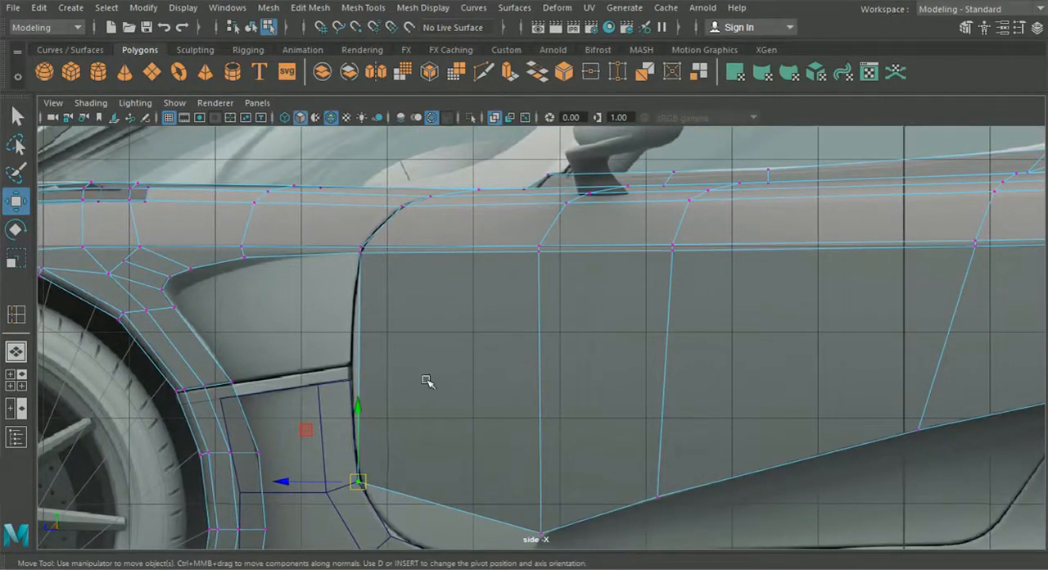
- Insert another vertical edge loop midway between the door's front edge and the previously added loop
{"action": "left_click", "coordinate": [363, 7]}
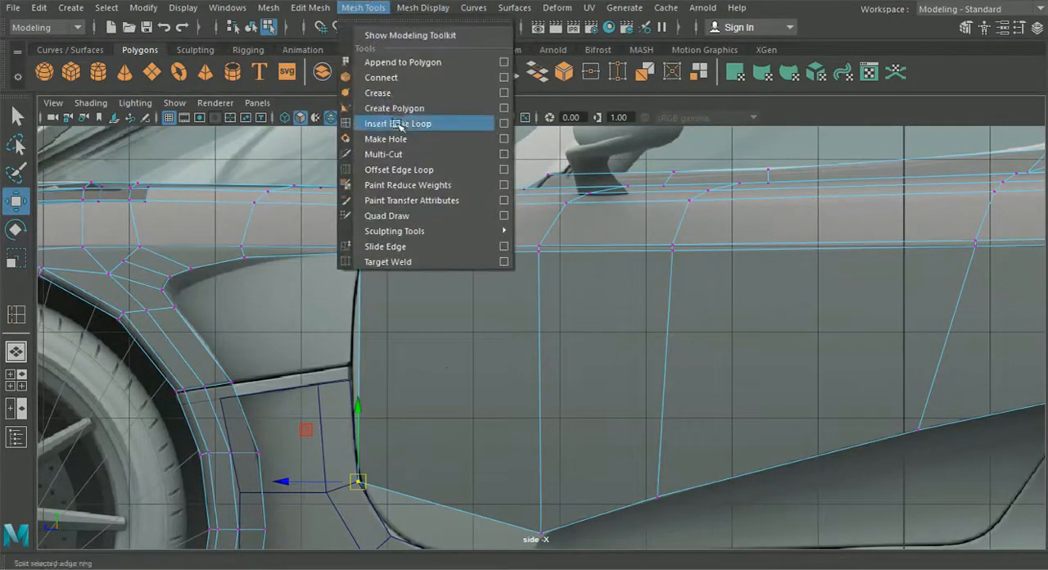
{"action": "left_click", "coordinate": [399, 124]}
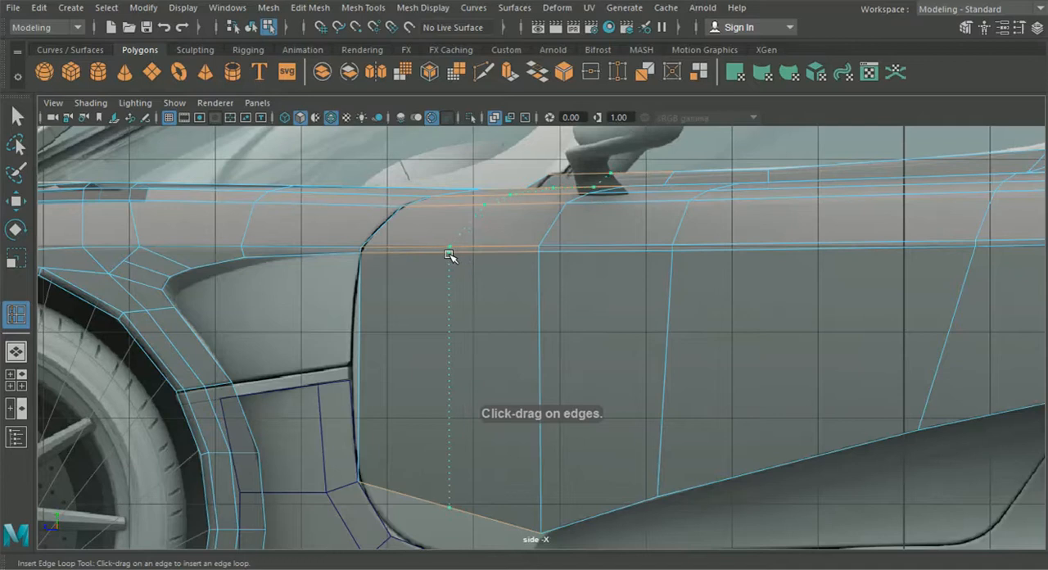
{"action": "left_click", "coordinate": [16, 379]}
{"action": "key", "text": "space"}
{"action": "left_click", "coordinate": [16, 202]}
- Shift the new loop's two inner upper vertices slightly along X beside the windshield base in the top view
{"action": "right_click_drag", "start_coordinate": [320, 238], "coordinate": [261, 114]}
{"action": "middle_click_drag", "start_coordinate": [281, 256], "coordinate": [459, 326], "text": "alt"}
{"action": "scroll", "coordinate": [350, 300], "scroll_direction": "up", "scroll_amount": 3}
{"action": "left_click_drag", "start_coordinate": [351, 305], "coordinate": [414, 383]}
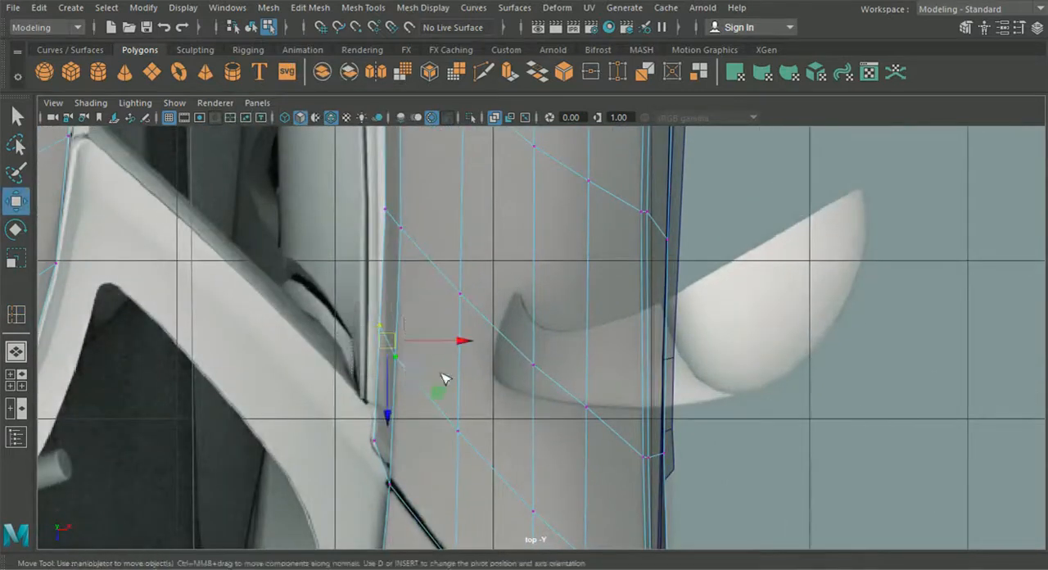
{"action": "left_click_drag", "start_coordinate": [456, 348], "coordinate": [458, 348]}
{"action": "middle_click_drag", "start_coordinate": [489, 422], "coordinate": [457, 340], "text": "alt"}
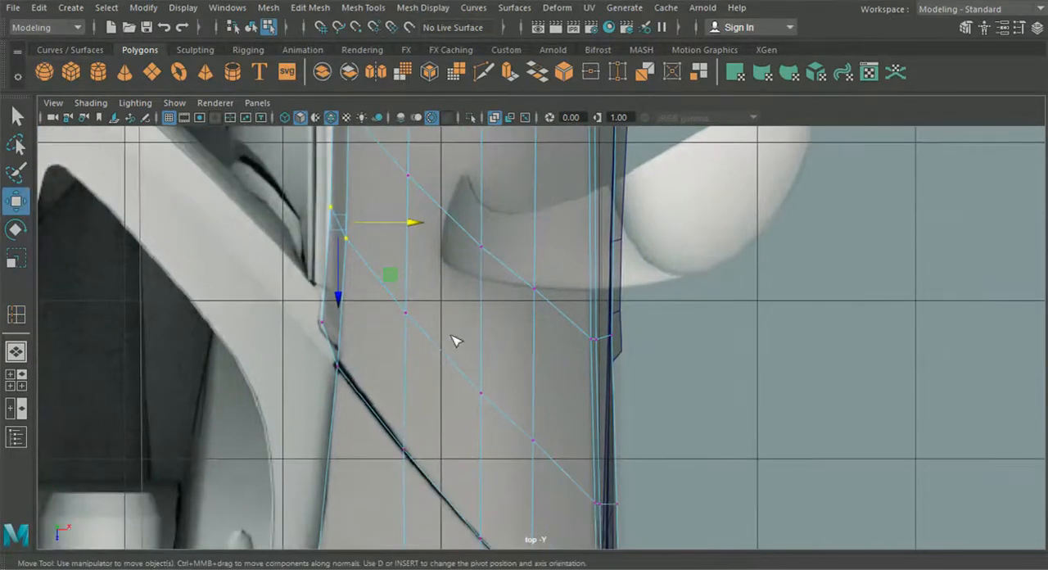
- Shift the new loop's outer shoulder vertices along X in the top view, and the previous loop's matching pair to X 7.951
{"action": "middle_click_drag", "start_coordinate": [517, 415], "coordinate": [384, 284], "text": "alt"}
{"action": "scroll", "coordinate": [453, 394], "scroll_direction": "up", "scroll_amount": 2}
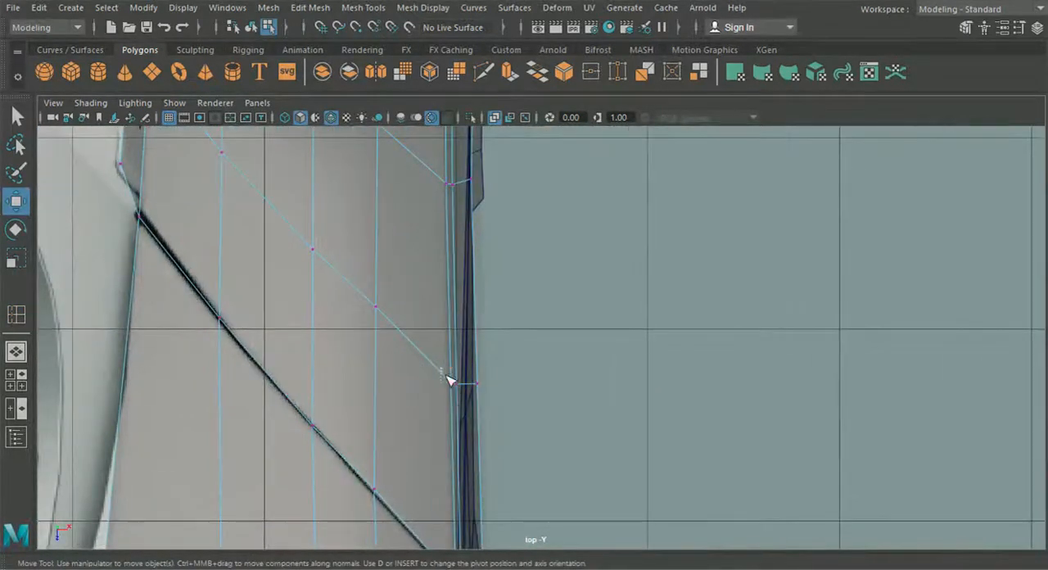
{"action": "left_click_drag", "start_coordinate": [529, 384], "coordinate": [524, 385]}
{"action": "middle_click_drag", "start_coordinate": [524, 386], "coordinate": [489, 422], "text": "alt"}
{"action": "left_click_drag", "start_coordinate": [445, 273], "coordinate": [445, 273]}
{"action": "left_click_drag", "start_coordinate": [505, 255], "coordinate": [504, 258]}
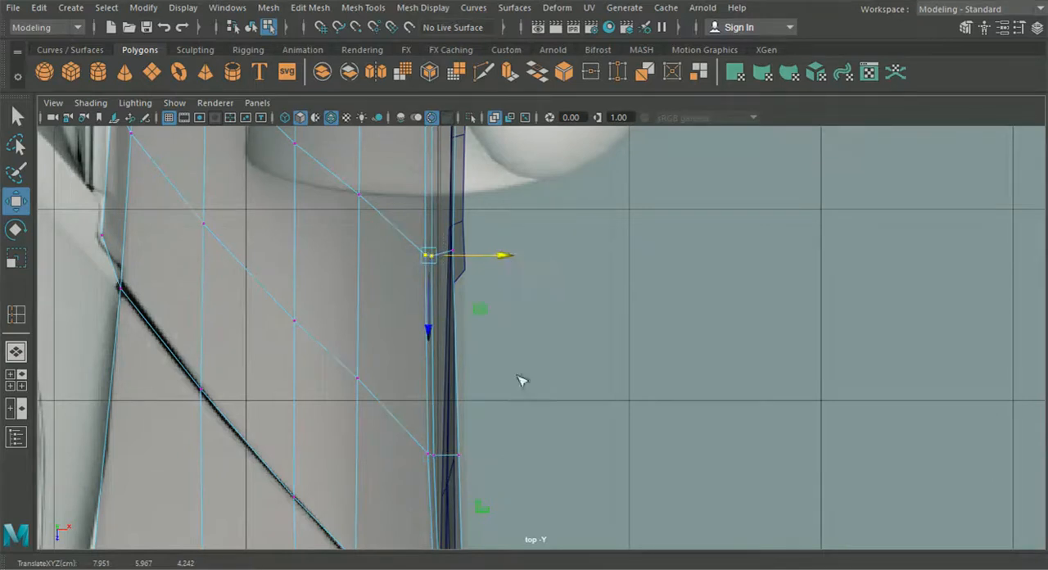
{"action": "scroll", "coordinate": [518, 335], "scroll_direction": "down", "scroll_amount": 3}
{"action": "middle_click_drag", "start_coordinate": [500, 330], "coordinate": [485, 453], "text": "alt"}
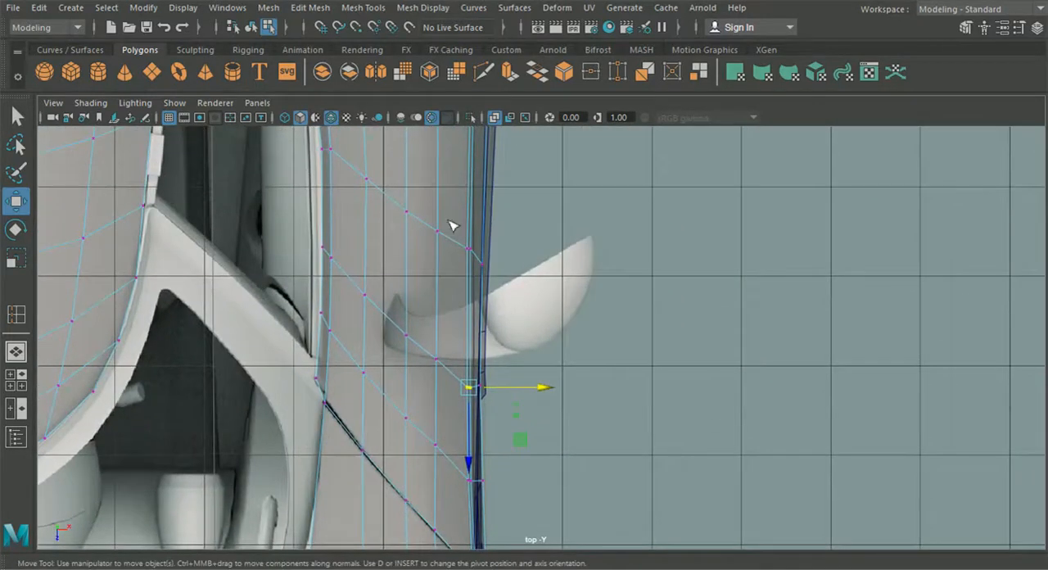
- Lower the new loop's bottom vertex to Y 2.699, Z 5.303, just above the side panel's edge in the side view
{"action": "key", "text": "space"}
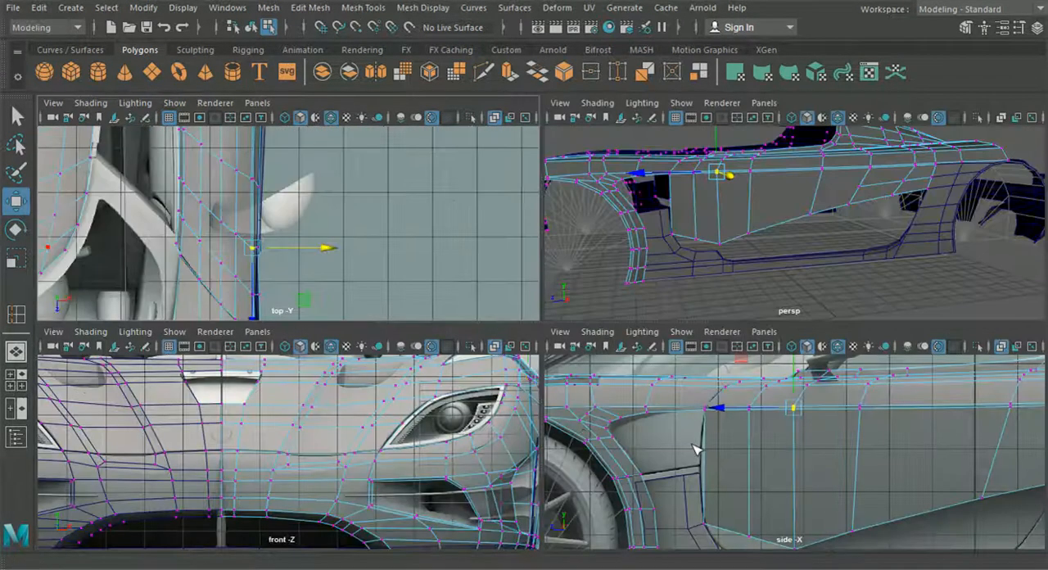
{"action": "key", "text": "space"}
{"action": "middle_click_drag", "start_coordinate": [572, 329], "coordinate": [564, 356], "text": "alt"}
{"action": "middle_click_drag", "start_coordinate": [588, 434], "coordinate": [443, 368], "text": "alt"}
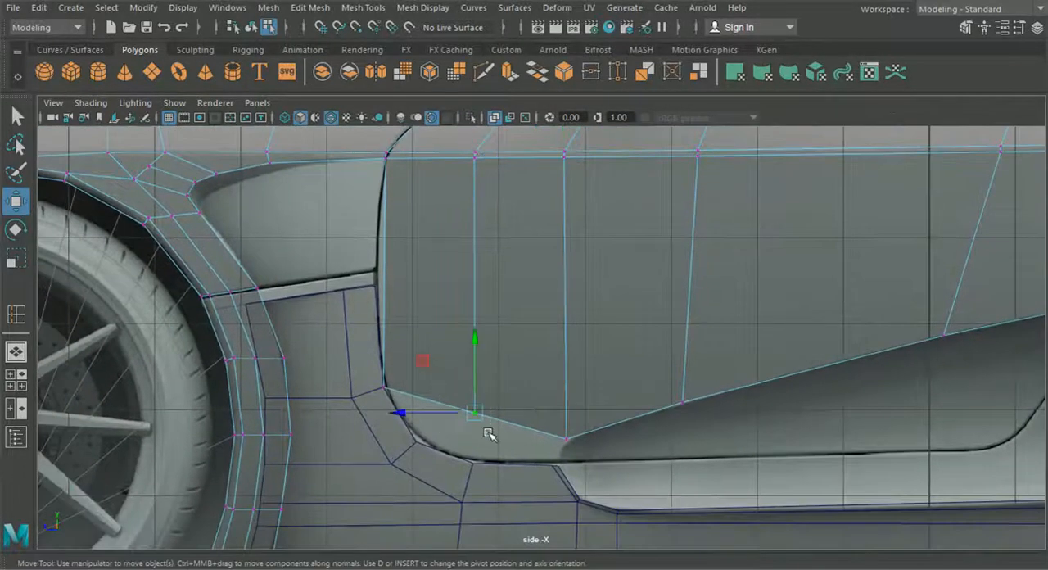
{"action": "left_click_drag", "start_coordinate": [473, 413], "coordinate": [471, 460]}
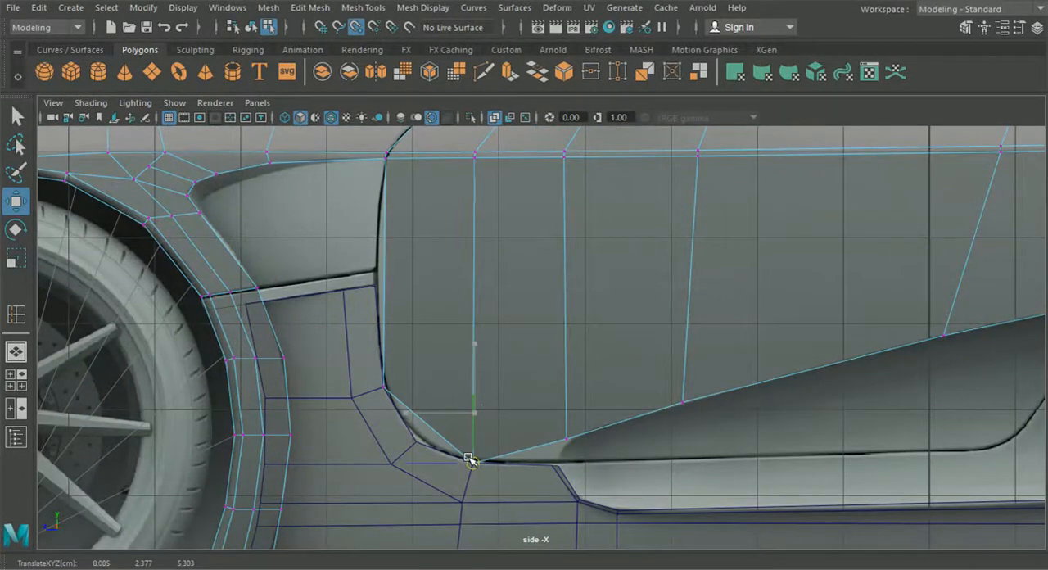
{"action": "left_click_drag", "start_coordinate": [473, 391], "coordinate": [473, 373]}
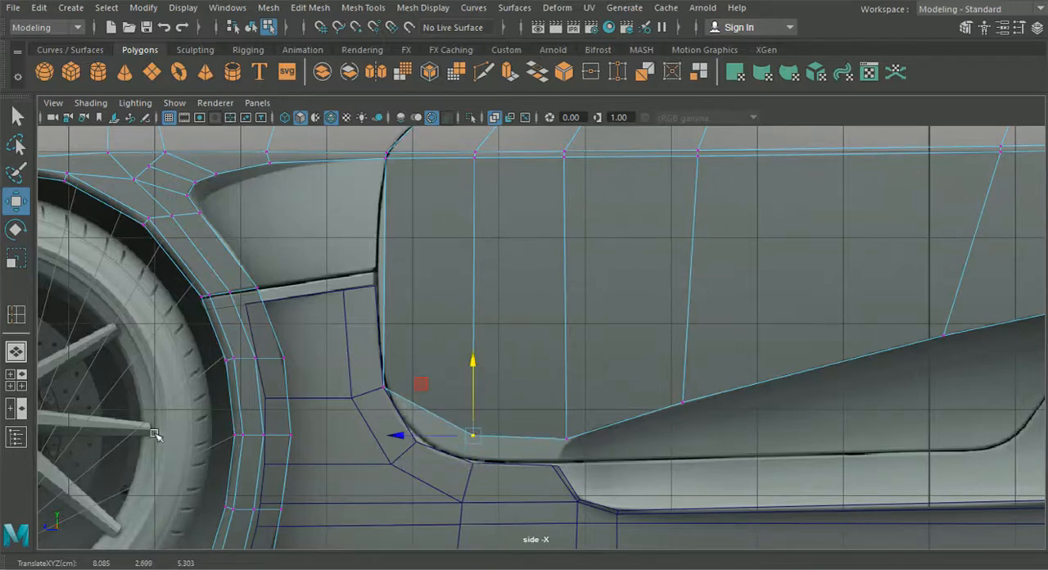
- In the top view, shift the new loop's bottom vertex to X 8.069 and the previous loop's bottom vertex to X 8.062
{"action": "left_click", "coordinate": [16, 379]}
{"action": "key", "text": "space"}
{"action": "scroll", "coordinate": [428, 425], "scroll_direction": "up", "scroll_amount": 6}
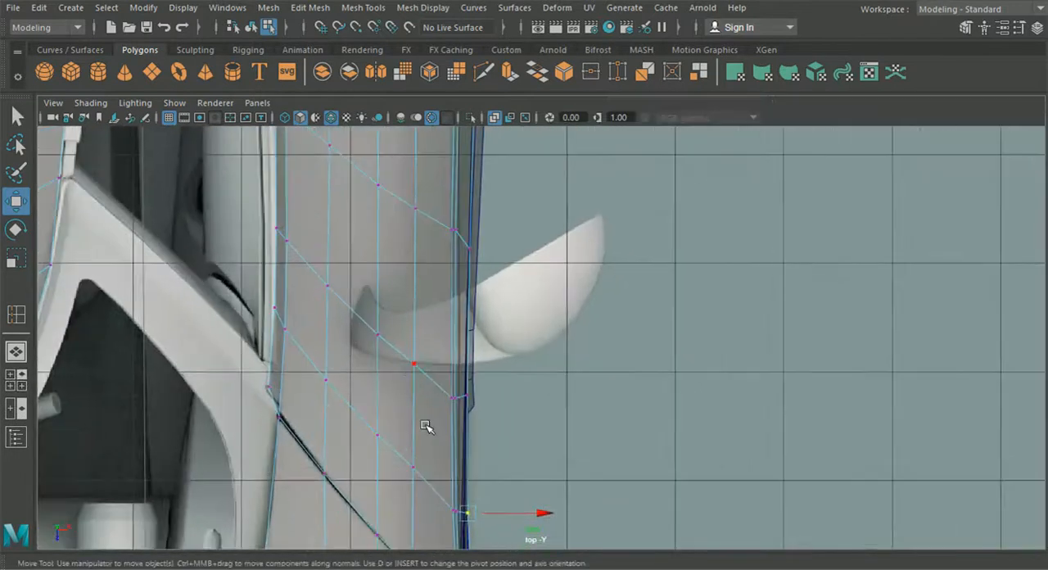
{"action": "left_click_drag", "start_coordinate": [514, 419], "coordinate": [519, 420]}
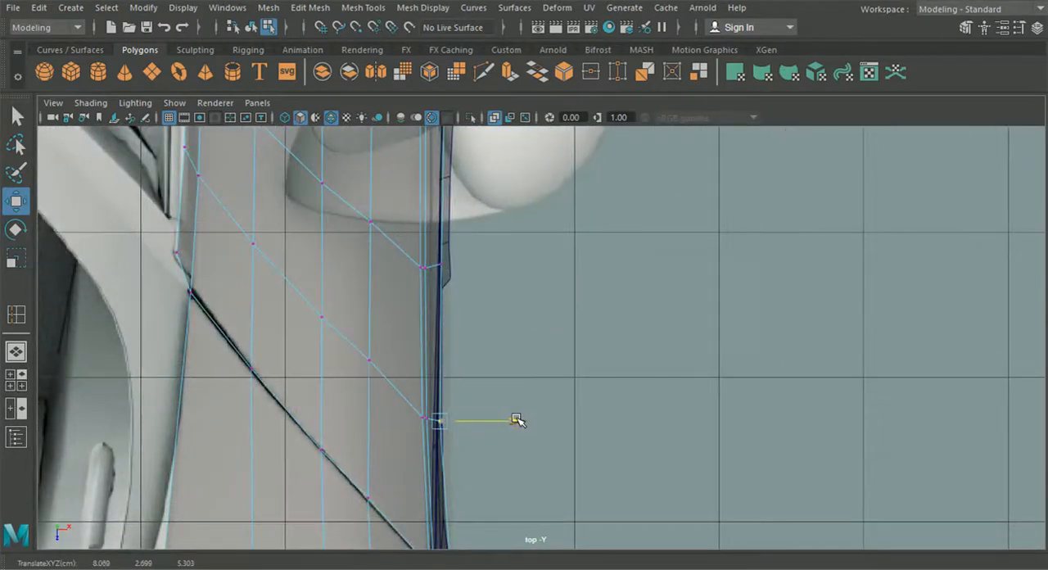
{"action": "left_click", "coordinate": [438, 261]}
{"action": "left_click_drag", "start_coordinate": [508, 265], "coordinate": [510, 265]}
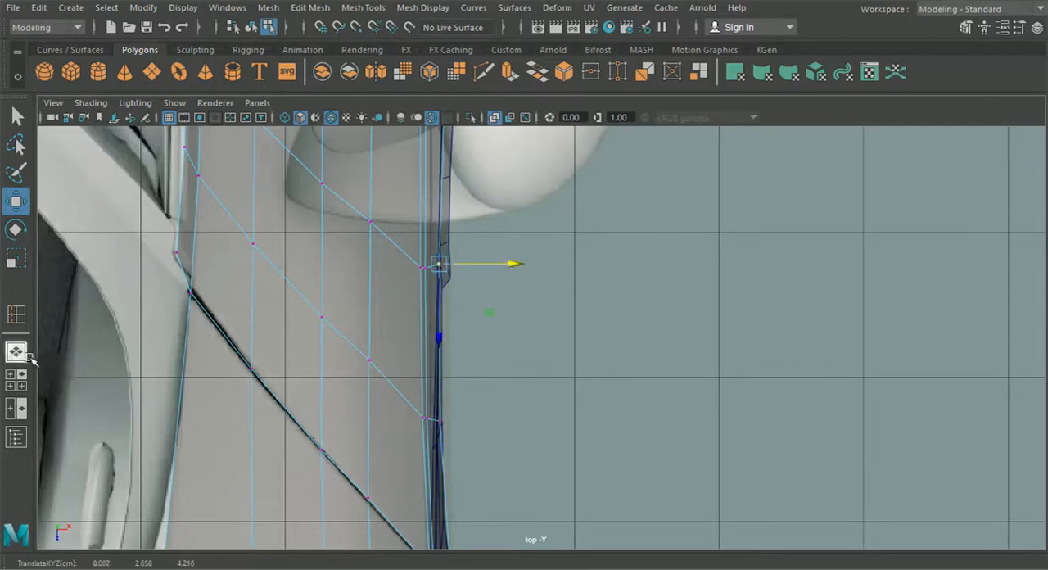
- Extrude the door's two front bottom edges slightly downward in perspective to form a narrow strip above the side panel
{"action": "left_click", "coordinate": [30, 359]}
{"action": "left_click_drag", "start_coordinate": [480, 390], "coordinate": [437, 393], "text": "alt"}
{"action": "middle_click_drag", "start_coordinate": [439, 394], "coordinate": [542, 411], "text": "alt"}
{"action": "scroll", "coordinate": [533, 422], "scroll_direction": "down", "scroll_amount": 2}
{"action": "scroll", "coordinate": [525, 423], "scroll_direction": "down", "scroll_amount": 1}
{"action": "left_click_drag", "start_coordinate": [524, 423], "coordinate": [515, 396], "text": "alt"}
{"action": "scroll", "coordinate": [492, 381], "scroll_direction": "up", "scroll_amount": 4}
{"action": "right_click_drag", "start_coordinate": [428, 344], "coordinate": [424, 76]}
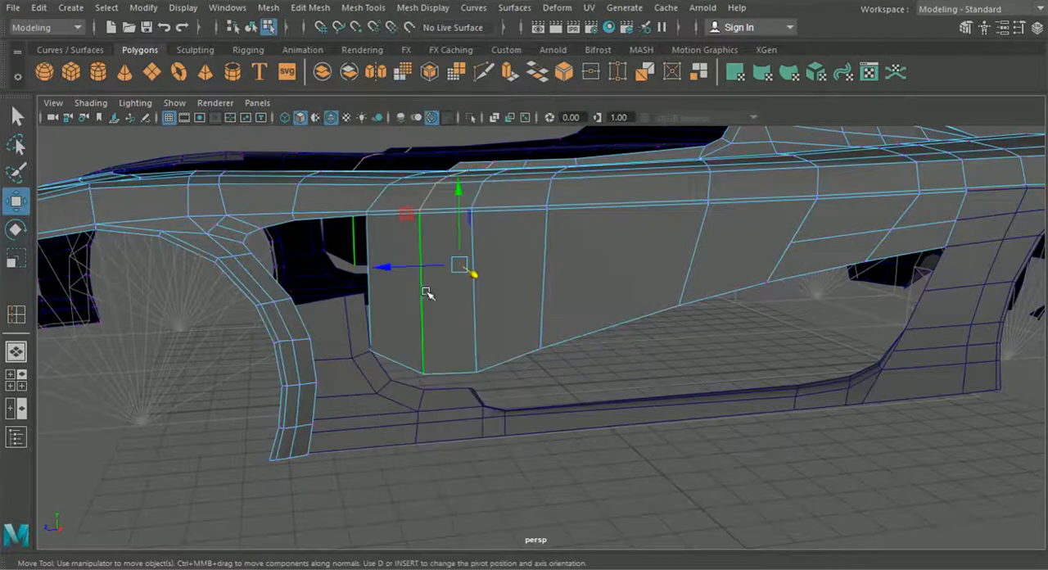
{"action": "scroll", "coordinate": [393, 294], "scroll_direction": "up", "scroll_amount": 3}
{"action": "left_click", "coordinate": [350, 368], "text": "shift"}
{"action": "left_click", "coordinate": [425, 383], "text": "shift"}
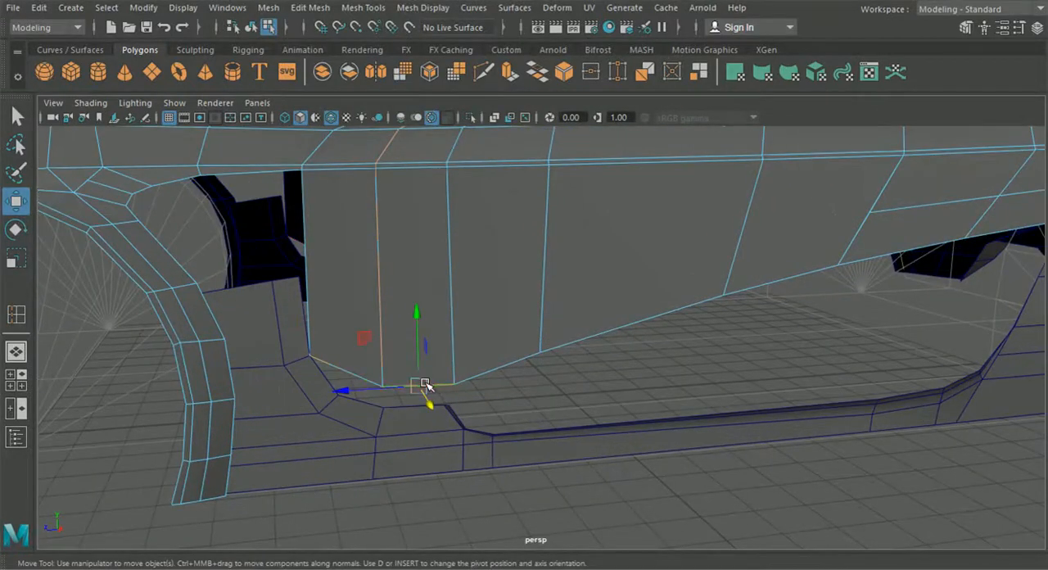
{"action": "left_click", "coordinate": [358, 372], "text": "shift"}
{"action": "key", "text": "ctrl+e"}
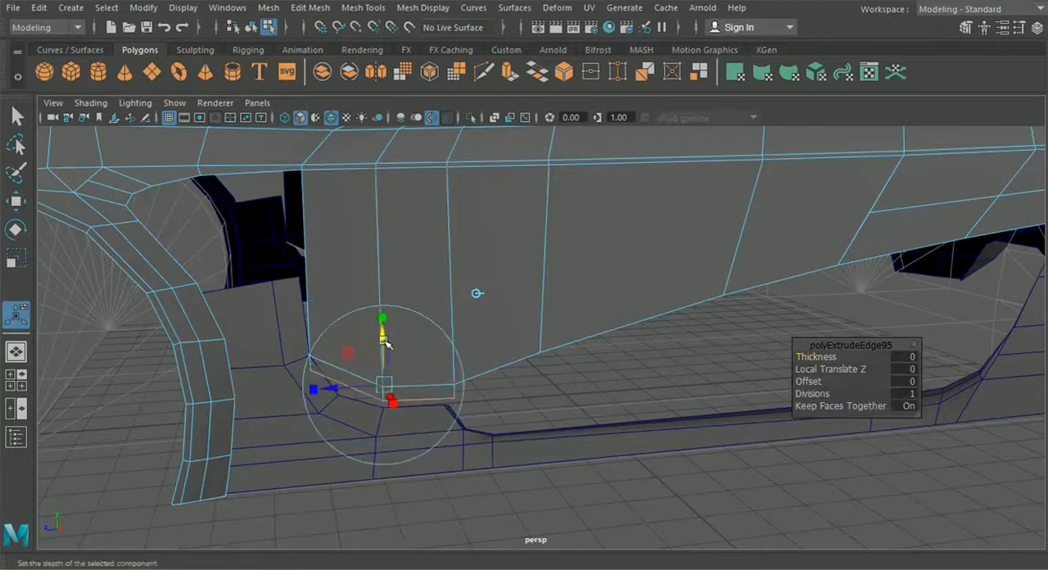
- Snap the three lower vertices of the extruded strip onto the side panel's matching edge vertices
{"action": "right_click", "coordinate": [362, 190]}
{"action": "left_click", "coordinate": [347, 114]}
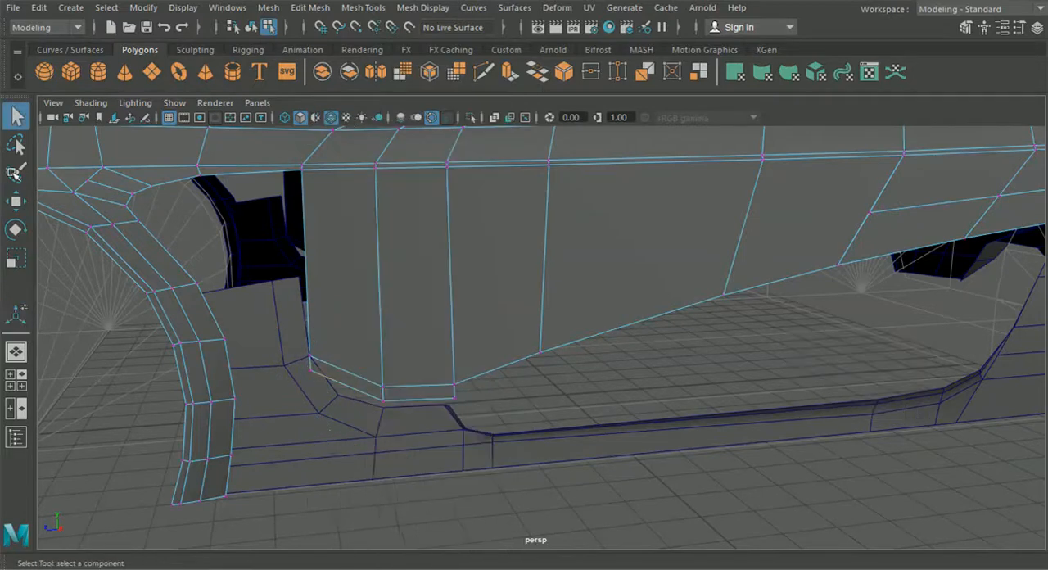
{"action": "left_click", "coordinate": [15, 199]}
{"action": "left_click_drag", "start_coordinate": [225, 287], "coordinate": [402, 456], "text": "alt"}
{"action": "scroll", "coordinate": [403, 443], "scroll_direction": "up", "scroll_amount": 4}
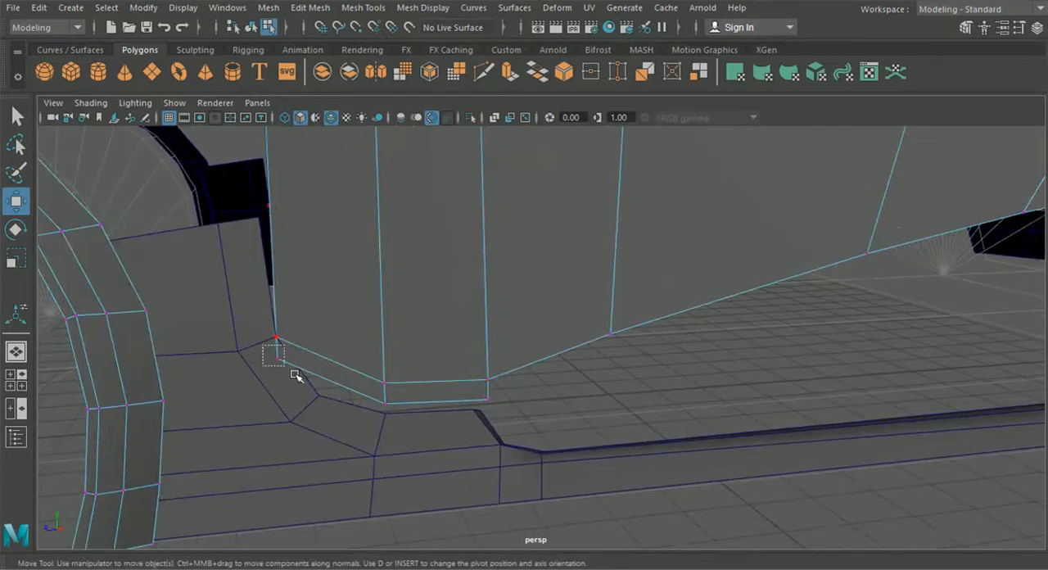
{"action": "left_click_drag", "start_coordinate": [290, 367], "coordinate": [317, 394]}
{"action": "left_click", "coordinate": [384, 402]}
{"action": "left_click_drag", "start_coordinate": [385, 403], "coordinate": [385, 413]}
{"action": "left_click", "coordinate": [488, 401]}
{"action": "left_click_drag", "start_coordinate": [489, 401], "coordinate": [474, 408]}
- Select the side panel's edge vertex at the strip's rear lower corner and merge any duplicates there
{"action": "left_click", "coordinate": [590, 515]}
{"action": "left_click_drag", "start_coordinate": [603, 502], "coordinate": [446, 462], "text": "alt"}
{"action": "left_click", "coordinate": [363, 374]}
{"action": "right_click_drag", "start_coordinate": [351, 349], "coordinate": [283, 117]}
{"action": "middle_click_drag", "start_coordinate": [347, 262], "coordinate": [391, 276], "text": "alt"}
{"action": "mouse_move", "coordinate": [415, 327]}
{"action": "left_mouse_down"}
{"action": "mouse_move", "coordinate": [434, 344]}
{"action": "mouse_move", "coordinate": [408, 332]}
{"action": "left_mouse_up"}
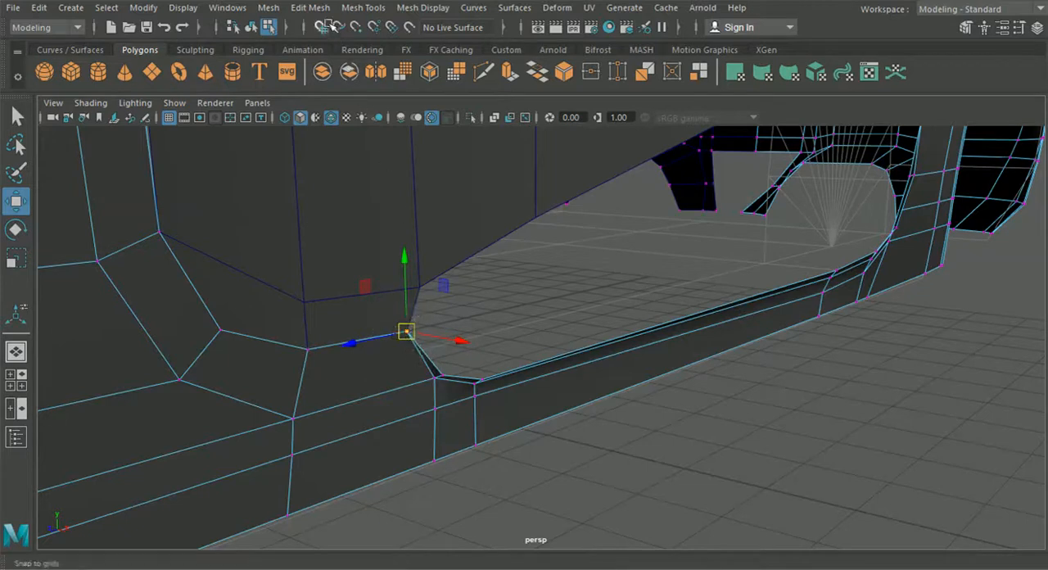
{"action": "left_click", "coordinate": [310, 7]}
{"action": "left_click", "coordinate": [345, 153]}
- Inspect the door's lower corner and the side panel from behind and from inside the body, switching object selection
{"action": "left_click_drag", "start_coordinate": [381, 412], "coordinate": [461, 398], "text": "alt"}
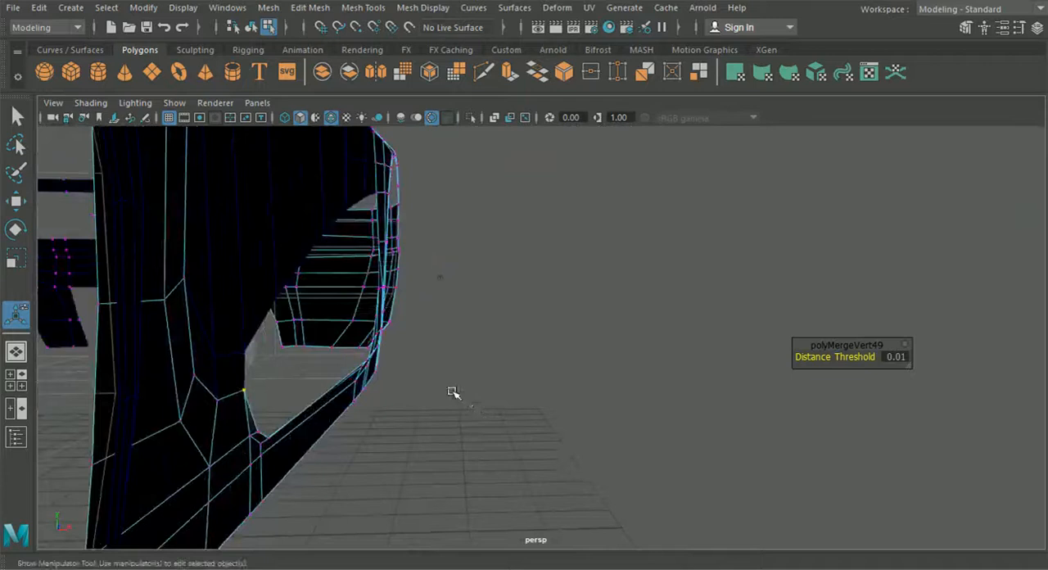
{"action": "left_click", "coordinate": [252, 28]}
{"action": "left_click", "coordinate": [495, 418]}
{"action": "left_click_drag", "start_coordinate": [494, 418], "coordinate": [460, 464], "text": "alt"}
{"action": "middle_click_drag", "start_coordinate": [460, 463], "coordinate": [424, 440], "text": "alt"}
{"action": "left_click_drag", "start_coordinate": [426, 443], "coordinate": [524, 374], "text": "alt"}
{"action": "left_click", "coordinate": [662, 355]}
{"action": "left_click_drag", "start_coordinate": [696, 366], "coordinate": [554, 421], "text": "alt"}
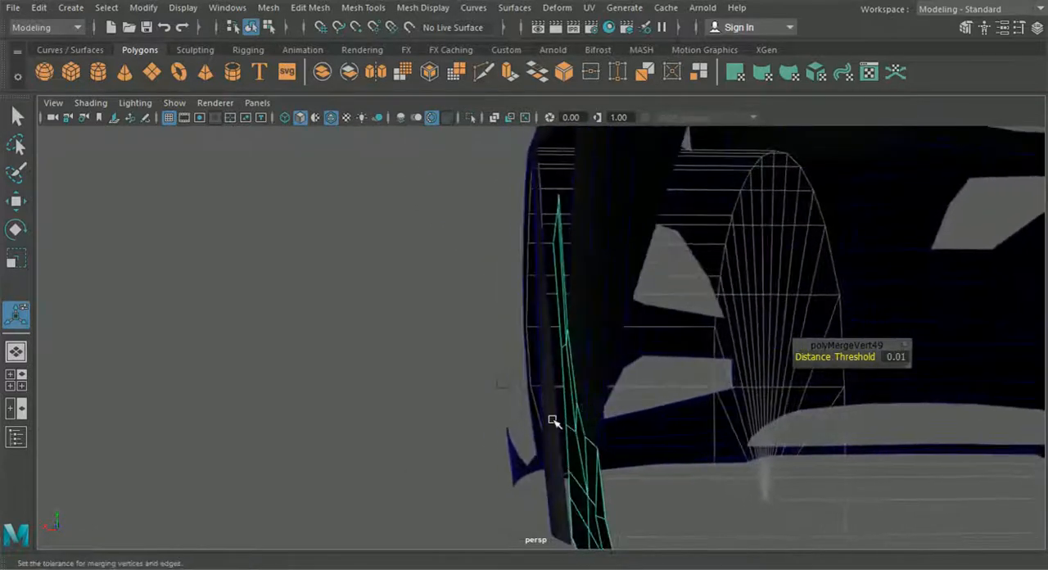
{"action": "left_click", "coordinate": [412, 404]}
{"action": "left_click", "coordinate": [603, 355]}
- Shift the door's lower vertex slightly along X from the rear view and check the lower edge against the side panel
{"action": "right_click_drag", "start_coordinate": [593, 297], "coordinate": [522, 117]}
{"action": "scroll", "coordinate": [603, 336], "scroll_direction": "up", "scroll_amount": 1}
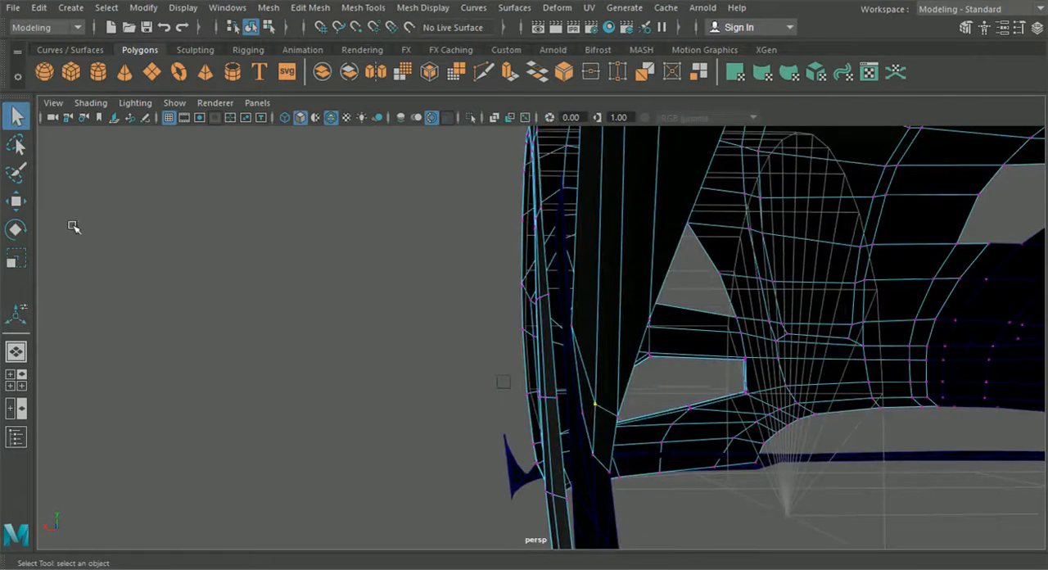
{"action": "left_click", "coordinate": [10, 202]}
{"action": "left_click_drag", "start_coordinate": [525, 404], "coordinate": [553, 418]}
{"action": "left_click", "coordinate": [617, 419]}
{"action": "left_click_drag", "start_coordinate": [455, 428], "coordinate": [838, 476], "text": "alt"}
{"action": "left_click_drag", "start_coordinate": [729, 489], "coordinate": [549, 502], "text": "alt"}
{"action": "scroll", "coordinate": [529, 393], "scroll_direction": "down", "scroll_amount": 7}
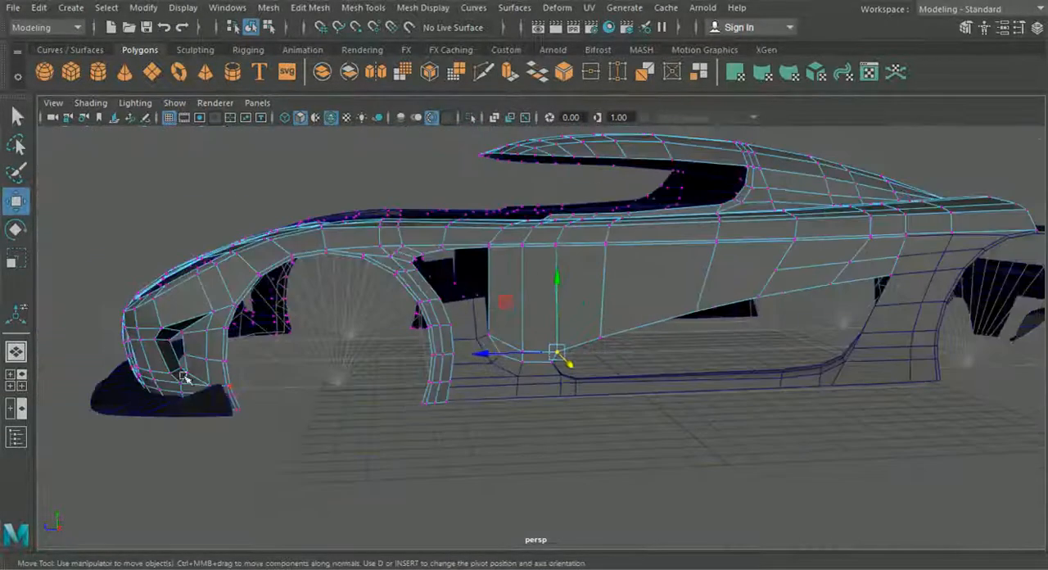
- Merge the overlapping vertices where the door's rear seam meets the air intake's upper edge in the side view
{"action": "left_click", "coordinate": [24, 374]}
{"action": "key", "text": "space"}
{"action": "middle_click_drag", "start_coordinate": [805, 398], "coordinate": [600, 388], "text": "alt"}
{"action": "left_click_drag", "start_coordinate": [876, 277], "coordinate": [925, 300]}
{"action": "left_click", "coordinate": [388, 8]}
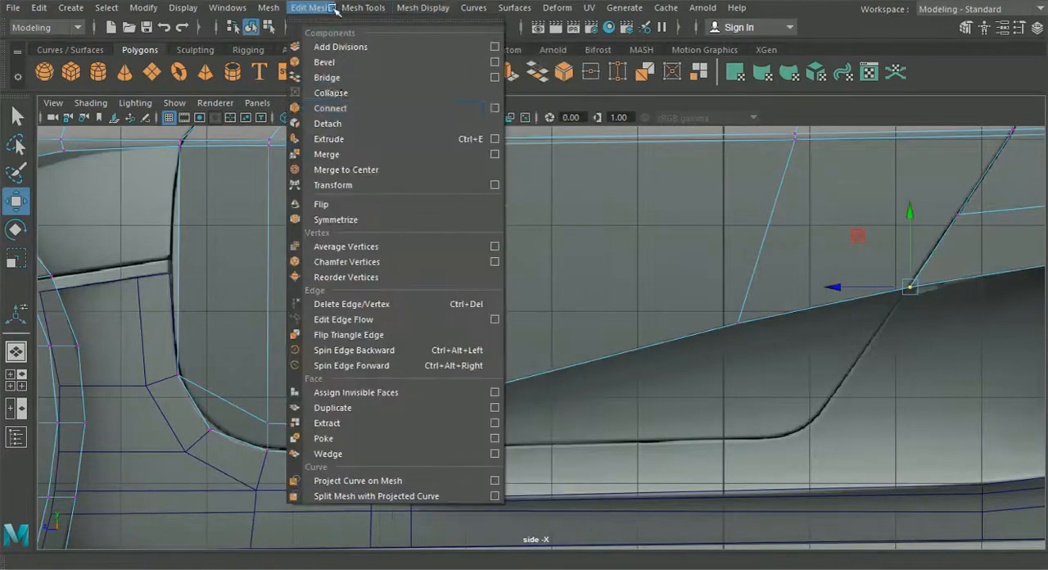
{"action": "left_click", "coordinate": [338, 154]}
- Insert a horizontal edge loop across the door, level with the body's existing edge at the rear seam
{"action": "left_click", "coordinate": [374, 8]}
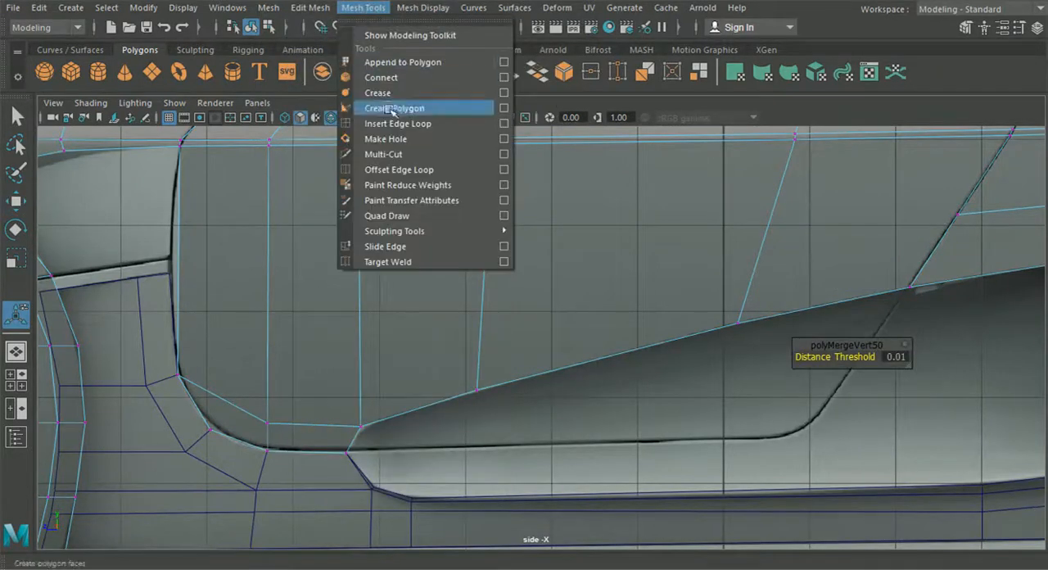
{"action": "left_click", "coordinate": [401, 121]}
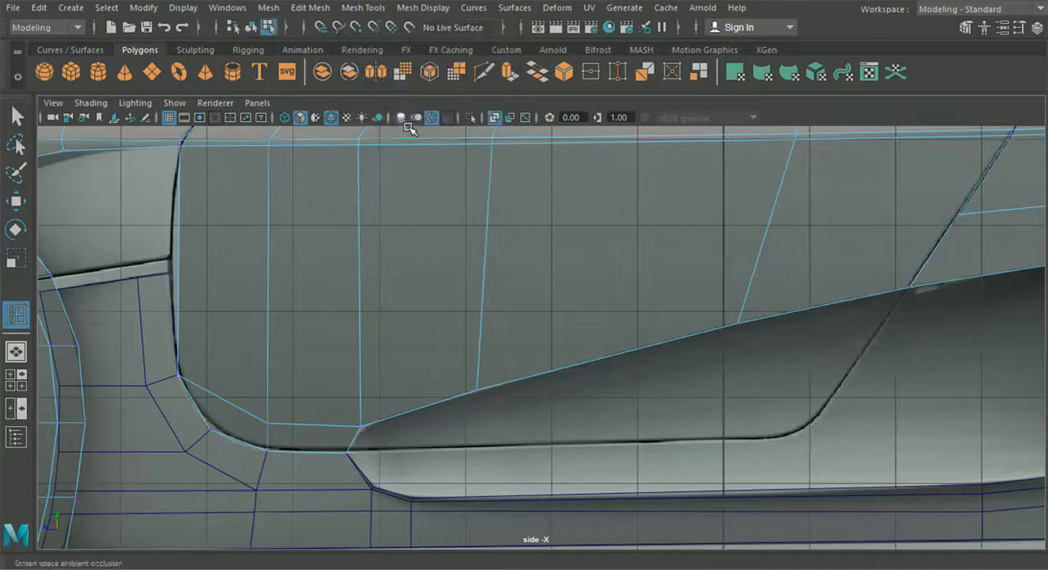
{"action": "left_click", "coordinate": [764, 237]}
{"action": "left_click", "coordinate": [16, 206]}
- Snap the horizontal loop's rear end vertex onto the adjoining body vertex at the door seam and merge the two
{"action": "right_click_drag", "start_coordinate": [339, 224], "coordinate": [264, 117]}
{"action": "middle_click_drag", "start_coordinate": [644, 186], "coordinate": [276, 207], "text": "alt"}
{"action": "scroll", "coordinate": [527, 213], "scroll_direction": "up", "scroll_amount": 5}
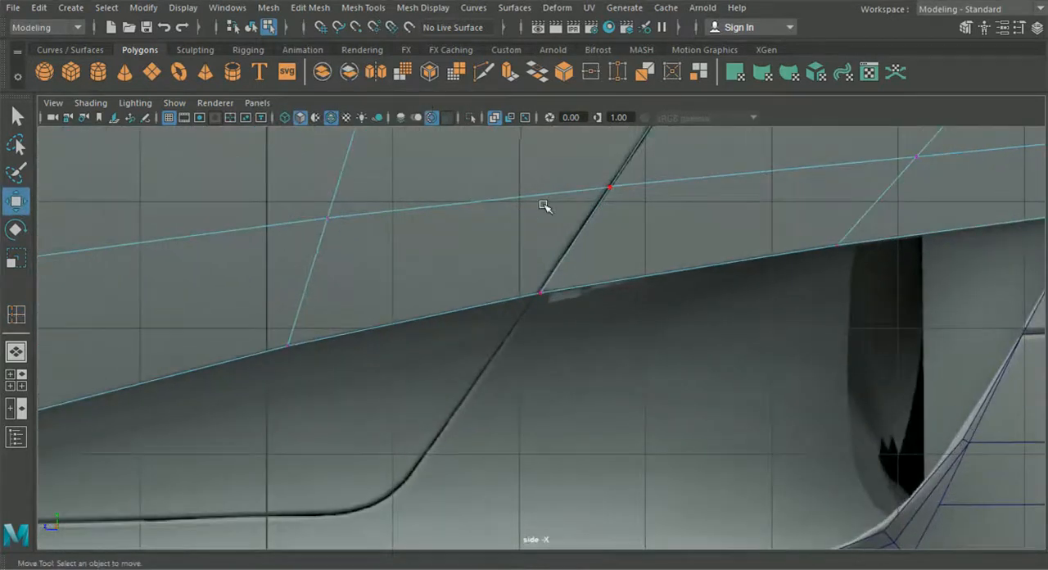
{"action": "middle_click_drag", "start_coordinate": [569, 195], "coordinate": [477, 309], "text": "alt"}
{"action": "scroll", "coordinate": [483, 304], "scroll_direction": "down", "scroll_amount": 4}
{"action": "scroll", "coordinate": [486, 302], "scroll_direction": "up", "scroll_amount": 3}
{"action": "left_click", "coordinate": [14, 355]}
{"action": "left_click_drag", "start_coordinate": [156, 333], "coordinate": [303, 351], "text": "alt"}
{"action": "scroll", "coordinate": [466, 344], "scroll_direction": "up", "scroll_amount": 5}
{"action": "middle_click_drag", "start_coordinate": [483, 342], "coordinate": [480, 372], "text": "alt"}
{"action": "left_click_drag", "start_coordinate": [480, 372], "coordinate": [519, 302], "text": "alt"}
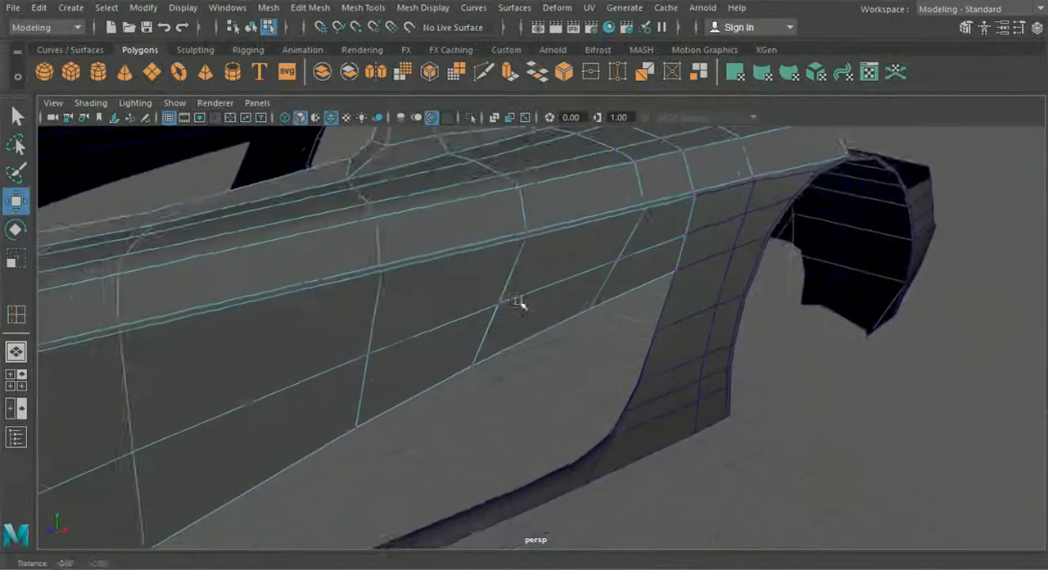
{"action": "scroll", "coordinate": [524, 327], "scroll_direction": "up", "scroll_amount": 5}
{"action": "middle_click_drag", "start_coordinate": [436, 296], "coordinate": [483, 380], "text": "alt"}
{"action": "scroll", "coordinate": [685, 435], "scroll_direction": "up", "scroll_amount": 5}
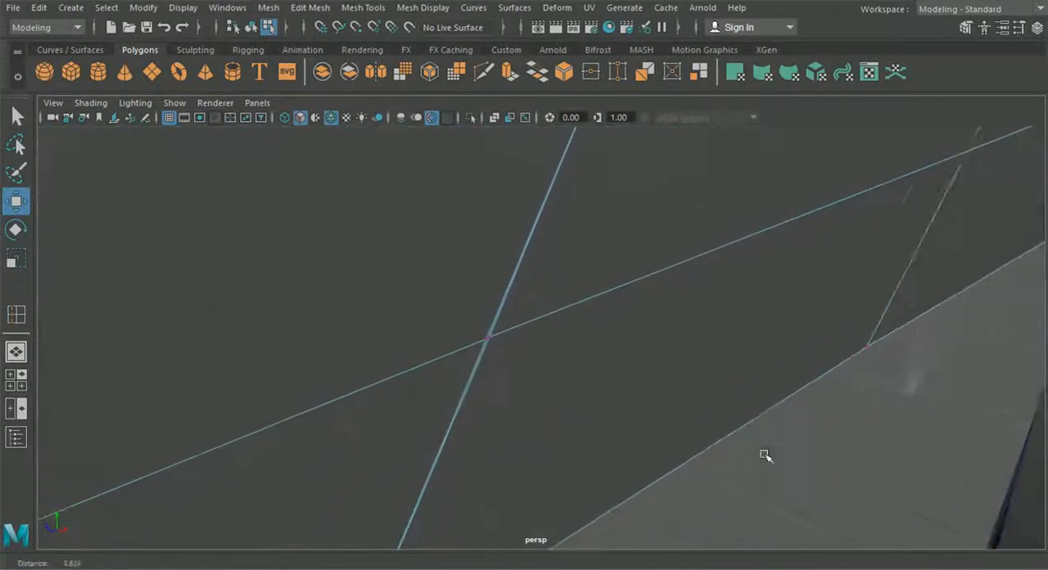
{"action": "left_click", "coordinate": [469, 342]}
{"action": "key", "text": "v"}
{"action": "left_click_drag", "start_coordinate": [473, 343], "coordinate": [482, 344]}
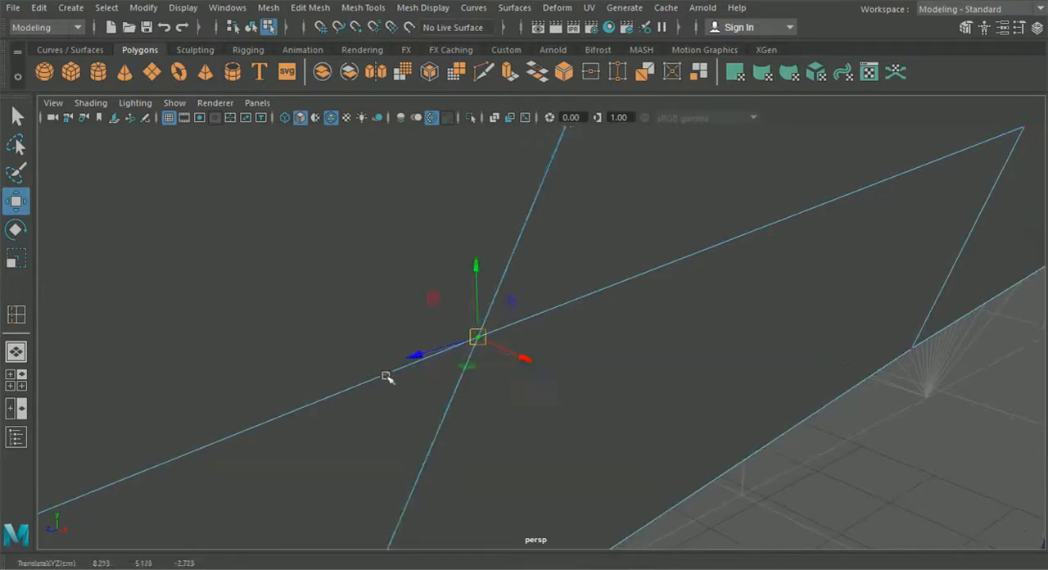
{"action": "left_click", "coordinate": [309, 8]}
{"action": "left_click", "coordinate": [331, 154]}
- Snap the horizontal loop's front end vertex onto the side panel's upper rear corner at the door's front edge
{"action": "scroll", "coordinate": [609, 276], "scroll_direction": "down", "scroll_amount": 4}
{"action": "left_click_drag", "start_coordinate": [609, 276], "coordinate": [438, 294], "text": "alt"}
{"action": "scroll", "coordinate": [653, 255], "scroll_direction": "down", "scroll_amount": 6}
{"action": "left_click_drag", "start_coordinate": [653, 255], "coordinate": [468, 331], "text": "alt"}
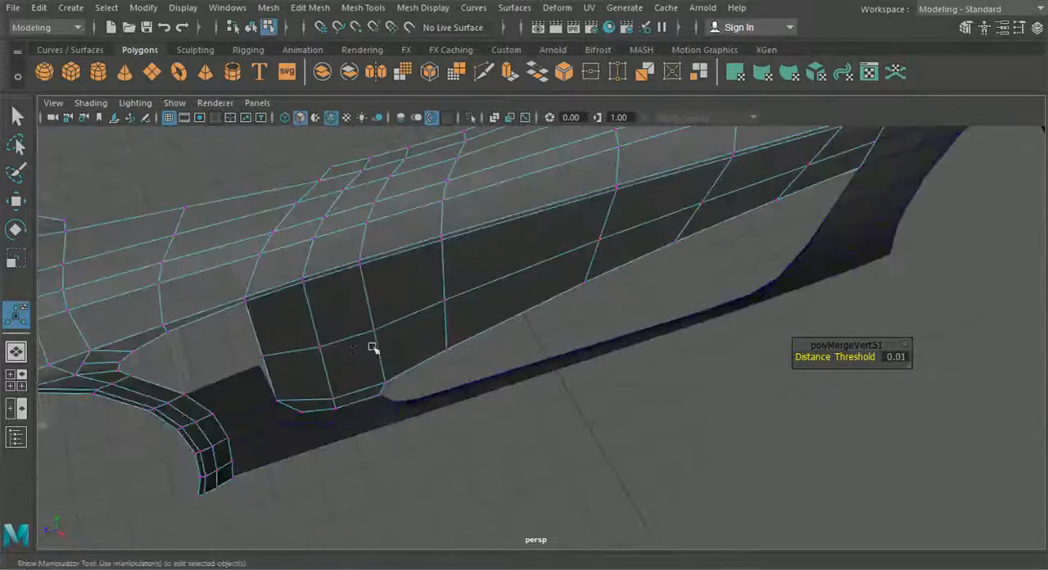
{"action": "scroll", "coordinate": [471, 353], "scroll_direction": "up", "scroll_amount": 4}
{"action": "left_click_drag", "start_coordinate": [391, 334], "coordinate": [358, 313], "text": "alt"}
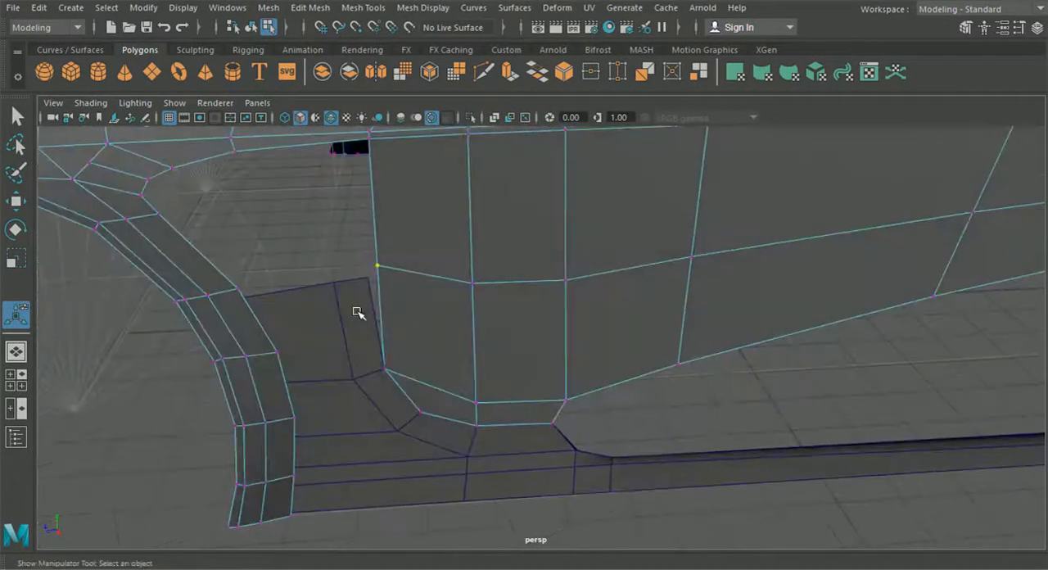
{"action": "key", "text": "w"}
{"action": "left_click_drag", "start_coordinate": [376, 268], "coordinate": [371, 286]}
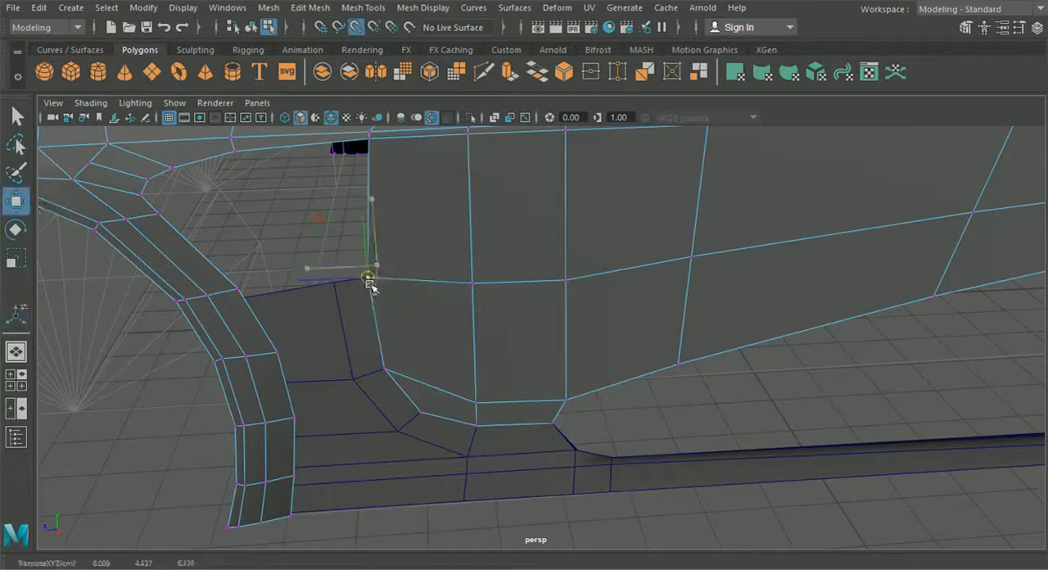
- Raise the horizontal loop's second vertex from the front to about Y 4.572 in the side view
{"action": "key", "text": "space"}
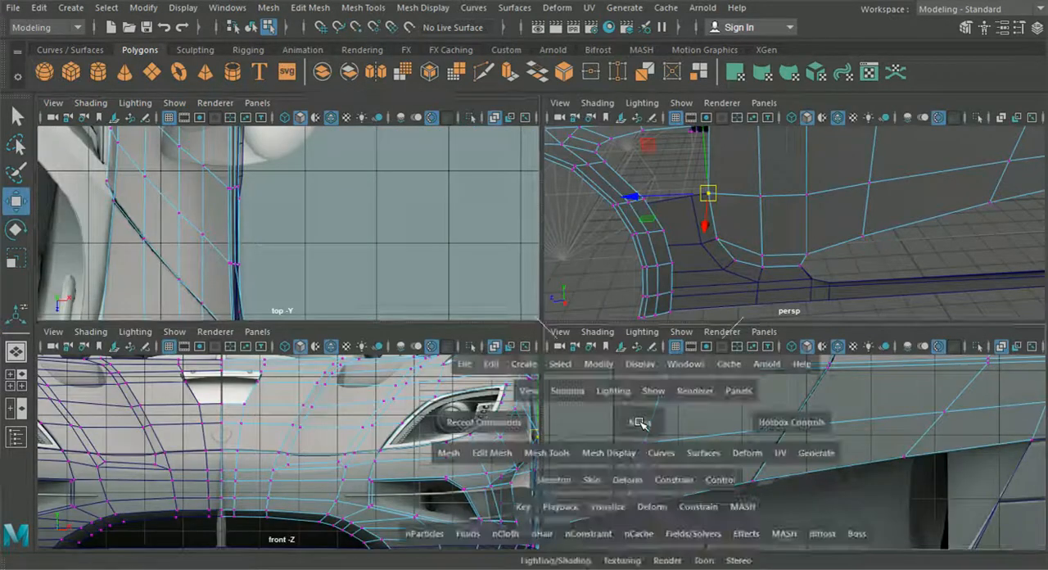
{"action": "key", "text": "space"}
{"action": "scroll", "coordinate": [606, 425], "scroll_direction": "down", "scroll_amount": 6}
{"action": "middle_click_drag", "start_coordinate": [601, 426], "coordinate": [773, 405], "text": "alt"}
{"action": "scroll", "coordinate": [524, 377], "scroll_direction": "up", "scroll_amount": 1}
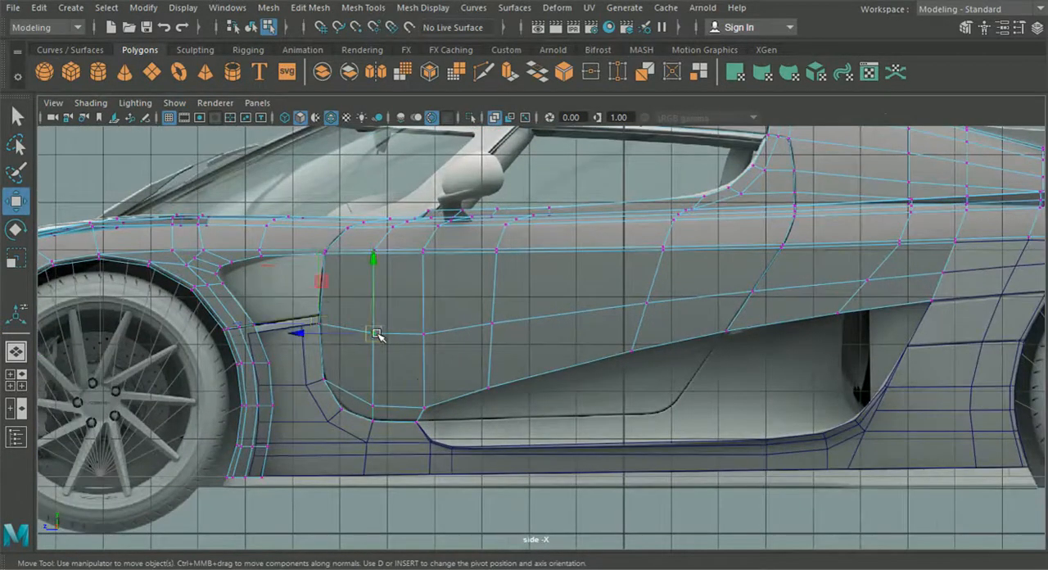
{"action": "scroll", "coordinate": [376, 333], "scroll_direction": "up", "scroll_amount": 3}
{"action": "left_click_drag", "start_coordinate": [323, 256], "coordinate": [324, 236]}
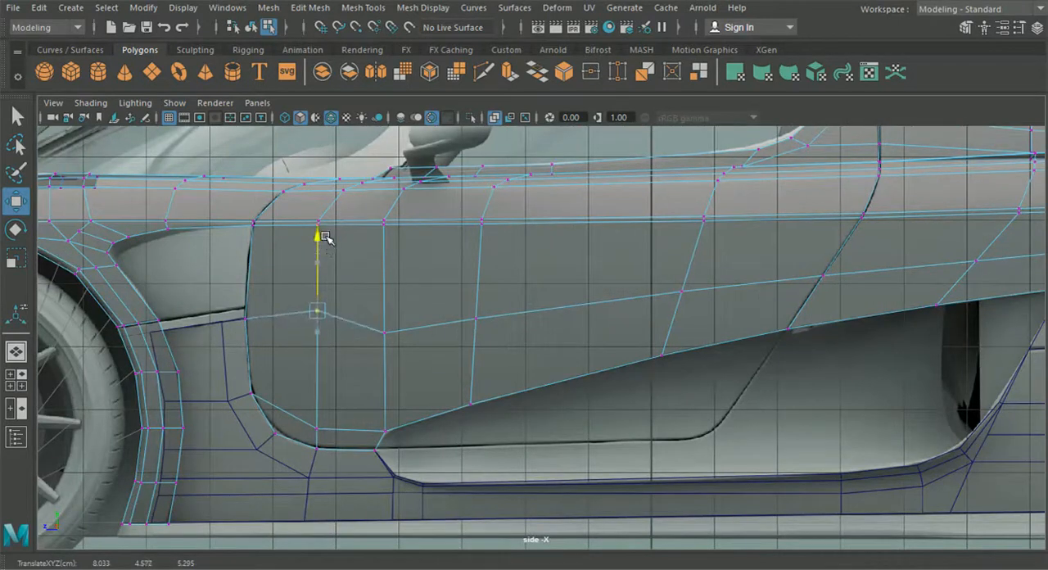
- Raise the horizontal door loop's third vertex from the front to about Y 4.676, and raise its fifth vertex slightly
{"action": "left_click", "coordinate": [384, 332]}
{"action": "left_click_drag", "start_coordinate": [390, 264], "coordinate": [397, 236]}
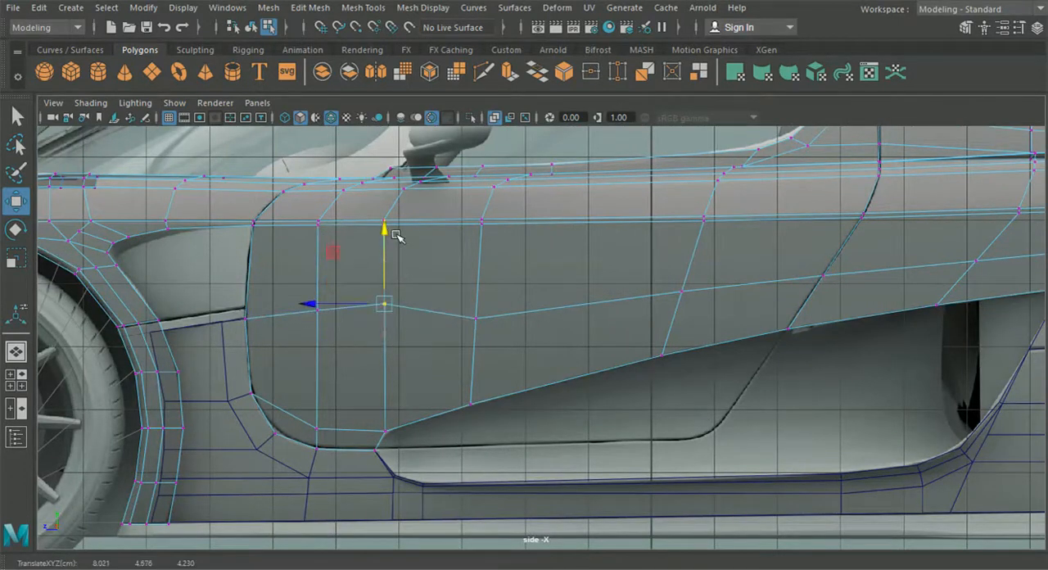
{"action": "left_click", "coordinate": [664, 269]}
{"action": "left_click_drag", "start_coordinate": [679, 218], "coordinate": [680, 215]}
- Align the loop's vertex at the rear door seam with the blueprint line near Y 5.218, and raise the vertex behind it
{"action": "scroll", "coordinate": [463, 297], "scroll_direction": "up", "scroll_amount": 3}
{"action": "left_click", "coordinate": [563, 292]}
{"action": "left_click_drag", "start_coordinate": [569, 295], "coordinate": [578, 283]}
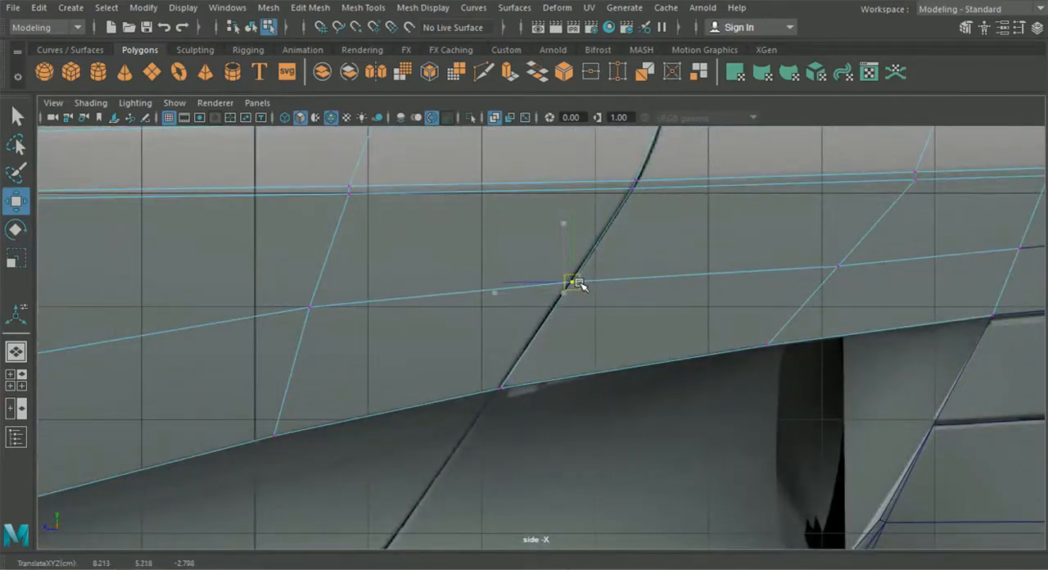
{"action": "middle_click_drag", "start_coordinate": [673, 286], "coordinate": [479, 295], "text": "alt"}
{"action": "left_click", "coordinate": [670, 267]}
{"action": "left_click_drag", "start_coordinate": [671, 193], "coordinate": [670, 189]}
- Raise the horizontal loop's fourth vertex from the front to about Y 4.792 and set the fifth to about Y 5.023
{"action": "scroll", "coordinate": [491, 283], "scroll_direction": "down", "scroll_amount": 5}
{"action": "middle_click_drag", "start_coordinate": [462, 286], "coordinate": [739, 259], "text": "alt"}
{"action": "left_click_drag", "start_coordinate": [477, 307], "coordinate": [527, 333]}
{"action": "left_click_drag", "start_coordinate": [490, 253], "coordinate": [489, 230]}
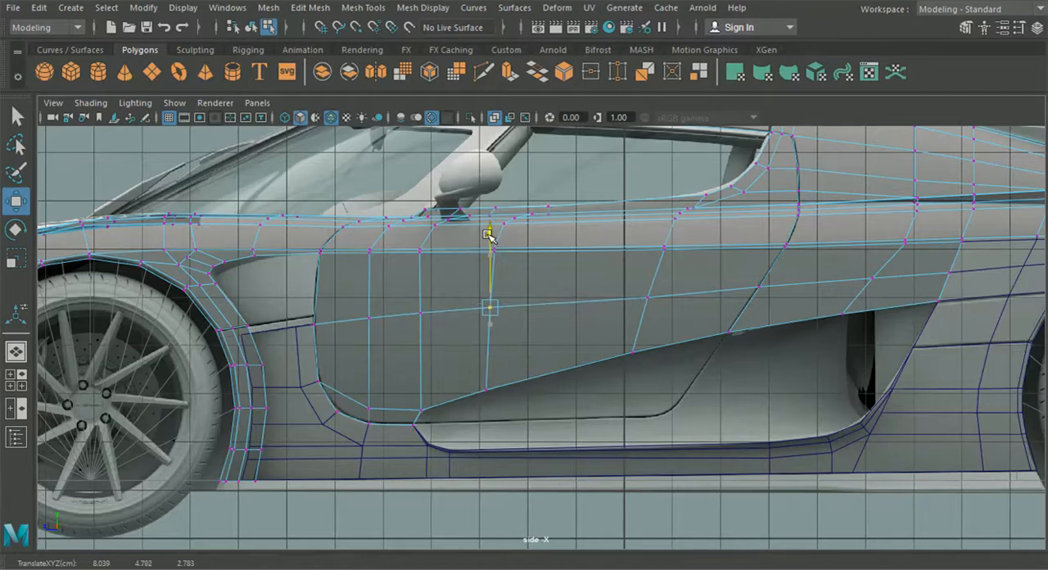
{"action": "scroll", "coordinate": [618, 278], "scroll_direction": "up", "scroll_amount": 2}
{"action": "left_click", "coordinate": [658, 293]}
{"action": "left_click_drag", "start_coordinate": [657, 217], "coordinate": [655, 215]}
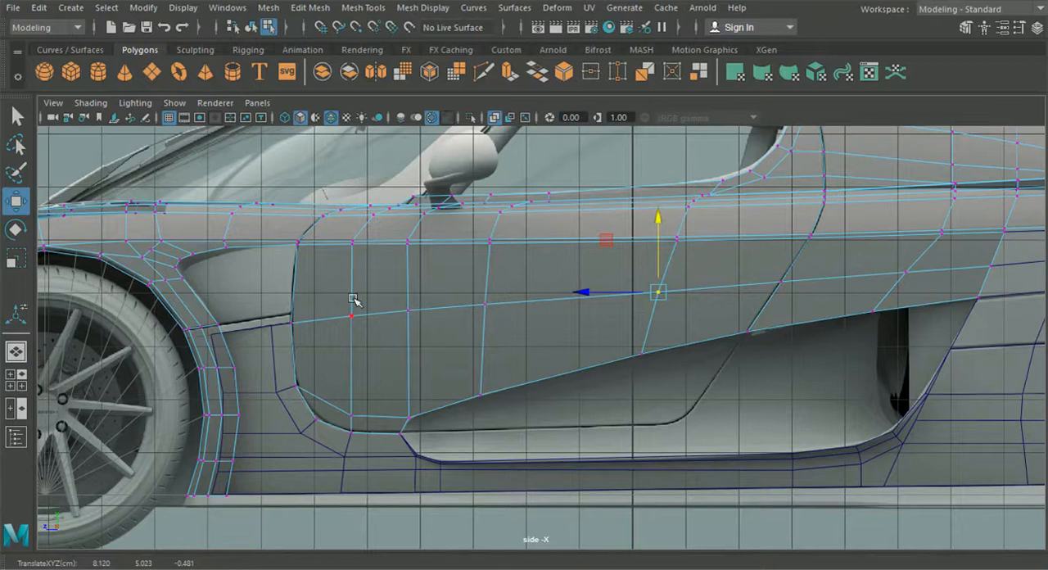
- Fine-tune the loop's front heights: adjust the second vertex, set the third to about Y 4.666 and the fourth to about Y 4.802
{"action": "middle_click_drag", "start_coordinate": [322, 309], "coordinate": [406, 305], "text": "alt"}
{"action": "scroll", "coordinate": [393, 306], "scroll_direction": "up", "scroll_amount": 4}
{"action": "left_click_drag", "start_coordinate": [379, 296], "coordinate": [388, 303]}
{"action": "left_click_drag", "start_coordinate": [387, 228], "coordinate": [389, 224]}
{"action": "left_click", "coordinate": [468, 291]}
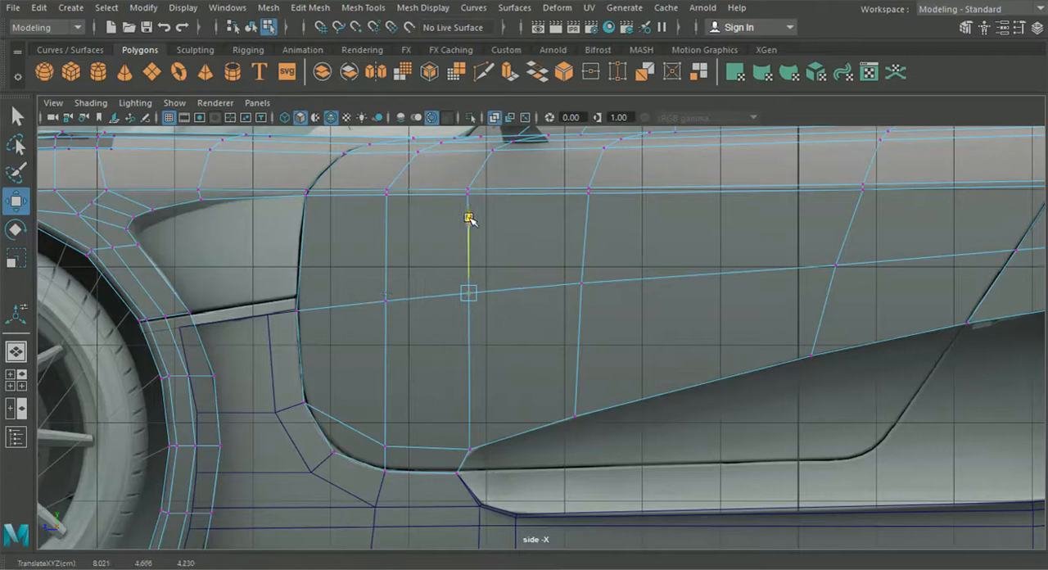
{"action": "left_click_drag", "start_coordinate": [554, 253], "coordinate": [634, 310]}
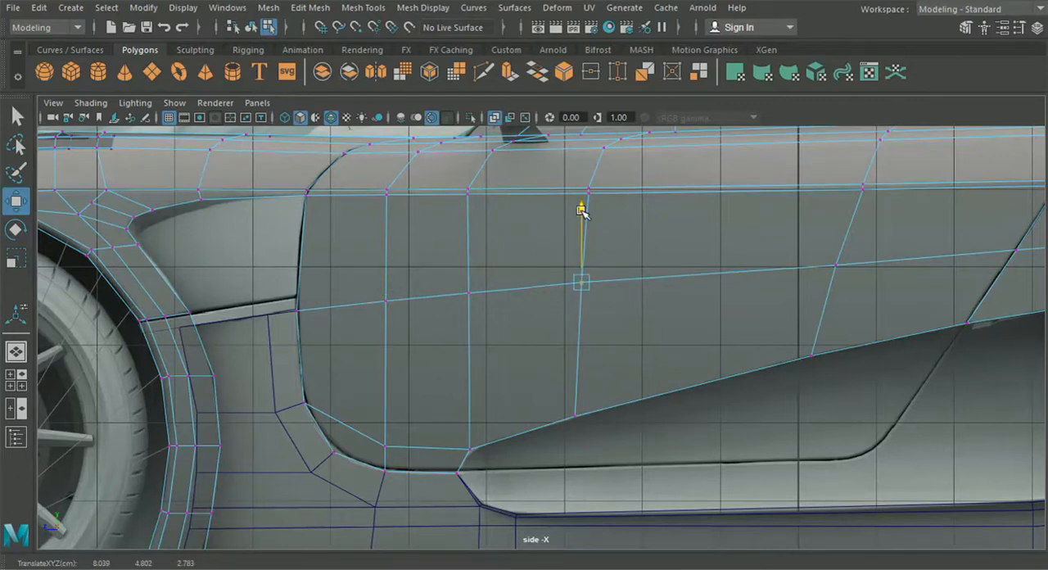
{"action": "scroll", "coordinate": [516, 301], "scroll_direction": "down", "scroll_amount": 3}
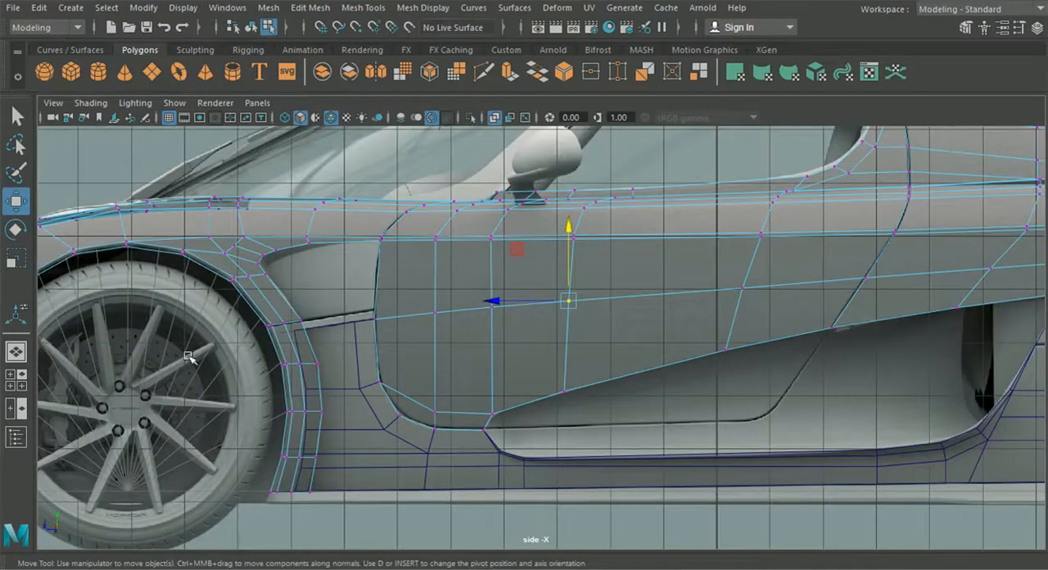
- Try moving the loop's second and third vertices outward in the perspective view, to about X 8.177 and 8.187
{"action": "left_click", "coordinate": [27, 352]}
{"action": "left_click_drag", "start_coordinate": [374, 368], "coordinate": [461, 390], "text": "alt"}
{"action": "left_click", "coordinate": [452, 301]}
{"action": "left_click_drag", "start_coordinate": [465, 319], "coordinate": [476, 363], "text": "alt"}
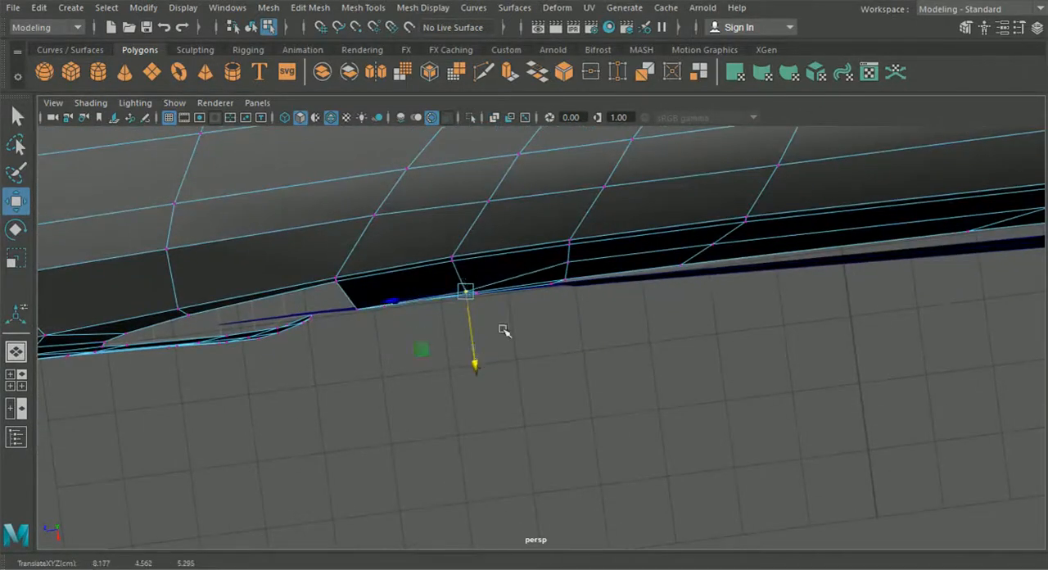
{"action": "left_click", "coordinate": [569, 264]}
{"action": "left_click_drag", "start_coordinate": [580, 336], "coordinate": [581, 346]}
{"action": "mouse_move", "coordinate": [578, 350]}
{"action": "left_mouse_down", "text": "alt"}
{"action": "mouse_move", "coordinate": [564, 360]}
{"action": "mouse_move", "coordinate": [580, 352]}
{"action": "left_mouse_up", "text": "alt"}
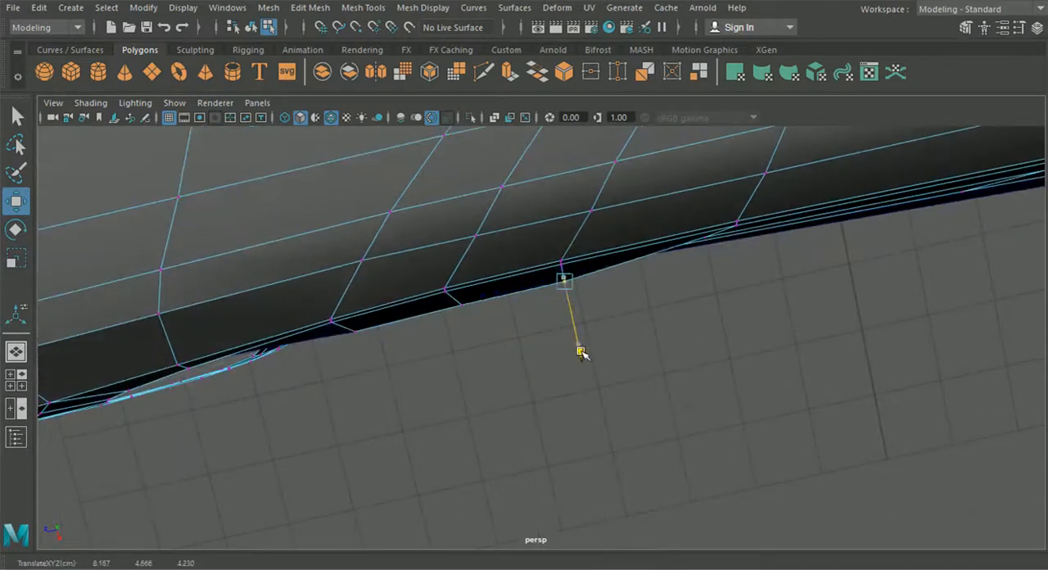
{"action": "left_click_drag", "start_coordinate": [567, 379], "coordinate": [471, 412], "text": "alt"}
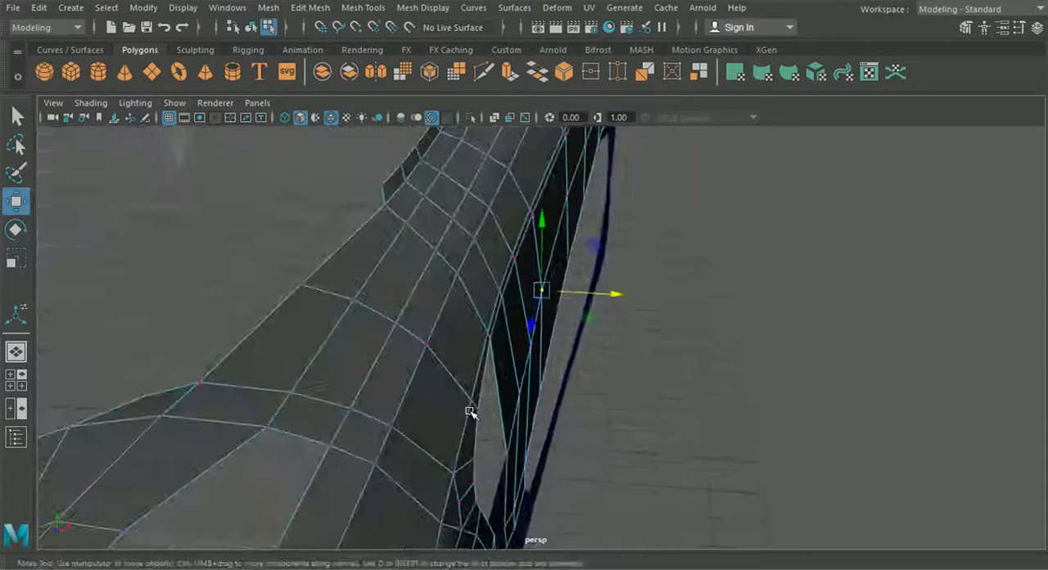
{"action": "key", "text": "ctrl+z"}
{"action": "key", "text": "ctrl+z"}
- Move the loop's second vertex slightly outward and its third vertex to about X 8.052
{"action": "left_click", "coordinate": [679, 369]}
{"action": "left_click_drag", "start_coordinate": [679, 369], "coordinate": [677, 392], "text": "alt"}
{"action": "left_click", "coordinate": [527, 285]}
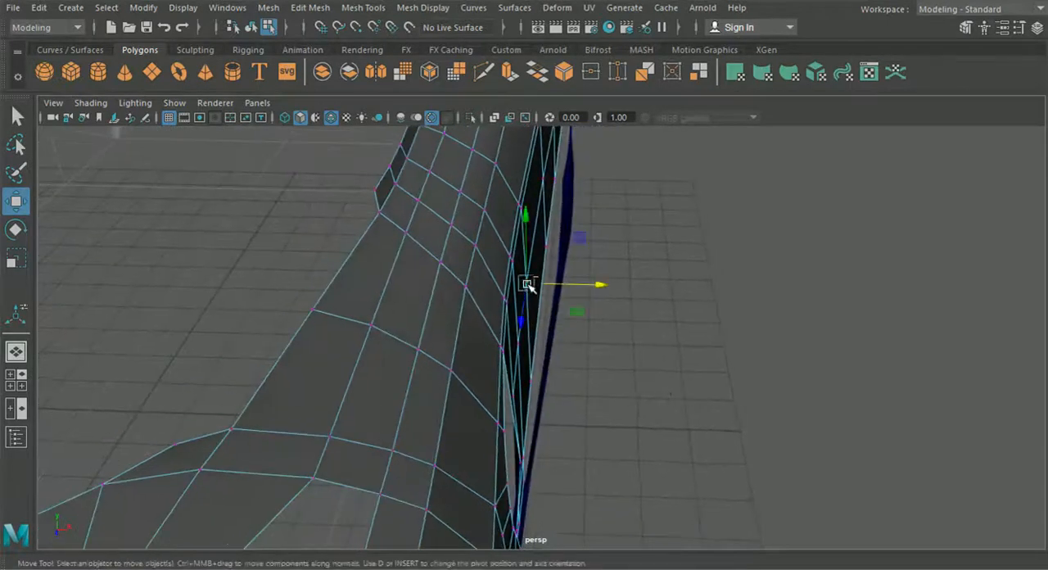
{"action": "left_click_drag", "start_coordinate": [598, 288], "coordinate": [602, 289]}
{"action": "left_click", "coordinate": [520, 341]}
{"action": "left_click_drag", "start_coordinate": [587, 347], "coordinate": [588, 347]}
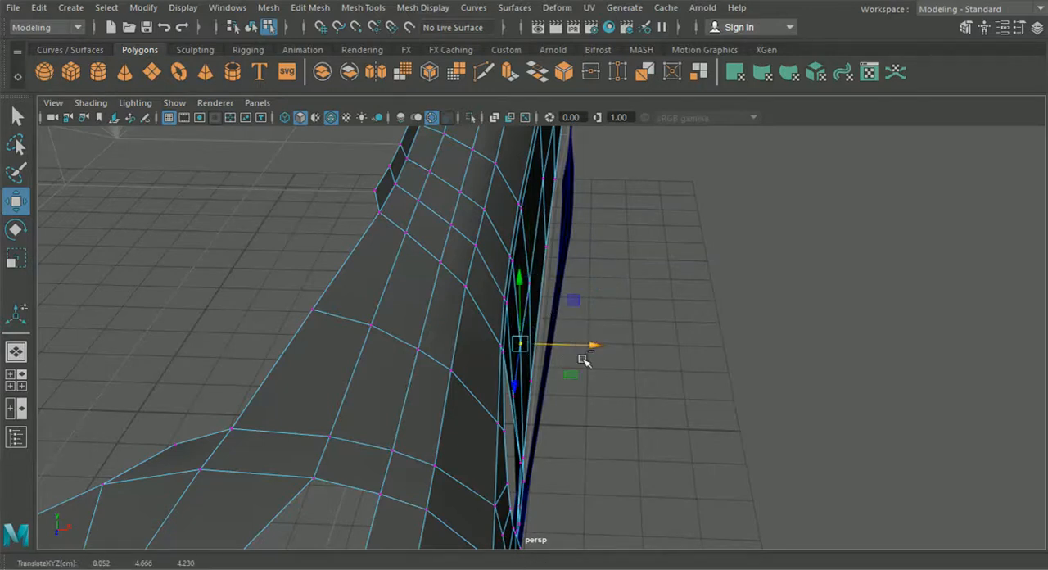
{"action": "left_click_drag", "start_coordinate": [571, 402], "coordinate": [557, 396], "text": "alt"}
{"action": "left_click_drag", "start_coordinate": [620, 440], "coordinate": [527, 351], "text": "alt"}
{"action": "left_click_drag", "start_coordinate": [591, 347], "coordinate": [593, 347]}
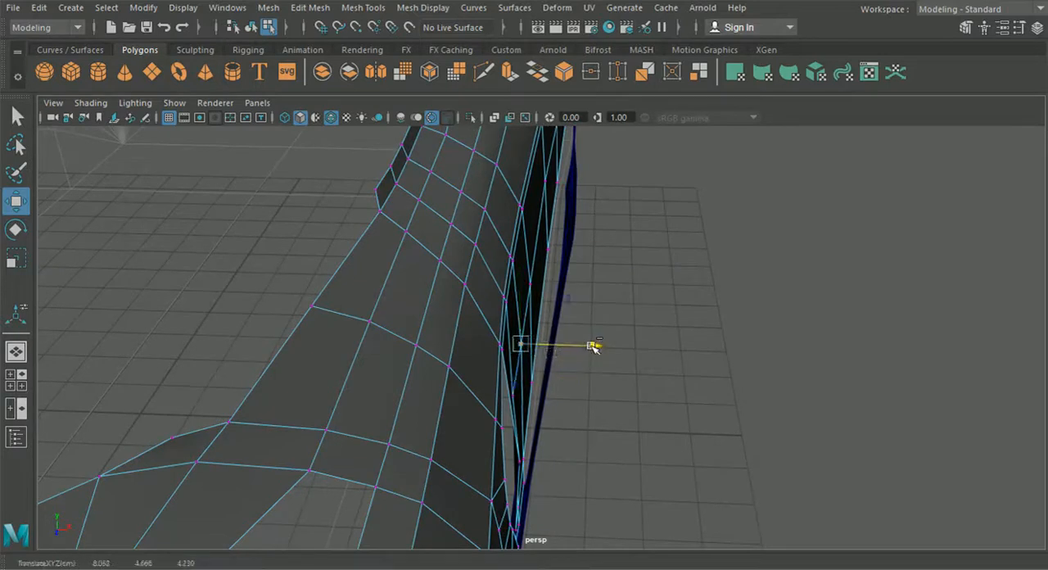
{"action": "left_click", "coordinate": [711, 330]}
{"action": "left_click_drag", "start_coordinate": [710, 330], "coordinate": [677, 353], "text": "alt"}
- Adjust the side panel's upper rear corner vertex outward at the door's front edge
{"action": "left_click", "coordinate": [509, 379]}
{"action": "left_click_drag", "start_coordinate": [582, 381], "coordinate": [400, 377]}
{"action": "right_click_drag", "start_coordinate": [401, 377], "coordinate": [510, 376], "text": "alt"}
{"action": "left_click_drag", "start_coordinate": [564, 321], "coordinate": [562, 320]}
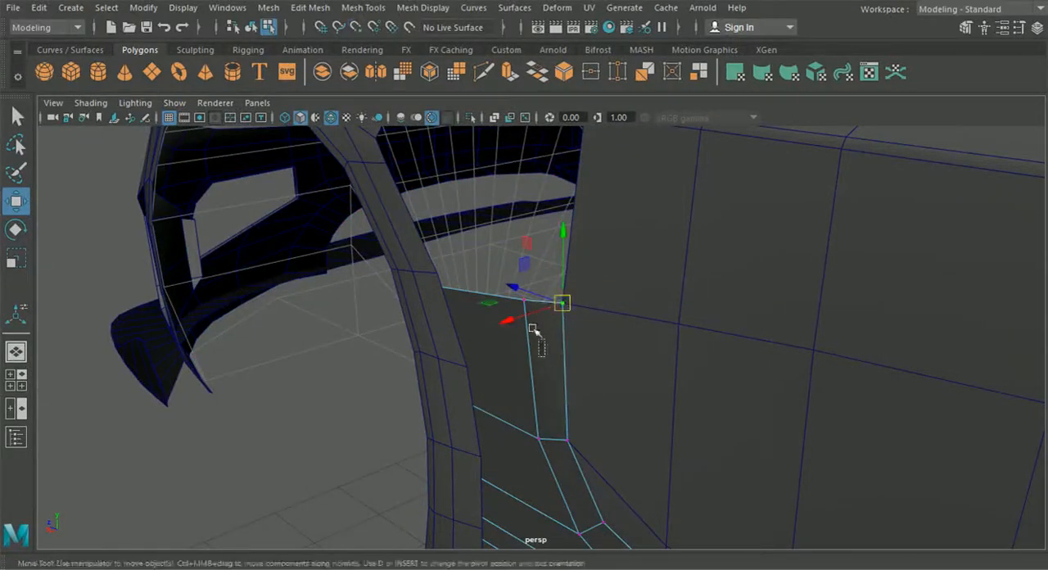
{"action": "left_click_drag", "start_coordinate": [423, 264], "coordinate": [443, 349], "text": "alt"}
{"action": "left_click_drag", "start_coordinate": [584, 248], "coordinate": [591, 247]}
{"action": "middle_click_drag", "start_coordinate": [592, 247], "coordinate": [426, 288], "text": "alt"}
{"action": "left_click_drag", "start_coordinate": [467, 268], "coordinate": [472, 270]}
{"action": "left_click_drag", "start_coordinate": [382, 321], "coordinate": [724, 378], "text": "alt"}
- Return to editing the body's vertices and move the horizontal loop's second vertex to about X 8.061
{"action": "left_click", "coordinate": [252, 28]}
{"action": "left_click_drag", "start_coordinate": [828, 321], "coordinate": [496, 381], "text": "alt"}
{"action": "left_click", "coordinate": [507, 341]}
{"action": "right_click_drag", "start_coordinate": [503, 329], "coordinate": [433, 122]}
{"action": "scroll", "coordinate": [481, 338], "scroll_direction": "up", "scroll_amount": 3}
{"action": "left_click_drag", "start_coordinate": [427, 378], "coordinate": [430, 383]}
{"action": "left_click_drag", "start_coordinate": [429, 383], "coordinate": [525, 411], "text": "alt"}
{"action": "left_click", "coordinate": [564, 320]}
{"action": "left_click_drag", "start_coordinate": [547, 379], "coordinate": [548, 378]}
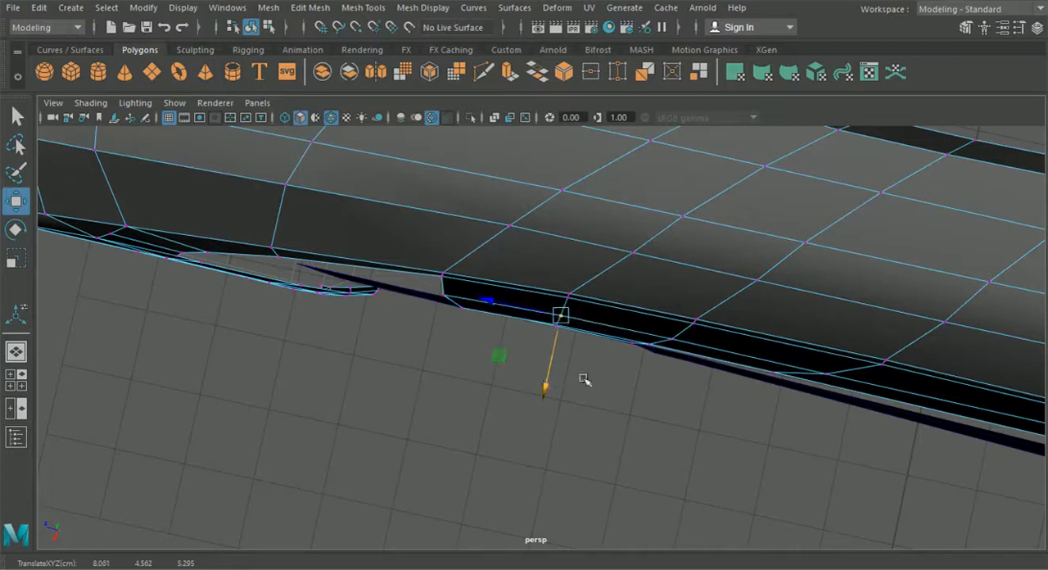
- Adjust the loop's third vertex sideways and move its fourth vertex outward to about X 8.076
{"action": "left_click", "coordinate": [741, 412]}
{"action": "left_click_drag", "start_coordinate": [739, 414], "coordinate": [638, 389], "text": "alt"}
{"action": "scroll", "coordinate": [655, 407], "scroll_direction": "up", "scroll_amount": 2}
{"action": "left_click", "coordinate": [654, 353]}
{"action": "middle_click_drag", "start_coordinate": [697, 421], "coordinate": [494, 397], "text": "alt"}
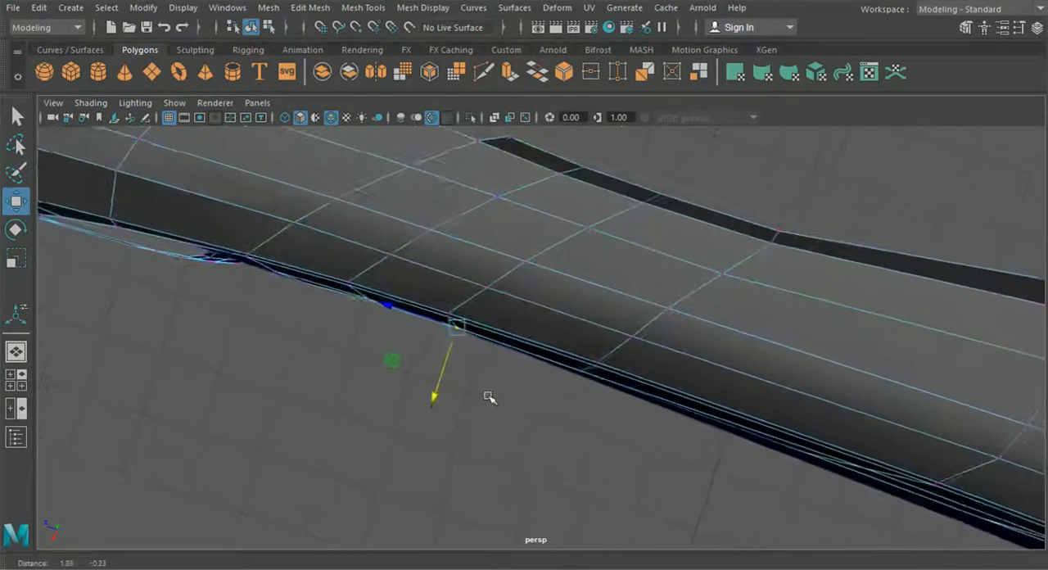
{"action": "left_click", "coordinate": [576, 371]}
{"action": "left_click_drag", "start_coordinate": [558, 429], "coordinate": [564, 427]}
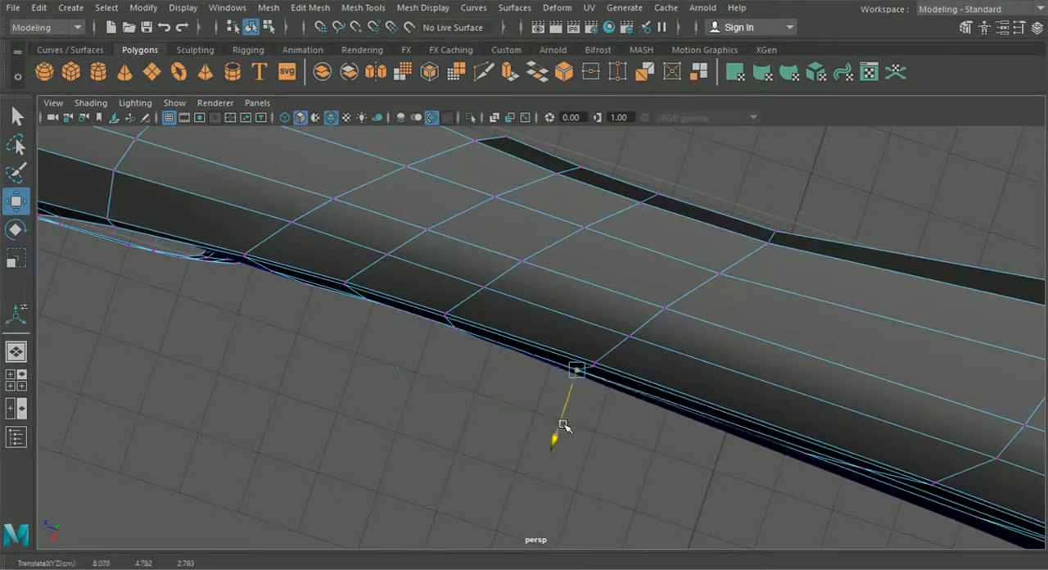
- Nudge the horizontal loop's fifth vertex and the one at the rear door seam outward to smooth the door's curve
{"action": "left_click", "coordinate": [867, 472]}
{"action": "middle_click_drag", "start_coordinate": [863, 471], "coordinate": [650, 367], "text": "alt"}
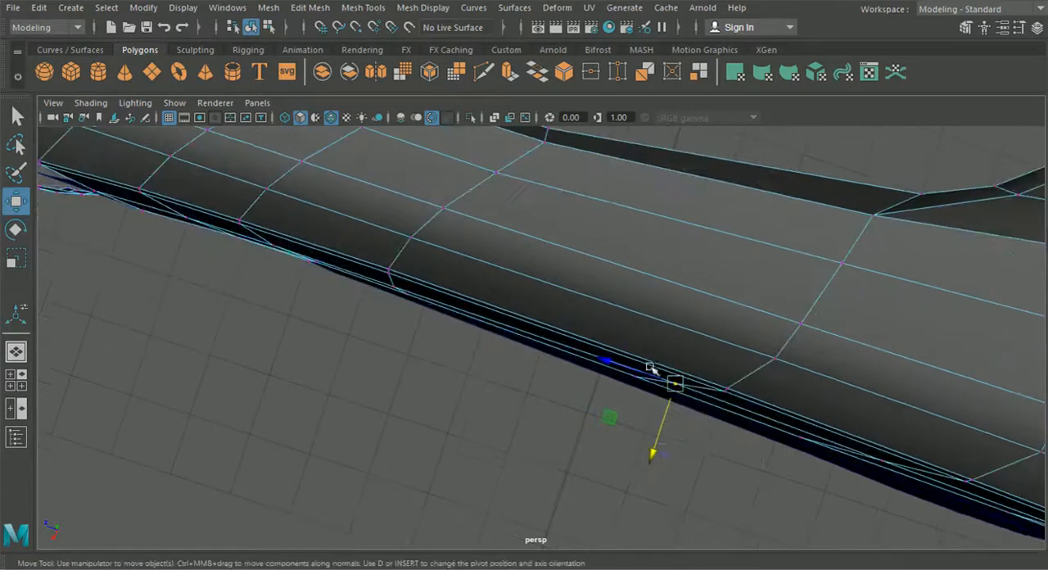
{"action": "left_click_drag", "start_coordinate": [653, 456], "coordinate": [651, 456]}
{"action": "middle_click_drag", "start_coordinate": [706, 457], "coordinate": [537, 391], "text": "alt"}
{"action": "left_click", "coordinate": [717, 400]}
{"action": "left_click_drag", "start_coordinate": [706, 440], "coordinate": [702, 441]}
- Check the door's curvature from the front and nudge the lower front door vertex slightly outward
{"action": "middle_click_drag", "start_coordinate": [738, 459], "coordinate": [498, 320], "text": "alt"}
{"action": "left_click_drag", "start_coordinate": [668, 404], "coordinate": [602, 354], "text": "alt"}
{"action": "scroll", "coordinate": [616, 396], "scroll_direction": "up", "scroll_amount": 5}
{"action": "left_click_drag", "start_coordinate": [734, 410], "coordinate": [960, 438], "text": "alt"}
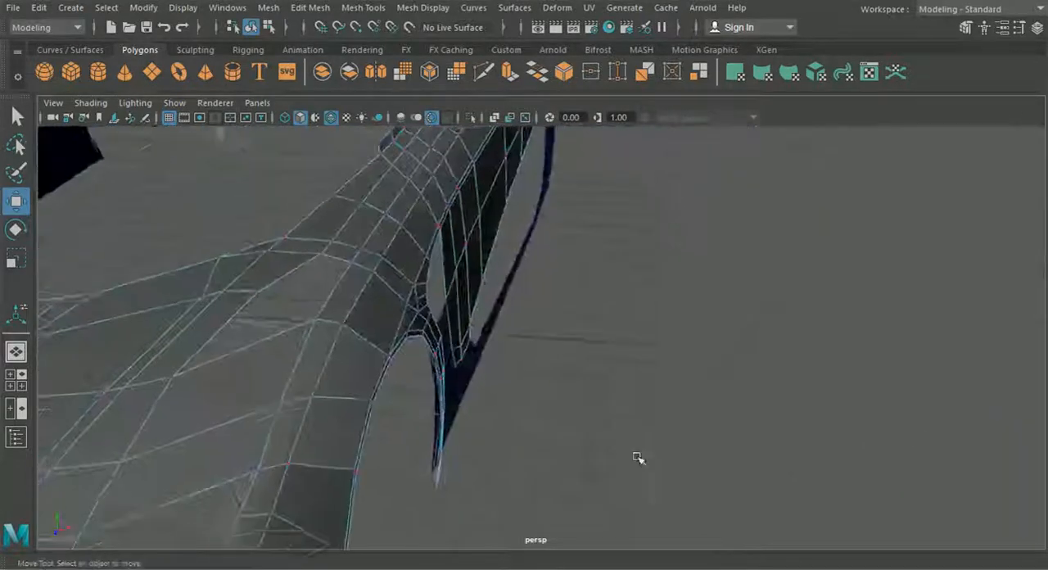
{"action": "left_click_drag", "start_coordinate": [637, 459], "coordinate": [558, 485], "text": "alt"}
{"action": "right_click_drag", "start_coordinate": [445, 175], "coordinate": [403, 177]}
{"action": "middle_click_drag", "start_coordinate": [495, 331], "coordinate": [580, 373], "text": "alt"}
{"action": "scroll", "coordinate": [580, 372], "scroll_direction": "up", "scroll_amount": 4}
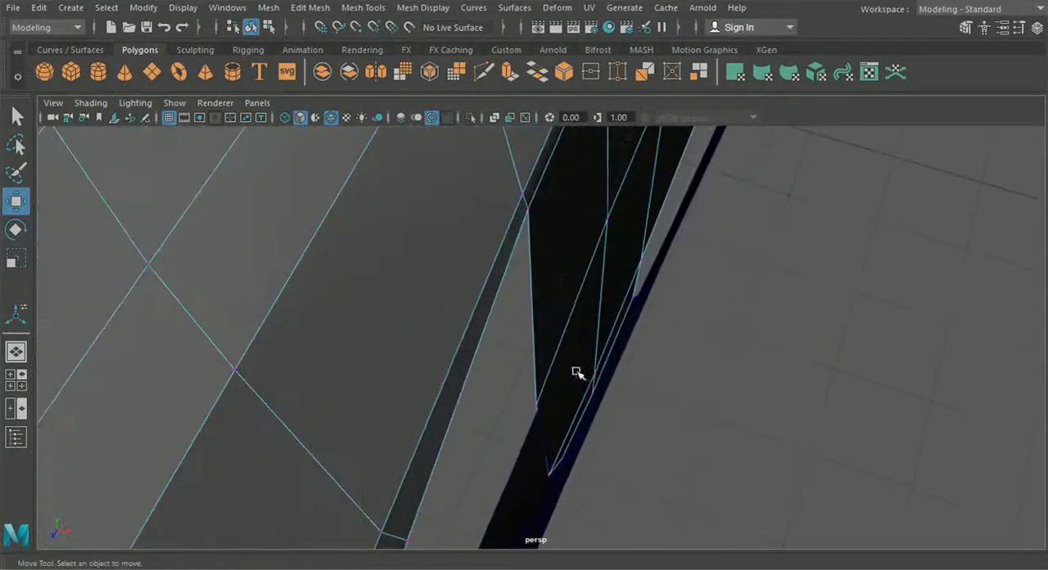
{"action": "left_click", "coordinate": [595, 374]}
{"action": "left_click_drag", "start_coordinate": [664, 399], "coordinate": [665, 400]}
{"action": "left_click", "coordinate": [741, 400]}
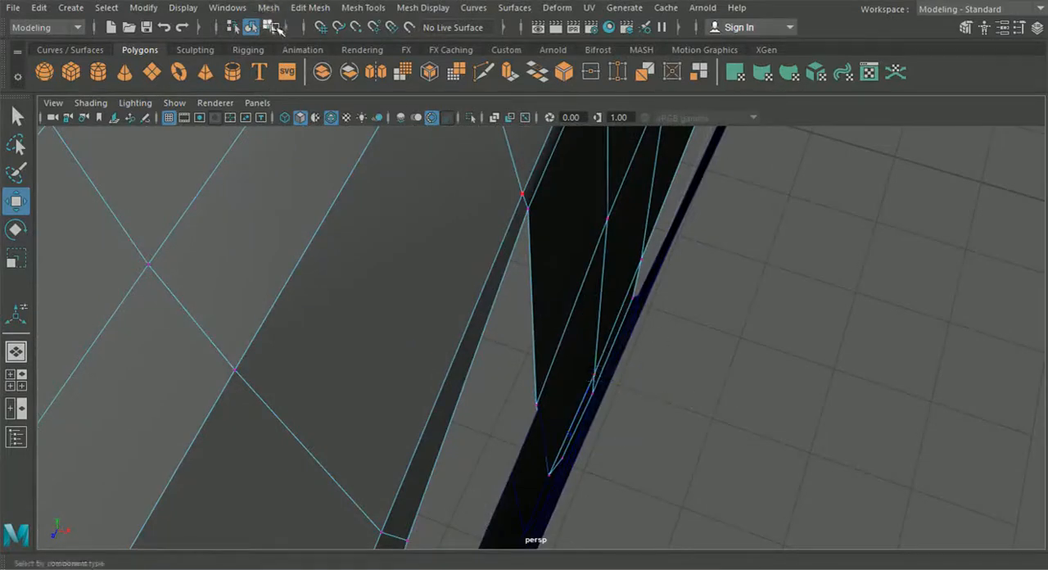
- Edit the side panel's vertices and move the upper-edge vertex beside its rear corner to about X 8.113
{"action": "left_click", "coordinate": [252, 28]}
{"action": "left_click", "coordinate": [816, 336]}
{"action": "scroll", "coordinate": [817, 337], "scroll_direction": "down", "scroll_amount": 4}
{"action": "left_click_drag", "start_coordinate": [811, 339], "coordinate": [696, 327], "text": "alt"}
{"action": "left_click", "coordinate": [597, 247]}
{"action": "right_click_drag", "start_coordinate": [597, 245], "coordinate": [549, 115]}
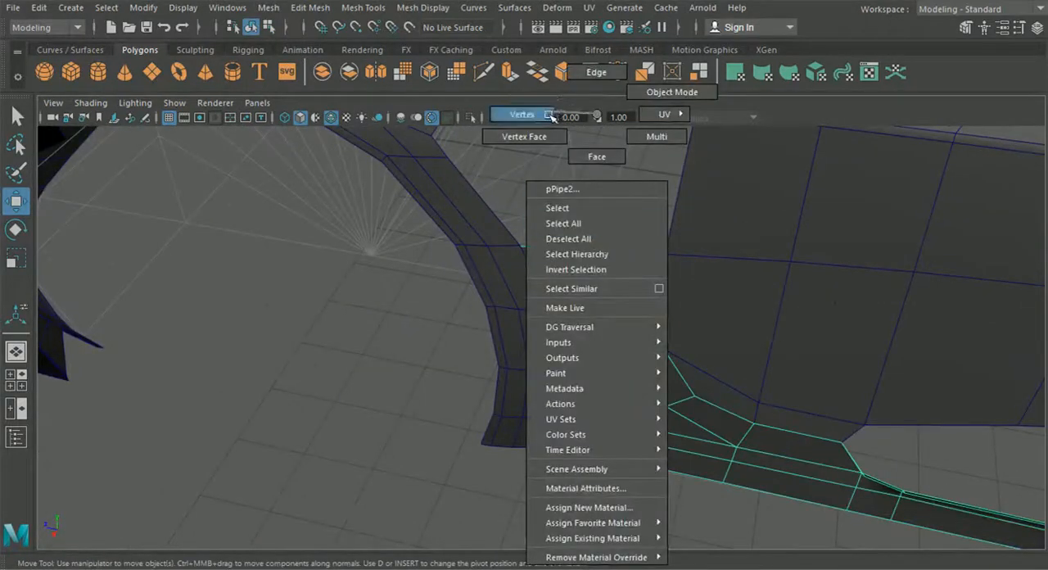
{"action": "middle_click_drag", "start_coordinate": [660, 228], "coordinate": [591, 231], "text": "alt"}
{"action": "left_click_drag", "start_coordinate": [586, 284], "coordinate": [586, 283]}
{"action": "key", "text": "v"}
{"action": "left_click_drag", "start_coordinate": [699, 330], "coordinate": [434, 272], "text": "alt"}
{"action": "left_click", "coordinate": [397, 280]}
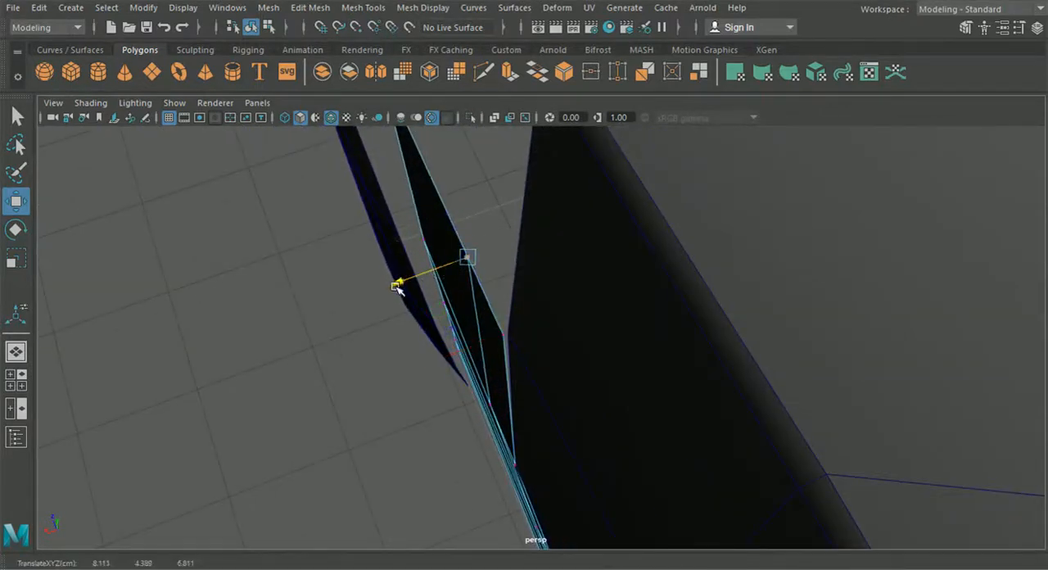
- Snap the side panel's upper rear corner onto the body vertex at the door's front edge and readjust the neighbouring upper-edge vertex
{"action": "left_click_drag", "start_coordinate": [477, 316], "coordinate": [508, 336]}
{"action": "key", "text": "v"}
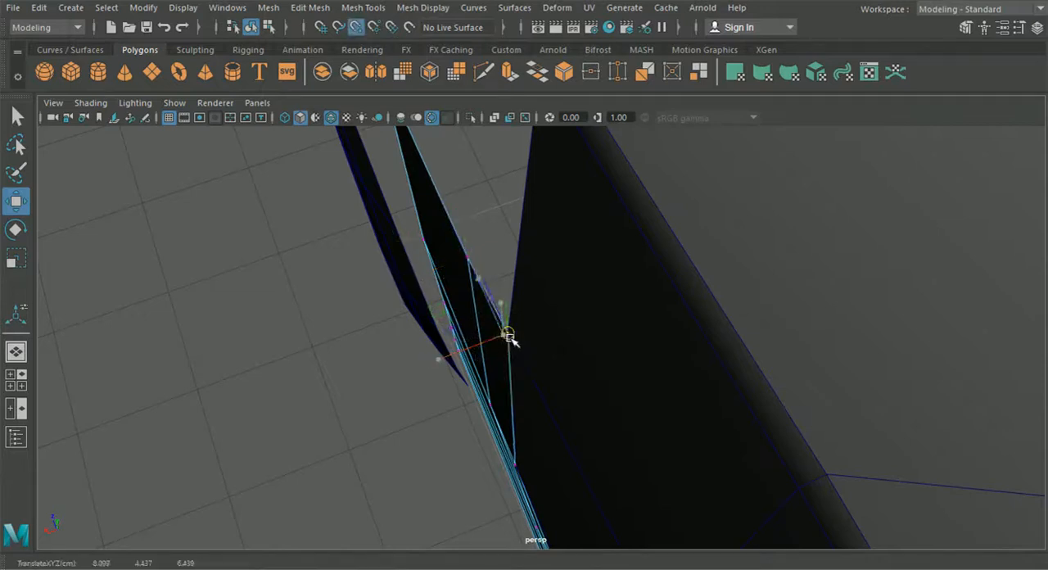
{"action": "left_click", "coordinate": [451, 252]}
{"action": "left_click_drag", "start_coordinate": [396, 279], "coordinate": [500, 232]}
{"action": "left_click", "coordinate": [342, 284]}
{"action": "scroll", "coordinate": [573, 264], "scroll_direction": "down", "scroll_amount": 5}
{"action": "left_click_drag", "start_coordinate": [658, 291], "coordinate": [753, 323], "text": "alt"}
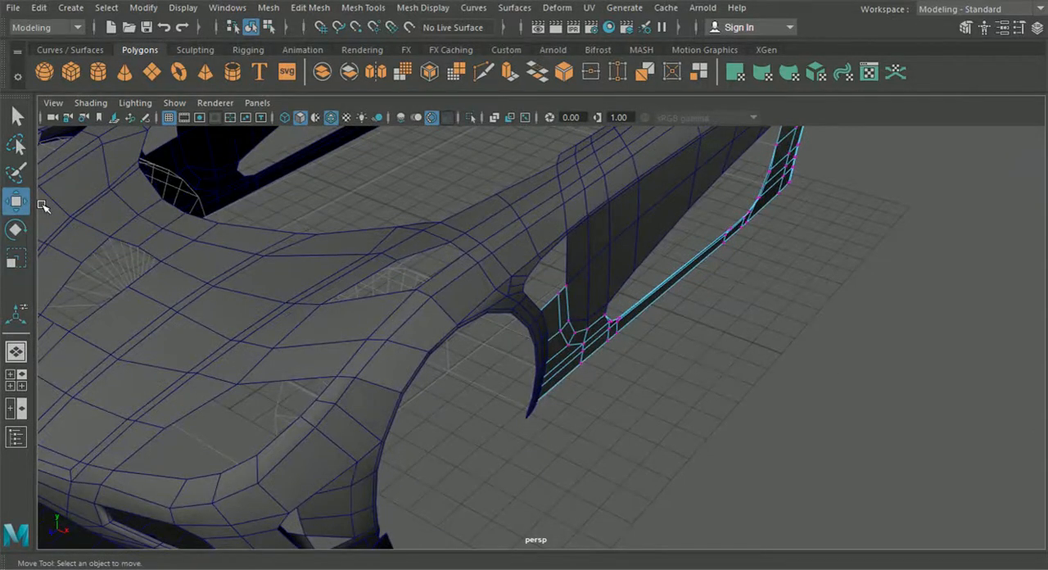
- Insert an edge loop across the fender strip behind the front wheel arch, level with the side panel's upper edge
{"action": "left_click_drag", "start_coordinate": [563, 380], "coordinate": [463, 427], "text": "alt"}
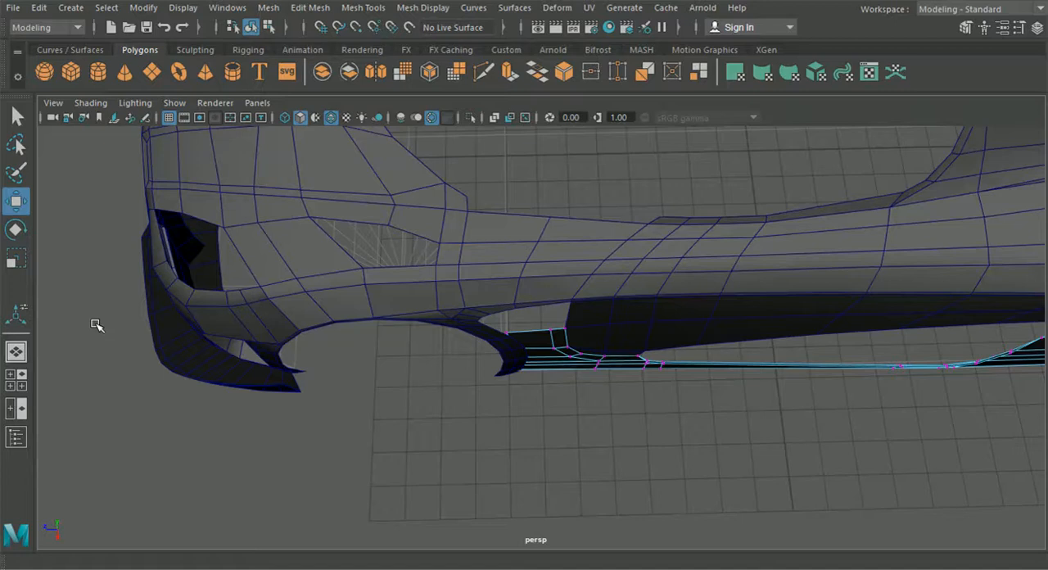
{"action": "left_click_drag", "start_coordinate": [69, 362], "coordinate": [196, 348], "text": "alt"}
{"action": "left_click", "coordinate": [15, 379]}
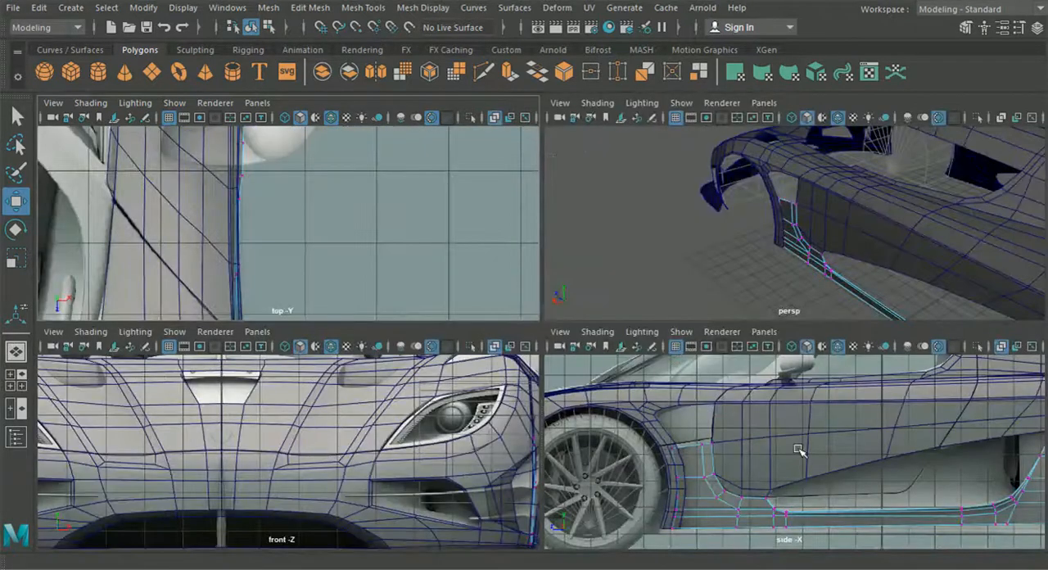
{"action": "key", "text": "space"}
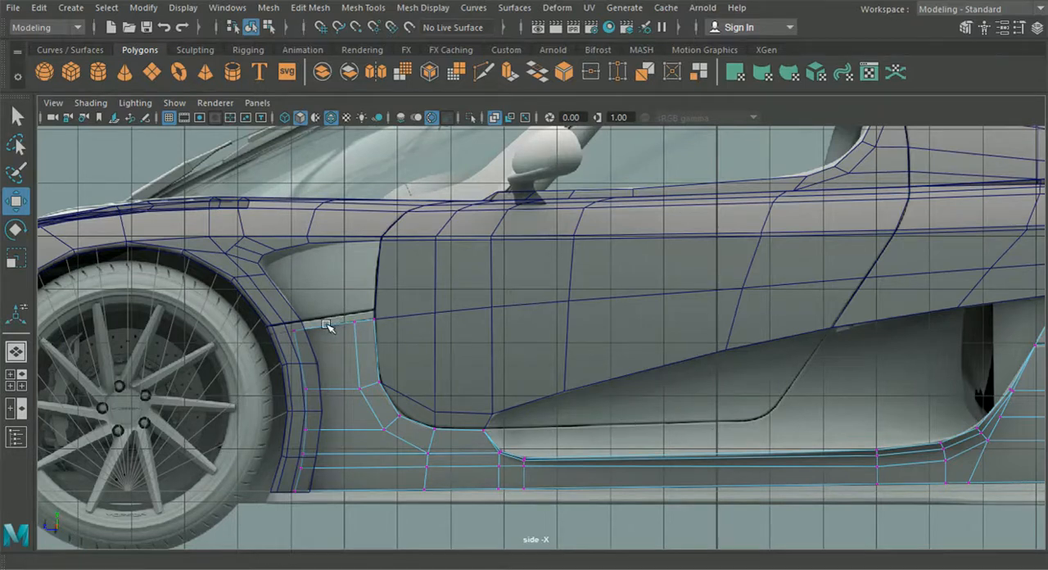
{"action": "middle_click_drag", "start_coordinate": [326, 326], "coordinate": [492, 331], "text": "alt"}
{"action": "scroll", "coordinate": [482, 339], "scroll_direction": "up", "scroll_amount": 5}
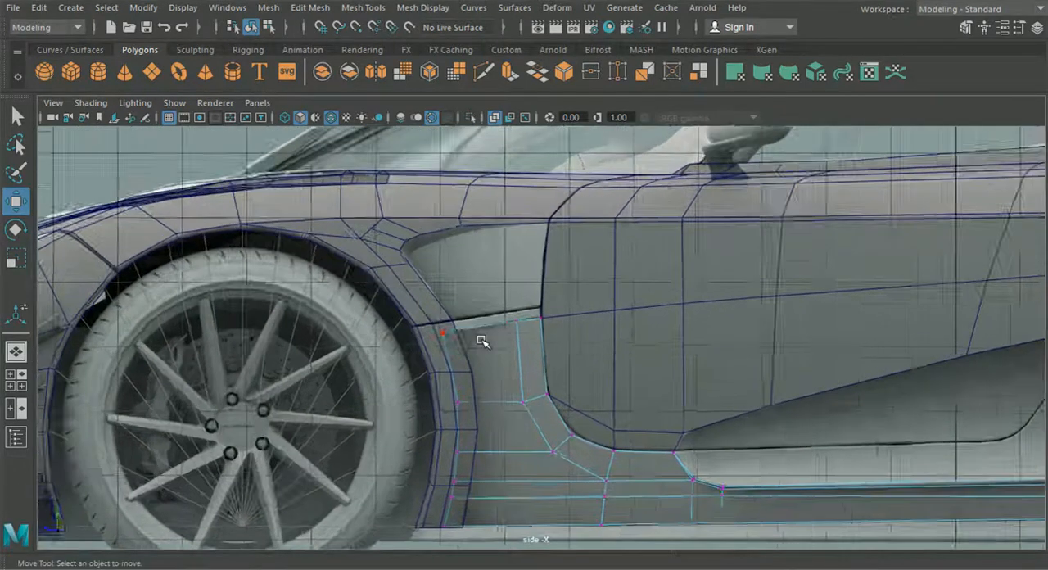
{"action": "left_click", "coordinate": [251, 27]}
{"action": "left_click", "coordinate": [362, 7]}
{"action": "left_click", "coordinate": [427, 124]}
{"action": "scroll", "coordinate": [374, 292], "scroll_direction": "up", "scroll_amount": 3}
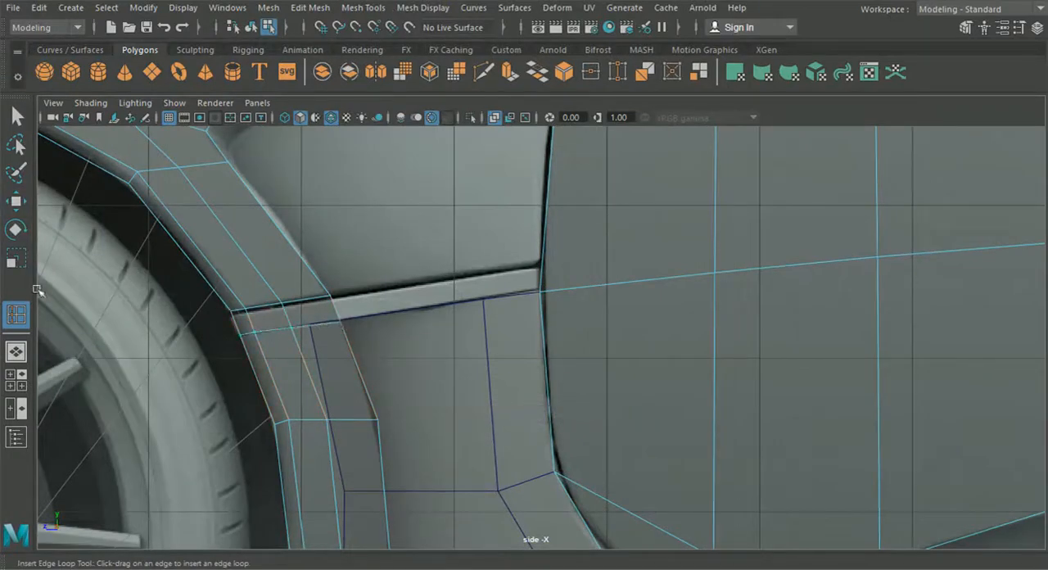
- Insert an edge loop across the door just above its horizontal loop, level with the upper edge of the front trim strip
{"action": "left_click", "coordinate": [17, 352]}
{"action": "left_click_drag", "start_coordinate": [254, 356], "coordinate": [194, 329], "text": "alt"}
{"action": "mouse_move", "coordinate": [262, 321]}
{"action": "left_mouse_down", "text": "alt"}
{"action": "mouse_move", "coordinate": [320, 398]}
{"action": "mouse_move", "coordinate": [386, 409]}
{"action": "mouse_move", "coordinate": [138, 267]}
{"action": "left_mouse_up", "text": "alt"}
{"action": "left_click", "coordinate": [16, 143]}
{"action": "mouse_move", "coordinate": [410, 276]}
{"action": "left_mouse_down", "text": "alt"}
{"action": "mouse_move", "coordinate": [464, 311]}
{"action": "mouse_move", "coordinate": [413, 305]}
{"action": "left_mouse_up", "text": "alt"}
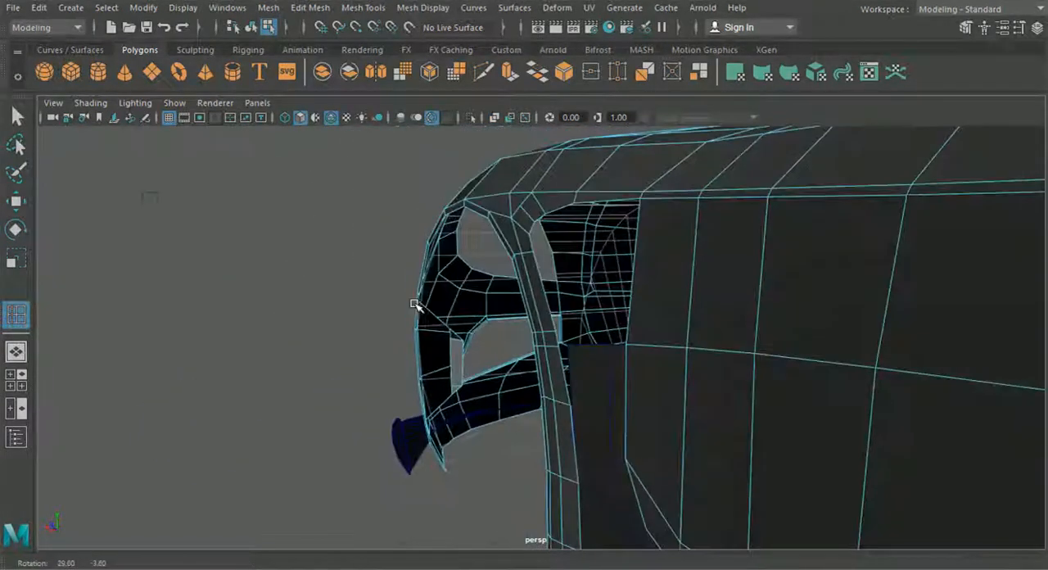
{"action": "left_click", "coordinate": [16, 380]}
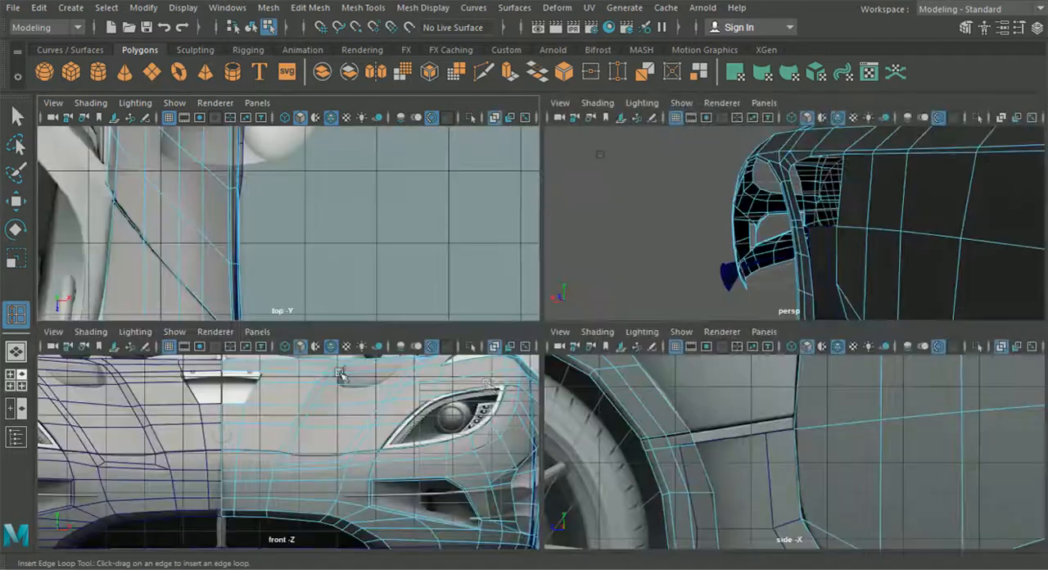
{"action": "key", "text": "space"}
{"action": "scroll", "coordinate": [721, 428], "scroll_direction": "down", "scroll_amount": 5}
{"action": "middle_click_drag", "start_coordinate": [741, 381], "coordinate": [682, 350], "text": "alt"}
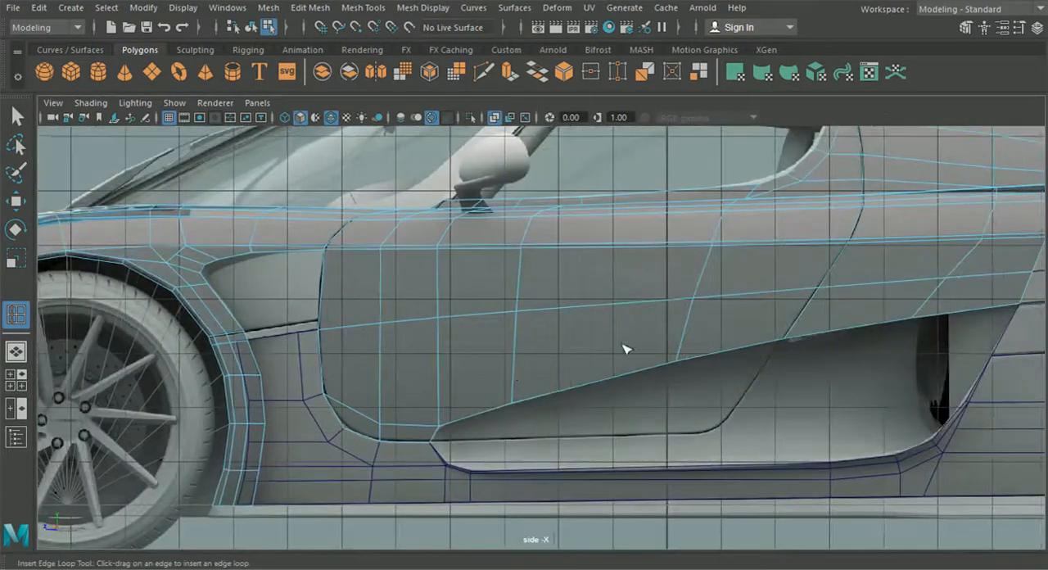
{"action": "middle_click_drag", "start_coordinate": [559, 332], "coordinate": [312, 322], "text": "alt"}
{"action": "middle_click_drag", "start_coordinate": [477, 311], "coordinate": [786, 312], "text": "alt"}
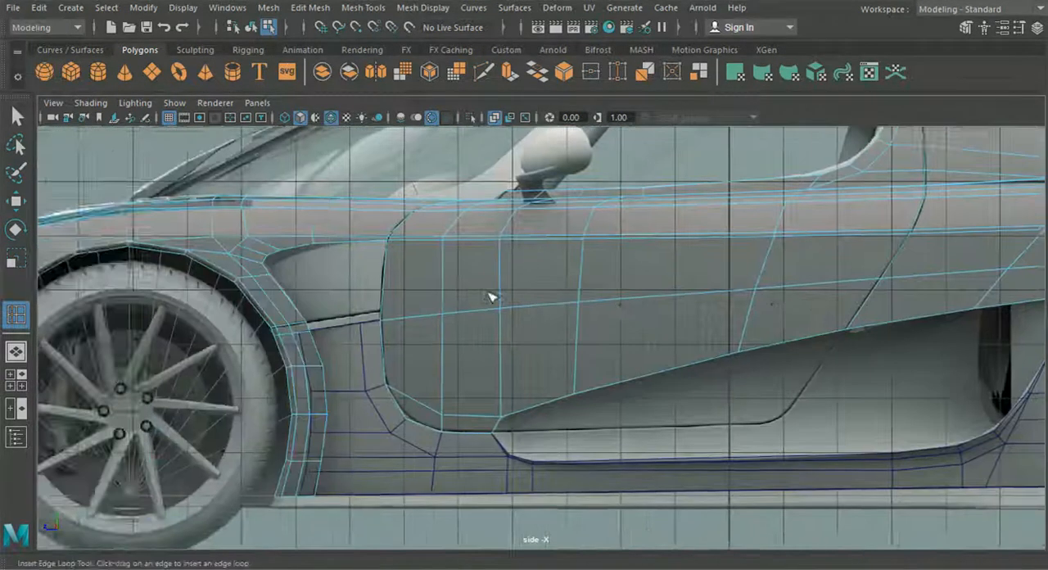
{"action": "scroll", "coordinate": [490, 299], "scroll_direction": "up", "scroll_amount": 2}
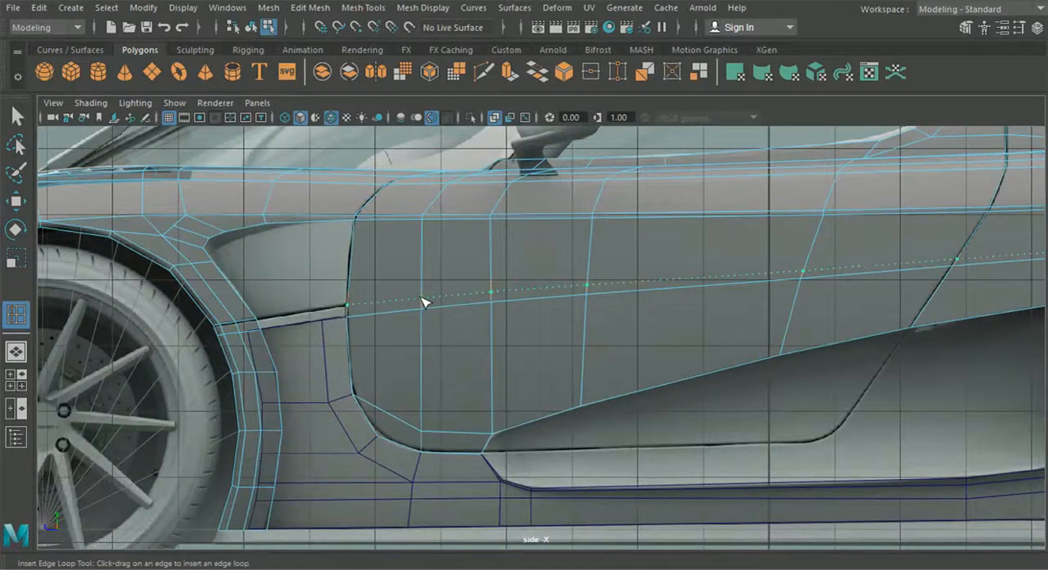
{"action": "middle_click_drag", "start_coordinate": [640, 306], "coordinate": [260, 297], "text": "alt"}
- Insert a matching edge loop across the rear fender panel, from the door's rear edge to the wheel arch
{"action": "middle_click_drag", "start_coordinate": [689, 298], "coordinate": [330, 332], "text": "alt"}
{"action": "left_click", "coordinate": [524, 295]}
{"action": "scroll", "coordinate": [563, 287], "scroll_direction": "up", "scroll_amount": 2}
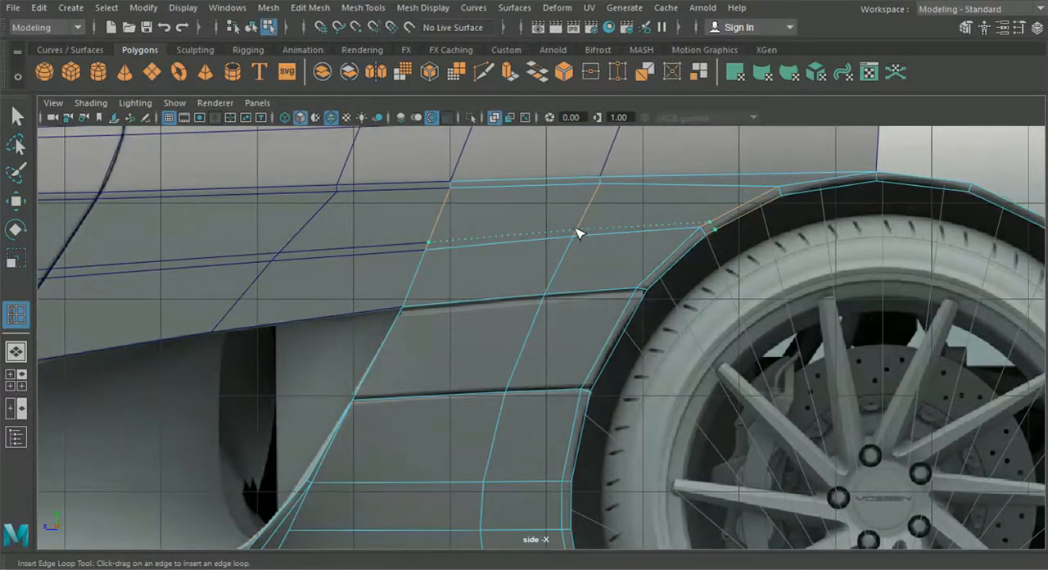
- Snap the front vertex of the rear fender's new loop onto the end vertex of the door's new loop
{"action": "key", "text": "w"}
{"action": "scroll", "coordinate": [323, 284], "scroll_direction": "down", "scroll_amount": 2}
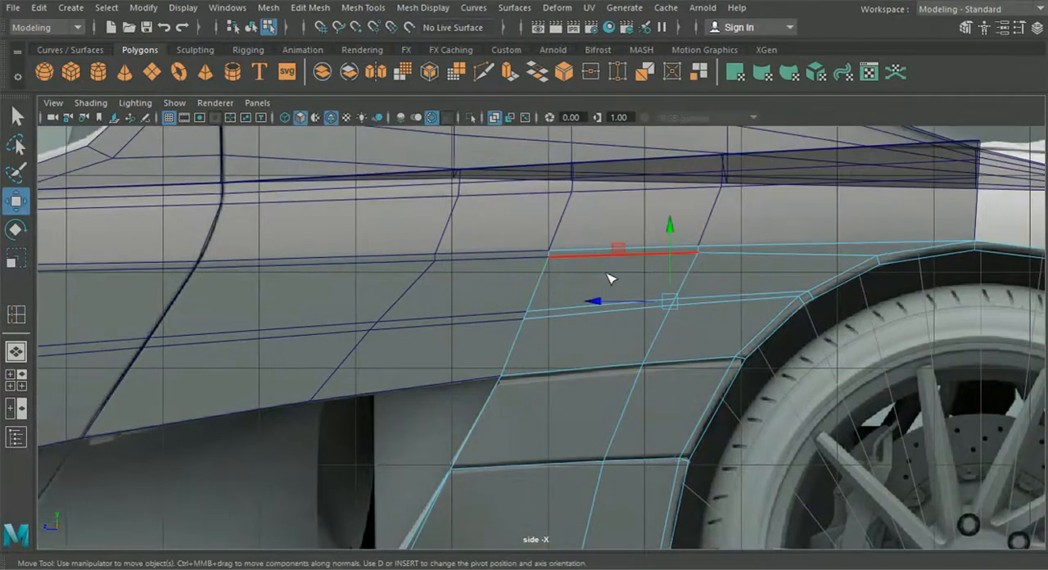
{"action": "right_click_drag", "start_coordinate": [579, 271], "coordinate": [510, 112]}
{"action": "scroll", "coordinate": [483, 288], "scroll_direction": "up", "scroll_amount": 3}
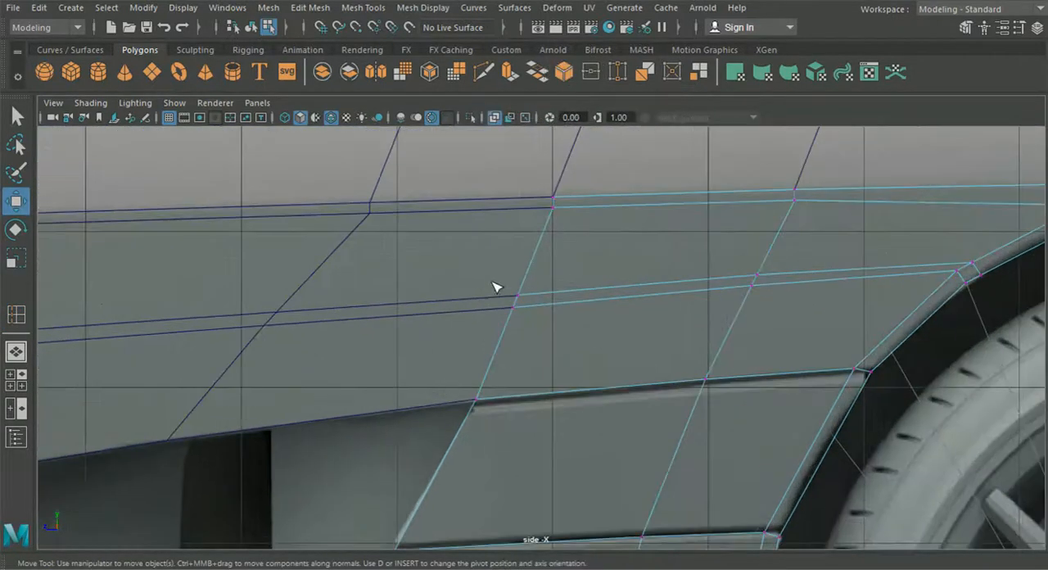
{"action": "left_click_drag", "start_coordinate": [528, 302], "coordinate": [518, 297]}
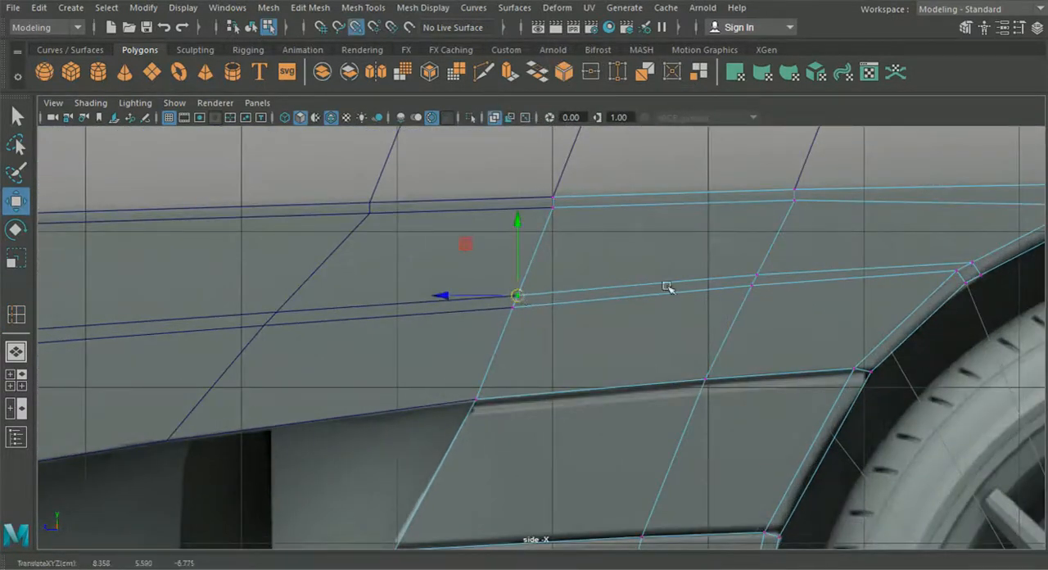
- Move the new loop's two wheel-arch vertices up along the rear arch to about Y 5.944, Z -10.027
{"action": "middle_click_drag", "start_coordinate": [829, 264], "coordinate": [371, 278], "text": "alt"}
{"action": "scroll", "coordinate": [562, 259], "scroll_direction": "up", "scroll_amount": 3}
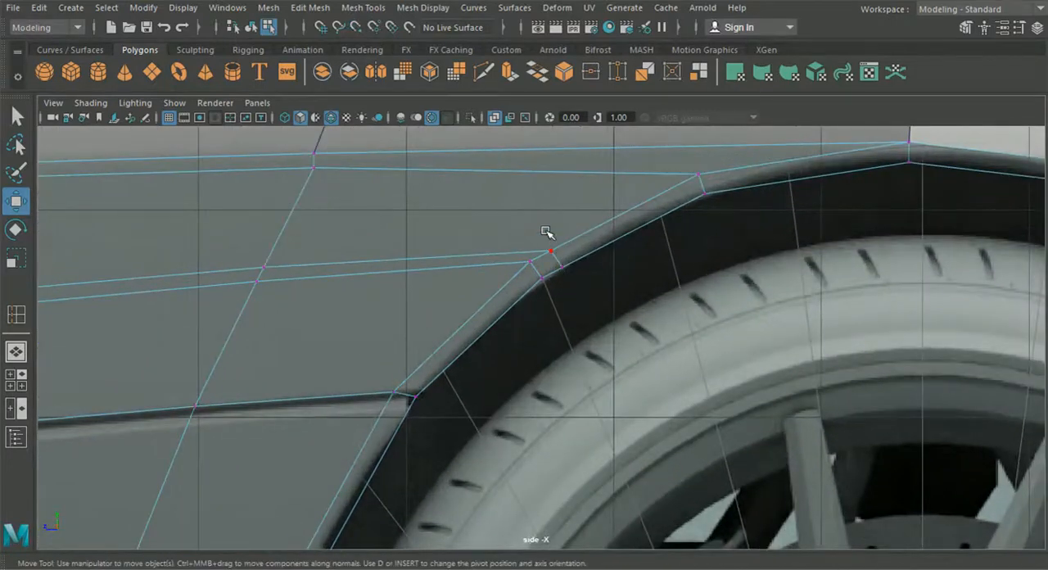
{"action": "left_click_drag", "start_coordinate": [556, 262], "coordinate": [624, 225]}
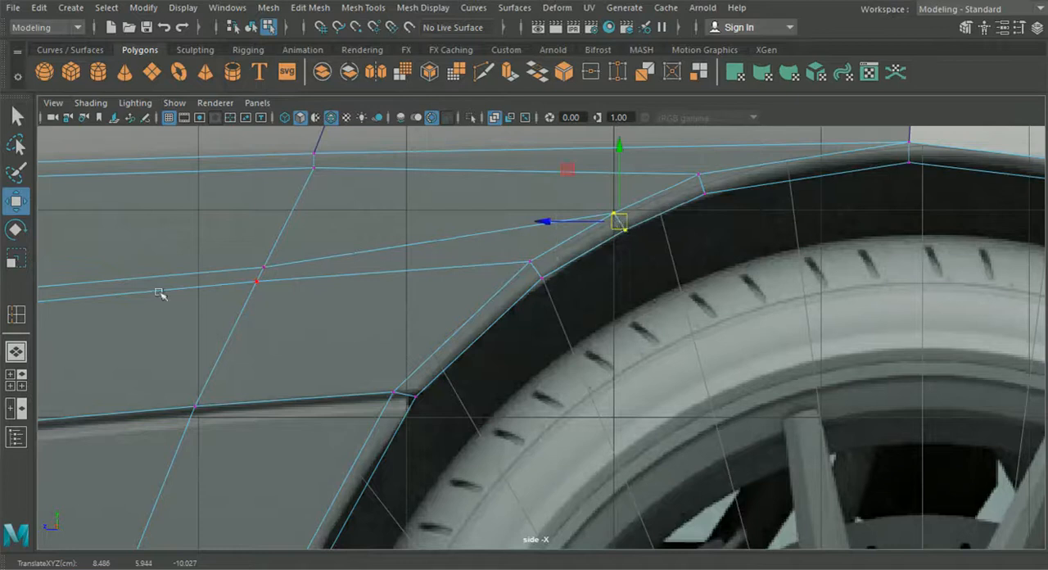
- Examine the repositioned rear-arch vertices and the fender surface in perspective
{"action": "left_click", "coordinate": [18, 350]}
{"action": "left_click_drag", "start_coordinate": [708, 361], "coordinate": [475, 312], "text": "alt"}
{"action": "left_click", "coordinate": [22, 375]}
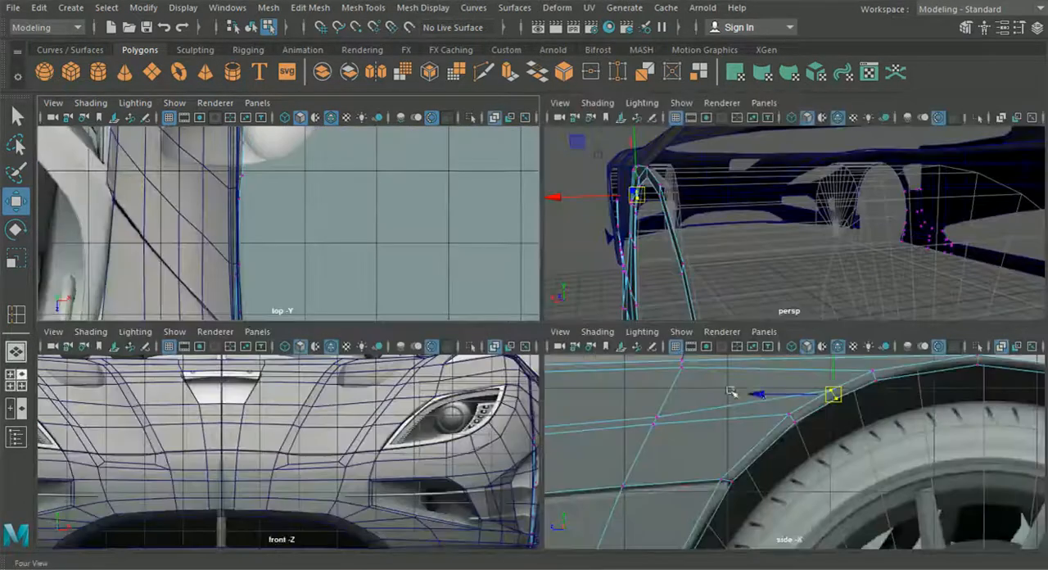
{"action": "key", "text": "space"}
{"action": "left_click_drag", "start_coordinate": [806, 259], "coordinate": [571, 336], "text": "alt"}
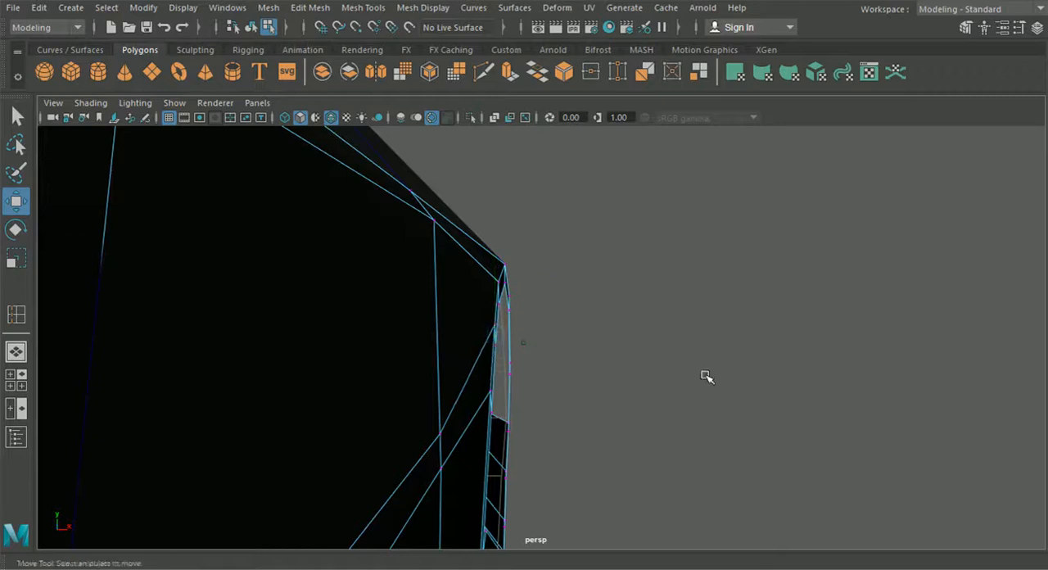
{"action": "left_click_drag", "start_coordinate": [704, 377], "coordinate": [540, 386], "text": "alt"}
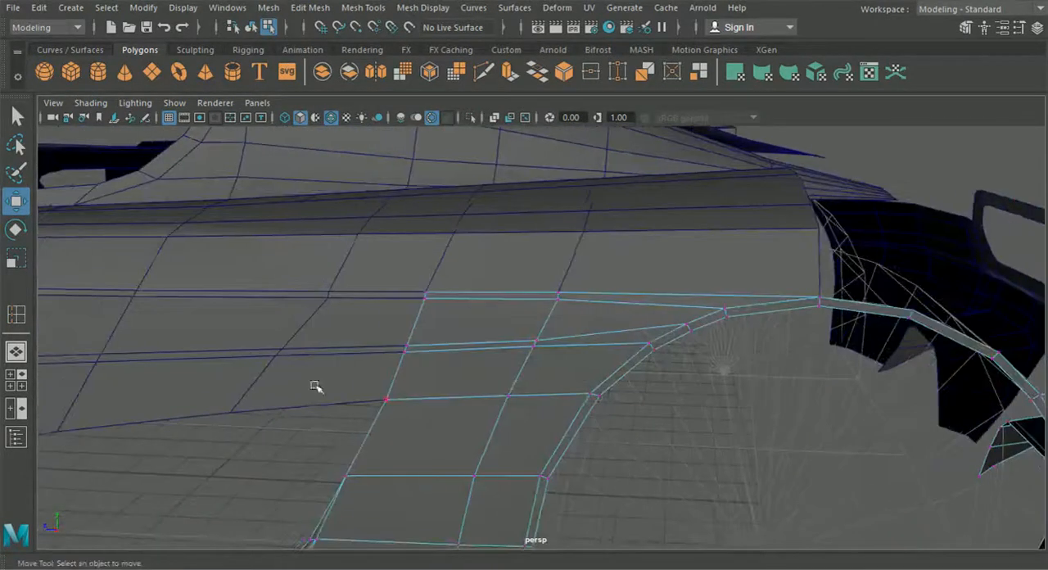
{"action": "key", "text": "space"}
{"action": "key", "text": "space"}
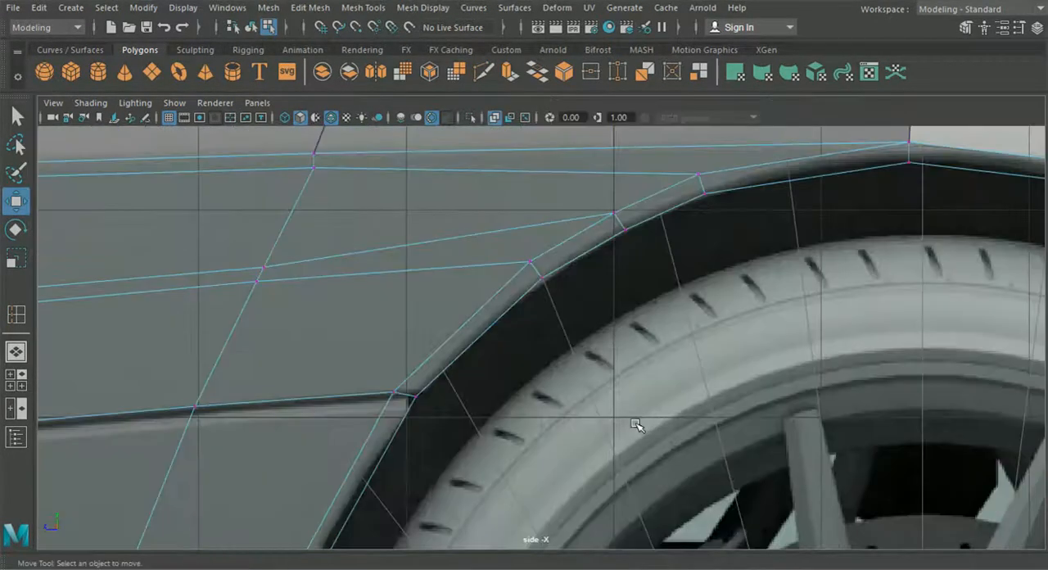
- Raise the rear fender's new-loop vertices, setting the middle one to about Y 5.780 and lifting the front one slightly
{"action": "left_click", "coordinate": [264, 263]}
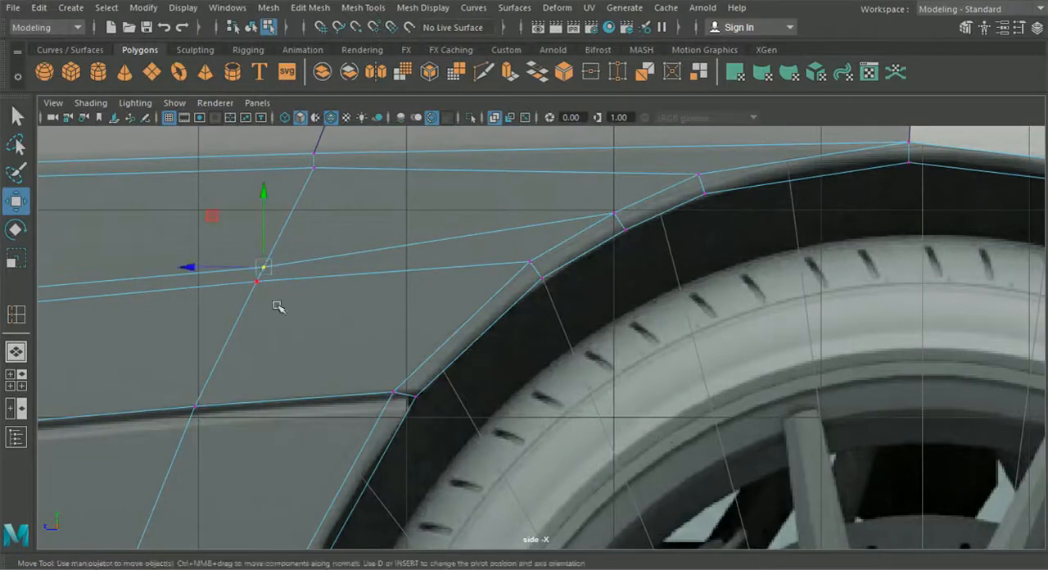
{"action": "scroll", "coordinate": [434, 323], "scroll_direction": "down", "scroll_amount": 5}
{"action": "scroll", "coordinate": [594, 313], "scroll_direction": "up", "scroll_amount": 4}
{"action": "left_click_drag", "start_coordinate": [622, 250], "coordinate": [624, 242]}
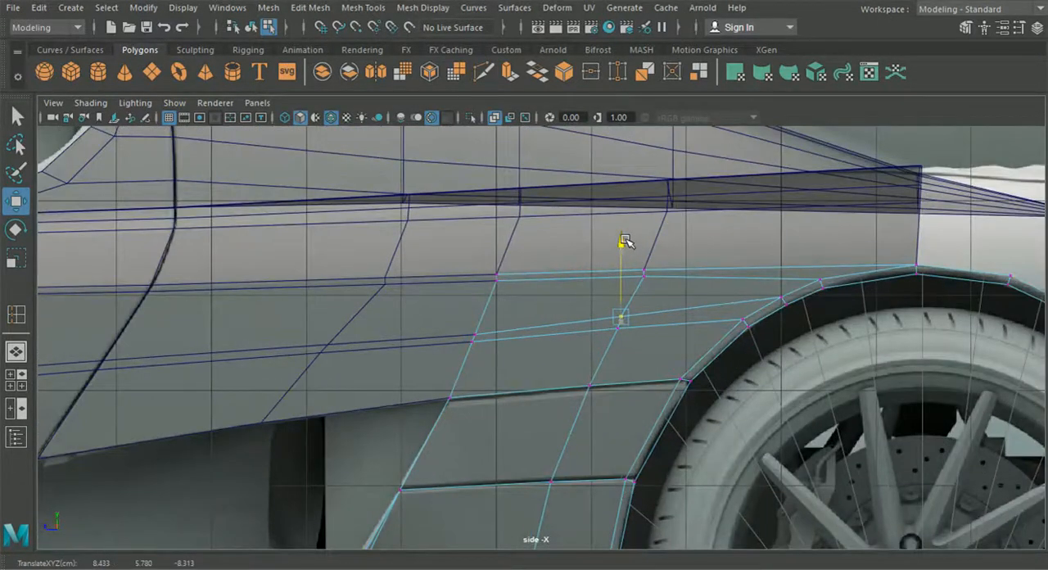
{"action": "scroll", "coordinate": [456, 335], "scroll_direction": "up", "scroll_amount": 2}
{"action": "left_click", "coordinate": [458, 337]}
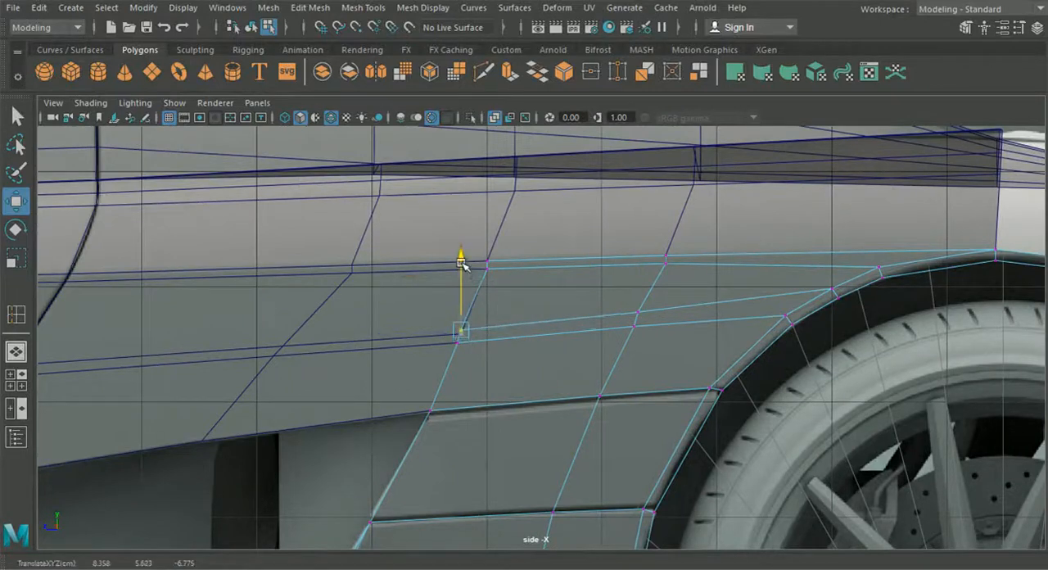
- Raise the rear vertex of the door's new loop and align it with the matching rear fender vertex
{"action": "left_click", "coordinate": [382, 316]}
{"action": "right_click_drag", "start_coordinate": [240, 168], "coordinate": [231, 118]}
{"action": "scroll", "coordinate": [415, 322], "scroll_direction": "up", "scroll_amount": 3}
{"action": "left_click_drag", "start_coordinate": [445, 343], "coordinate": [447, 327]}
{"action": "key", "text": "v"}
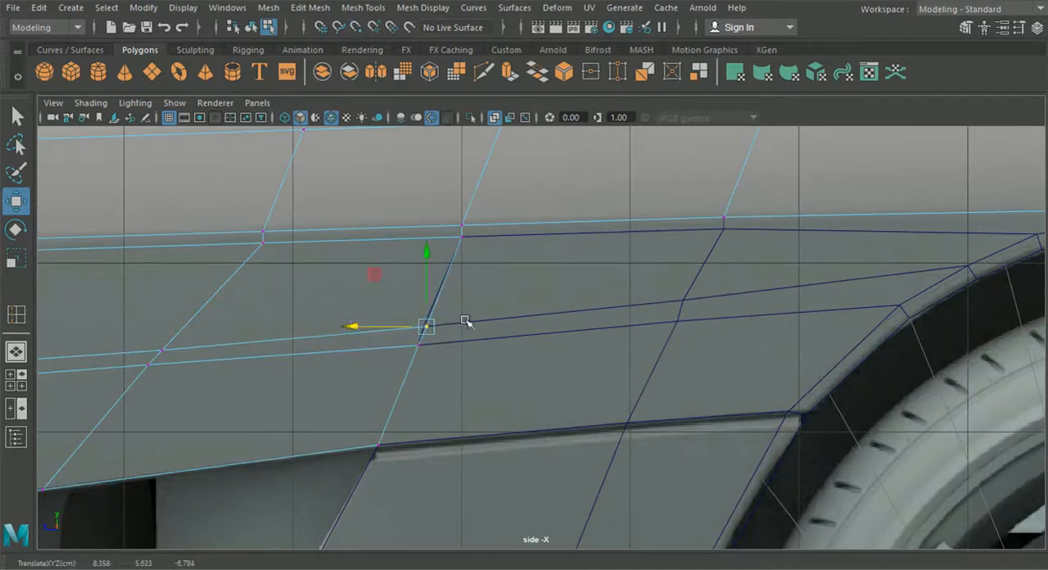
{"action": "left_click_drag", "start_coordinate": [354, 325], "coordinate": [585, 407]}
- Examine the seam between the door and rear fender in perspective
{"action": "middle_click_drag", "start_coordinate": [584, 407], "coordinate": [442, 426], "text": "alt"}
{"action": "scroll", "coordinate": [443, 427], "scroll_direction": "up", "scroll_amount": 3}
{"action": "left_click_drag", "start_coordinate": [443, 427], "coordinate": [458, 445], "text": "alt"}
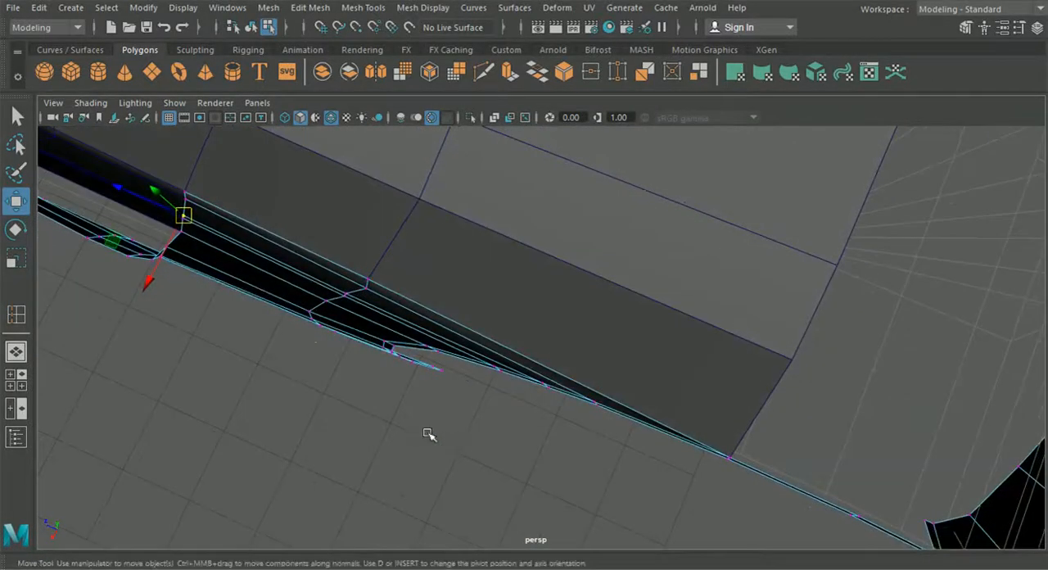
{"action": "left_click_drag", "start_coordinate": [369, 328], "coordinate": [384, 350], "text": "alt"}
{"action": "left_click_drag", "start_coordinate": [369, 387], "coordinate": [407, 426], "text": "alt"}
{"action": "left_click", "coordinate": [309, 335]}
{"action": "left_click_drag", "start_coordinate": [309, 335], "coordinate": [358, 325], "text": "alt"}
{"action": "key", "text": "ctrl+z"}
{"action": "right_click_drag", "start_coordinate": [367, 309], "coordinate": [367, 157]}
{"action": "left_click_drag", "start_coordinate": [404, 254], "coordinate": [443, 370], "text": "alt"}
{"action": "left_click", "coordinate": [420, 362]}
{"action": "key", "text": "ctrl+e"}
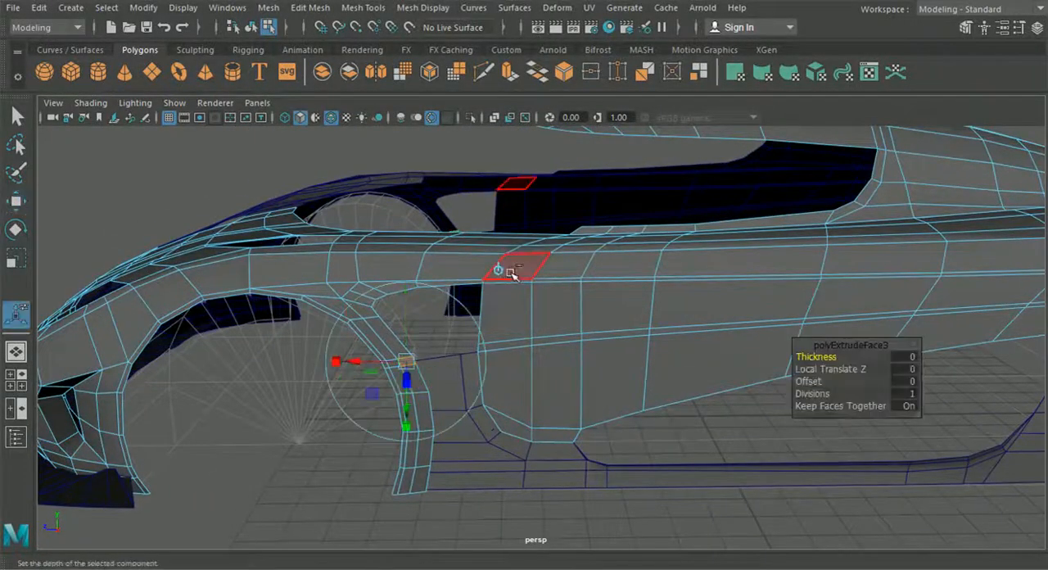
{"action": "key", "text": "ctrl+z"}
- Extrude the fender strip's short edge behind the front wheel arch toward the door
{"action": "scroll", "coordinate": [411, 363], "scroll_direction": "up", "scroll_amount": 3}
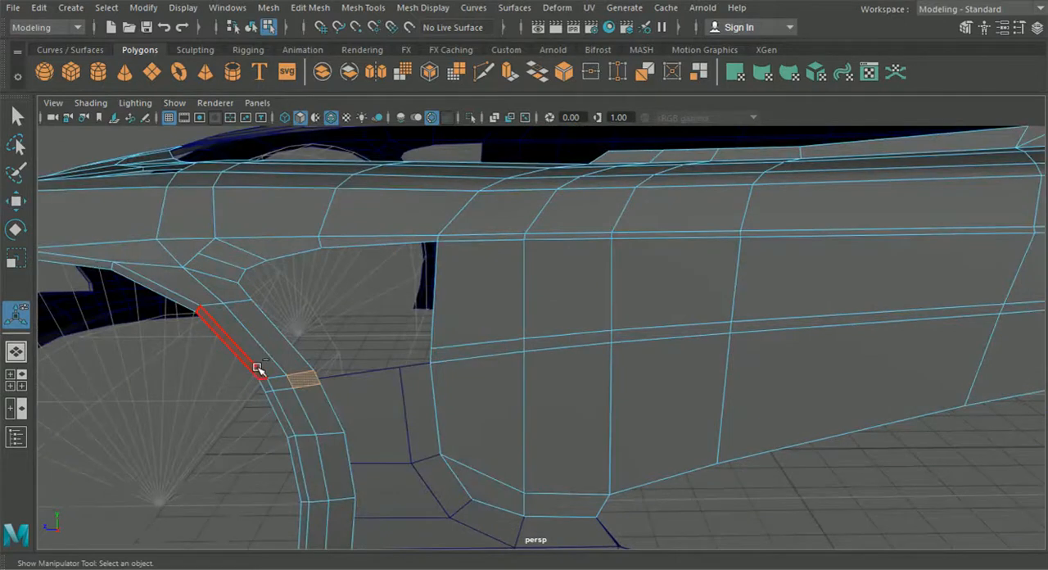
{"action": "right_click_drag", "start_coordinate": [262, 360], "coordinate": [244, 87]}
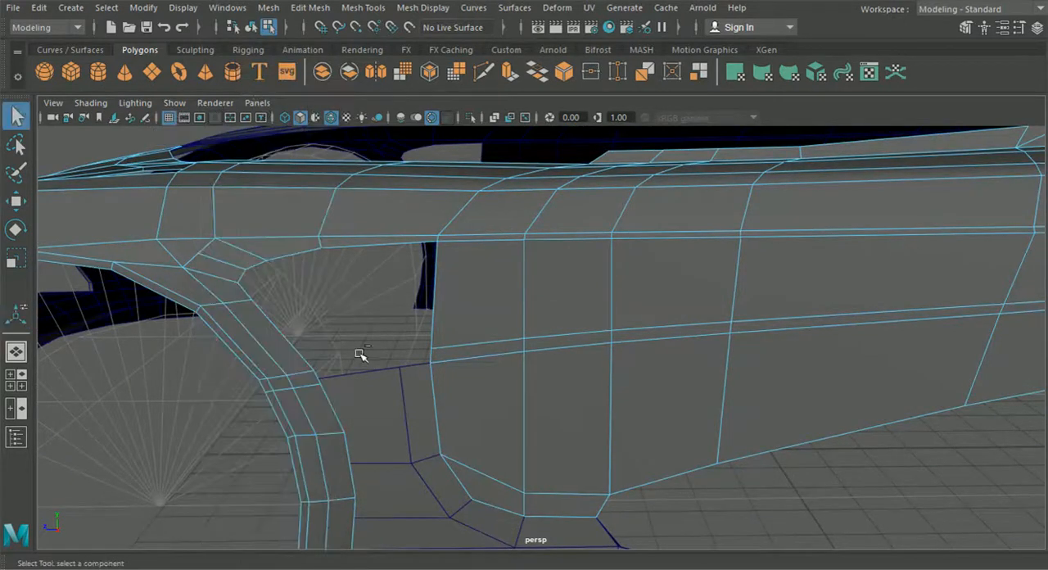
{"action": "key", "text": "ctrl+e"}
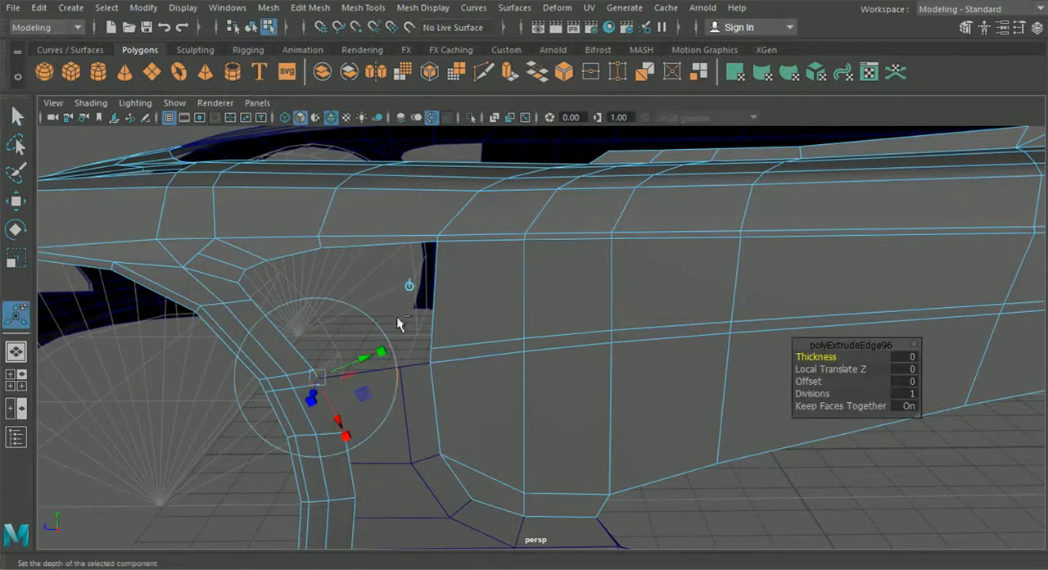
{"action": "left_click", "coordinate": [409, 287]}
{"action": "left_click_drag", "start_coordinate": [279, 379], "coordinate": [331, 380]}
- Snap both end vertices of the extruded strip onto the two loop vertices on the door's front edge
{"action": "right_click_drag", "start_coordinate": [233, 328], "coordinate": [168, 113]}
{"action": "scroll", "coordinate": [335, 340], "scroll_direction": "up", "scroll_amount": 3}
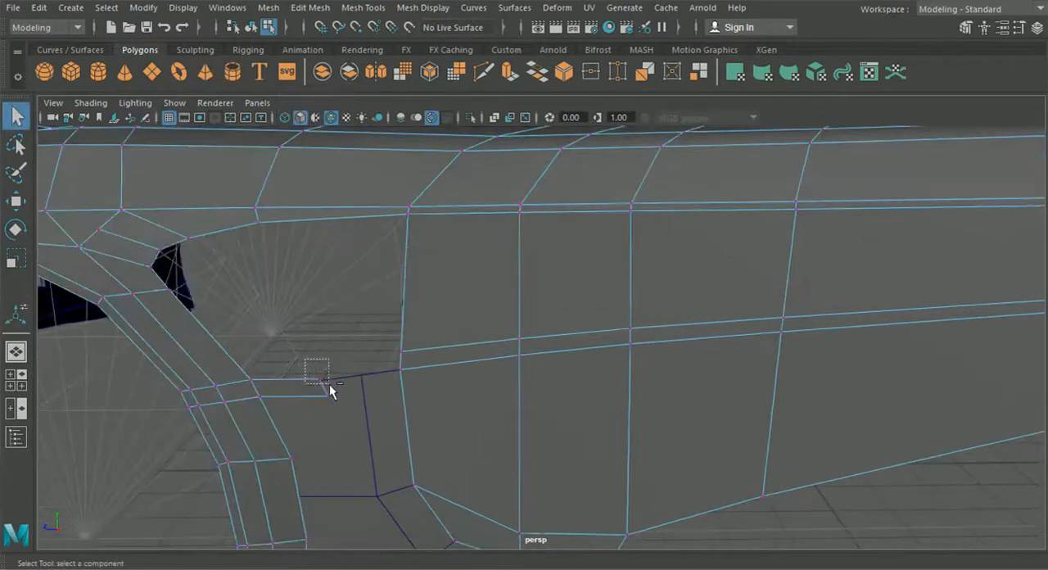
{"action": "left_click", "coordinate": [15, 201]}
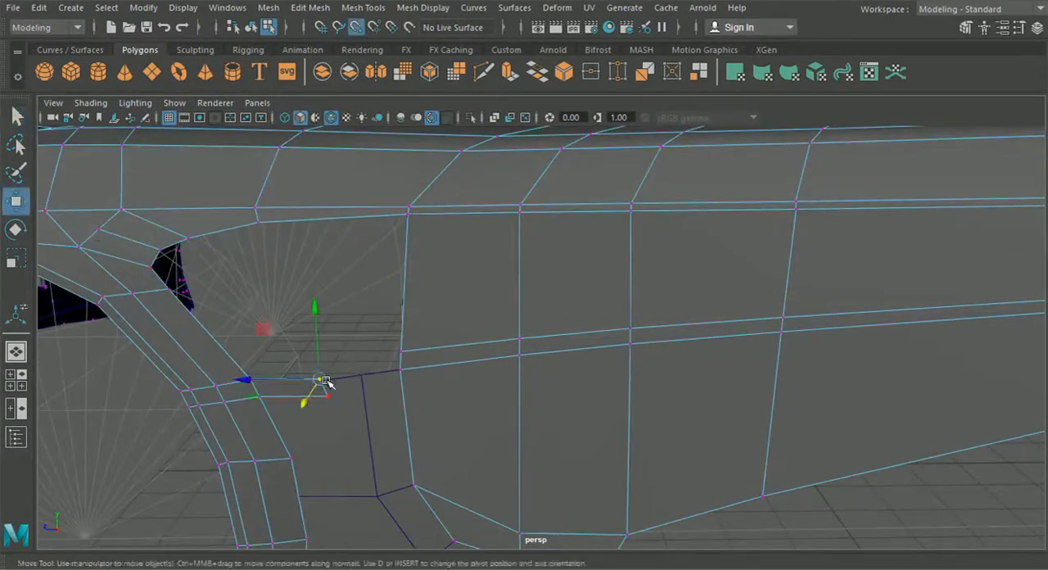
{"action": "left_click_drag", "start_coordinate": [320, 379], "coordinate": [401, 354]}
{"action": "left_click_drag", "start_coordinate": [343, 410], "coordinate": [425, 385]}
{"action": "key", "text": "v"}
{"action": "left_click_drag", "start_coordinate": [371, 332], "coordinate": [421, 364]}
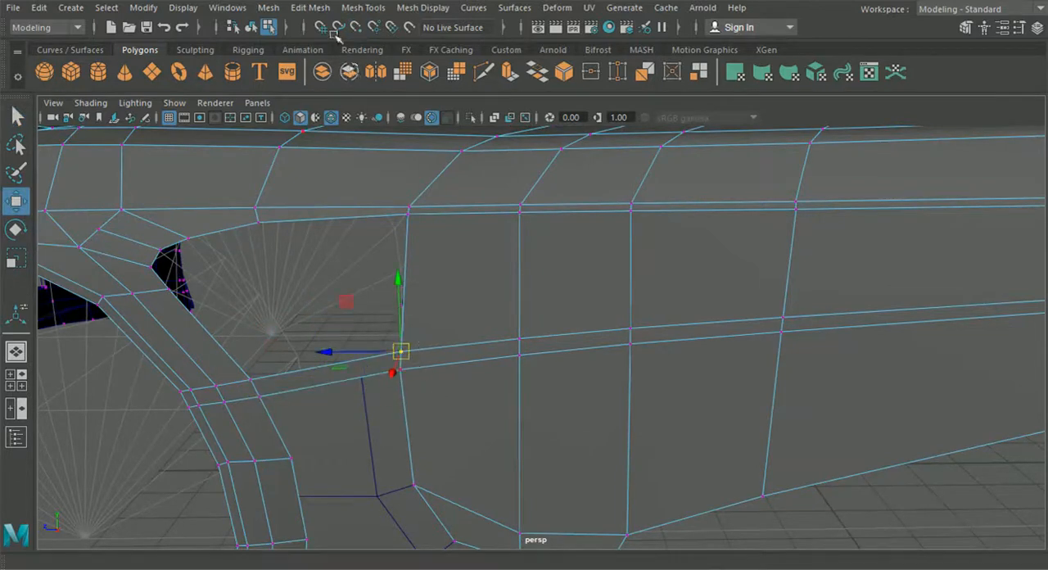
- Merge the overlapping upper and lower vertices where the strip meets the door, using a 0.01 distance threshold
{"action": "left_click", "coordinate": [310, 8]}
{"action": "left_click", "coordinate": [338, 155]}
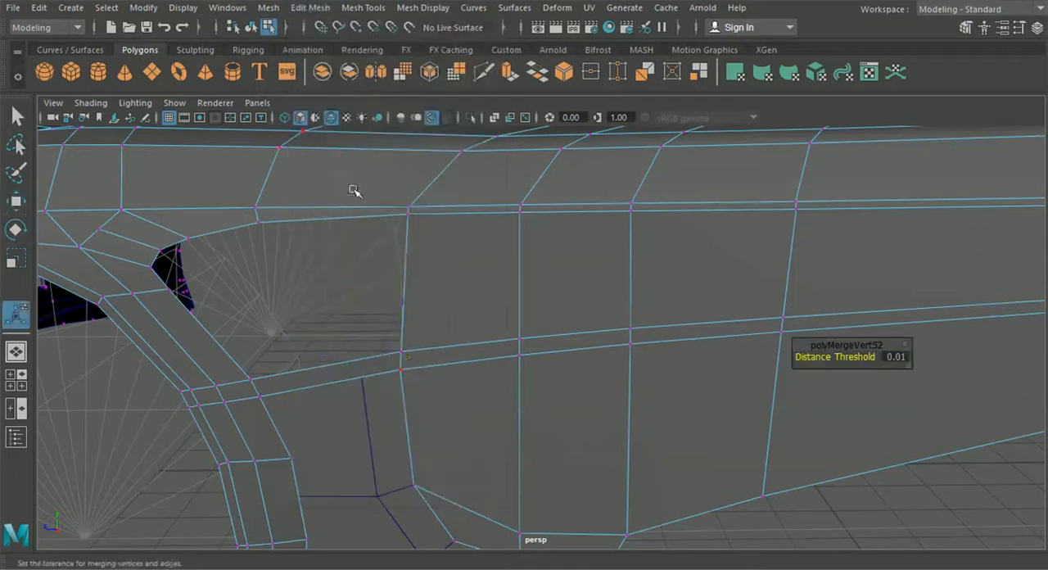
{"action": "left_click_drag", "start_coordinate": [396, 366], "coordinate": [368, 355]}
{"action": "key", "text": "g"}
- Examine the connecting strip and the vent opening behind the front wheel arch in perspective
{"action": "scroll", "coordinate": [400, 380], "scroll_direction": "down", "scroll_amount": 3}
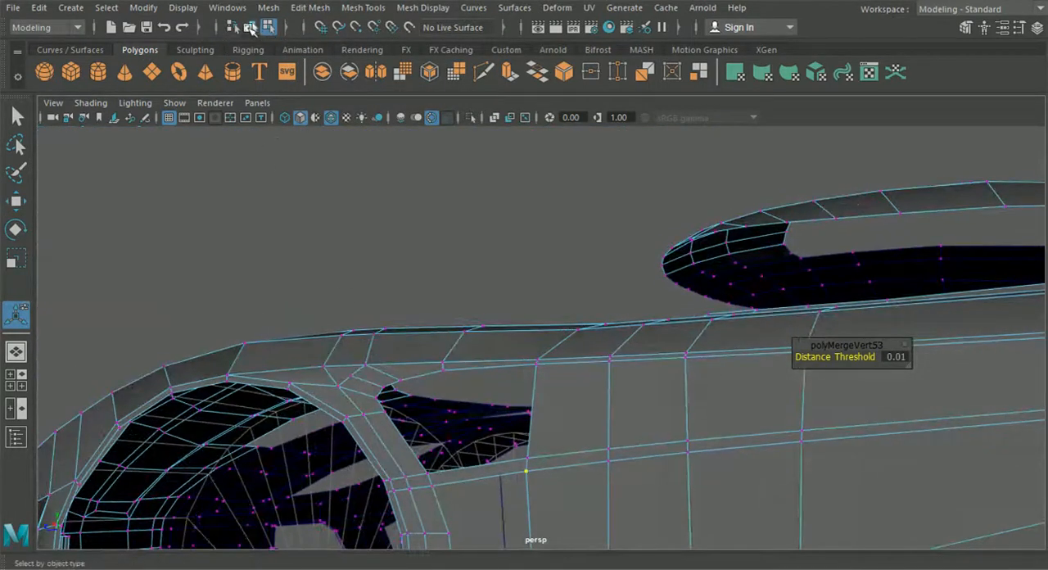
{"action": "left_click", "coordinate": [296, 196]}
{"action": "left_click_drag", "start_coordinate": [309, 218], "coordinate": [480, 361], "text": "alt"}
{"action": "scroll", "coordinate": [479, 361], "scroll_direction": "up", "scroll_amount": 3}
{"action": "middle_click_drag", "start_coordinate": [480, 361], "coordinate": [524, 440], "text": "alt"}
{"action": "left_click_drag", "start_coordinate": [524, 439], "coordinate": [660, 453], "text": "alt"}
- Extrude the body's edges around the vent opening behind the front wheel arch inward to form a flange
{"action": "left_click", "coordinate": [431, 267]}
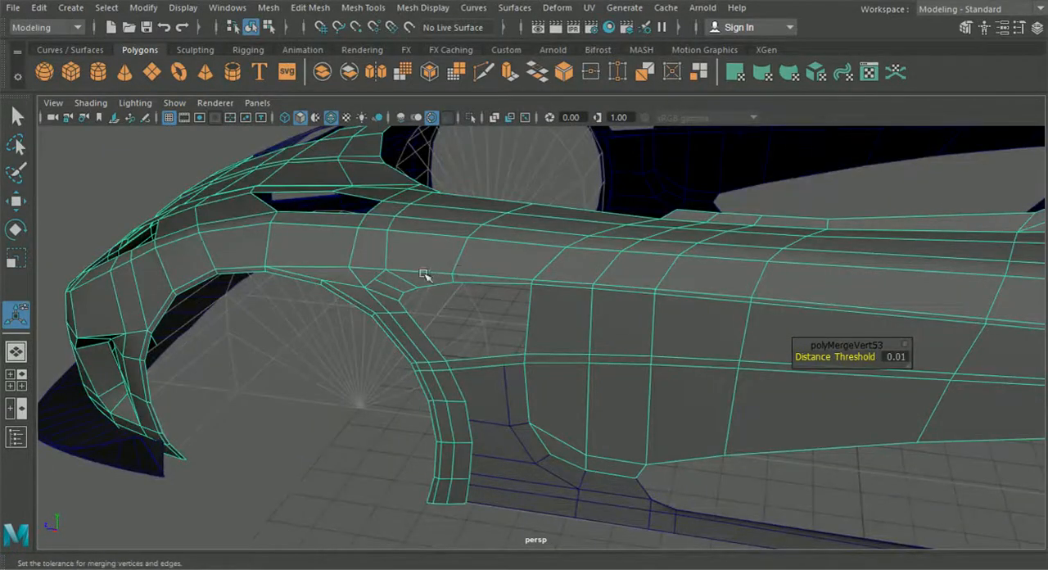
{"action": "right_click_drag", "start_coordinate": [412, 274], "coordinate": [386, 77]}
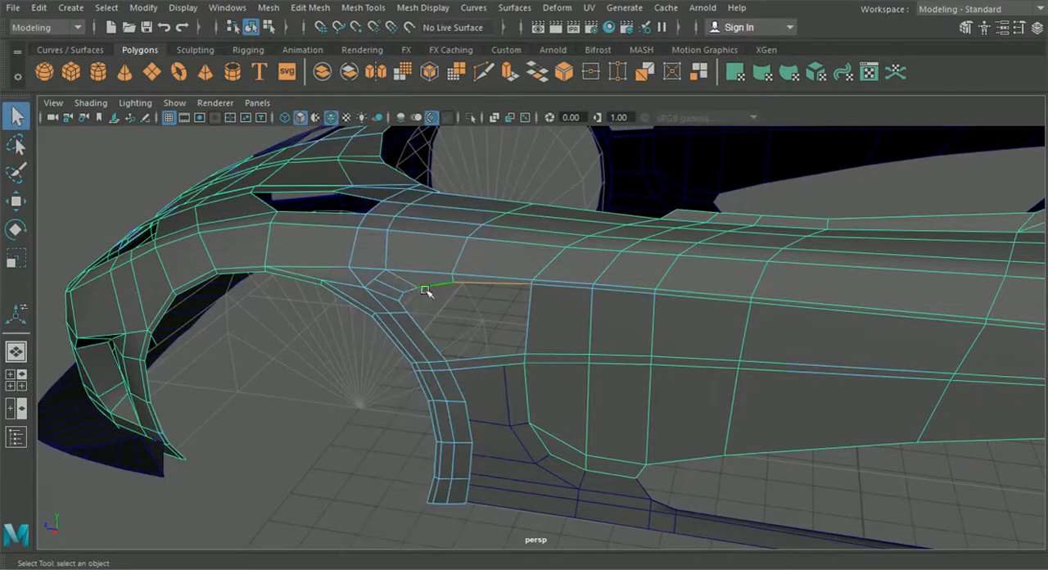
{"action": "left_click_drag", "start_coordinate": [414, 325], "coordinate": [331, 374], "text": "alt"}
{"action": "key", "text": "ctrl+e"}
{"action": "scroll", "coordinate": [620, 338], "scroll_direction": "up", "scroll_amount": 2}
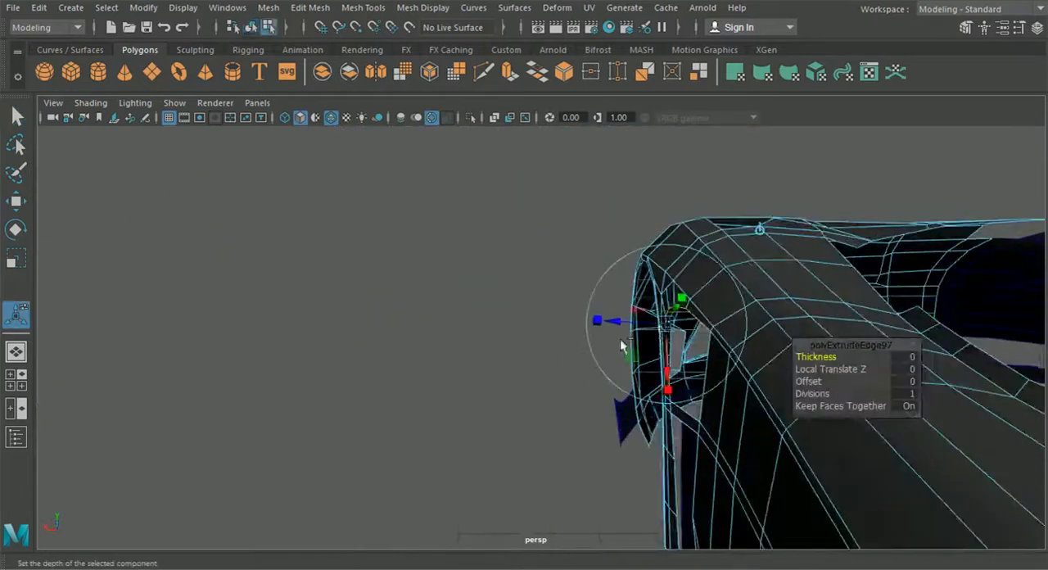
{"action": "left_click", "coordinate": [780, 219]}
{"action": "scroll", "coordinate": [737, 299], "scroll_direction": "up", "scroll_amount": 2}
{"action": "left_click_drag", "start_coordinate": [708, 365], "coordinate": [723, 367]}
{"action": "middle_click_drag", "start_coordinate": [716, 368], "coordinate": [631, 330], "text": "alt"}
{"action": "left_click_drag", "start_coordinate": [639, 333], "coordinate": [644, 334]}
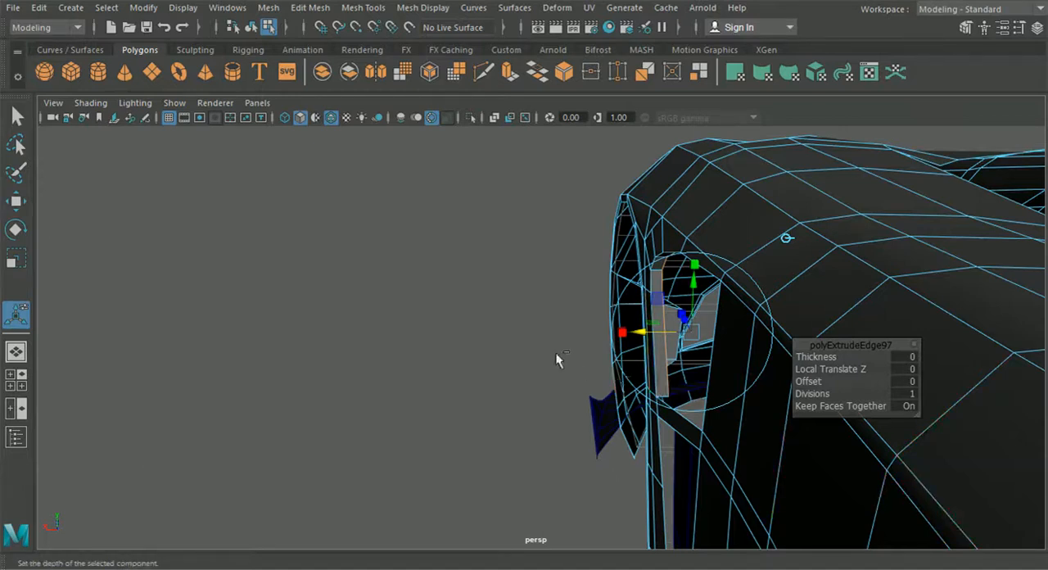
{"action": "left_click_drag", "start_coordinate": [555, 359], "coordinate": [386, 336], "text": "alt"}
{"action": "left_click_drag", "start_coordinate": [550, 326], "coordinate": [469, 333]}
- Snap the rear end vertex of the vent's upper flange onto the body vertex at the door's front edge
{"action": "left_click", "coordinate": [400, 370]}
{"action": "left_click_drag", "start_coordinate": [401, 370], "coordinate": [636, 338], "text": "alt"}
{"action": "right_click_drag", "start_coordinate": [282, 297], "coordinate": [220, 118]}
{"action": "left_click_drag", "start_coordinate": [426, 389], "coordinate": [2, 252], "text": "alt"}
{"action": "left_click", "coordinate": [518, 356]}
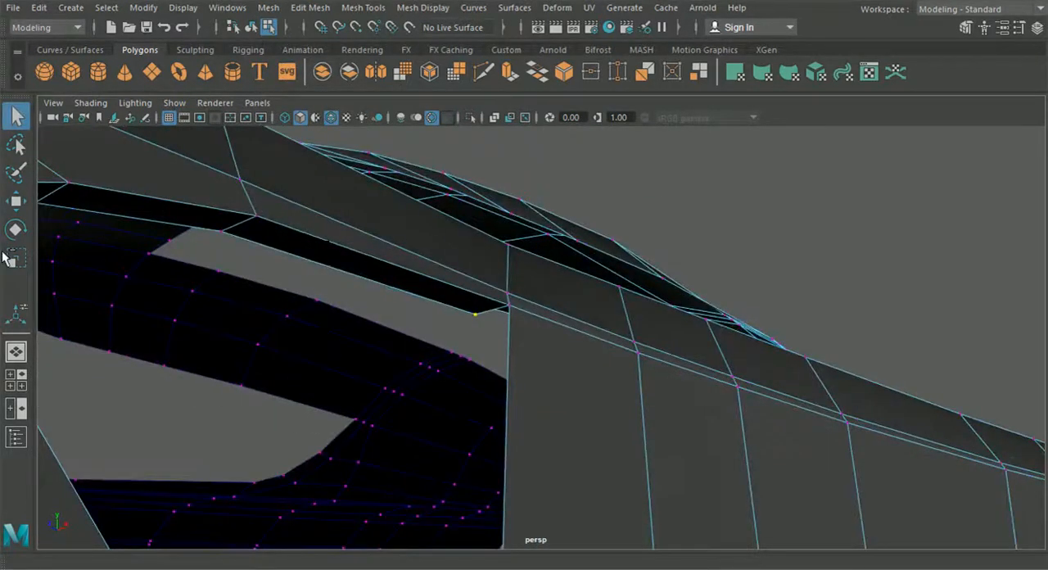
{"action": "left_click", "coordinate": [15, 201]}
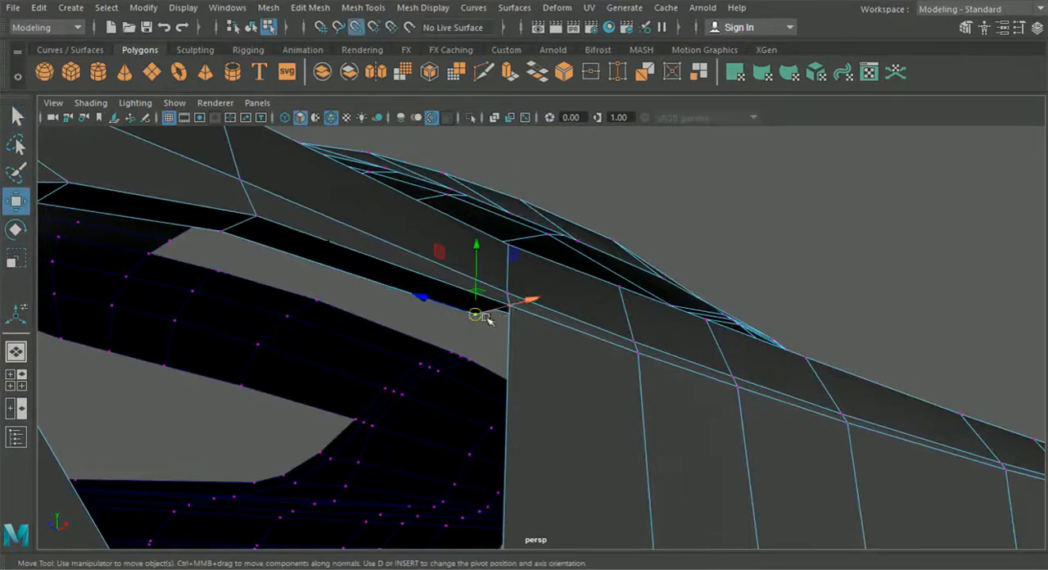
{"action": "left_click_drag", "start_coordinate": [486, 316], "coordinate": [502, 311]}
- Merge the overlapping vertices where the vent's upper flange meets the door's front edge
{"action": "left_click_drag", "start_coordinate": [492, 354], "coordinate": [536, 355], "text": "alt"}
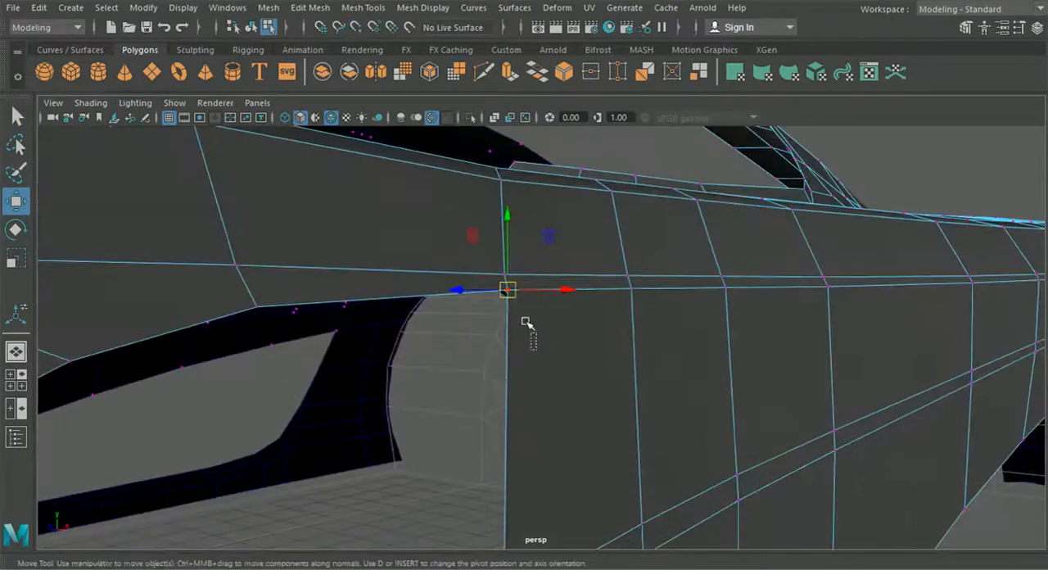
{"action": "left_click", "coordinate": [311, 7]}
{"action": "left_click", "coordinate": [340, 155]}
{"action": "left_click_drag", "start_coordinate": [339, 155], "coordinate": [436, 350], "text": "alt"}
- Shift the next inner vertex of the vent's upper flange sideways to adjust the flange depth
{"action": "left_click_drag", "start_coordinate": [341, 359], "coordinate": [461, 398], "text": "alt"}
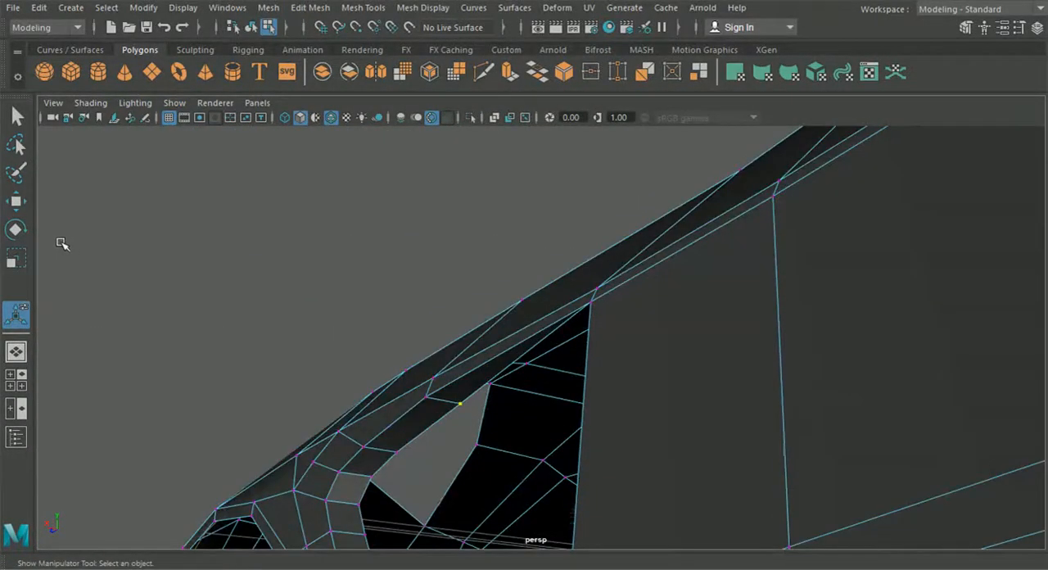
{"action": "key", "text": "w"}
{"action": "left_click_drag", "start_coordinate": [181, 302], "coordinate": [484, 407], "text": "alt"}
{"action": "left_click_drag", "start_coordinate": [443, 379], "coordinate": [404, 449]}
{"action": "left_click_drag", "start_coordinate": [464, 394], "coordinate": [461, 394]}
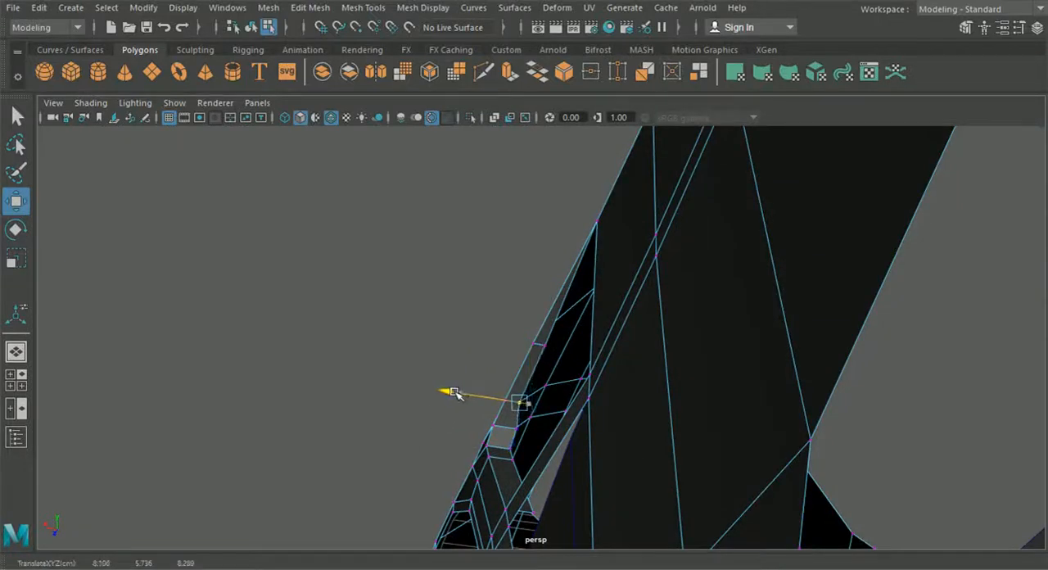
{"action": "left_click_drag", "start_coordinate": [488, 340], "coordinate": [469, 401]}
- Move the inner vertices along the vent flange's front corner and slanted side sideways to even out its depth
{"action": "left_click", "coordinate": [557, 317]}
{"action": "left_click_drag", "start_coordinate": [557, 320], "coordinate": [520, 395], "text": "alt"}
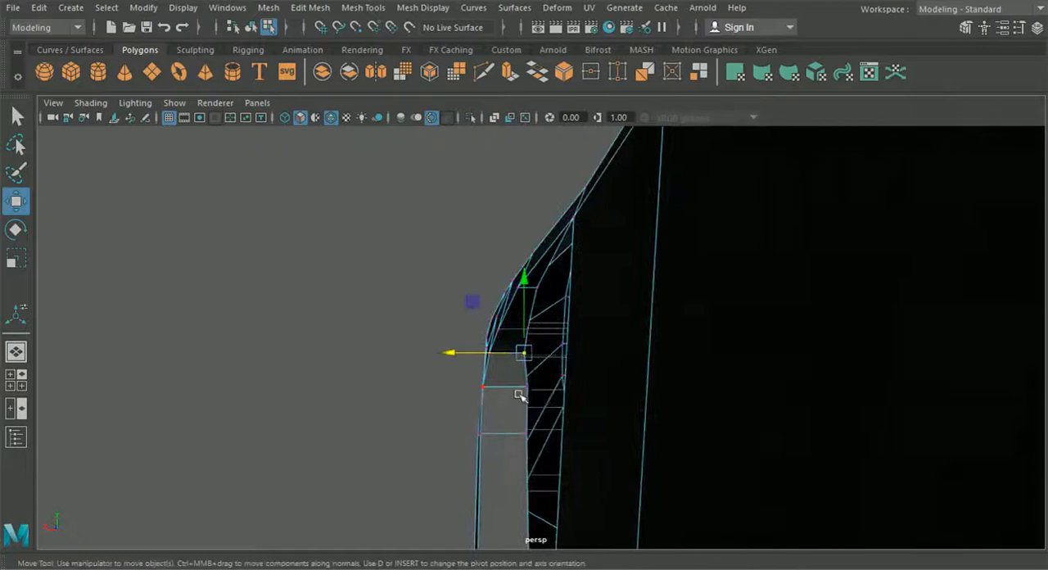
{"action": "left_click", "coordinate": [532, 388]}
{"action": "left_click_drag", "start_coordinate": [457, 387], "coordinate": [456, 386]}
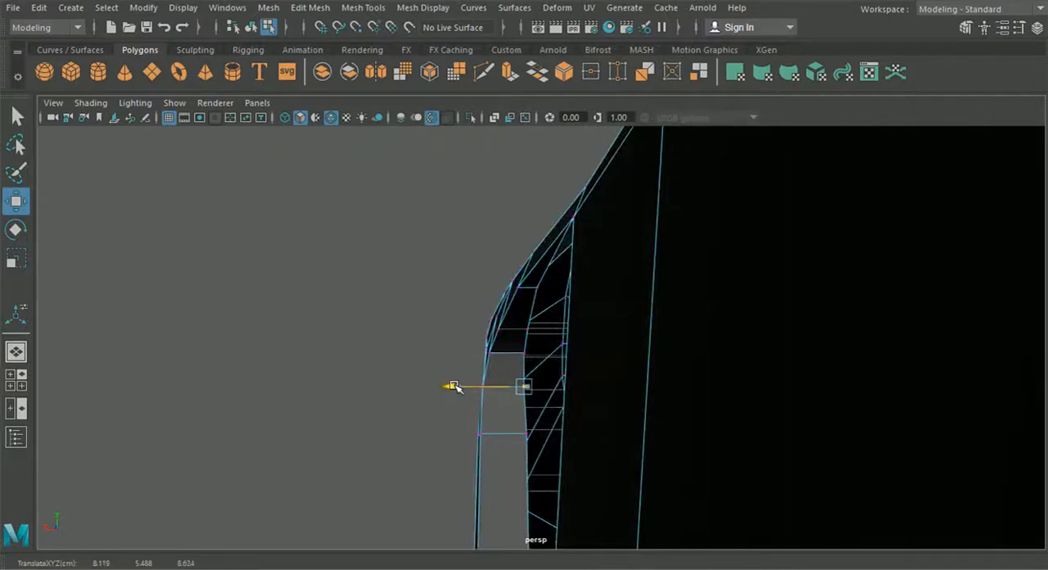
{"action": "left_click_drag", "start_coordinate": [521, 434], "coordinate": [472, 398], "text": "alt"}
{"action": "left_click", "coordinate": [506, 390]}
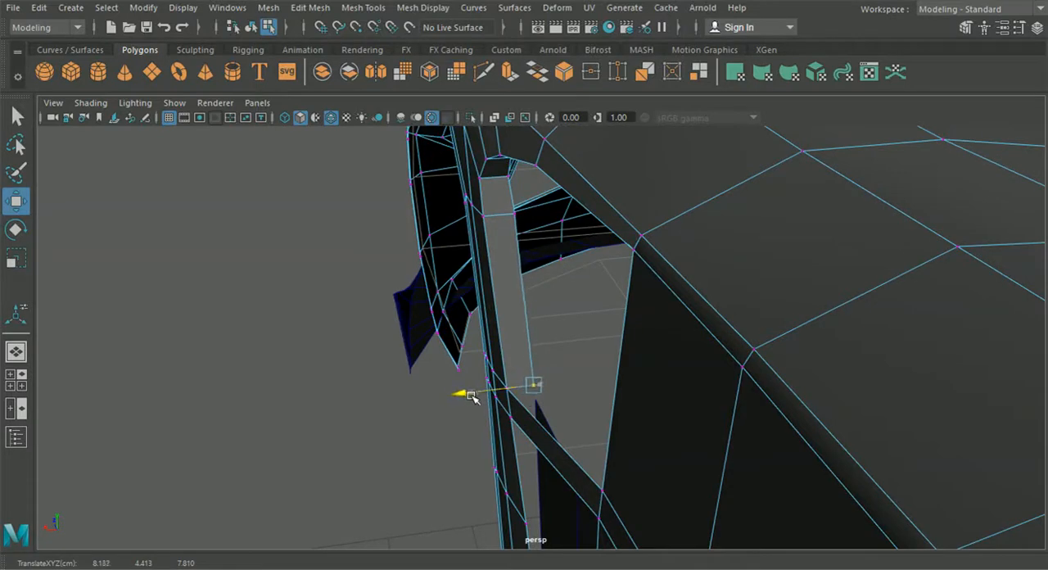
{"action": "left_click_drag", "start_coordinate": [518, 430], "coordinate": [500, 301], "text": "alt"}
{"action": "left_click", "coordinate": [550, 299]}
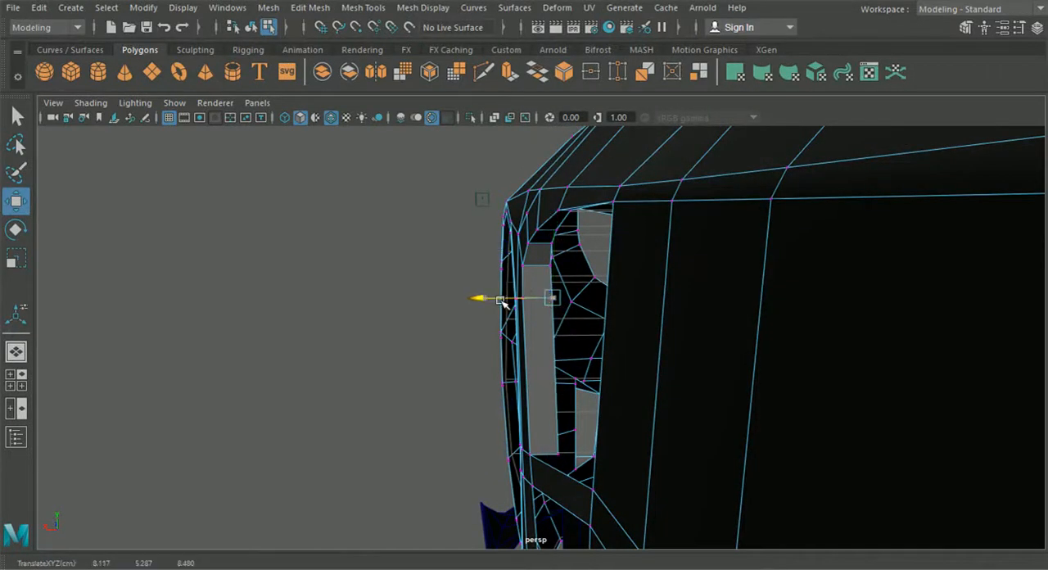
- Lower the three inner vertices of the vent's upper flange slightly in the side view
{"action": "left_click_drag", "start_coordinate": [471, 358], "coordinate": [626, 351], "text": "alt"}
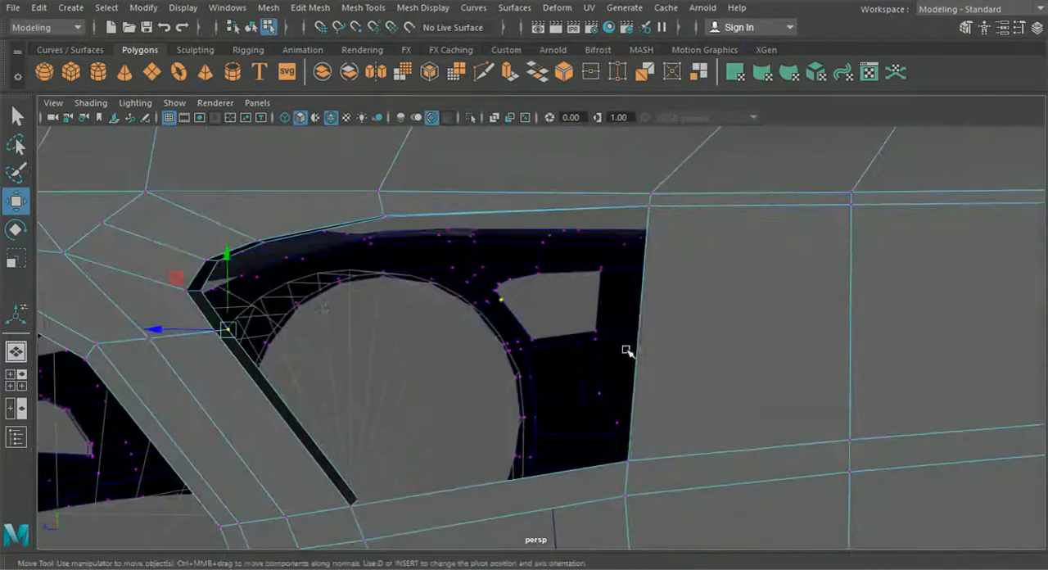
{"action": "left_click_drag", "start_coordinate": [286, 303], "coordinate": [410, 287], "text": "alt"}
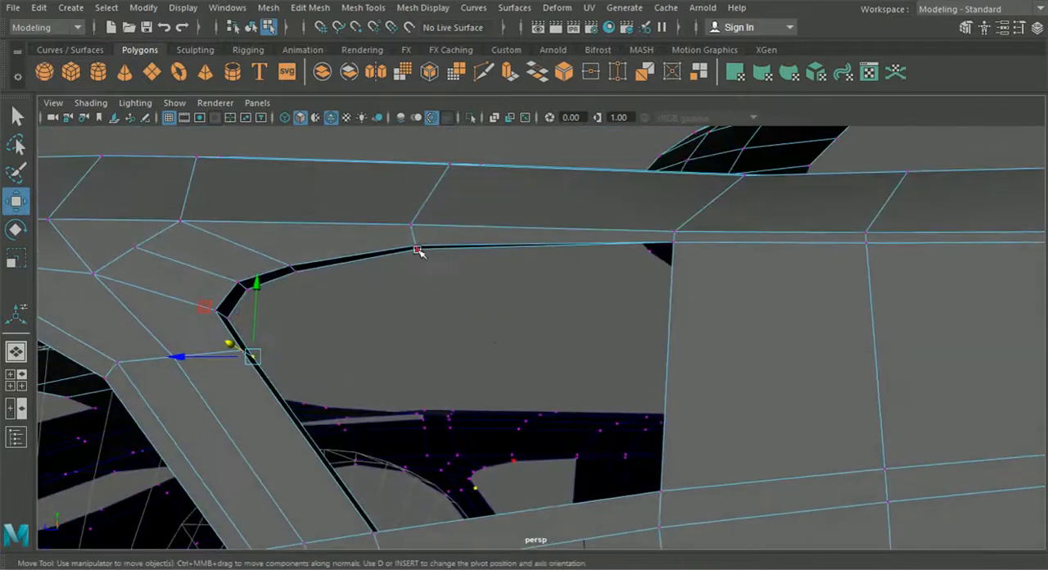
{"action": "left_click", "coordinate": [417, 249]}
{"action": "left_click", "coordinate": [295, 271], "text": "shift"}
{"action": "left_click", "coordinate": [246, 289], "text": "shift"}
{"action": "left_click", "coordinate": [19, 381]}
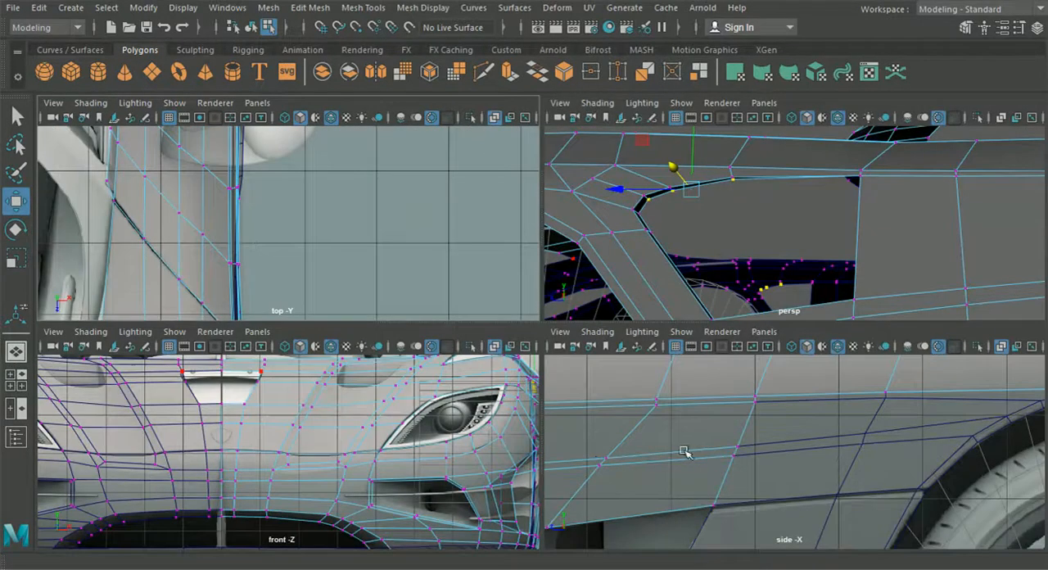
{"action": "key", "text": "space"}
{"action": "right_click_drag", "start_coordinate": [685, 454], "coordinate": [605, 416], "text": "alt"}
{"action": "middle_click_drag", "start_coordinate": [604, 415], "coordinate": [746, 374], "text": "alt"}
{"action": "right_click_drag", "start_coordinate": [746, 374], "coordinate": [355, 372], "text": "alt"}
{"action": "middle_click_drag", "start_coordinate": [355, 372], "coordinate": [376, 398], "text": "alt"}
{"action": "right_click_drag", "start_coordinate": [377, 399], "coordinate": [516, 339], "text": "alt"}
{"action": "left_click_drag", "start_coordinate": [406, 258], "coordinate": [405, 270]}
- Reposition the upper flange's inner vertices individually to follow the vent contour in the side reference image
{"action": "scroll", "coordinate": [468, 333], "scroll_direction": "up", "scroll_amount": 2}
{"action": "left_click_drag", "start_coordinate": [475, 345], "coordinate": [442, 329]}
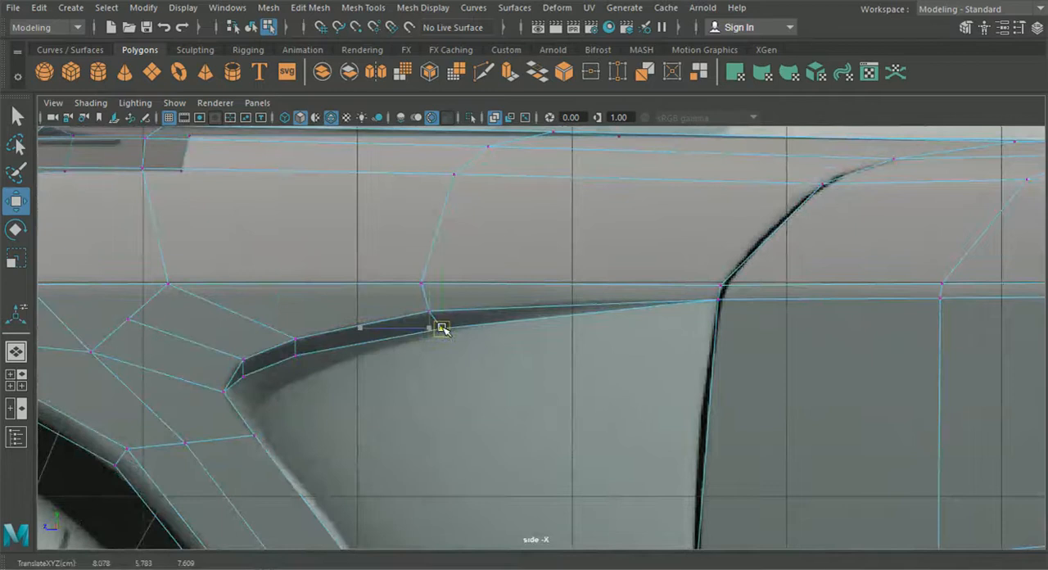
{"action": "left_click_drag", "start_coordinate": [320, 384], "coordinate": [341, 362]}
{"action": "mouse_move", "coordinate": [282, 397]}
{"action": "left_mouse_down"}
{"action": "mouse_move", "coordinate": [238, 371]}
{"action": "mouse_move", "coordinate": [274, 385]}
{"action": "left_mouse_up"}
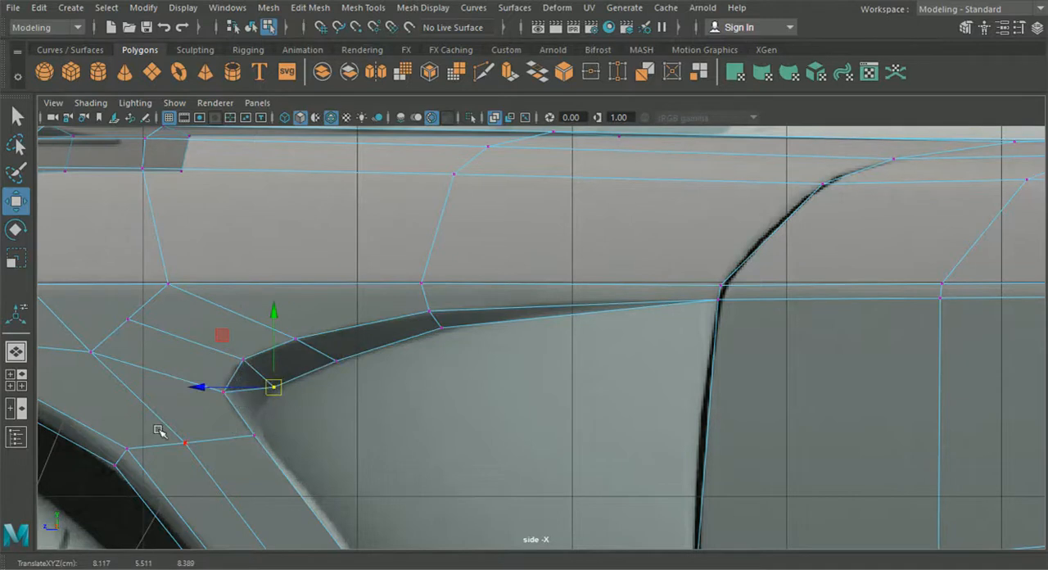
- Move the inner vertex at the vent flange's front corner rearward to match the side reference
{"action": "left_click", "coordinate": [16, 380]}
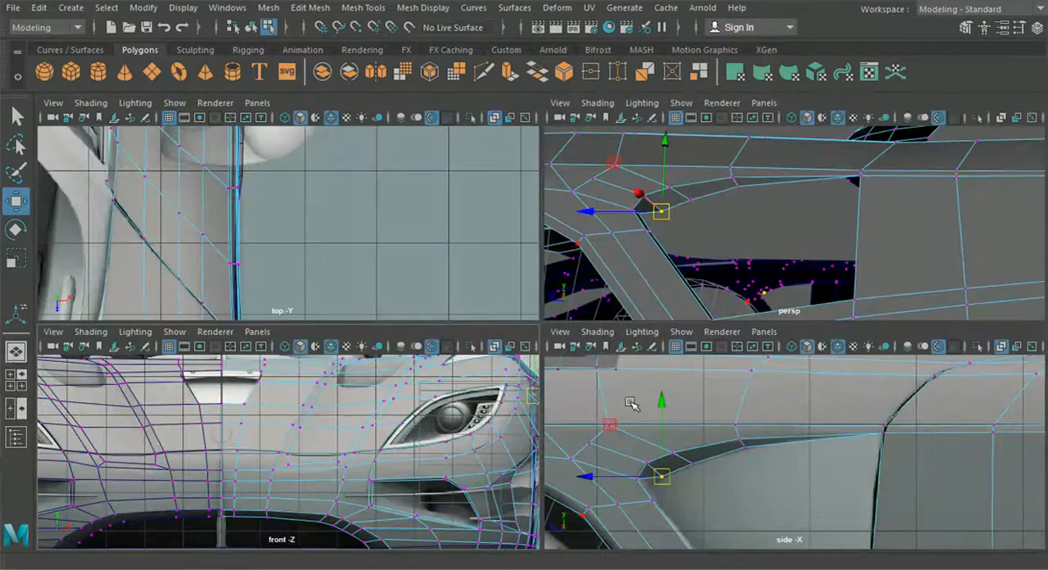
{"action": "left_click_drag", "start_coordinate": [680, 257], "coordinate": [670, 244], "text": "alt"}
{"action": "scroll", "coordinate": [668, 213], "scroll_direction": "up", "scroll_amount": 2}
{"action": "middle_click_drag", "start_coordinate": [664, 225], "coordinate": [826, 227], "text": "alt"}
{"action": "middle_click_drag", "start_coordinate": [647, 245], "coordinate": [735, 254], "text": "alt"}
{"action": "left_click", "coordinate": [599, 189]}
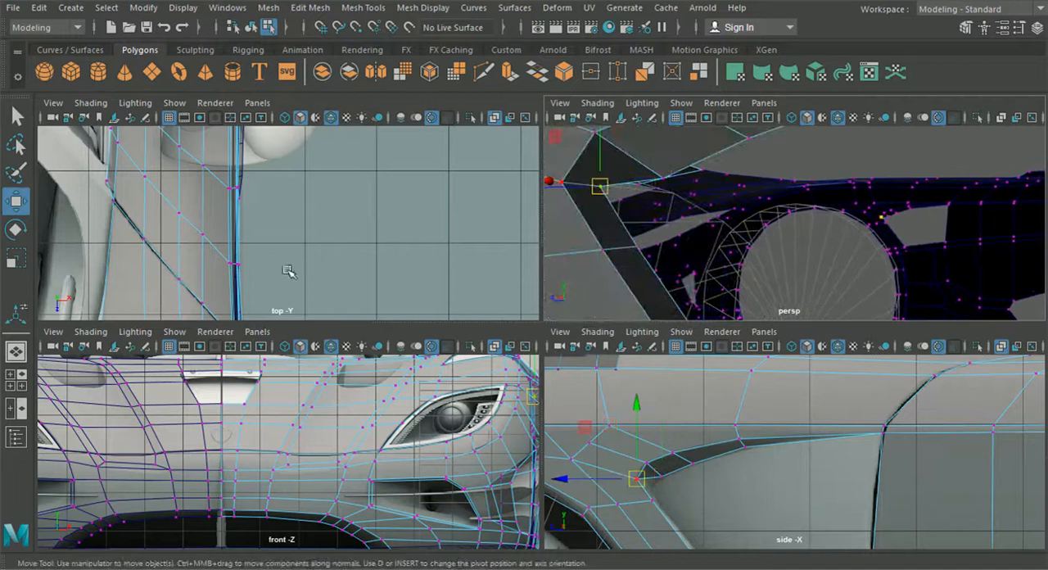
{"action": "left_click_drag", "start_coordinate": [563, 480], "coordinate": [585, 481]}
{"action": "left_click_drag", "start_coordinate": [659, 480], "coordinate": [656, 488]}
- Shift the inner vertex below the vent's front corner slightly rearward in the side view
{"action": "left_click", "coordinate": [639, 247]}
{"action": "middle_click_drag", "start_coordinate": [671, 295], "coordinate": [638, 214], "text": "alt"}
{"action": "right_click_drag", "start_coordinate": [685, 293], "coordinate": [667, 260], "text": "alt"}
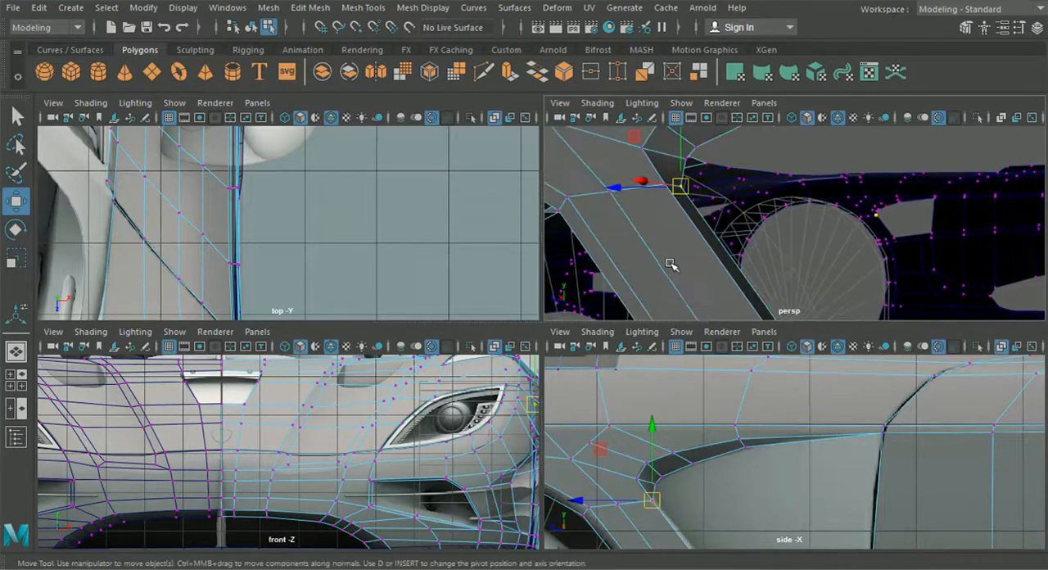
{"action": "middle_click_drag", "start_coordinate": [685, 271], "coordinate": [601, 190], "text": "alt"}
{"action": "middle_click_drag", "start_coordinate": [673, 484], "coordinate": [661, 418], "text": "alt"}
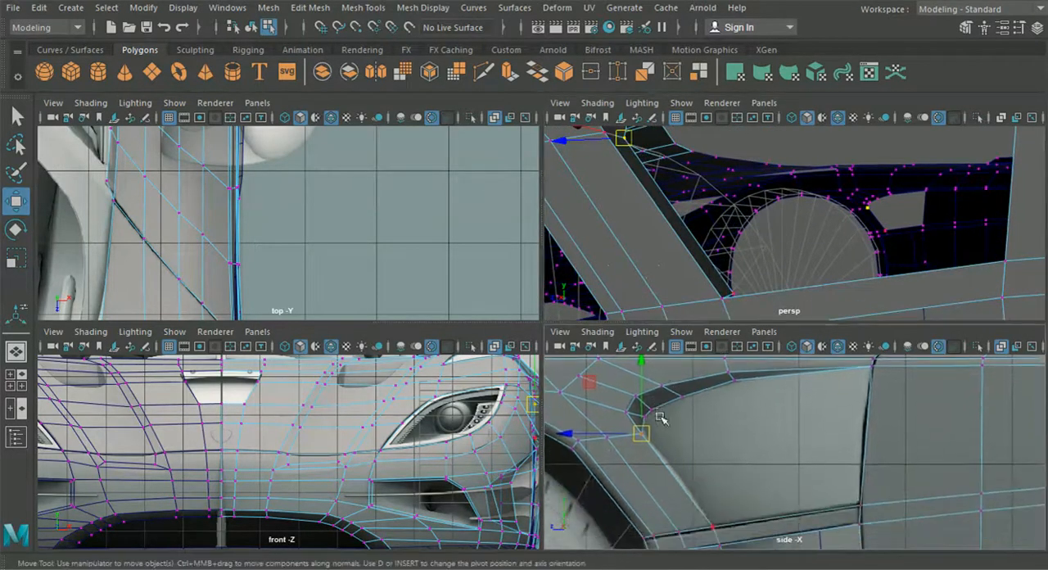
{"action": "left_click_drag", "start_coordinate": [578, 434], "coordinate": [582, 433]}
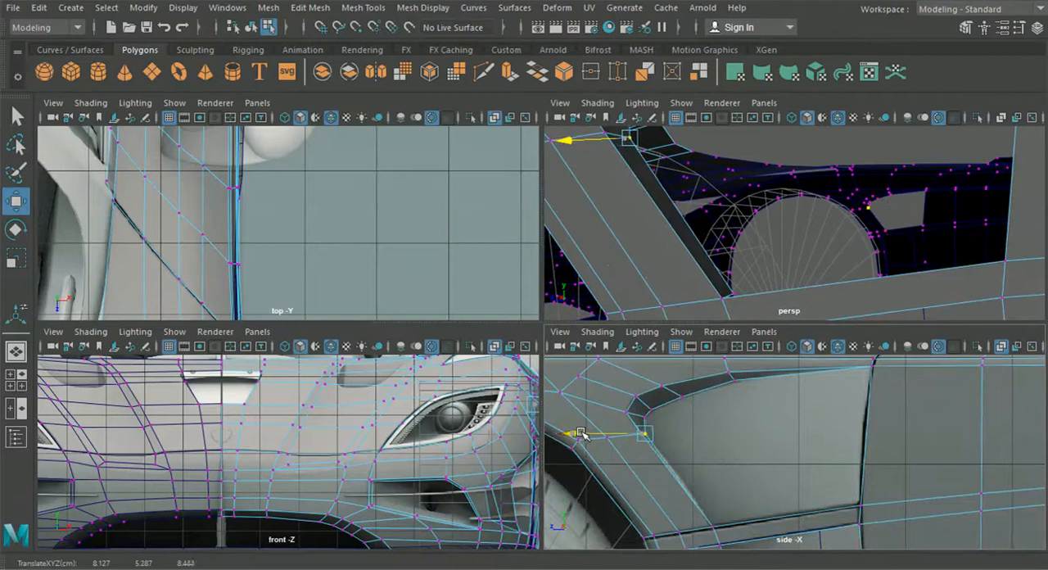
- Refine the inner vertices around the vent's front corner and upper edge against the side reference image
{"action": "key", "text": "space"}
{"action": "middle_click_drag", "start_coordinate": [409, 297], "coordinate": [672, 358], "text": "alt"}
{"action": "scroll", "coordinate": [510, 354], "scroll_direction": "up", "scroll_amount": 5}
{"action": "left_click_drag", "start_coordinate": [449, 322], "coordinate": [477, 320]}
{"action": "left_click_drag", "start_coordinate": [575, 249], "coordinate": [601, 278]}
{"action": "left_click_drag", "start_coordinate": [581, 272], "coordinate": [580, 273]}
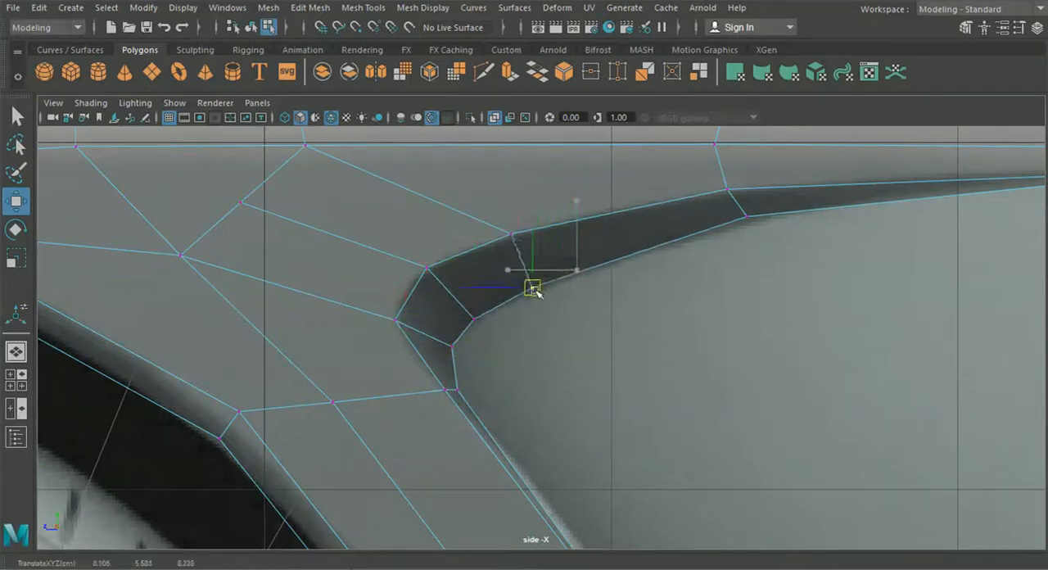
{"action": "middle_click_drag", "start_coordinate": [691, 287], "coordinate": [585, 311], "text": "alt"}
{"action": "left_click_drag", "start_coordinate": [620, 236], "coordinate": [639, 244]}
{"action": "middle_click_drag", "start_coordinate": [660, 265], "coordinate": [550, 275], "text": "alt"}
{"action": "middle_click_drag", "start_coordinate": [548, 332], "coordinate": [561, 230], "text": "alt"}
- Examine the vent flange and the body side towards the rear wheel arch in perspective
{"action": "left_click", "coordinate": [16, 352]}
{"action": "left_click_drag", "start_coordinate": [433, 385], "coordinate": [526, 384], "text": "alt"}
{"action": "scroll", "coordinate": [526, 384], "scroll_direction": "up", "scroll_amount": 5}
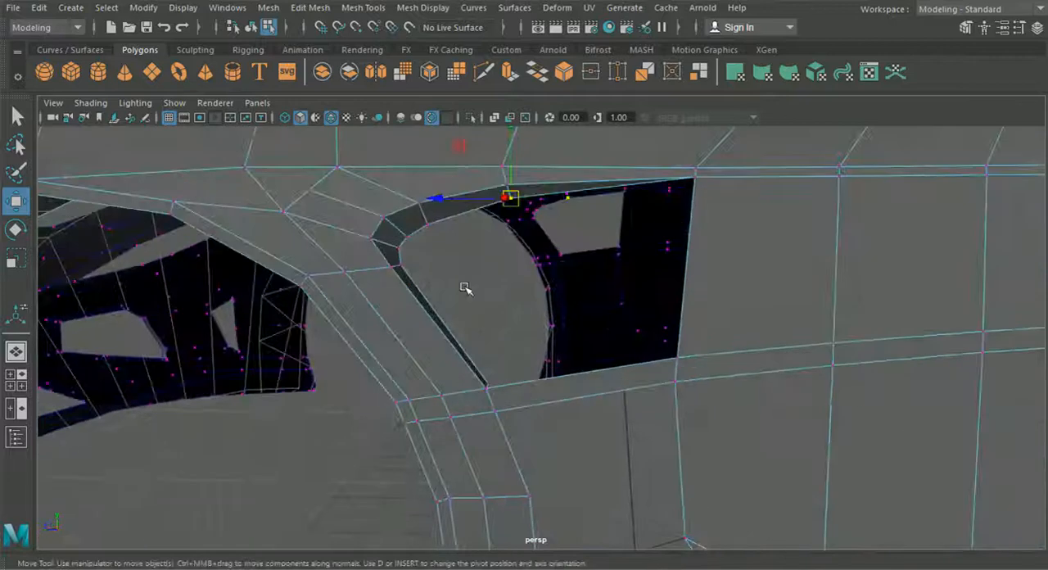
{"action": "middle_click_drag", "start_coordinate": [441, 257], "coordinate": [495, 297], "text": "alt"}
{"action": "right_click_drag", "start_coordinate": [471, 260], "coordinate": [520, 245]}
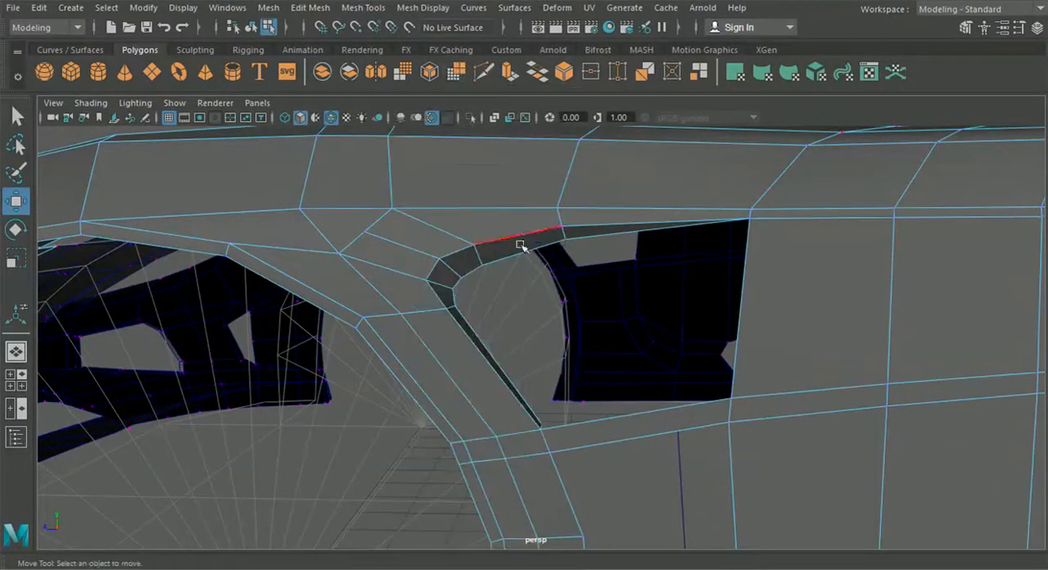
{"action": "left_click", "coordinate": [457, 286]}
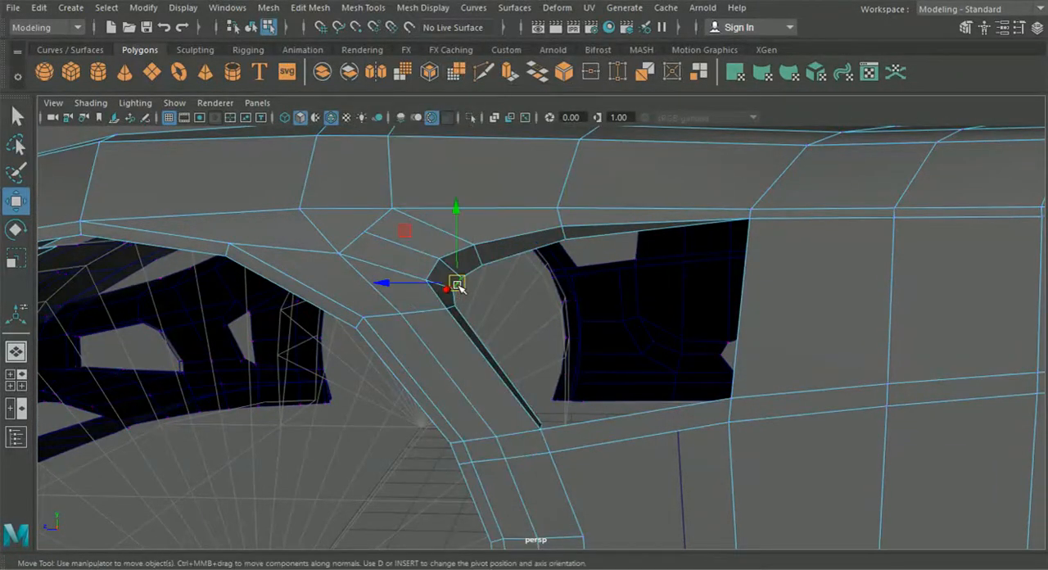
{"action": "left_click_drag", "start_coordinate": [610, 235], "coordinate": [550, 324], "text": "alt"}
{"action": "middle_click_drag", "start_coordinate": [551, 323], "coordinate": [538, 324], "text": "alt"}
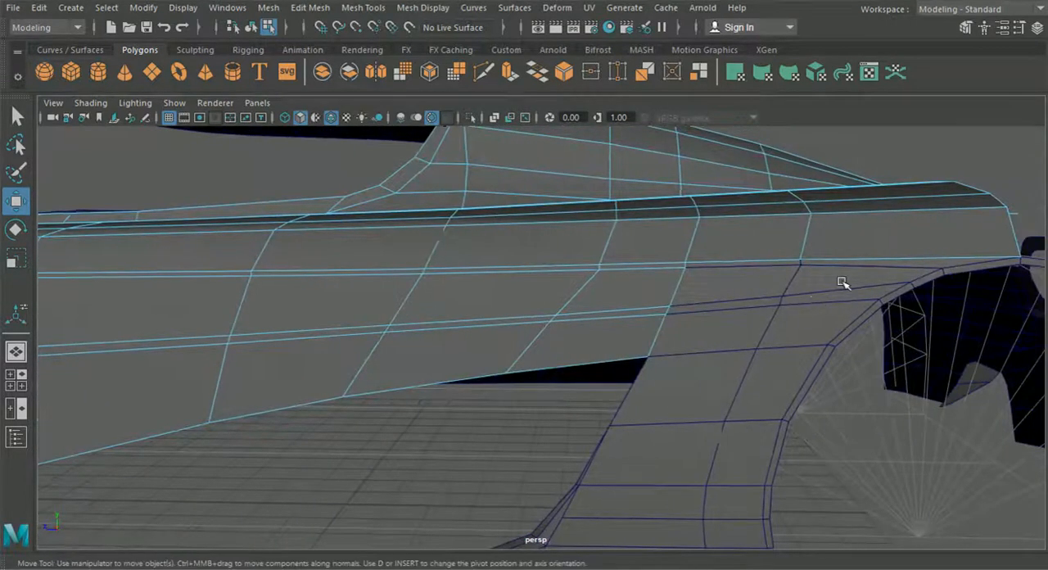
- Nudge the vertex on the rear fender's upper edge loop to line up with the adjoining body edge
{"action": "left_click", "coordinate": [768, 284]}
{"action": "middle_click_drag", "start_coordinate": [762, 285], "coordinate": [696, 284], "text": "alt"}
{"action": "right_click_drag", "start_coordinate": [747, 271], "coordinate": [693, 112]}
{"action": "scroll", "coordinate": [737, 240], "scroll_direction": "up", "scroll_amount": 5}
{"action": "left_click", "coordinate": [878, 208]}
{"action": "middle_click_drag", "start_coordinate": [884, 206], "coordinate": [785, 222], "text": "alt"}
{"action": "left_click_drag", "start_coordinate": [777, 146], "coordinate": [775, 150]}
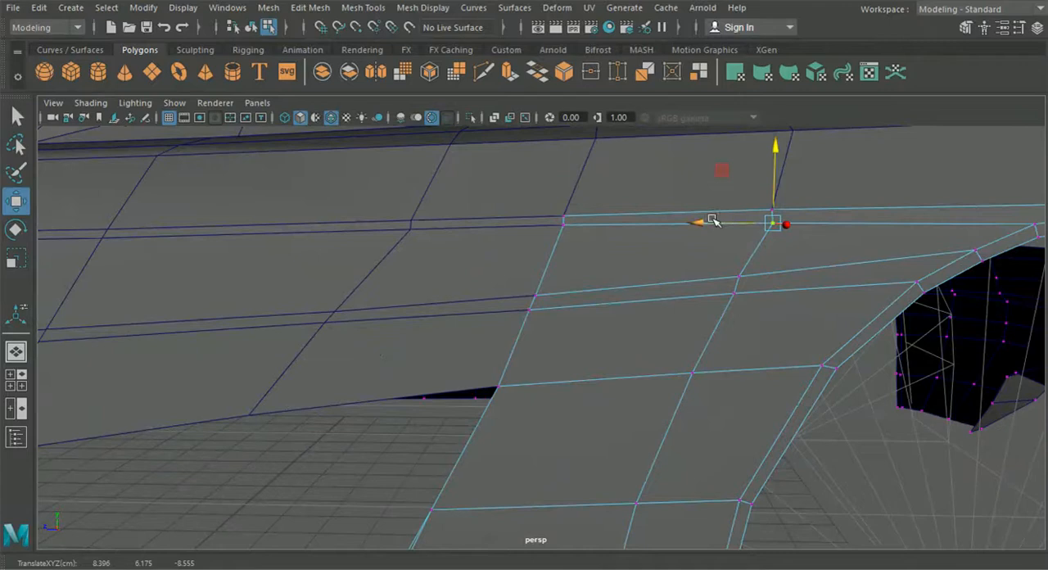
{"action": "left_click_drag", "start_coordinate": [706, 219], "coordinate": [629, 295], "text": "alt"}
{"action": "left_click_drag", "start_coordinate": [695, 172], "coordinate": [411, 258], "text": "alt"}
{"action": "left_click_drag", "start_coordinate": [368, 294], "coordinate": [374, 293]}
- Extrude the inner edges of the vent's upper flange and front corner downward to form the recessed panel
{"action": "left_click_drag", "start_coordinate": [456, 344], "coordinate": [669, 303], "text": "alt"}
{"action": "left_click_drag", "start_coordinate": [587, 271], "coordinate": [785, 248]}
{"action": "left_click", "coordinate": [649, 302]}
{"action": "middle_click_drag", "start_coordinate": [198, 409], "coordinate": [540, 309], "text": "alt"}
{"action": "middle_click_drag", "start_coordinate": [176, 426], "coordinate": [514, 378], "text": "alt"}
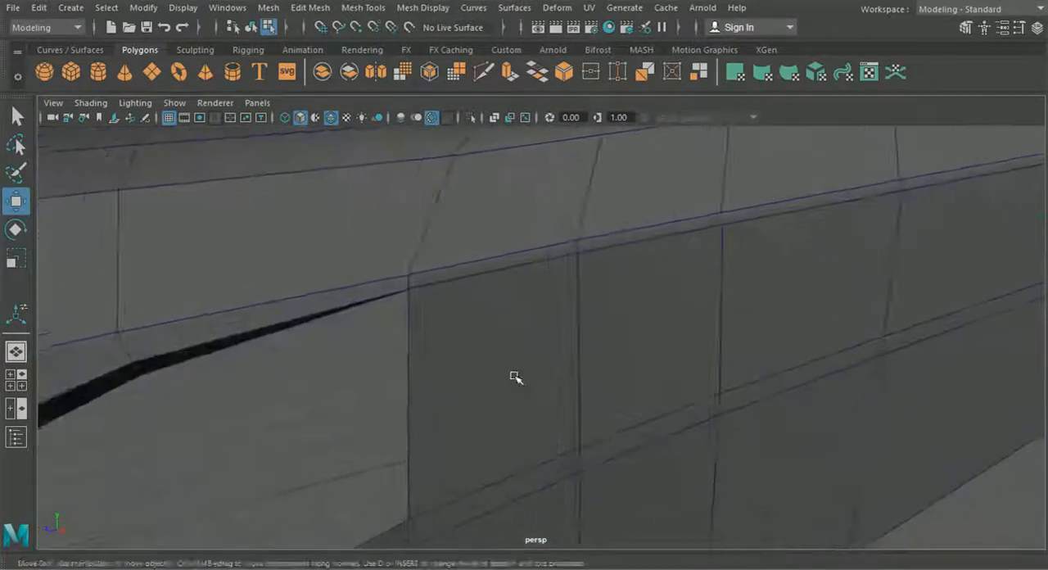
{"action": "left_click_drag", "start_coordinate": [514, 378], "coordinate": [349, 365], "text": "alt"}
{"action": "middle_click_drag", "start_coordinate": [349, 365], "coordinate": [611, 394], "text": "alt"}
{"action": "left_click", "coordinate": [438, 291]}
{"action": "right_click_drag", "start_coordinate": [424, 245], "coordinate": [424, 72]}
{"action": "scroll", "coordinate": [458, 236], "scroll_direction": "up", "scroll_amount": 5}
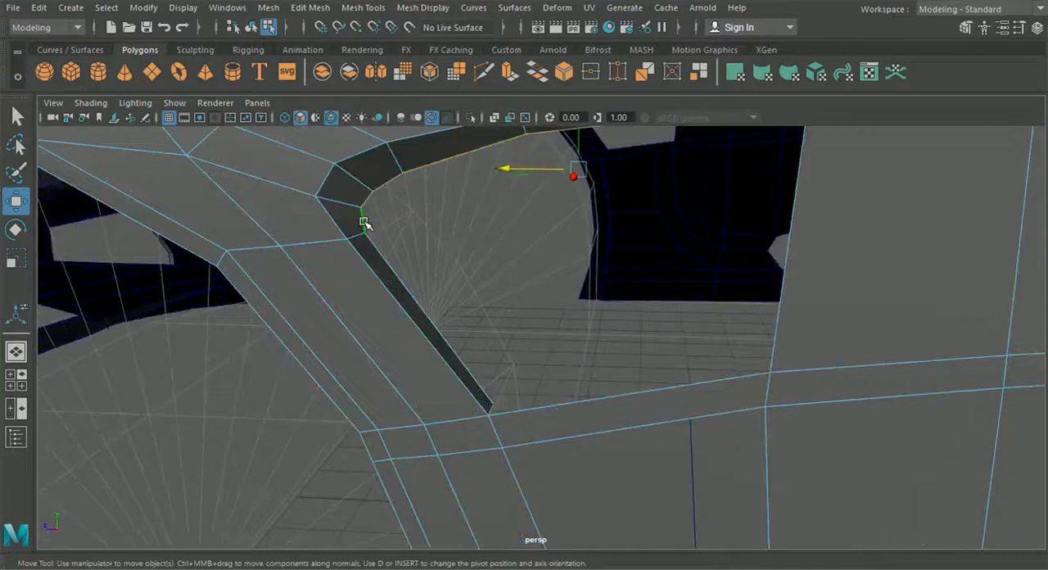
{"action": "scroll", "coordinate": [589, 276], "scroll_direction": "down", "scroll_amount": 3}
{"action": "key", "text": "ctrl+e"}
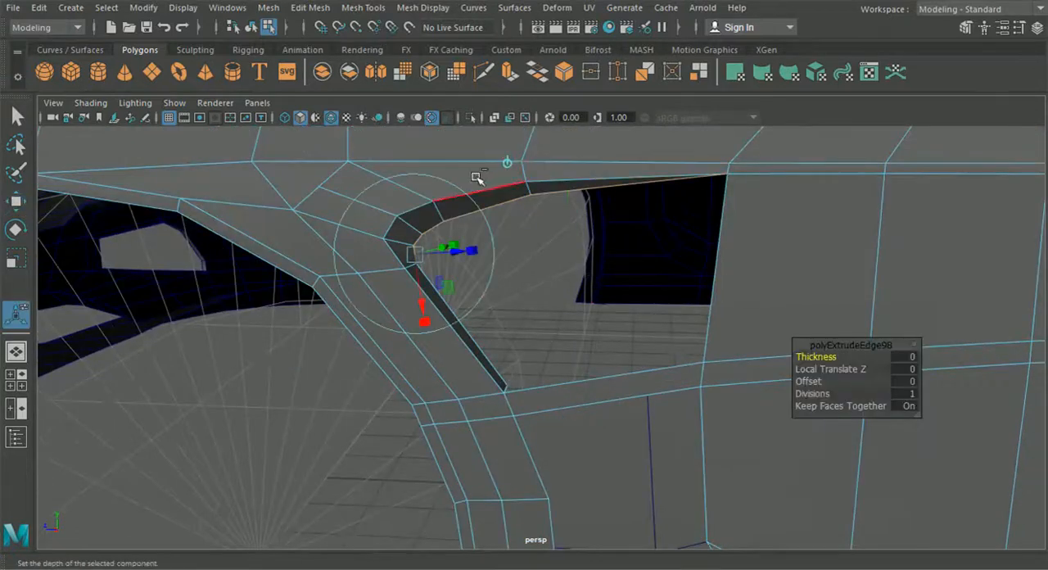
{"action": "left_click_drag", "start_coordinate": [566, 171], "coordinate": [587, 327]}
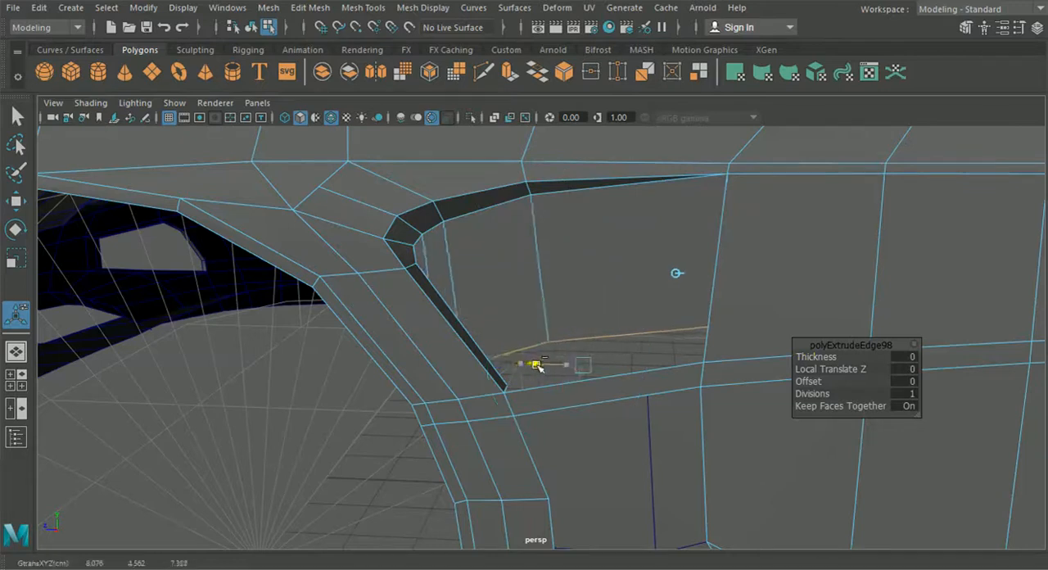
{"action": "left_click_drag", "start_coordinate": [524, 366], "coordinate": [585, 283], "text": "alt"}
- Snap the recessed panel's lower rear vertex onto the loop vertex at the door's front edge
{"action": "right_click_drag", "start_coordinate": [697, 227], "coordinate": [599, 119]}
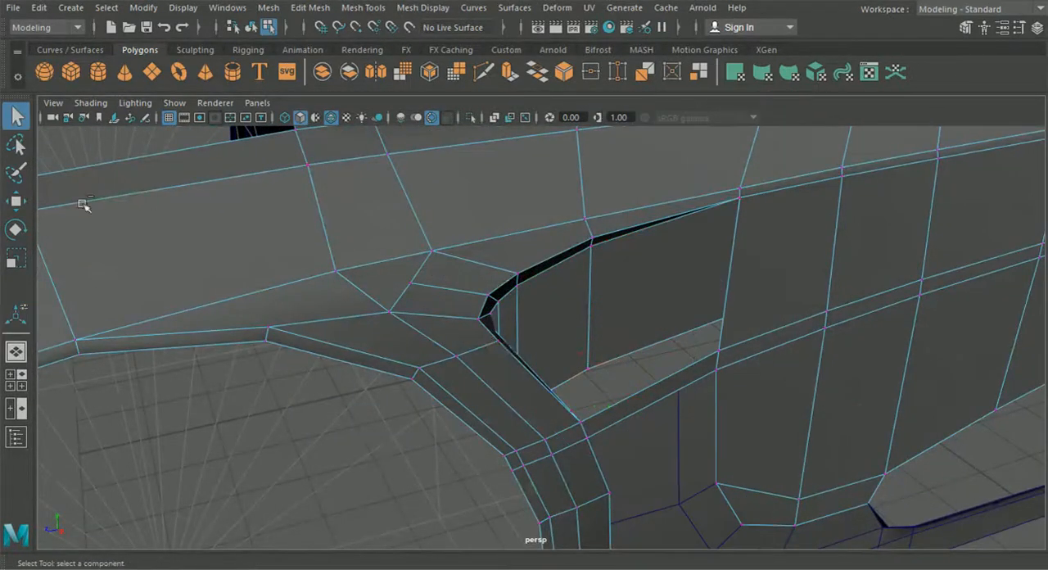
{"action": "left_click", "coordinate": [16, 201]}
{"action": "left_click_drag", "start_coordinate": [461, 295], "coordinate": [206, 344], "text": "alt"}
{"action": "middle_click_drag", "start_coordinate": [205, 344], "coordinate": [366, 335], "text": "alt"}
{"action": "left_click_drag", "start_coordinate": [366, 334], "coordinate": [470, 437], "text": "alt"}
{"action": "scroll", "coordinate": [461, 423], "scroll_direction": "down", "scroll_amount": 5}
{"action": "middle_click_drag", "start_coordinate": [608, 344], "coordinate": [468, 339], "text": "alt"}
{"action": "scroll", "coordinate": [468, 291], "scroll_direction": "up", "scroll_amount": 5}
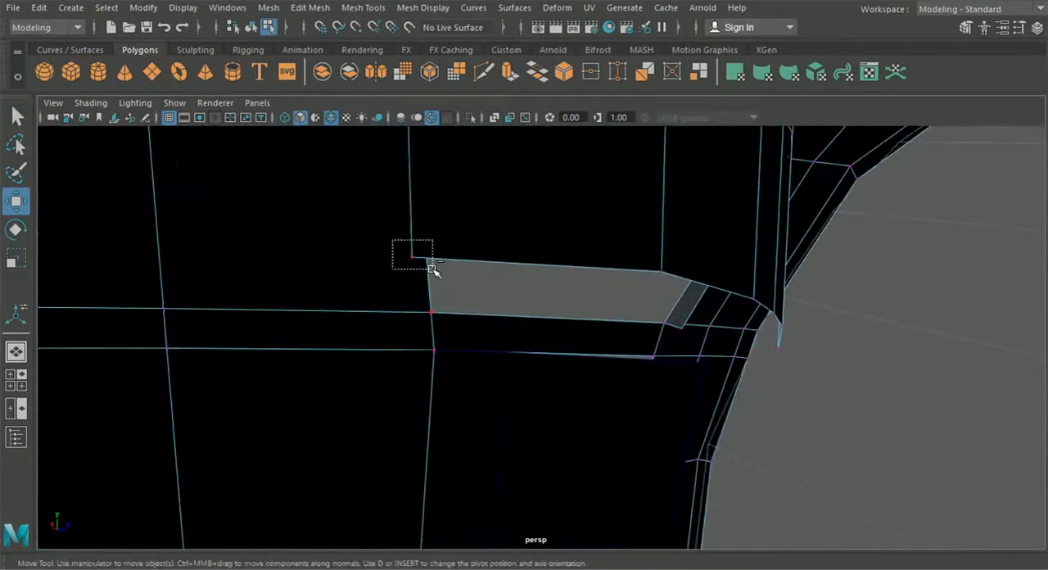
{"action": "left_click_drag", "start_coordinate": [412, 258], "coordinate": [431, 309]}
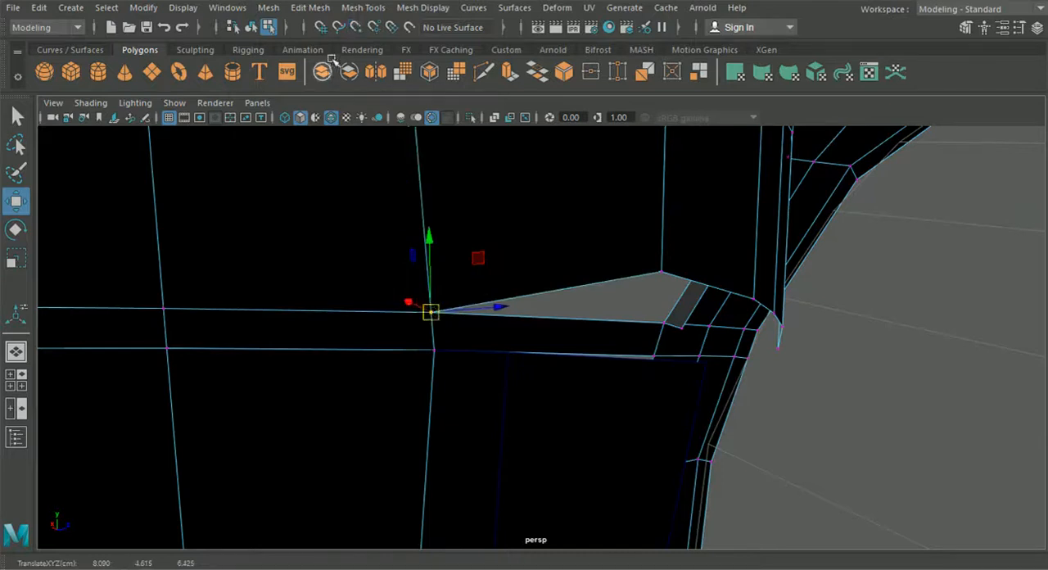
- Merge the overlapping vertices at the recessed panel's lower rear corner with a 0.01 distance threshold
{"action": "left_click_drag", "start_coordinate": [356, 232], "coordinate": [467, 326]}
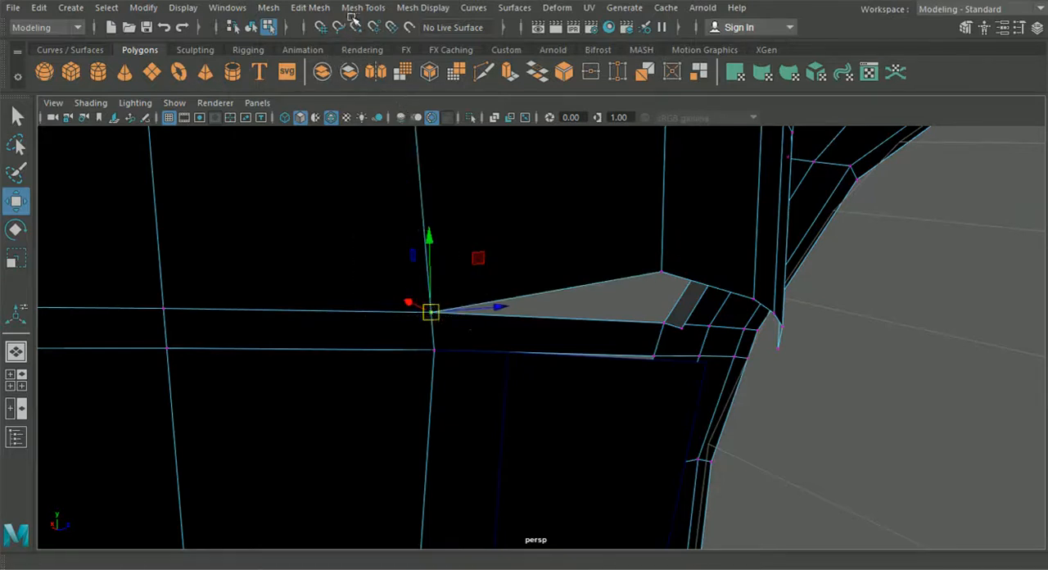
{"action": "left_click", "coordinate": [311, 8]}
{"action": "left_click", "coordinate": [350, 150]}
{"action": "left_click_drag", "start_coordinate": [351, 156], "coordinate": [462, 358], "text": "alt"}
{"action": "scroll", "coordinate": [463, 358], "scroll_direction": "up", "scroll_amount": 3}
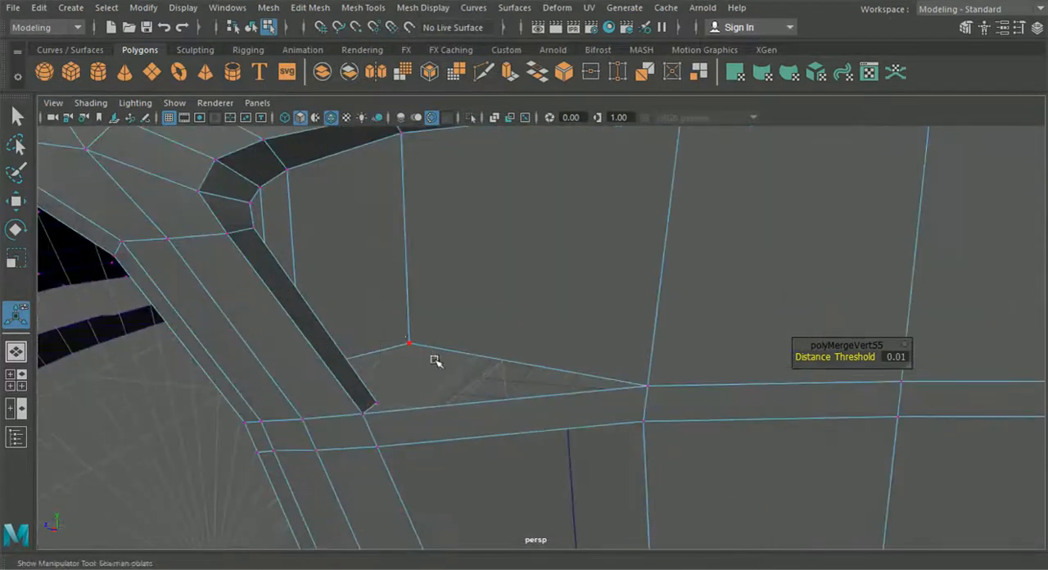
{"action": "left_click", "coordinate": [16, 380]}
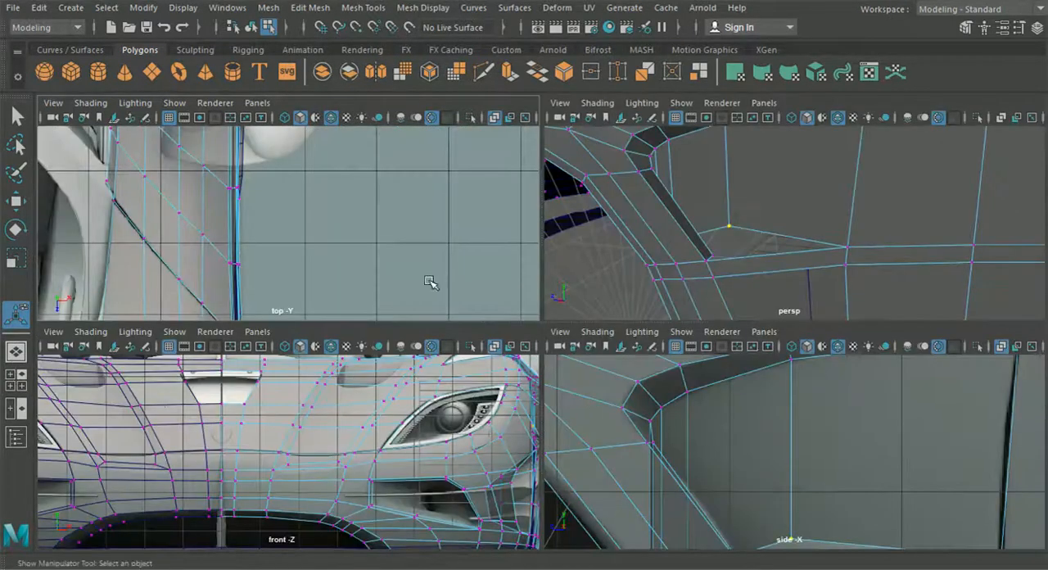
- Reposition the recessed vent panel's lower vertices in the side view so they sit on the seam above the lower side panel
{"action": "key", "text": "space"}
{"action": "scroll", "coordinate": [674, 450], "scroll_direction": "down", "scroll_amount": 6}
{"action": "scroll", "coordinate": [674, 451], "scroll_direction": "up", "scroll_amount": 1}
{"action": "middle_click_drag", "start_coordinate": [674, 452], "coordinate": [669, 406], "text": "alt"}
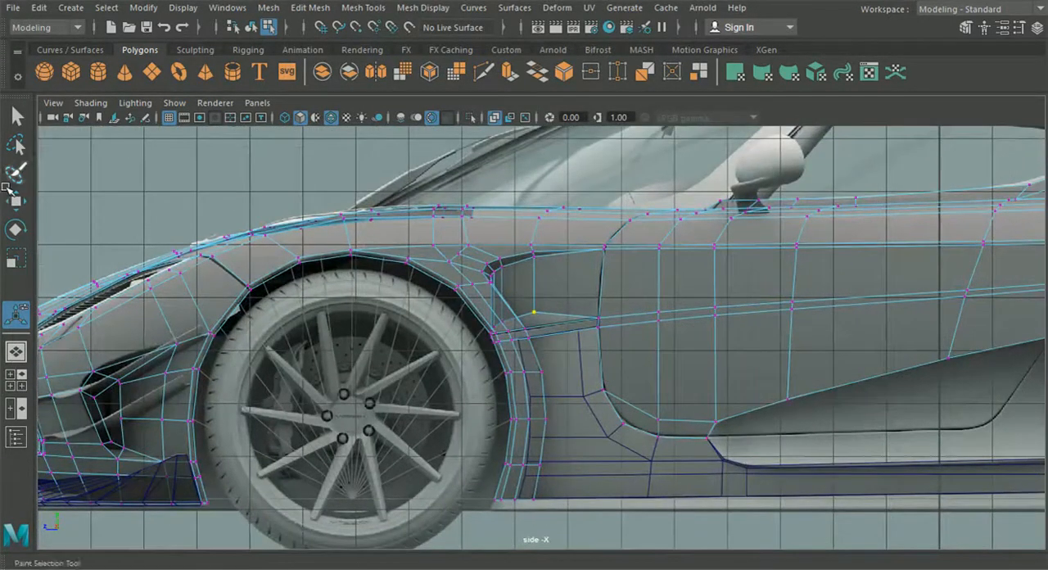
{"action": "key", "text": "w"}
{"action": "scroll", "coordinate": [456, 300], "scroll_direction": "up", "scroll_amount": 3}
{"action": "left_click_drag", "start_coordinate": [529, 286], "coordinate": [588, 309]}
{"action": "scroll", "coordinate": [593, 311], "scroll_direction": "up", "scroll_amount": 4}
{"action": "left_click_drag", "start_coordinate": [642, 276], "coordinate": [646, 278]}
{"action": "left_click_drag", "start_coordinate": [376, 263], "coordinate": [550, 295]}
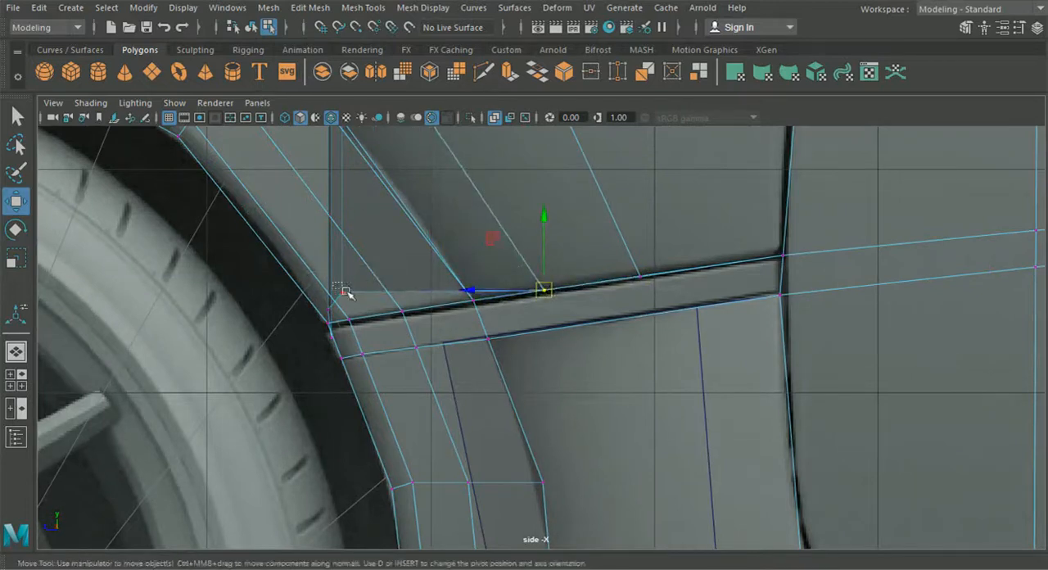
{"action": "left_click_drag", "start_coordinate": [345, 295], "coordinate": [453, 303]}
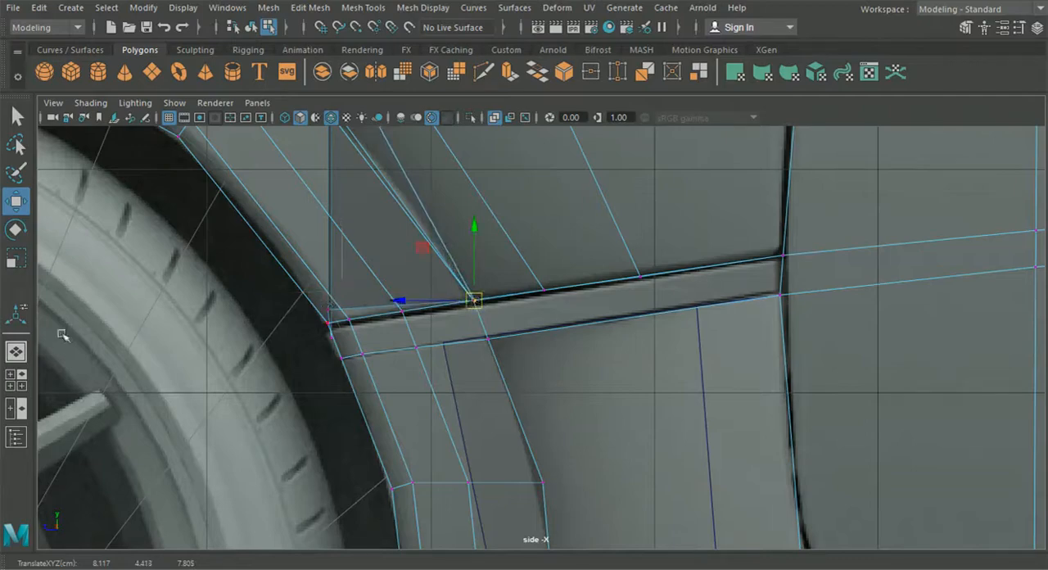
- Adjust the sideways depth of the recessed panel's lower front vertex in the perspective view to follow the wheel arch strip
{"action": "left_click", "coordinate": [17, 352]}
{"action": "left_click_drag", "start_coordinate": [369, 377], "coordinate": [721, 329], "text": "alt"}
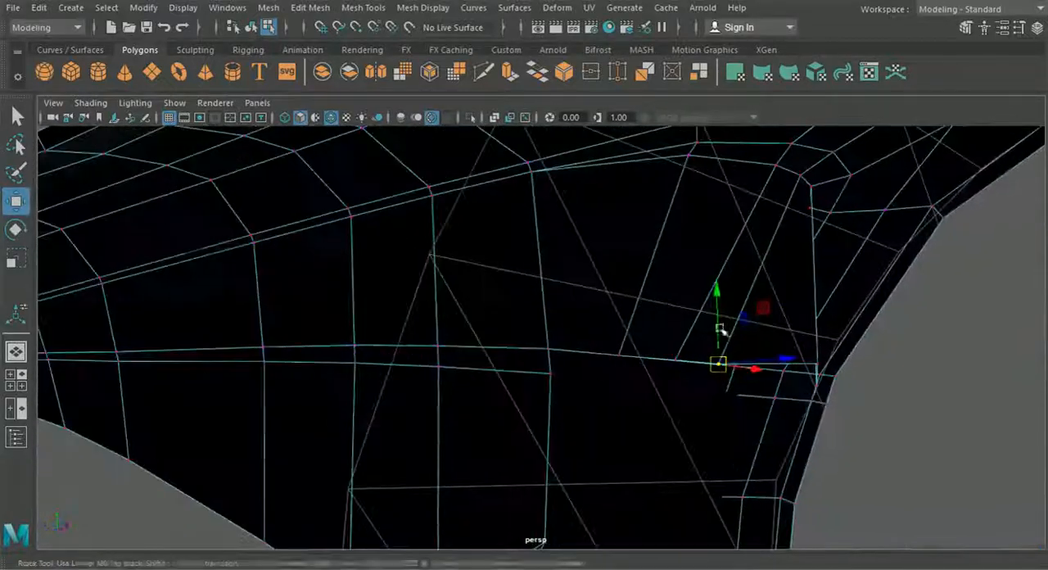
{"action": "middle_click_drag", "start_coordinate": [721, 330], "coordinate": [536, 328], "text": "alt"}
{"action": "scroll", "coordinate": [544, 352], "scroll_direction": "up", "scroll_amount": 2}
{"action": "left_click_drag", "start_coordinate": [546, 356], "coordinate": [646, 371], "text": "alt"}
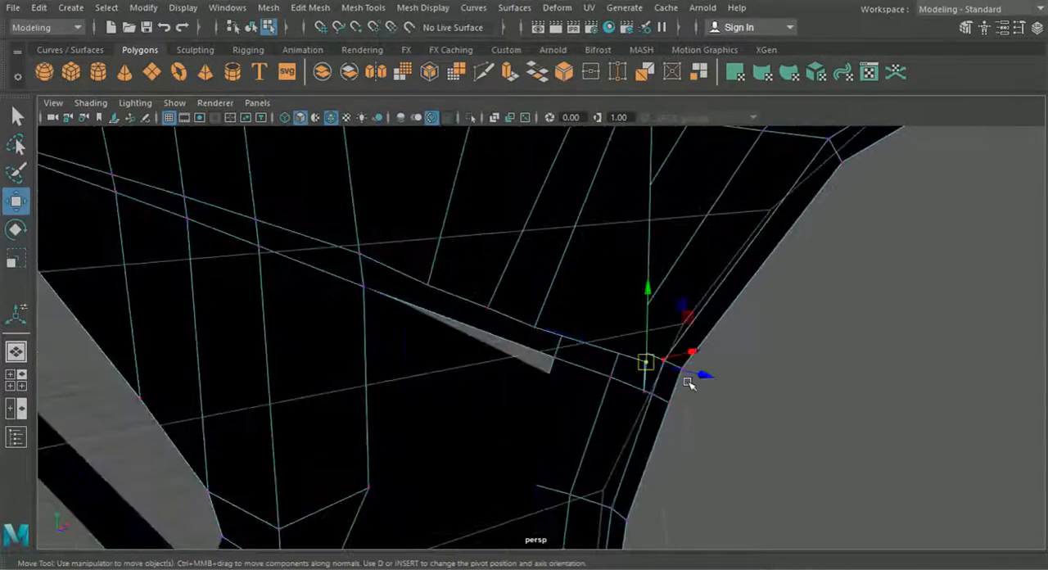
{"action": "left_click_drag", "start_coordinate": [711, 377], "coordinate": [644, 383]}
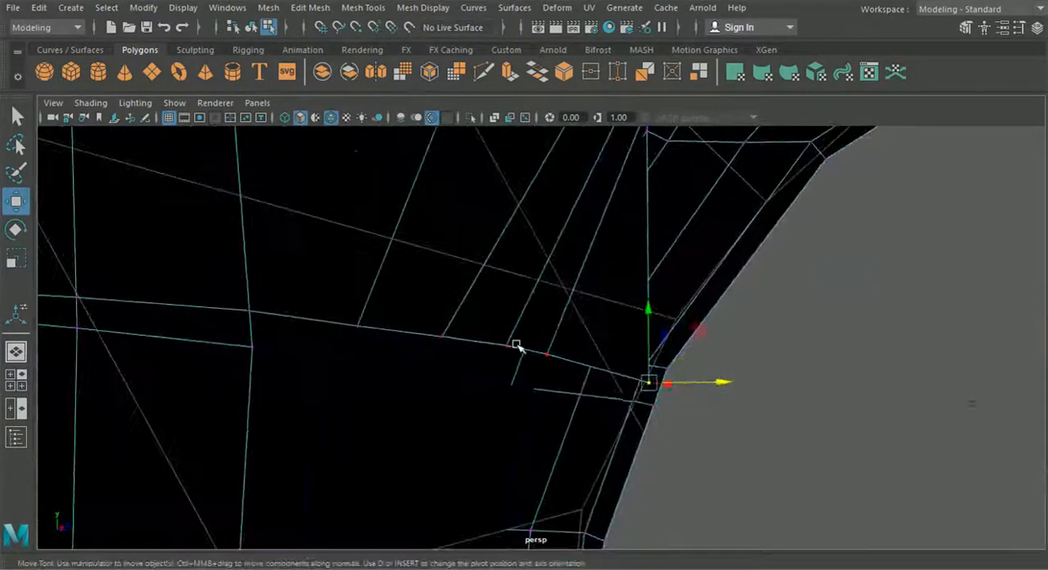
{"action": "left_click_drag", "start_coordinate": [578, 349], "coordinate": [475, 400], "text": "alt"}
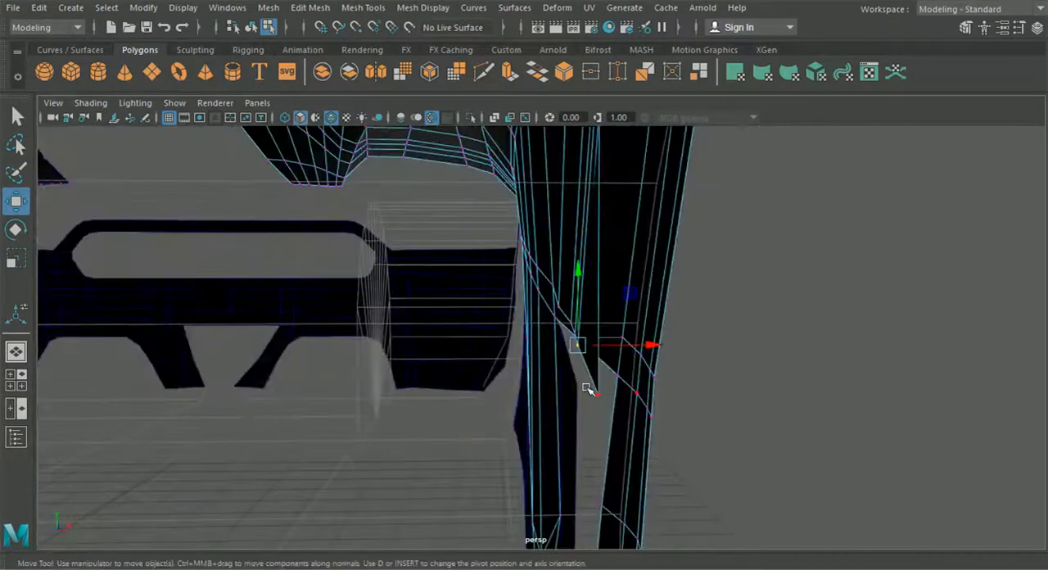
{"action": "left_click_drag", "start_coordinate": [604, 402], "coordinate": [366, 432], "text": "alt"}
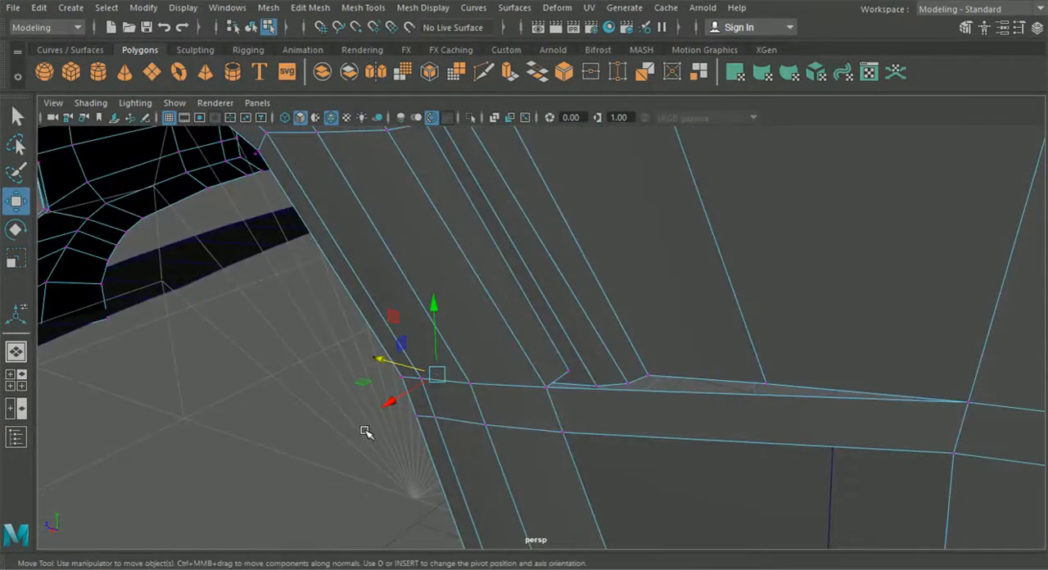
- Bring the recessed panel's lower front vertex onto the adjacent corner vertex and merge them with a 0.01 distance threshold
{"action": "left_click_drag", "start_coordinate": [438, 379], "coordinate": [566, 369]}
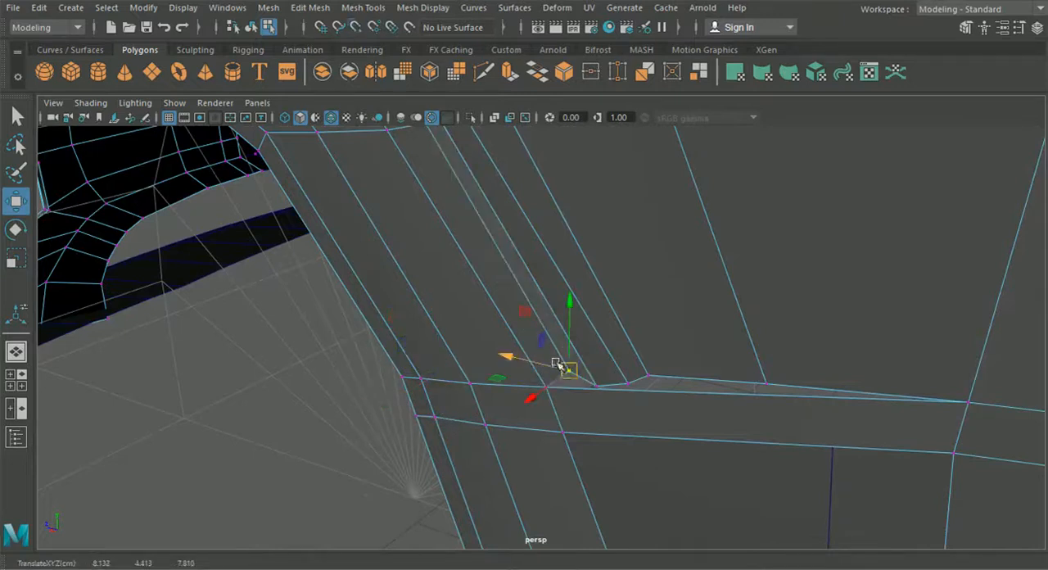
{"action": "left_click_drag", "start_coordinate": [545, 255], "coordinate": [579, 383]}
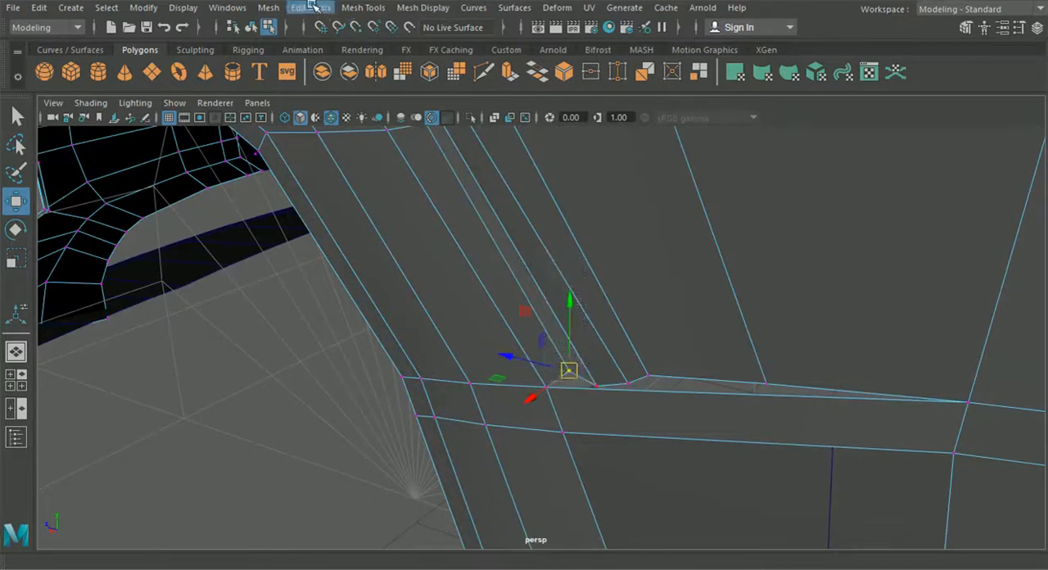
{"action": "left_click", "coordinate": [310, 7]}
{"action": "left_click", "coordinate": [344, 152]}
{"action": "left_click_drag", "start_coordinate": [539, 336], "coordinate": [417, 358], "text": "alt"}
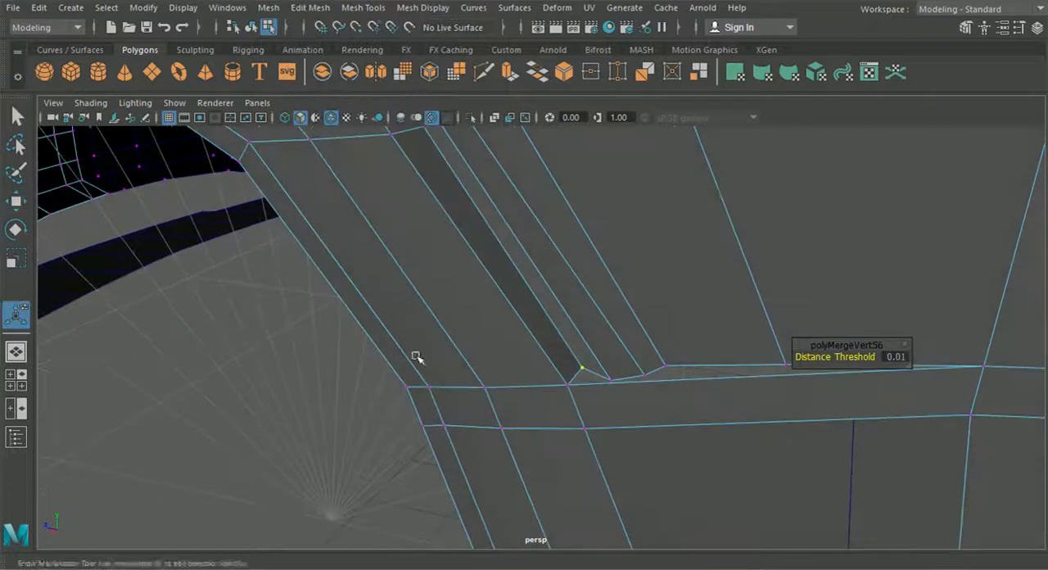
- Line up the recessed panel's lower vertices near the front corner with the seam in the side view
{"action": "left_click", "coordinate": [16, 380]}
{"action": "key", "text": "space"}
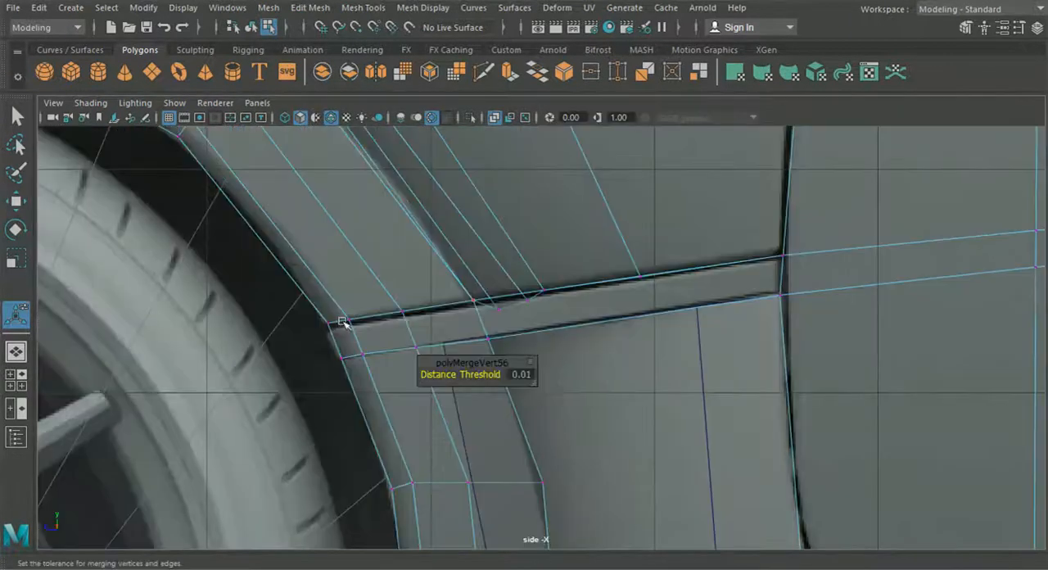
{"action": "left_click", "coordinate": [18, 203]}
{"action": "scroll", "coordinate": [504, 261], "scroll_direction": "up", "scroll_amount": 3}
{"action": "left_click_drag", "start_coordinate": [509, 272], "coordinate": [563, 267]}
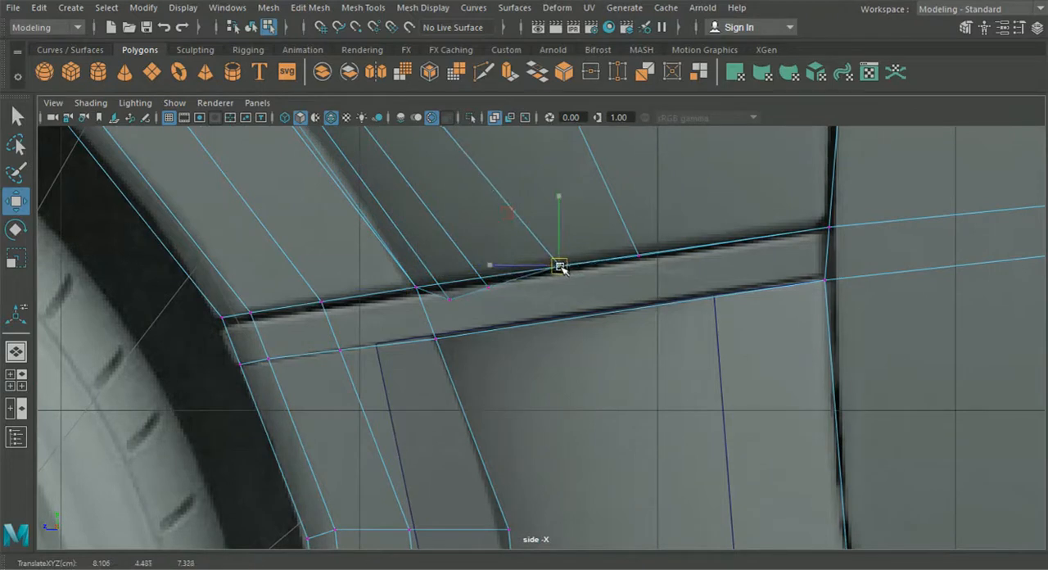
{"action": "left_click_drag", "start_coordinate": [509, 313], "coordinate": [471, 270]}
{"action": "left_click_drag", "start_coordinate": [481, 278], "coordinate": [489, 285]}
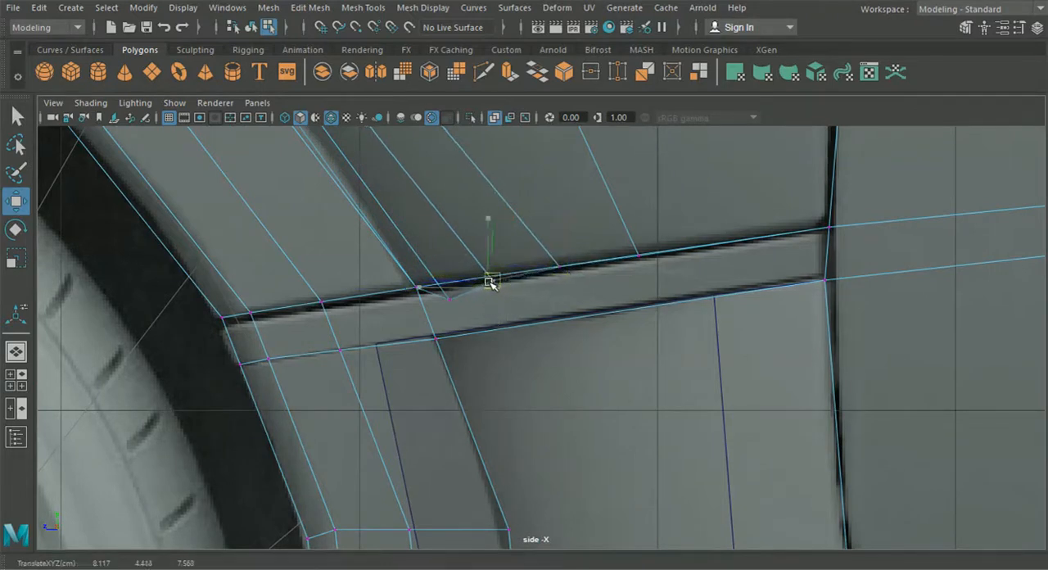
{"action": "left_click_drag", "start_coordinate": [483, 321], "coordinate": [449, 284]}
- Fine-tune the remaining lower vertices toward the panel's rear so the bottom edge follows the reference seam
{"action": "scroll", "coordinate": [469, 286], "scroll_direction": "down", "scroll_amount": 5}
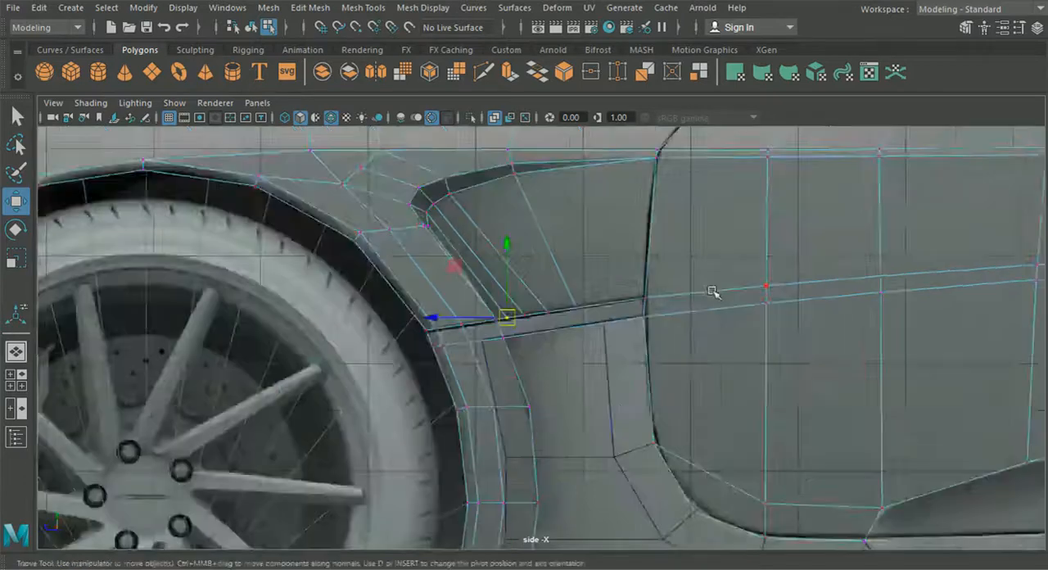
{"action": "scroll", "coordinate": [561, 334], "scroll_direction": "up", "scroll_amount": 2}
{"action": "scroll", "coordinate": [565, 342], "scroll_direction": "up", "scroll_amount": 6}
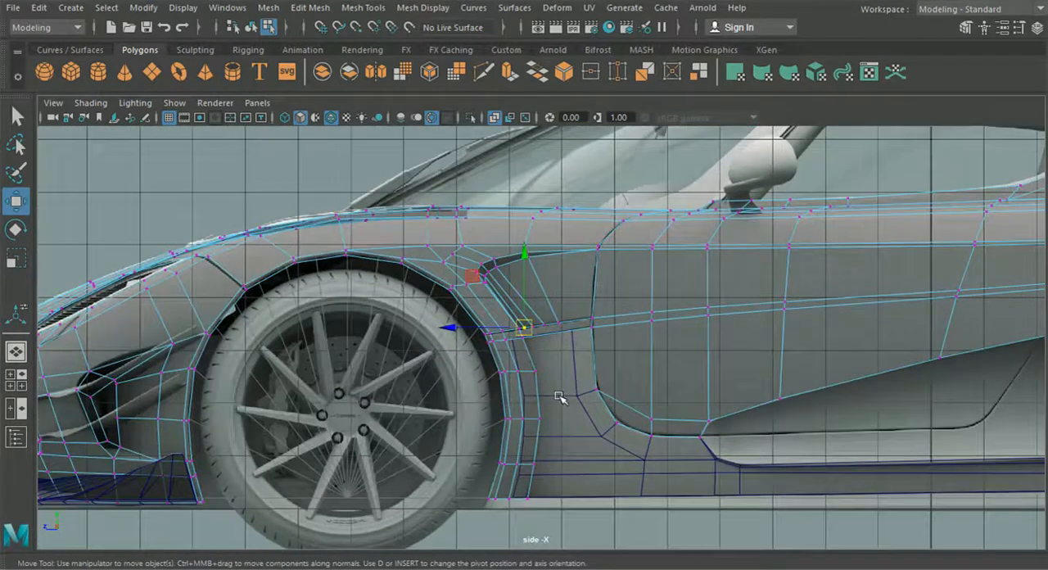
{"action": "scroll", "coordinate": [554, 325], "scroll_direction": "up", "scroll_amount": 1}
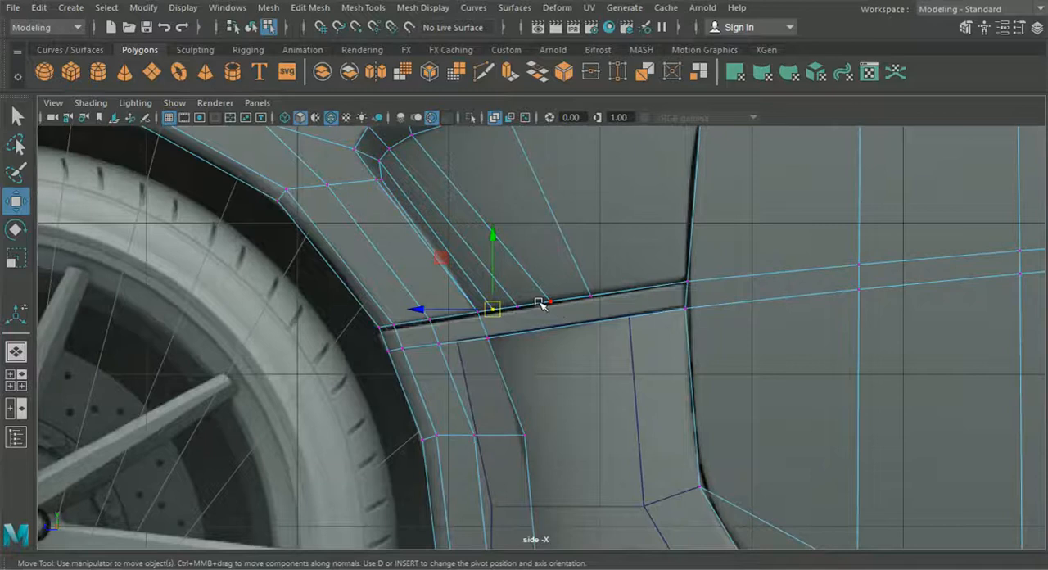
{"action": "scroll", "coordinate": [540, 303], "scroll_direction": "up", "scroll_amount": 2}
{"action": "left_click_drag", "start_coordinate": [481, 301], "coordinate": [506, 295]}
{"action": "left_click_drag", "start_coordinate": [578, 309], "coordinate": [612, 285]}
{"action": "left_click", "coordinate": [607, 286]}
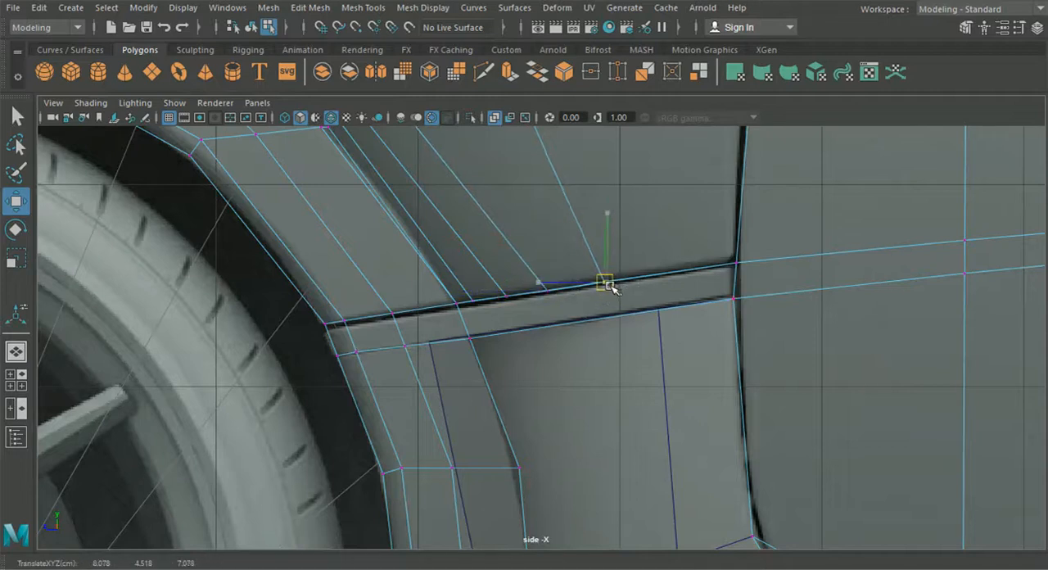
{"action": "left_click_drag", "start_coordinate": [612, 286], "coordinate": [611, 285]}
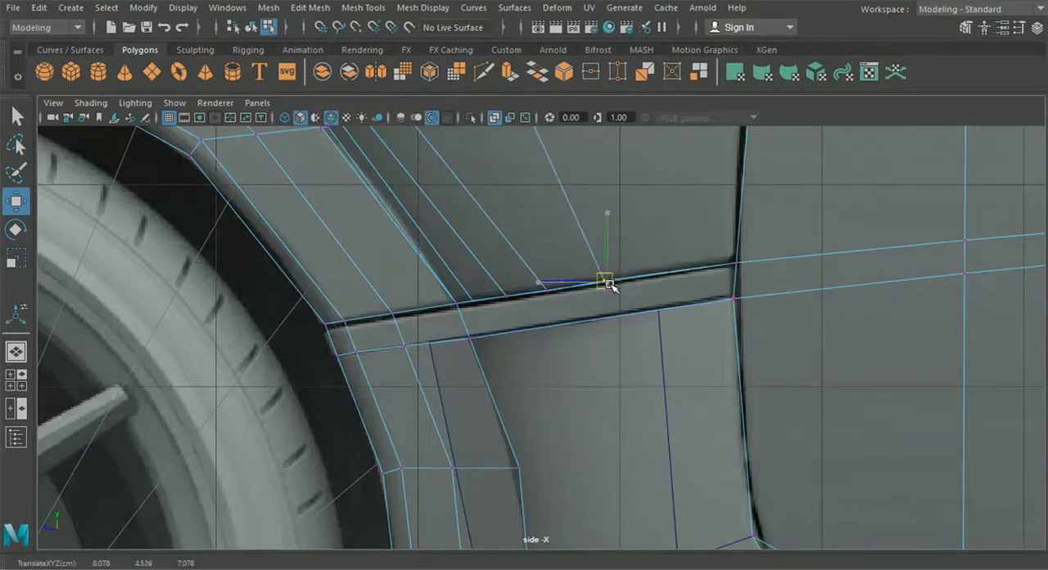
- Move the recessed panel's rearmost lower vertex outward along X to close the gap to the seam strip
{"action": "left_click", "coordinate": [17, 352]}
{"action": "left_click_drag", "start_coordinate": [513, 411], "coordinate": [564, 413], "text": "alt"}
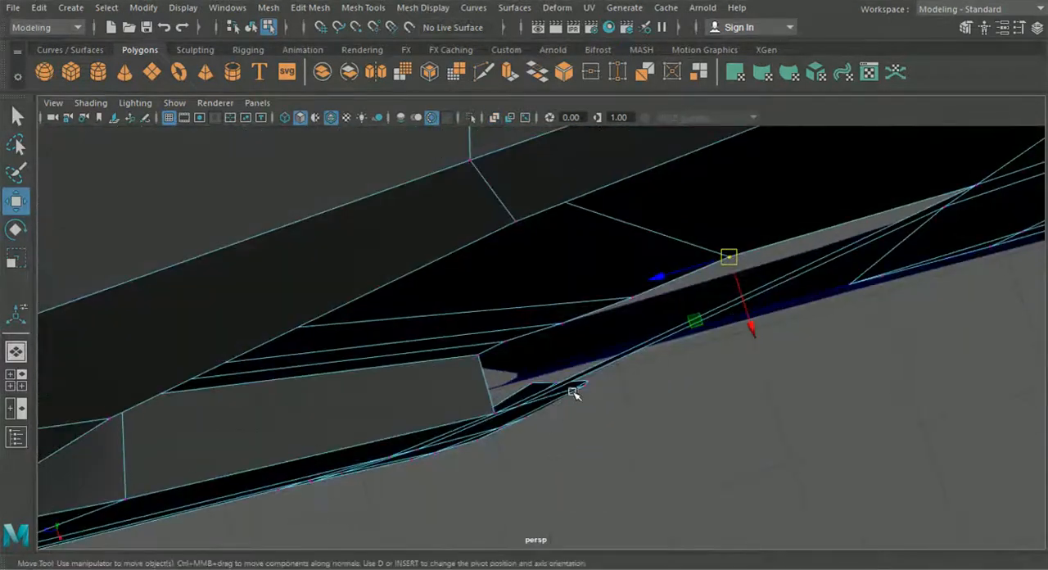
{"action": "left_click_drag", "start_coordinate": [567, 330], "coordinate": [571, 334]}
{"action": "left_click_drag", "start_coordinate": [581, 388], "coordinate": [580, 387]}
{"action": "left_click_drag", "start_coordinate": [644, 317], "coordinate": [615, 272]}
{"action": "left_click_drag", "start_coordinate": [656, 365], "coordinate": [653, 365]}
{"action": "left_click_drag", "start_coordinate": [702, 218], "coordinate": [652, 263], "text": "alt"}
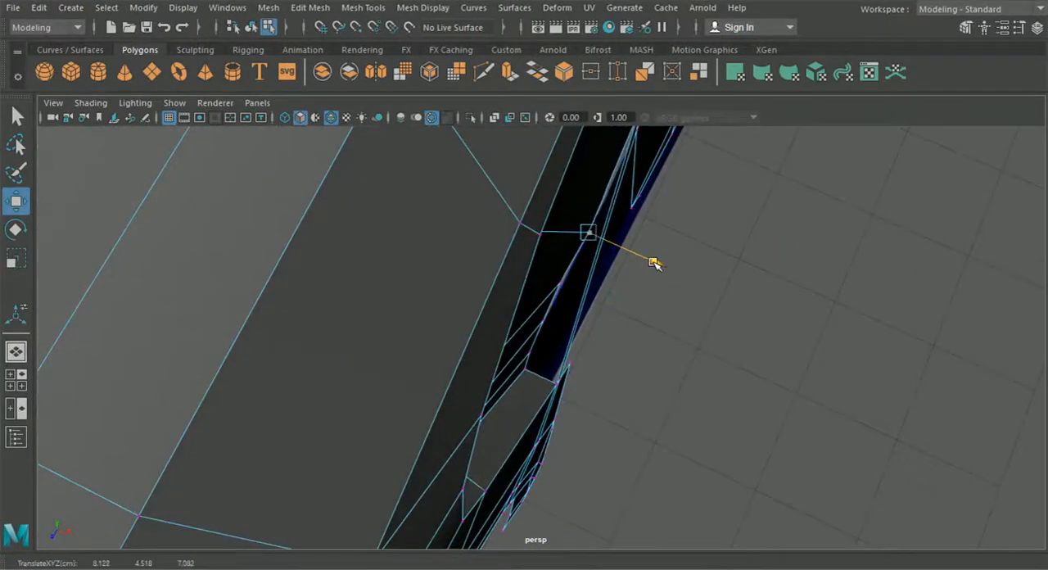
- Adjust the other lower vertices of the recessed panel along X so its bottom edge forms a smooth line
{"action": "left_click", "coordinate": [560, 283]}
{"action": "left_click_drag", "start_coordinate": [624, 307], "coordinate": [571, 331]}
{"action": "left_click_drag", "start_coordinate": [704, 352], "coordinate": [613, 336], "text": "alt"}
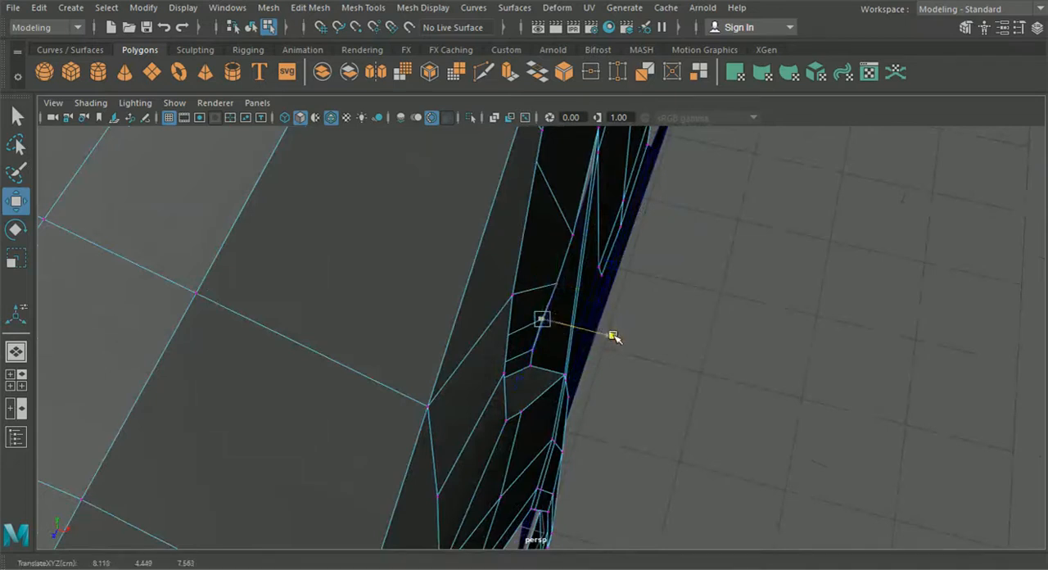
{"action": "left_click_drag", "start_coordinate": [513, 344], "coordinate": [600, 366]}
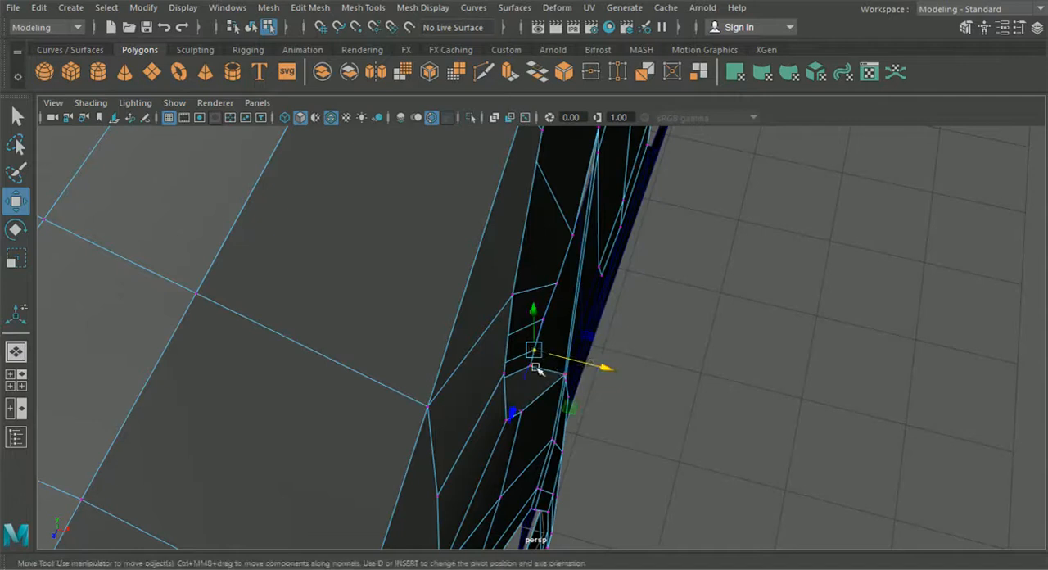
{"action": "left_click", "coordinate": [588, 380]}
- Shift the upper front corner vertex of the lower side panel along X toward the wheel arch strip
{"action": "left_click_drag", "start_coordinate": [760, 390], "coordinate": [578, 347], "text": "alt"}
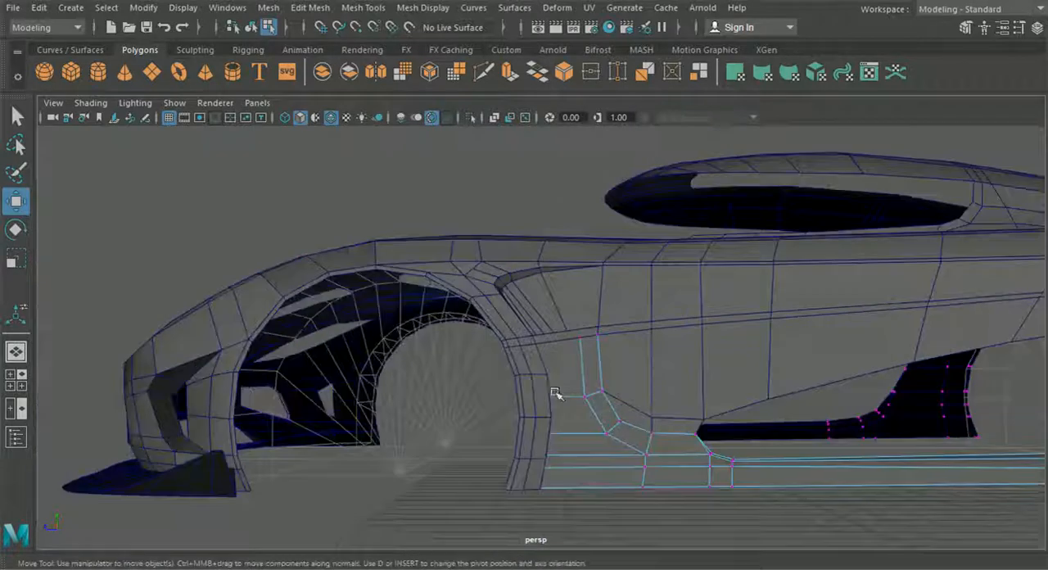
{"action": "left_click_drag", "start_coordinate": [556, 391], "coordinate": [531, 364], "text": "alt"}
{"action": "left_click_drag", "start_coordinate": [532, 377], "coordinate": [491, 392], "text": "alt"}
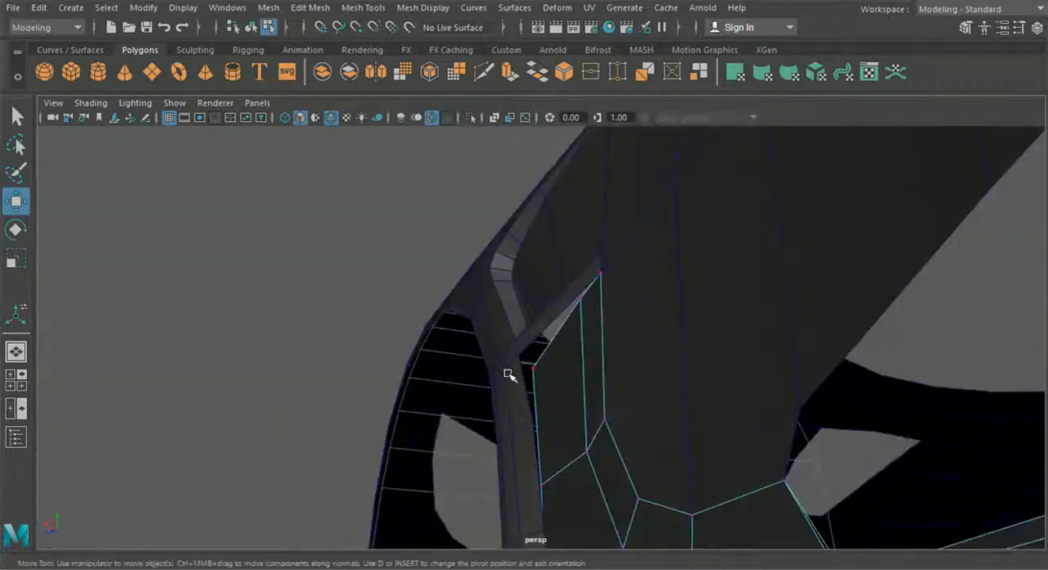
{"action": "left_click_drag", "start_coordinate": [563, 393], "coordinate": [393, 311], "text": "alt"}
{"action": "mouse_move", "coordinate": [460, 357]}
{"action": "left_mouse_down"}
{"action": "mouse_move", "coordinate": [458, 375]}
{"action": "mouse_move", "coordinate": [469, 354]}
{"action": "left_mouse_up"}
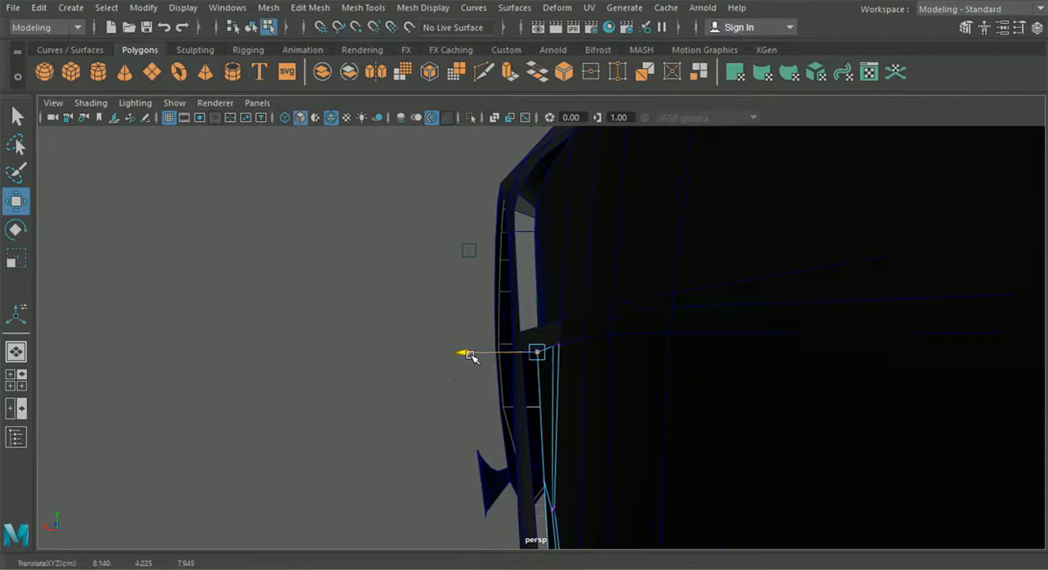
- Adjust the next vertices down the lower side panel's front edge along X to follow the wheel arch strip
{"action": "left_click_drag", "start_coordinate": [522, 432], "coordinate": [505, 462], "text": "alt"}
{"action": "left_click", "coordinate": [560, 462]}
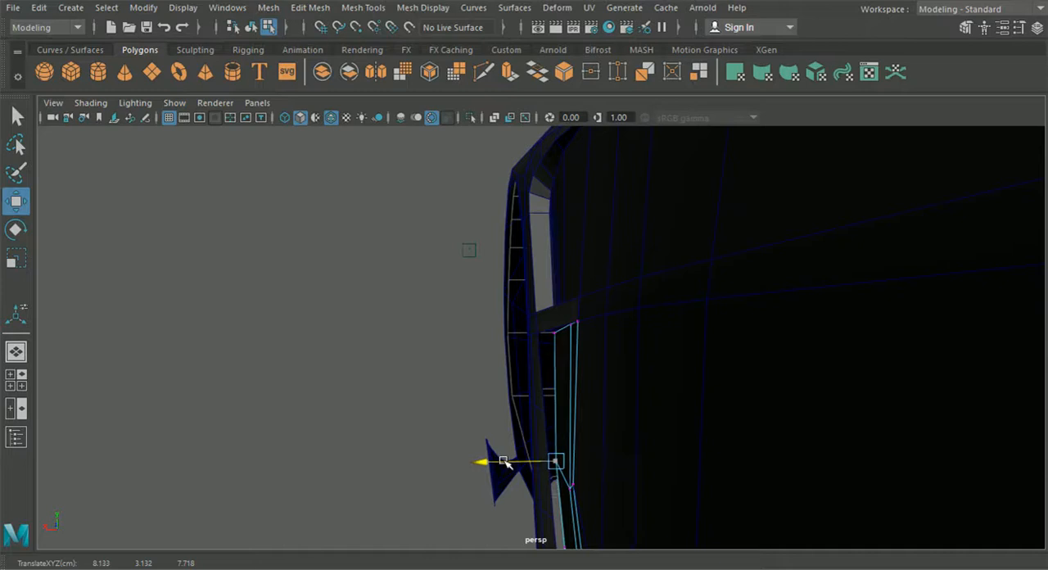
{"action": "left_click_drag", "start_coordinate": [506, 463], "coordinate": [508, 464]}
{"action": "middle_click_drag", "start_coordinate": [505, 462], "coordinate": [484, 299], "text": "alt"}
{"action": "left_click", "coordinate": [546, 393]}
{"action": "left_click", "coordinate": [506, 399]}
{"action": "key", "text": "ctrl+z"}
{"action": "left_click_drag", "start_coordinate": [501, 392], "coordinate": [499, 391]}
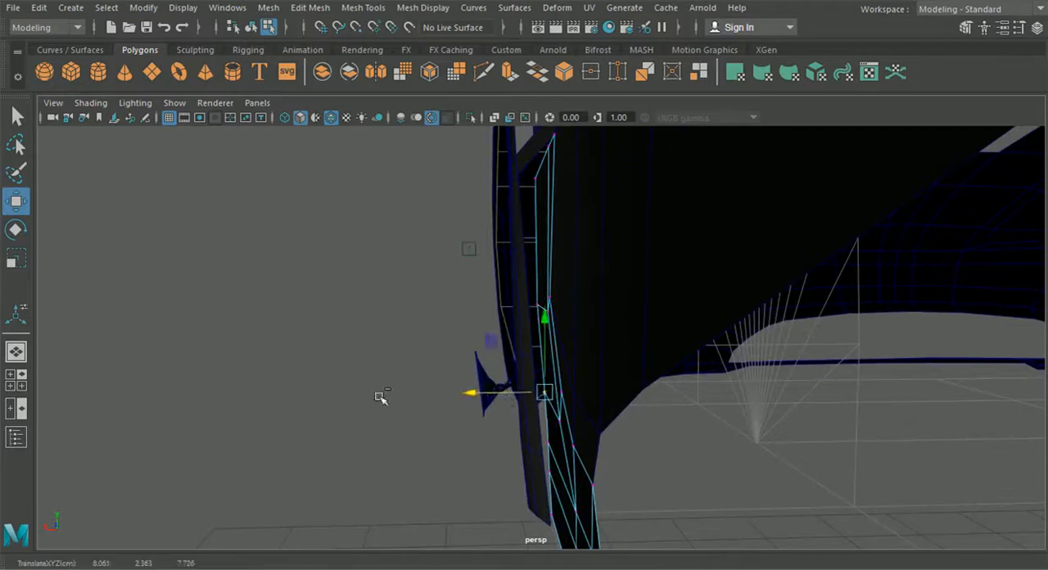
- Inspect the lower side panel's front edge and the overall car body from several angles, returning to object mode
{"action": "left_click", "coordinate": [383, 397]}
{"action": "scroll", "coordinate": [375, 403], "scroll_direction": "down", "scroll_amount": 3}
{"action": "left_click_drag", "start_coordinate": [374, 405], "coordinate": [457, 424], "text": "alt"}
{"action": "scroll", "coordinate": [488, 425], "scroll_direction": "up", "scroll_amount": 3}
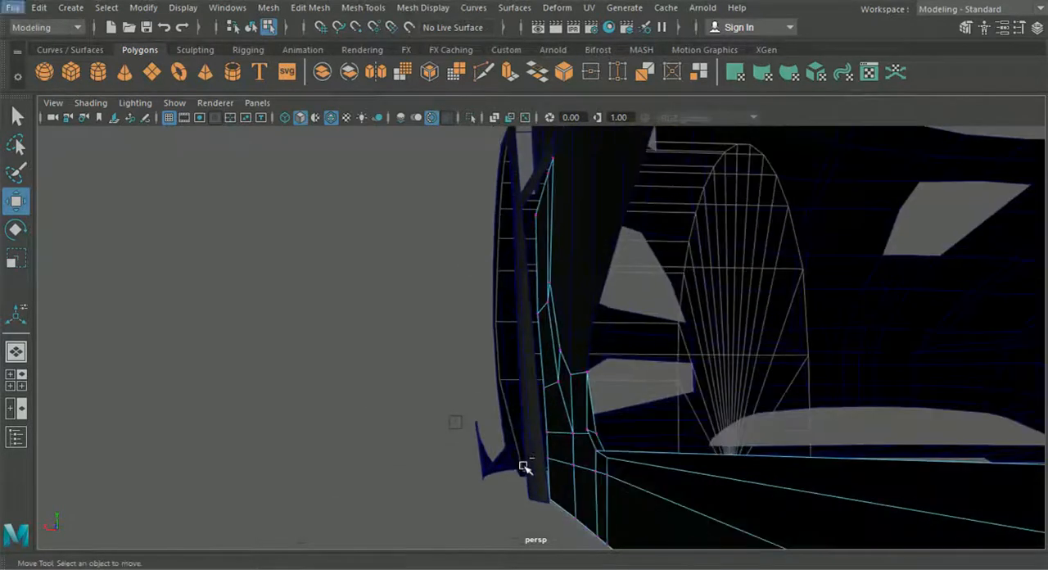
{"action": "left_click_drag", "start_coordinate": [560, 514], "coordinate": [560, 514]}
{"action": "left_click_drag", "start_coordinate": [560, 515], "coordinate": [417, 401], "text": "alt"}
{"action": "left_click", "coordinate": [462, 504]}
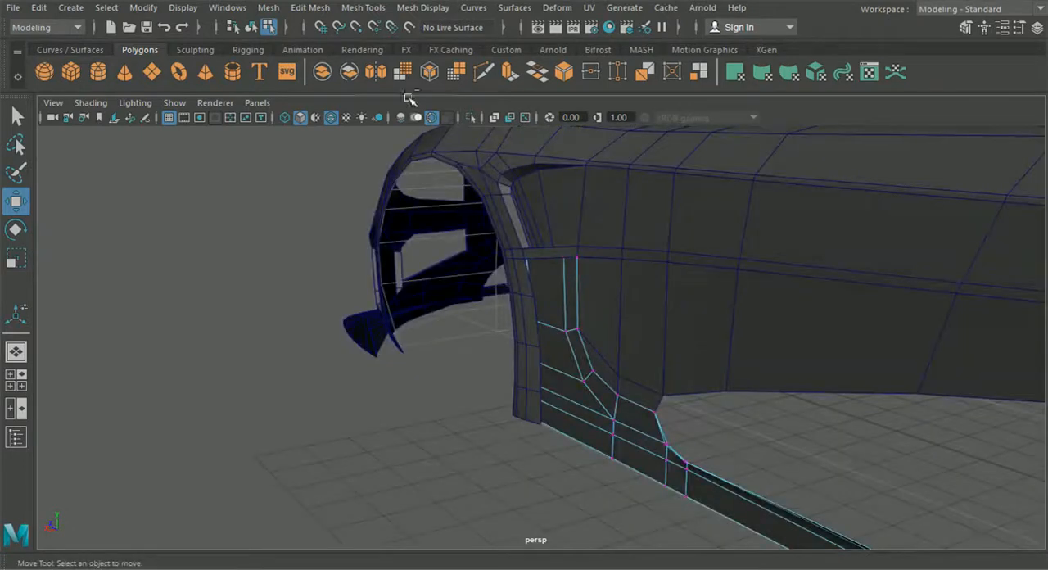
{"action": "key", "text": "F8"}
{"action": "left_click_drag", "start_coordinate": [297, 248], "coordinate": [357, 365], "text": "alt"}
{"action": "left_click", "coordinate": [15, 378]}
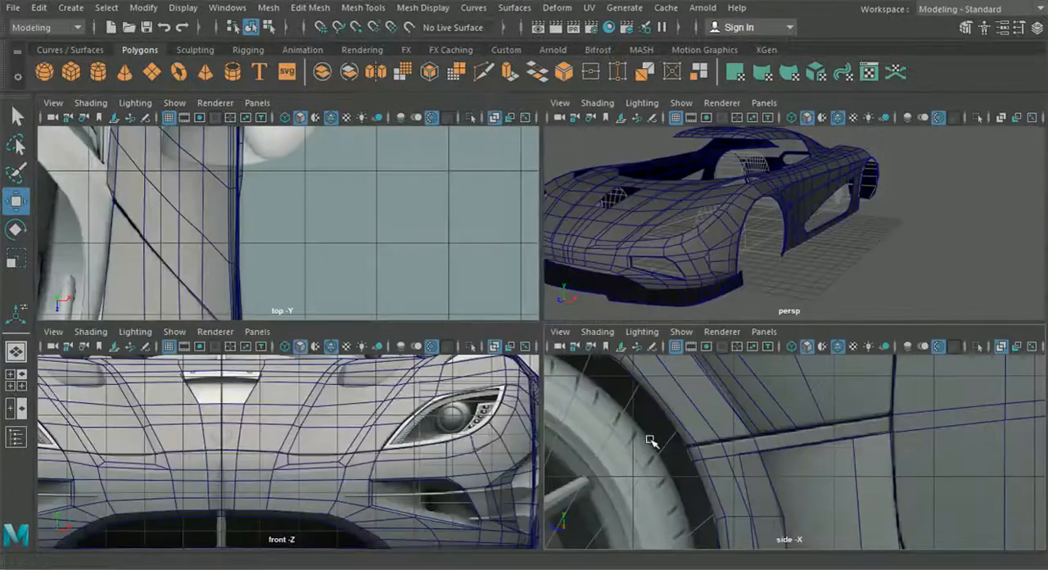
- Select the lower side panel mesh in the side view and start the Insert Edge Loop tool on it
{"action": "key", "text": "space"}
{"action": "middle_click_drag", "start_coordinate": [730, 430], "coordinate": [533, 397], "text": "alt"}
{"action": "scroll", "coordinate": [533, 397], "scroll_direction": "up", "scroll_amount": 8}
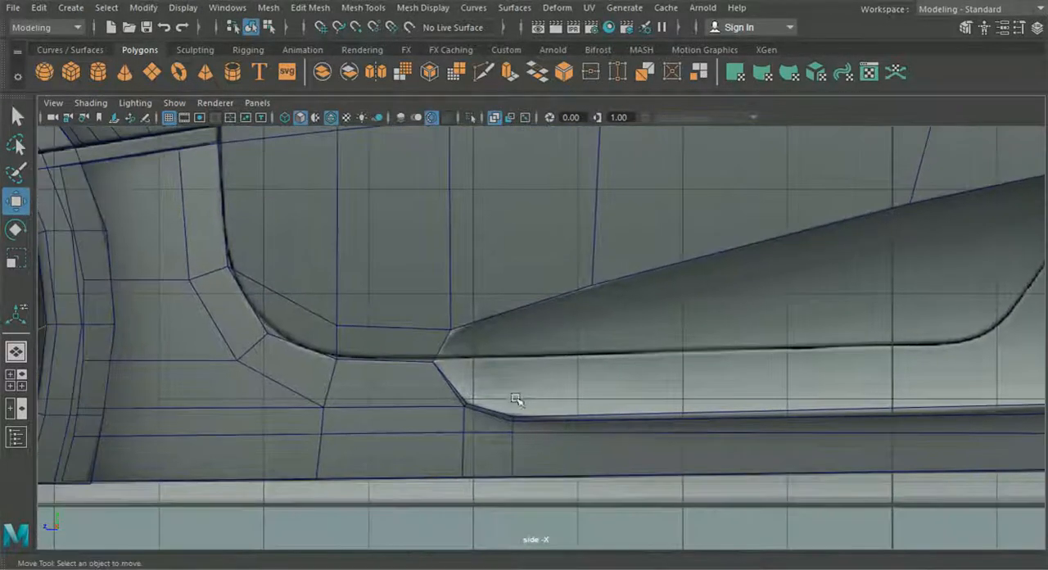
{"action": "scroll", "coordinate": [516, 399], "scroll_direction": "up", "scroll_amount": 3}
{"action": "middle_click_drag", "start_coordinate": [721, 423], "coordinate": [251, 389], "text": "alt"}
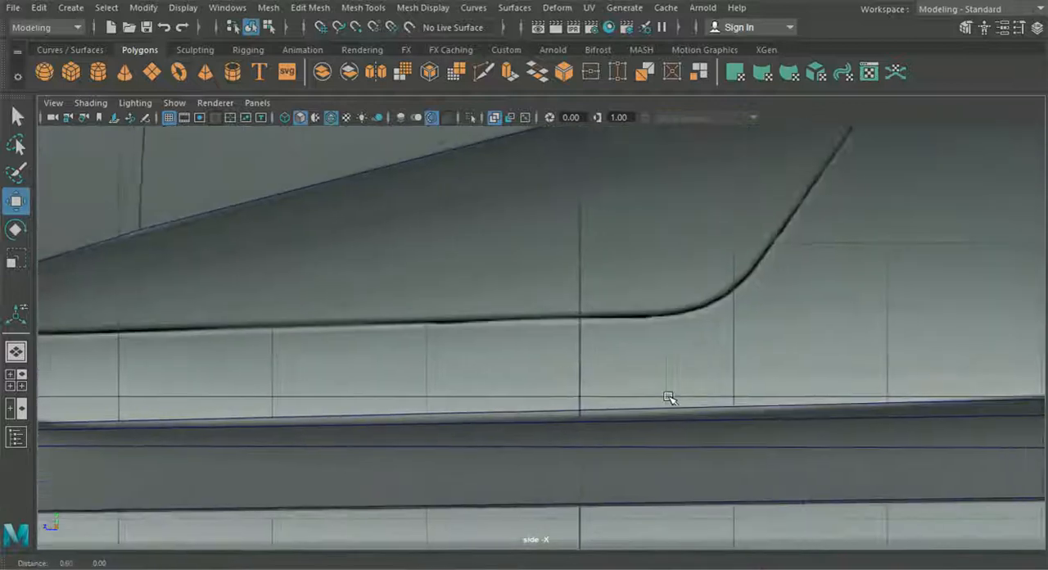
{"action": "middle_click_drag", "start_coordinate": [746, 398], "coordinate": [358, 401], "text": "alt"}
{"action": "middle_click_drag", "start_coordinate": [601, 405], "coordinate": [318, 403], "text": "alt"}
{"action": "scroll", "coordinate": [646, 395], "scroll_direction": "down", "scroll_amount": 6}
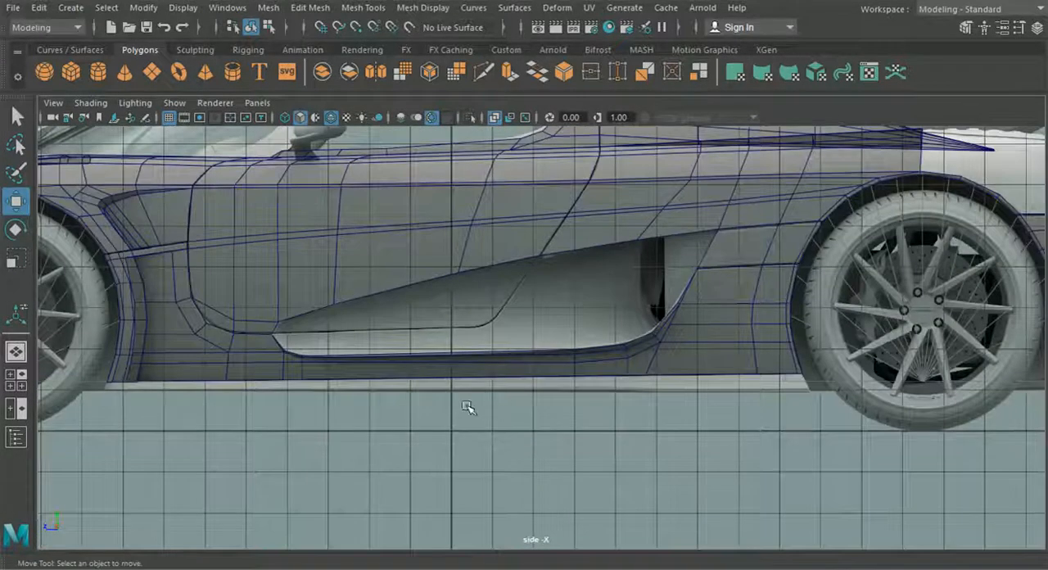
{"action": "left_click", "coordinate": [385, 375]}
{"action": "scroll", "coordinate": [386, 375], "scroll_direction": "up", "scroll_amount": 2}
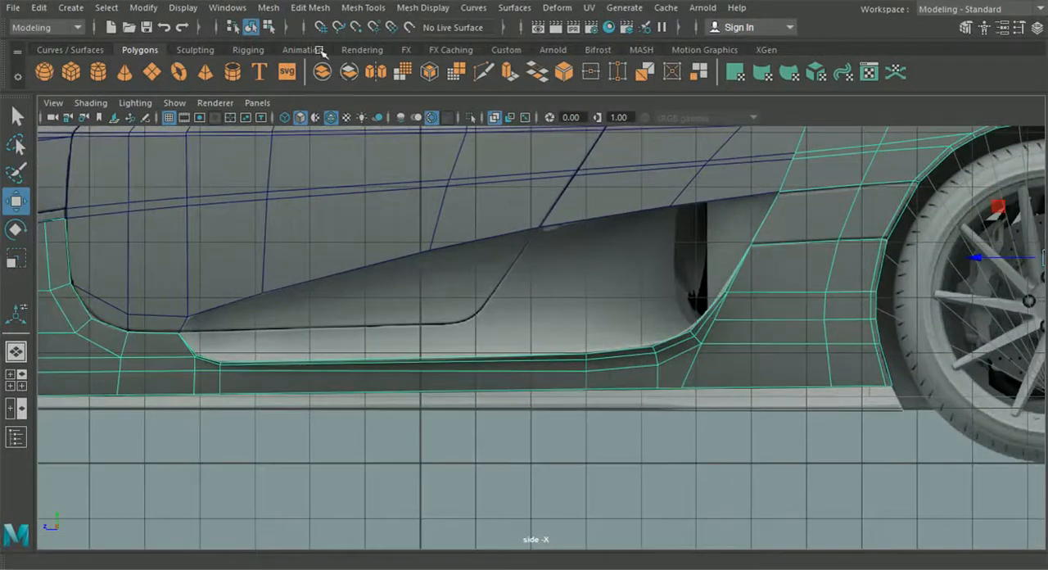
{"action": "left_click", "coordinate": [270, 7]}
{"action": "mouse_move", "coordinate": [362, 7]}
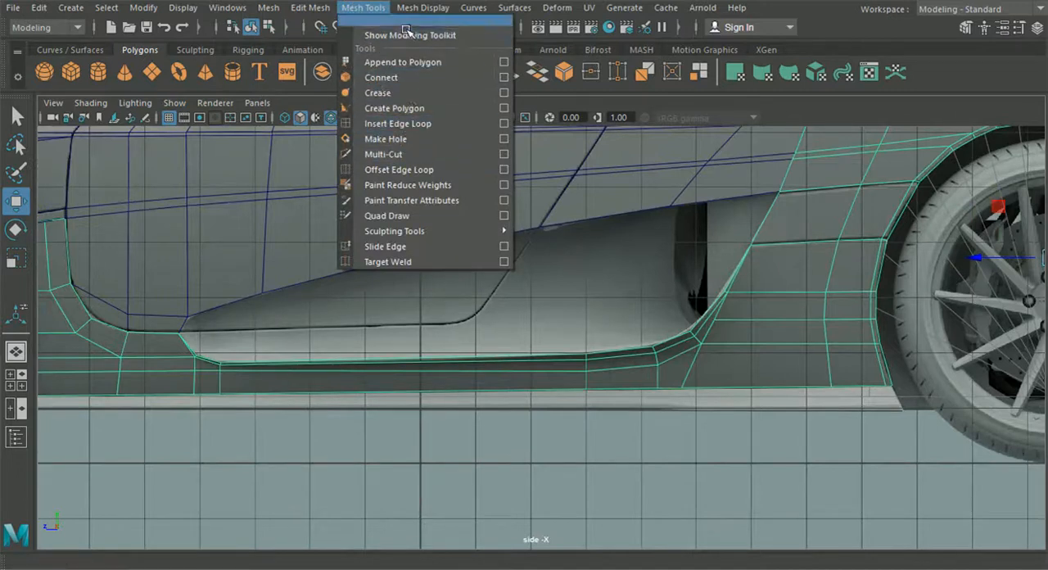
{"action": "left_click", "coordinate": [398, 123]}
{"action": "scroll", "coordinate": [485, 335], "scroll_direction": "up", "scroll_amount": 4}
{"action": "scroll", "coordinate": [487, 370], "scroll_direction": "down", "scroll_amount": 5}
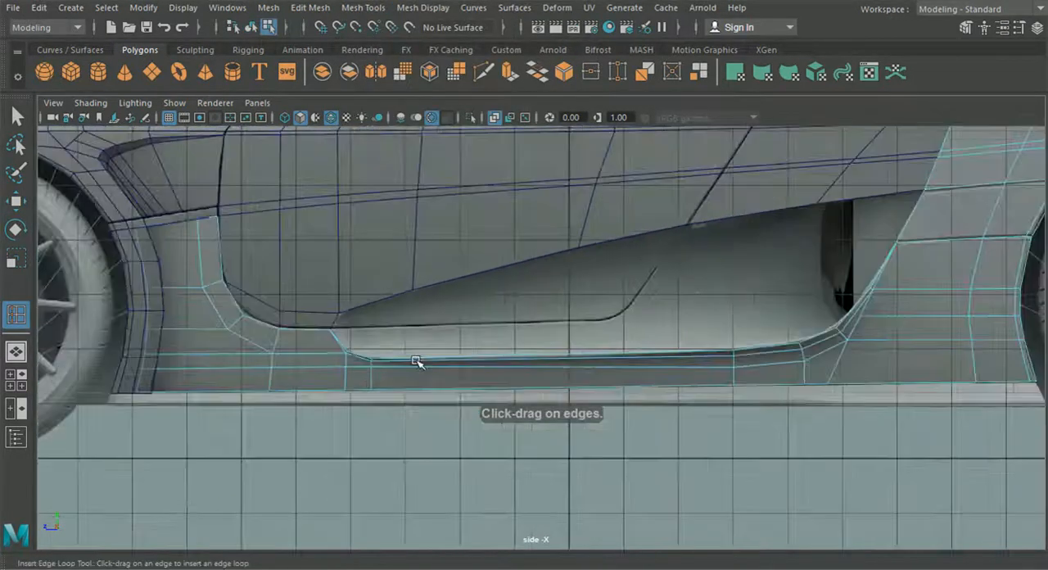
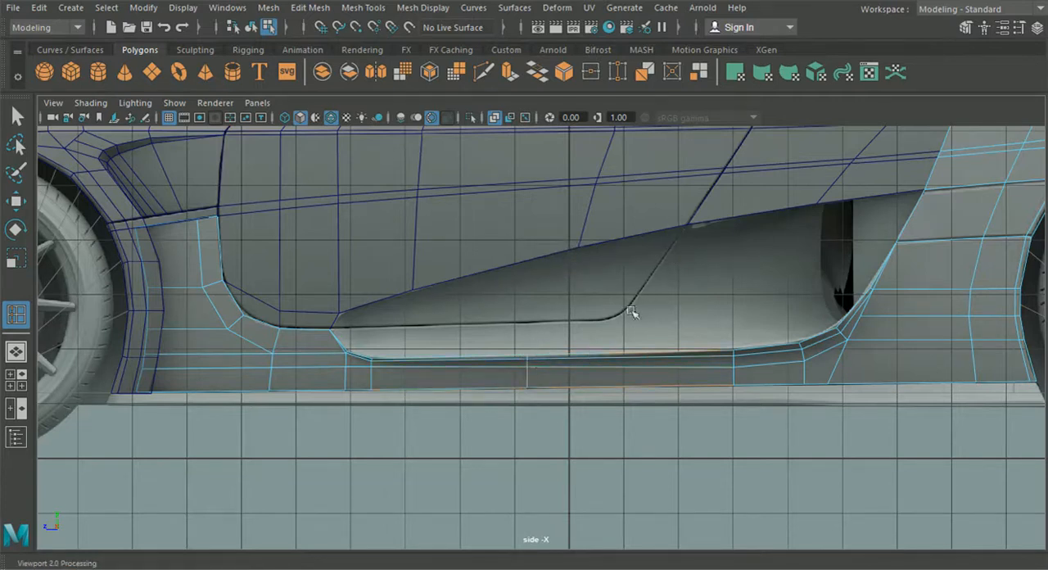
- Insert an edge loop across the middle of the lower side panel's sill and move it along X in the perspective view
{"action": "left_click", "coordinate": [23, 378]}
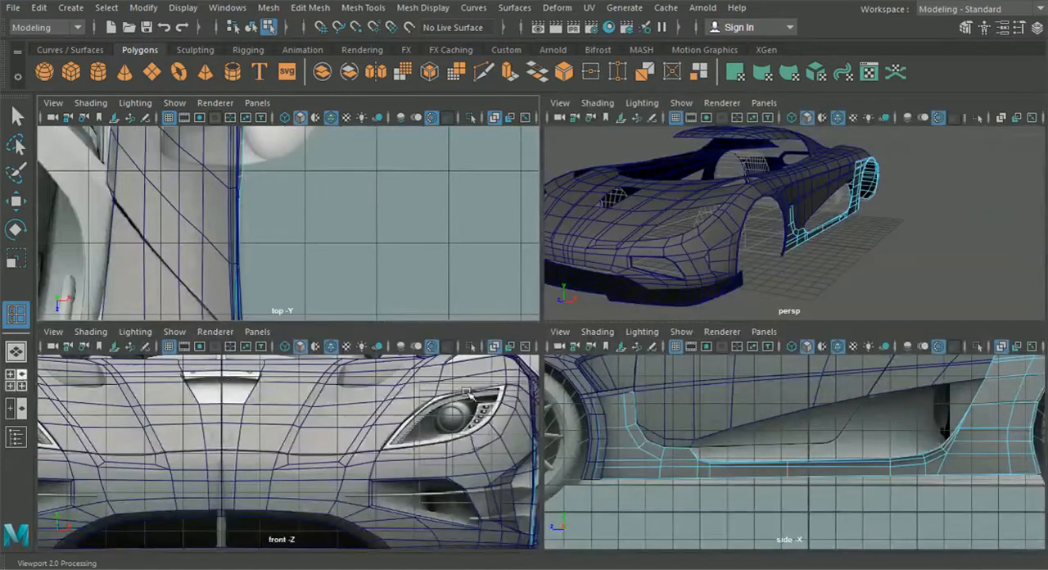
{"action": "key", "text": "space"}
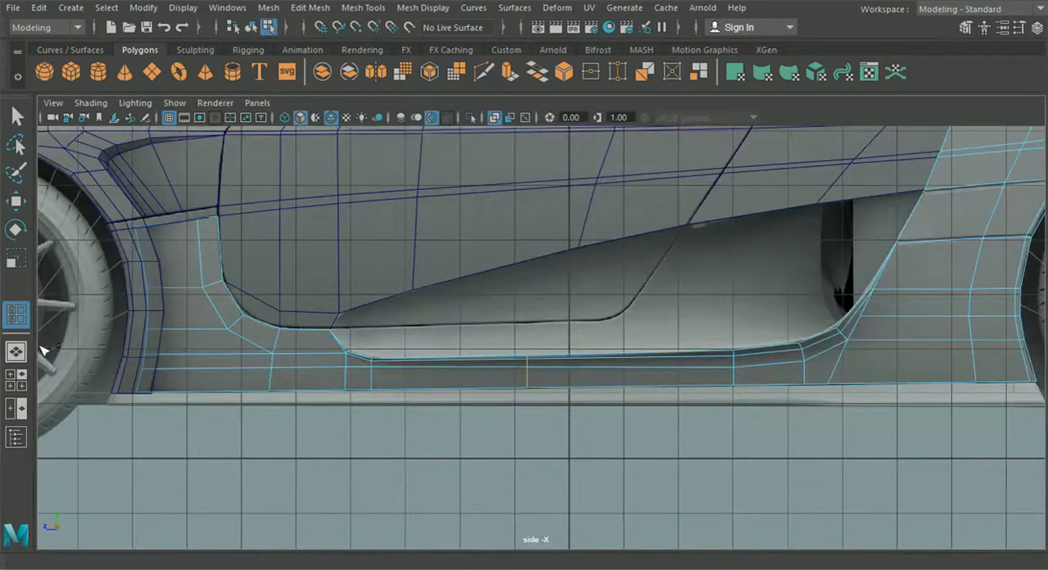
{"action": "left_click", "coordinate": [12, 353]}
{"action": "left_click", "coordinate": [18, 207]}
{"action": "scroll", "coordinate": [496, 339], "scroll_direction": "up", "scroll_amount": 3}
{"action": "left_click_drag", "start_coordinate": [496, 339], "coordinate": [579, 384], "text": "alt"}
{"action": "scroll", "coordinate": [578, 384], "scroll_direction": "up", "scroll_amount": 4}
{"action": "middle_click_drag", "start_coordinate": [579, 384], "coordinate": [524, 445], "text": "alt"}
{"action": "left_click_drag", "start_coordinate": [524, 444], "coordinate": [609, 429], "text": "alt"}
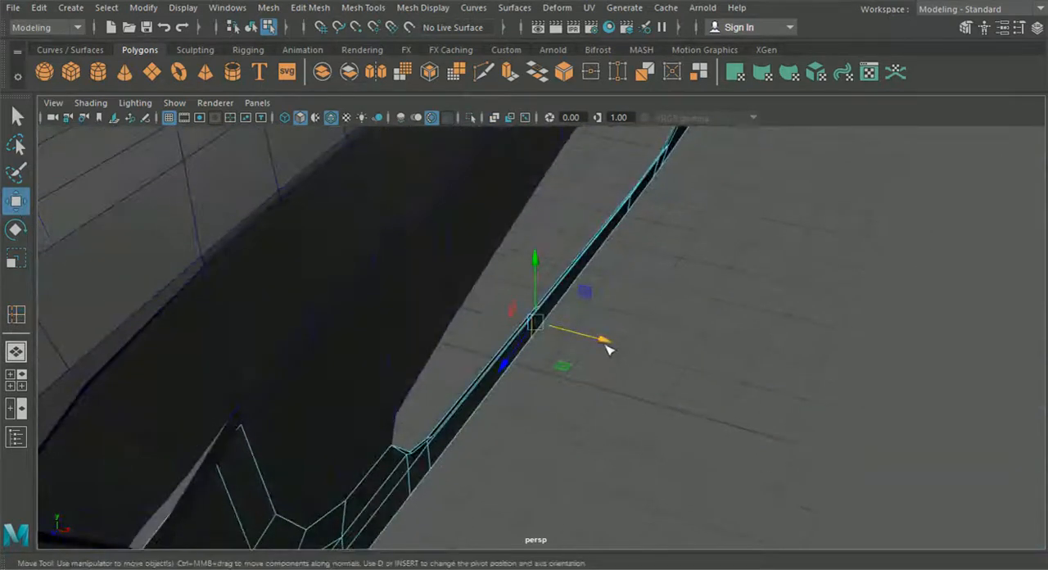
{"action": "left_click_drag", "start_coordinate": [618, 375], "coordinate": [594, 316], "text": "alt"}
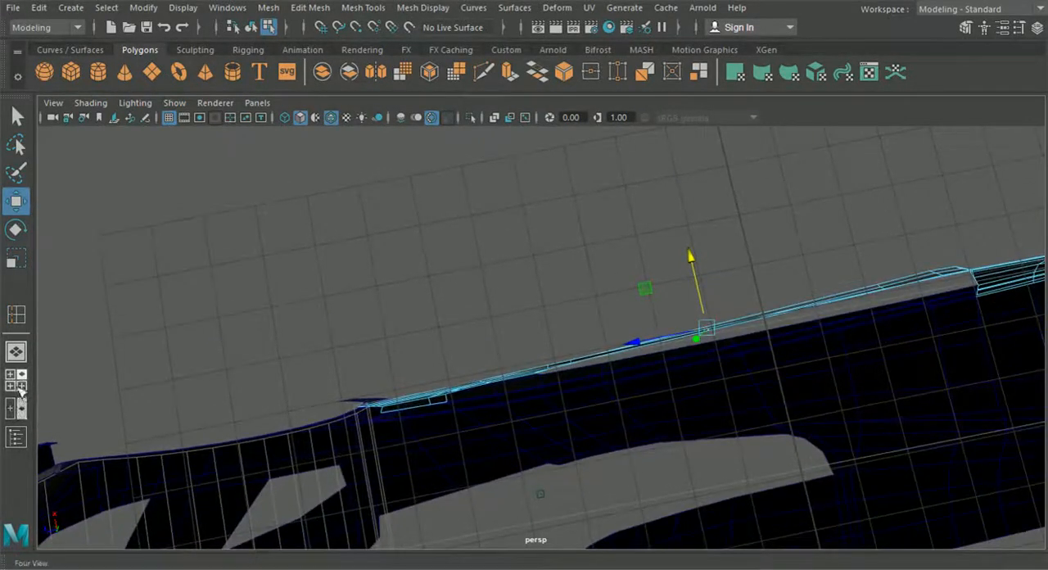
- Adjust the height of the new loop's upper vertices along Y in the side view to follow the sill's top contour
{"action": "left_click", "coordinate": [16, 379]}
{"action": "key", "text": "space"}
{"action": "scroll", "coordinate": [750, 464], "scroll_direction": "up", "scroll_amount": 3}
{"action": "right_click_drag", "start_coordinate": [590, 401], "coordinate": [514, 119]}
{"action": "scroll", "coordinate": [508, 182], "scroll_direction": "up", "scroll_amount": 3}
{"action": "left_click_drag", "start_coordinate": [485, 346], "coordinate": [502, 371]}
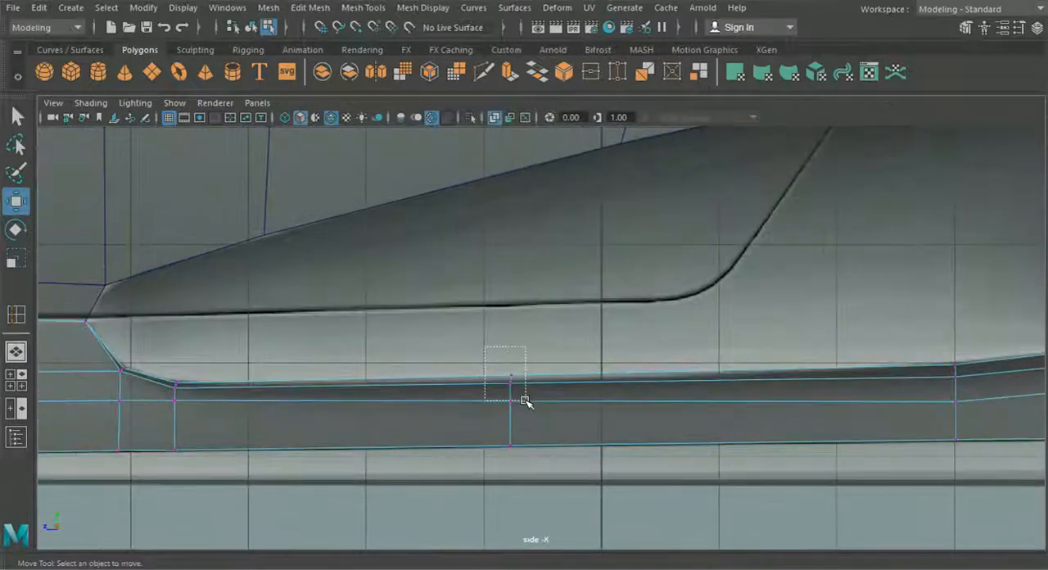
{"action": "left_click_drag", "start_coordinate": [528, 408], "coordinate": [529, 409]}
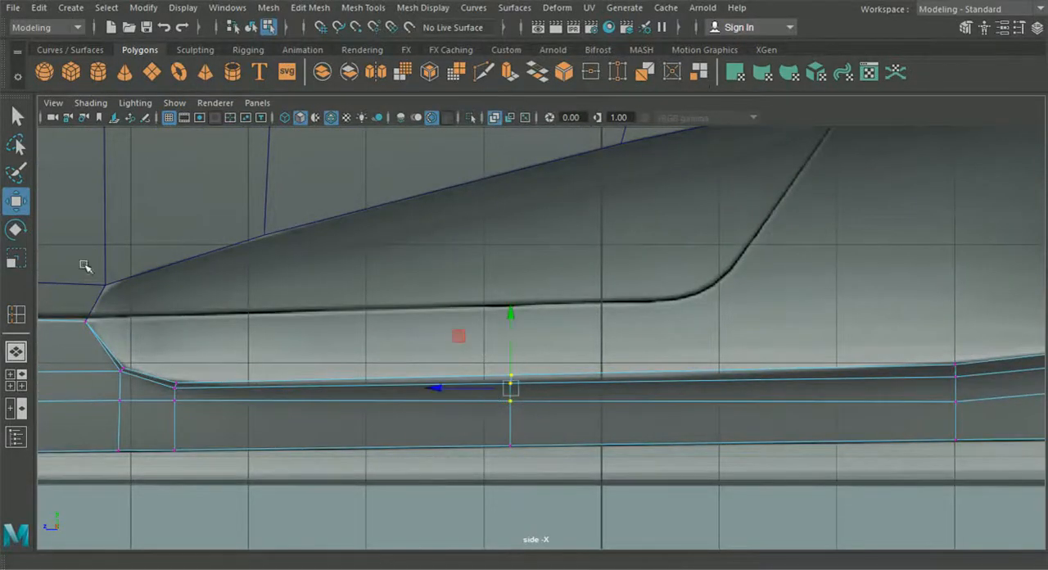
{"action": "left_click_drag", "start_coordinate": [512, 313], "coordinate": [513, 320]}
{"action": "left_click_drag", "start_coordinate": [537, 439], "coordinate": [501, 403]}
{"action": "left_click_drag", "start_coordinate": [513, 340], "coordinate": [513, 336]}
{"action": "middle_click_drag", "start_coordinate": [513, 336], "coordinate": [334, 339], "text": "alt"}
- Insert another edge loop in the rear half of the sill and shift its upper vertices slightly along Y
{"action": "left_click", "coordinate": [364, 8]}
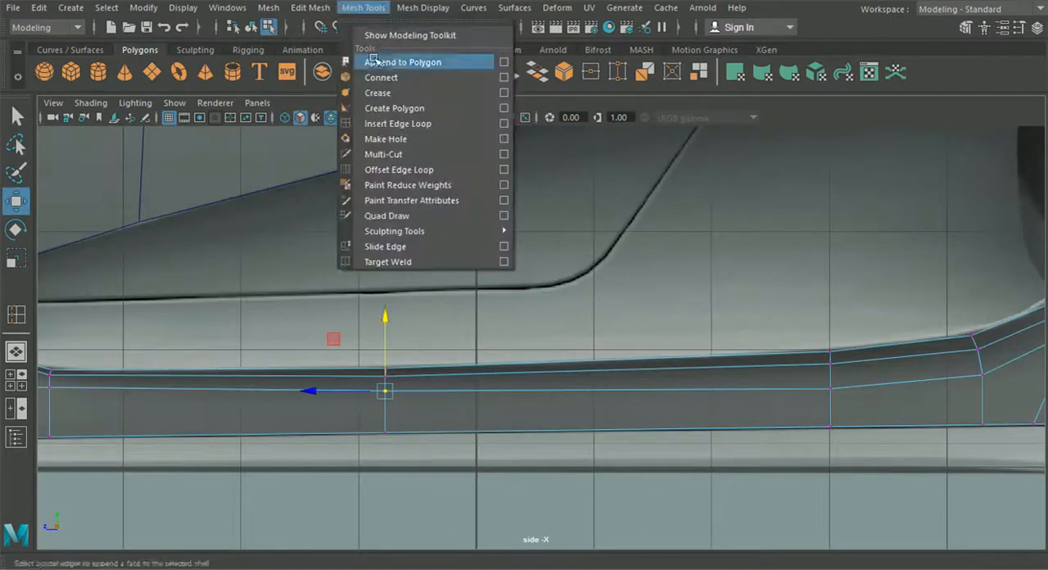
{"action": "left_click", "coordinate": [393, 123]}
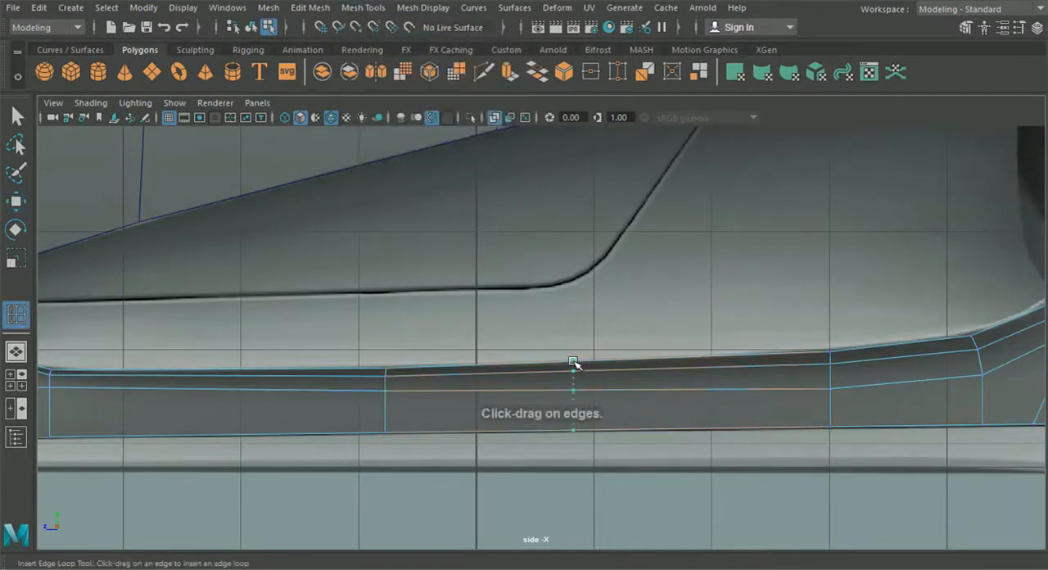
{"action": "left_click", "coordinate": [25, 207]}
{"action": "scroll", "coordinate": [475, 391], "scroll_direction": "up", "scroll_amount": 1}
{"action": "right_click_drag", "start_coordinate": [475, 392], "coordinate": [403, 118]}
{"action": "scroll", "coordinate": [548, 299], "scroll_direction": "up", "scroll_amount": 2}
{"action": "left_click_drag", "start_coordinate": [556, 313], "coordinate": [610, 412]}
{"action": "left_click_drag", "start_coordinate": [587, 315], "coordinate": [587, 319]}
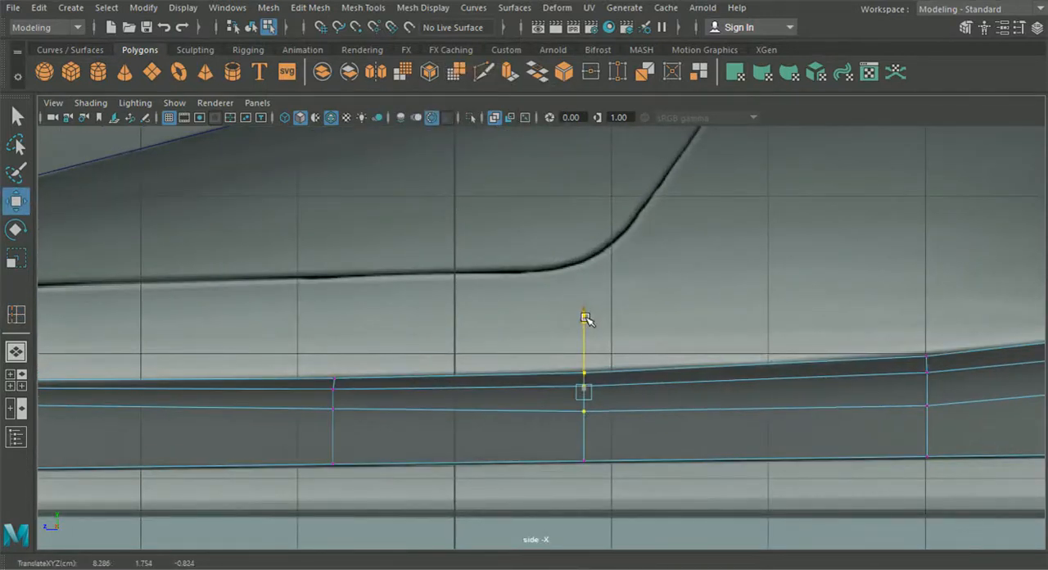
- Examine the sill's vertex layout in the side view and the main body mesh around the vent opening in perspective
{"action": "scroll", "coordinate": [655, 355], "scroll_direction": "down", "scroll_amount": 3}
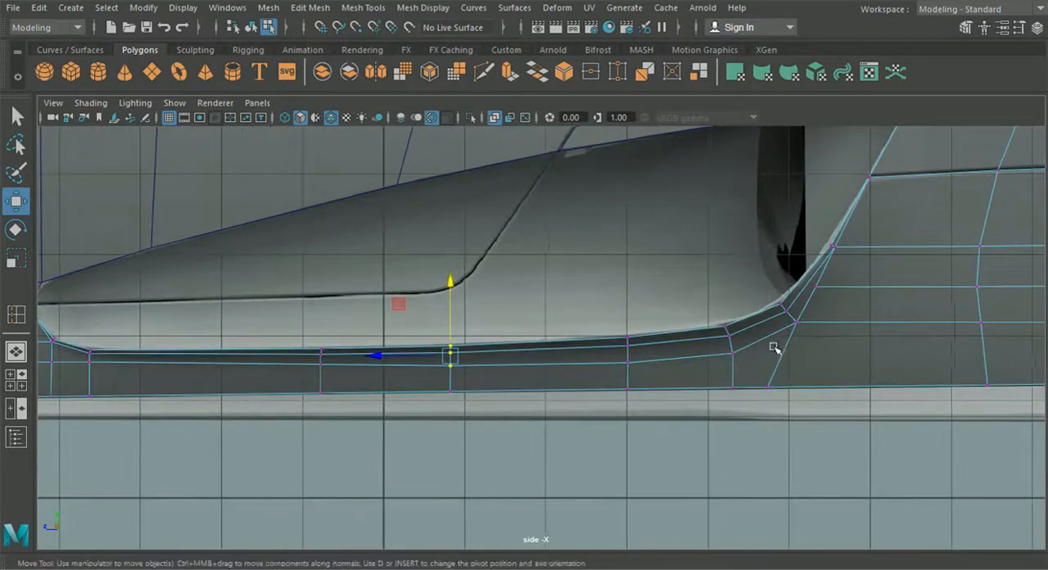
{"action": "middle_click_drag", "start_coordinate": [774, 348], "coordinate": [666, 354], "text": "alt"}
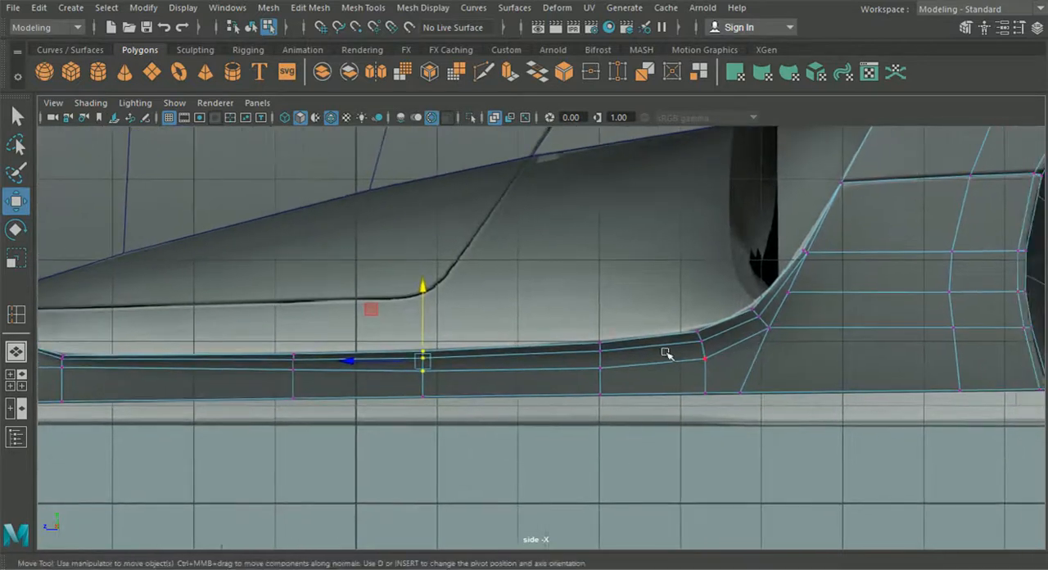
{"action": "middle_click_drag", "start_coordinate": [154, 369], "coordinate": [326, 383], "text": "alt"}
{"action": "middle_click_drag", "start_coordinate": [231, 388], "coordinate": [384, 381], "text": "alt"}
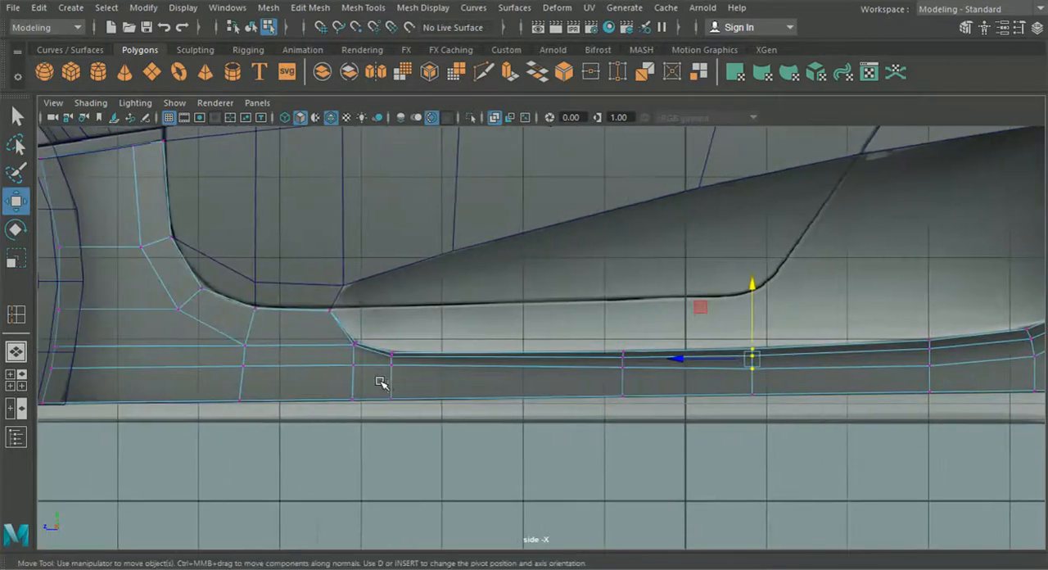
{"action": "scroll", "coordinate": [376, 380], "scroll_direction": "up", "scroll_amount": 3}
{"action": "scroll", "coordinate": [352, 378], "scroll_direction": "up", "scroll_amount": 5}
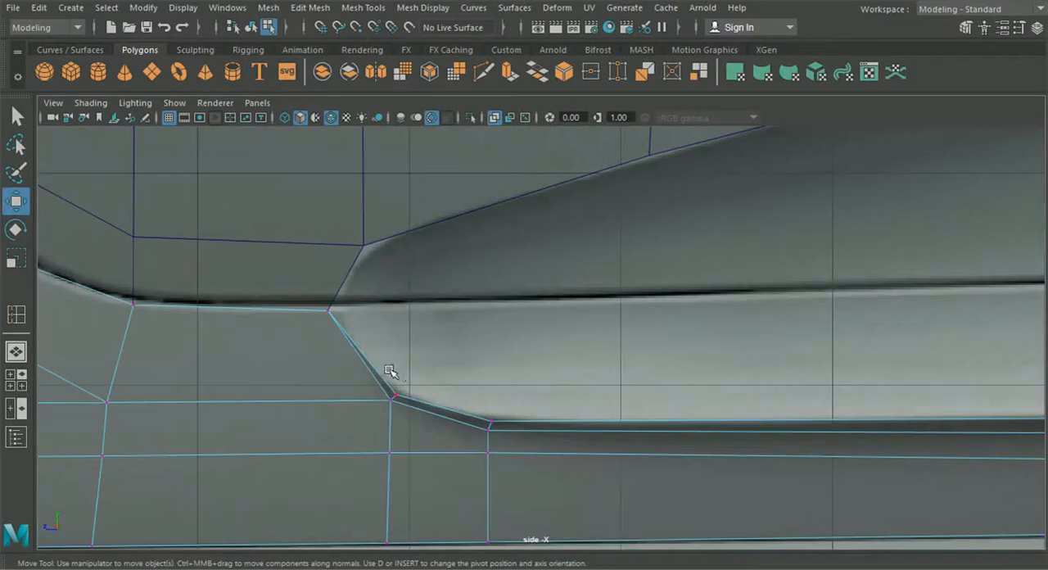
{"action": "scroll", "coordinate": [374, 375], "scroll_direction": "down", "scroll_amount": 8}
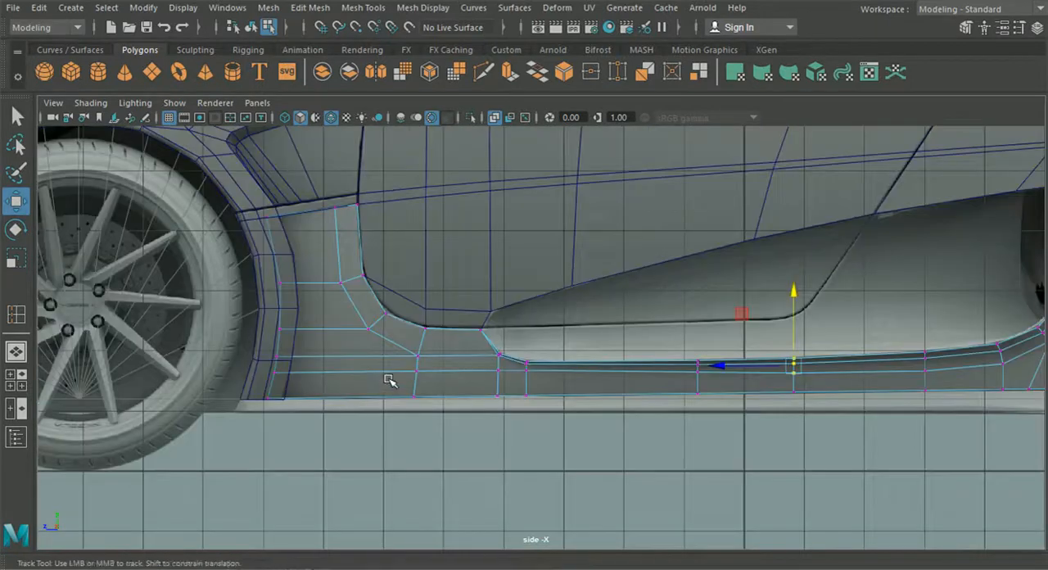
{"action": "middle_click_drag", "start_coordinate": [389, 380], "coordinate": [238, 385], "text": "alt"}
{"action": "middle_click_drag", "start_coordinate": [488, 392], "coordinate": [394, 392], "text": "alt"}
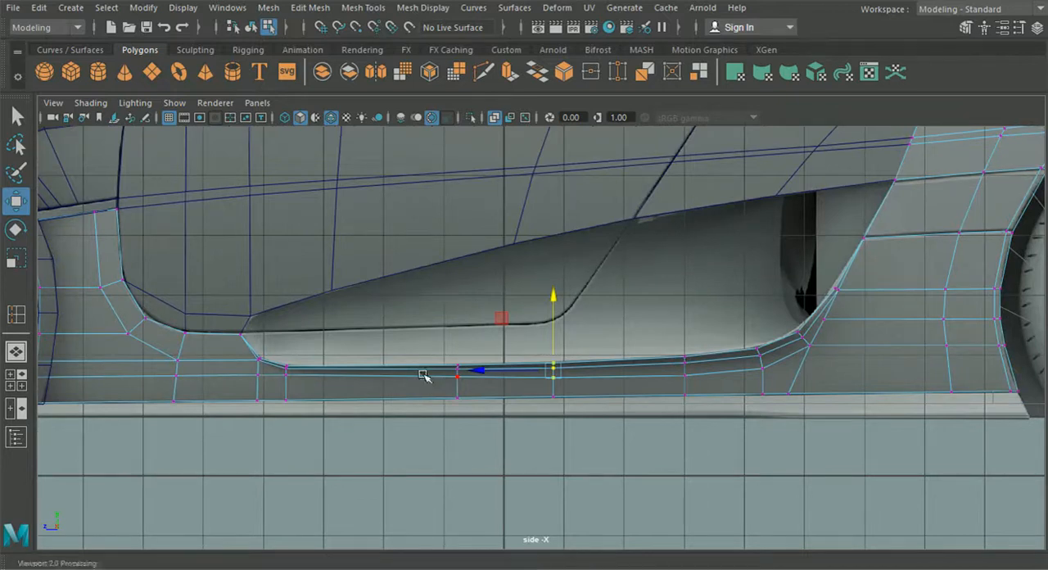
{"action": "left_click", "coordinate": [430, 231]}
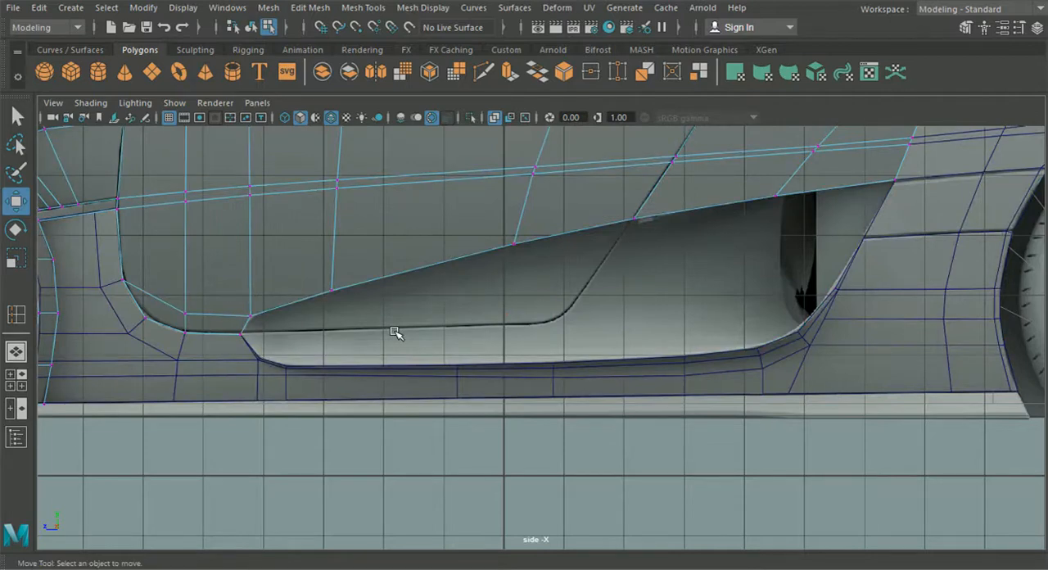
{"action": "scroll", "coordinate": [395, 343], "scroll_direction": "down", "scroll_amount": 4}
{"action": "scroll", "coordinate": [418, 369], "scroll_direction": "up", "scroll_amount": 1}
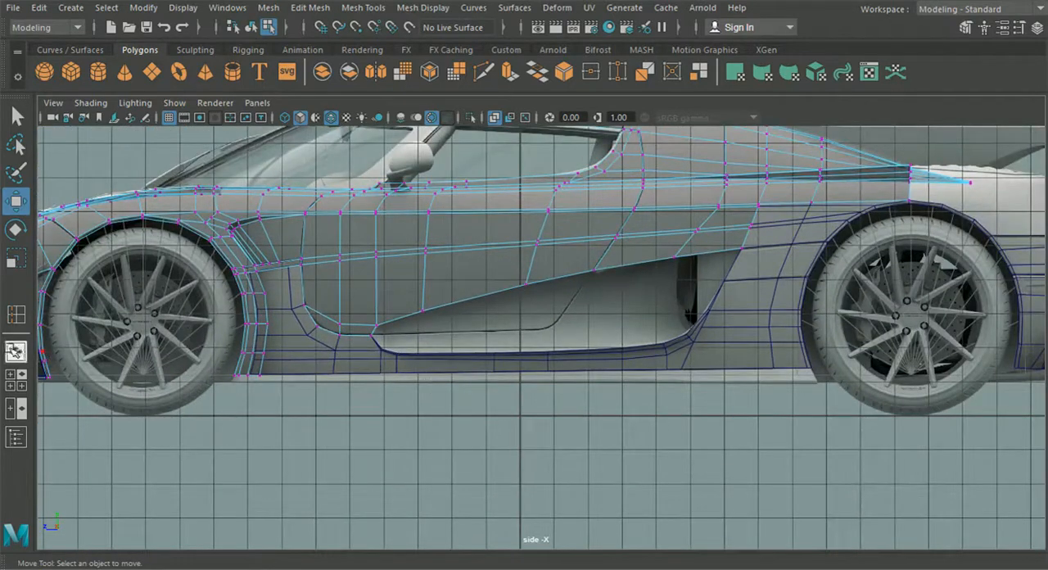
{"action": "left_click", "coordinate": [15, 350]}
{"action": "left_click_drag", "start_coordinate": [368, 386], "coordinate": [471, 279], "text": "alt"}
{"action": "left_click_drag", "start_coordinate": [584, 391], "coordinate": [553, 422], "text": "alt"}
- Extrude the lower side panel's border edges along the vent opening with a Local Translate Z of -0.056
{"action": "left_click", "coordinate": [22, 385]}
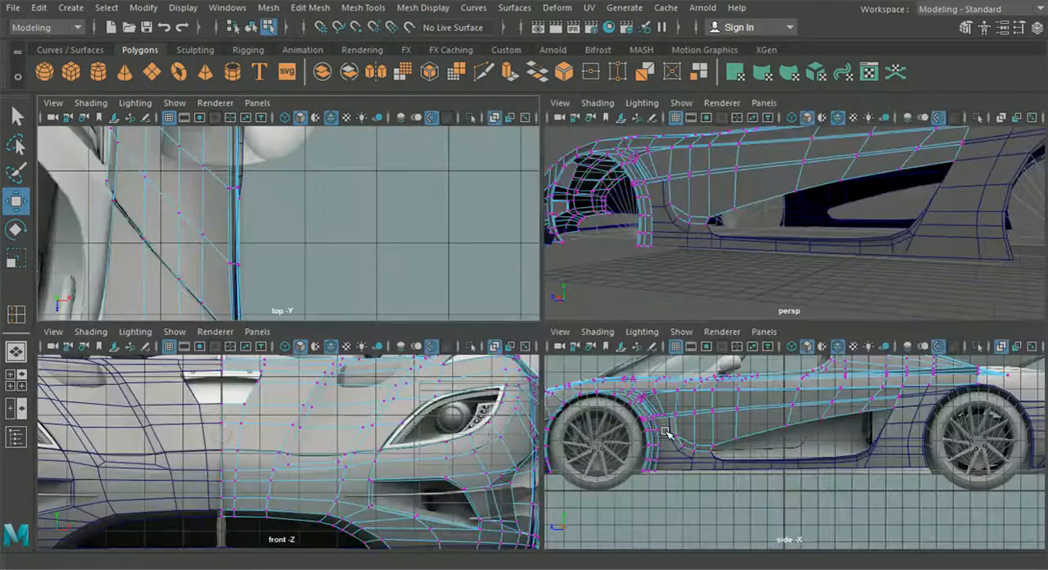
{"action": "key", "text": "space"}
{"action": "middle_click_drag", "start_coordinate": [760, 432], "coordinate": [641, 390], "text": "alt"}
{"action": "scroll", "coordinate": [642, 390], "scroll_direction": "up", "scroll_amount": 3}
{"action": "scroll", "coordinate": [496, 302], "scroll_direction": "up", "scroll_amount": 2}
{"action": "left_click", "coordinate": [529, 223]}
{"action": "right_click_drag", "start_coordinate": [520, 203], "coordinate": [527, 72]}
{"action": "middle_click_drag", "start_coordinate": [541, 162], "coordinate": [586, 249], "text": "alt"}
{"action": "scroll", "coordinate": [575, 286], "scroll_direction": "up", "scroll_amount": 2}
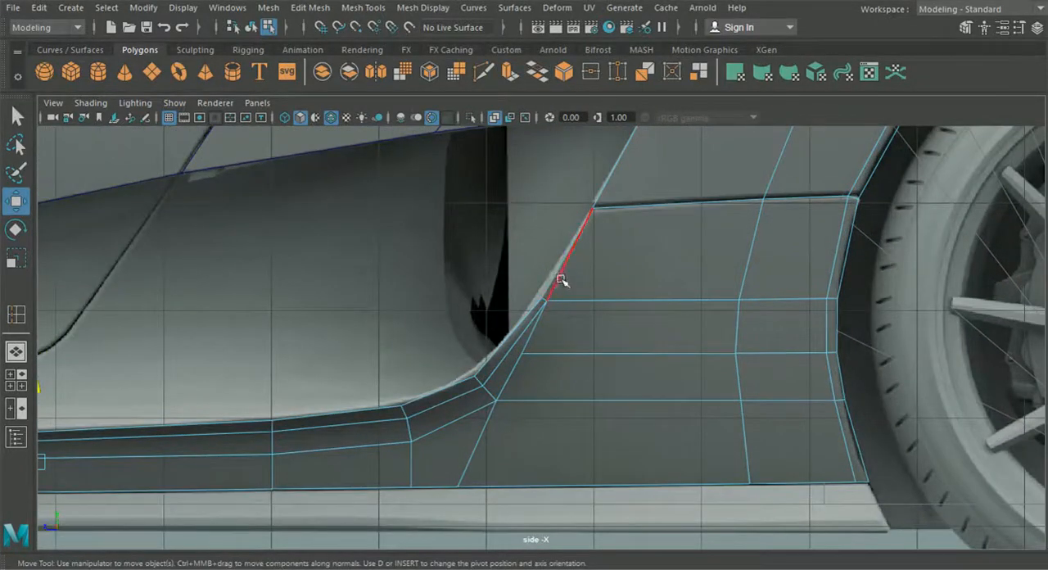
{"action": "middle_click_drag", "start_coordinate": [572, 275], "coordinate": [548, 326], "text": "alt"}
{"action": "right_click_drag", "start_coordinate": [548, 325], "coordinate": [692, 416], "text": "alt"}
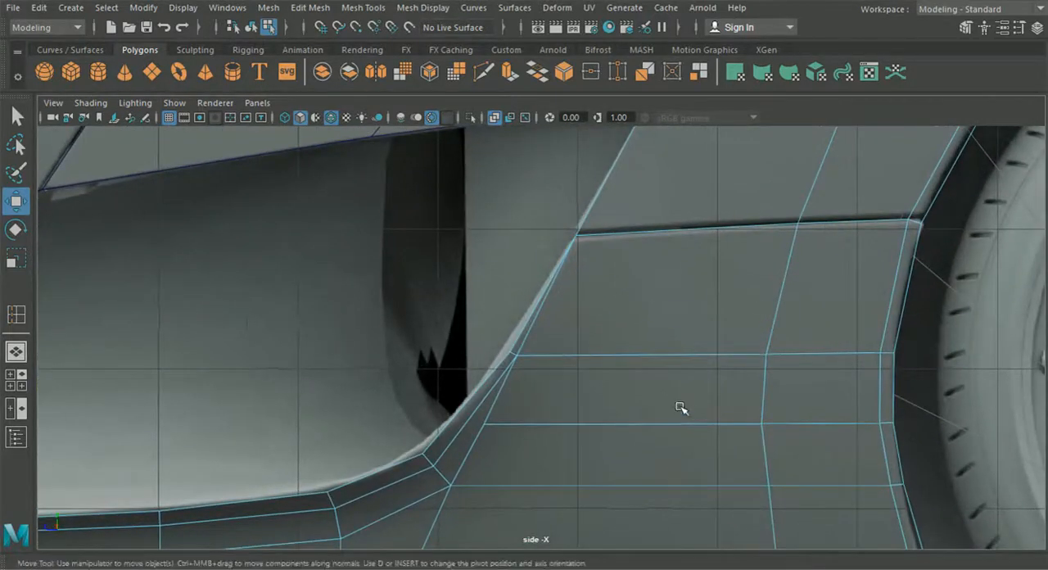
{"action": "right_click_drag", "start_coordinate": [532, 315], "coordinate": [547, 273]}
{"action": "left_click", "coordinate": [502, 363], "text": "shift"}
{"action": "left_click", "coordinate": [363, 471], "text": "shift"}
{"action": "left_click", "coordinate": [300, 499], "text": "shift"}
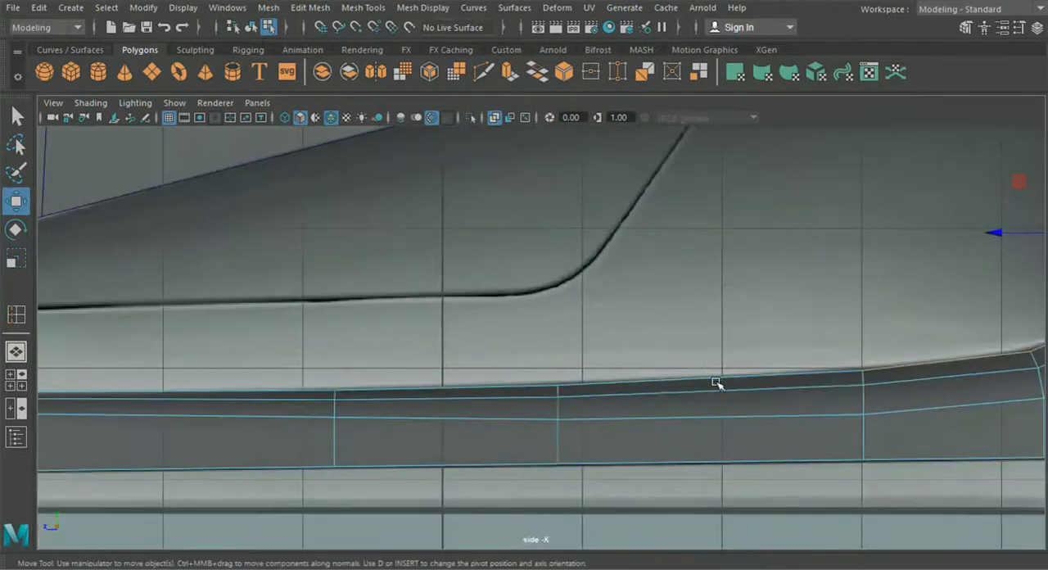
{"action": "left_click", "coordinate": [660, 384], "text": "shift"}
{"action": "left_click", "coordinate": [513, 386], "text": "shift"}
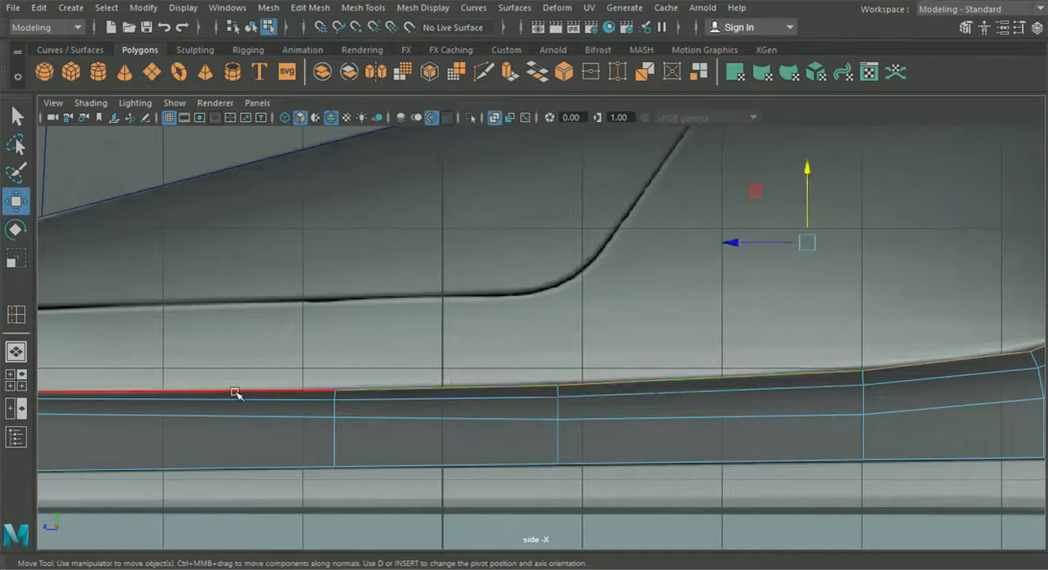
{"action": "left_click", "coordinate": [234, 393], "text": "shift"}
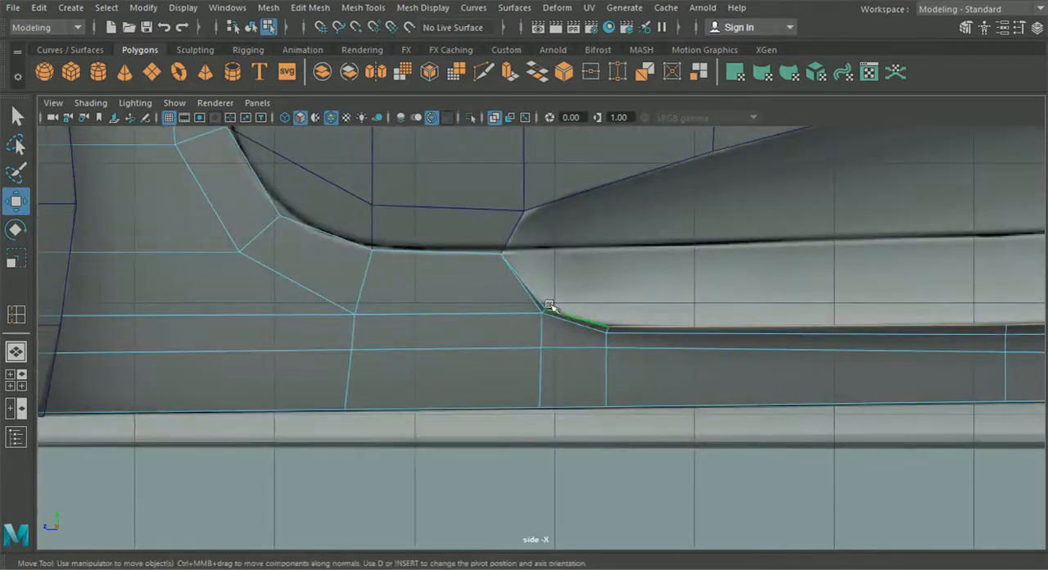
{"action": "left_click", "coordinate": [543, 301], "text": "shift"}
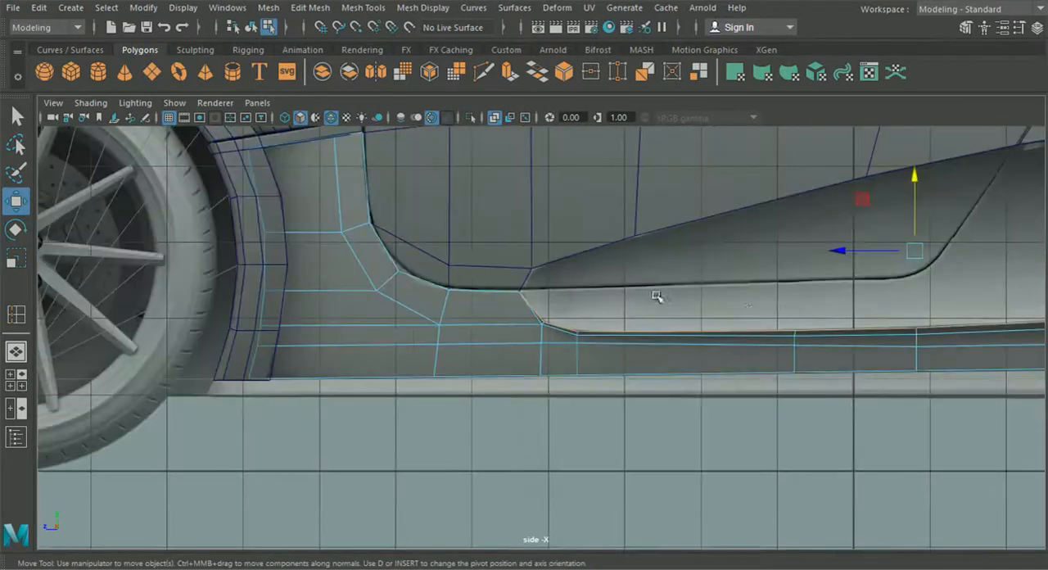
{"action": "scroll", "coordinate": [547, 327], "scroll_direction": "up", "scroll_amount": 3}
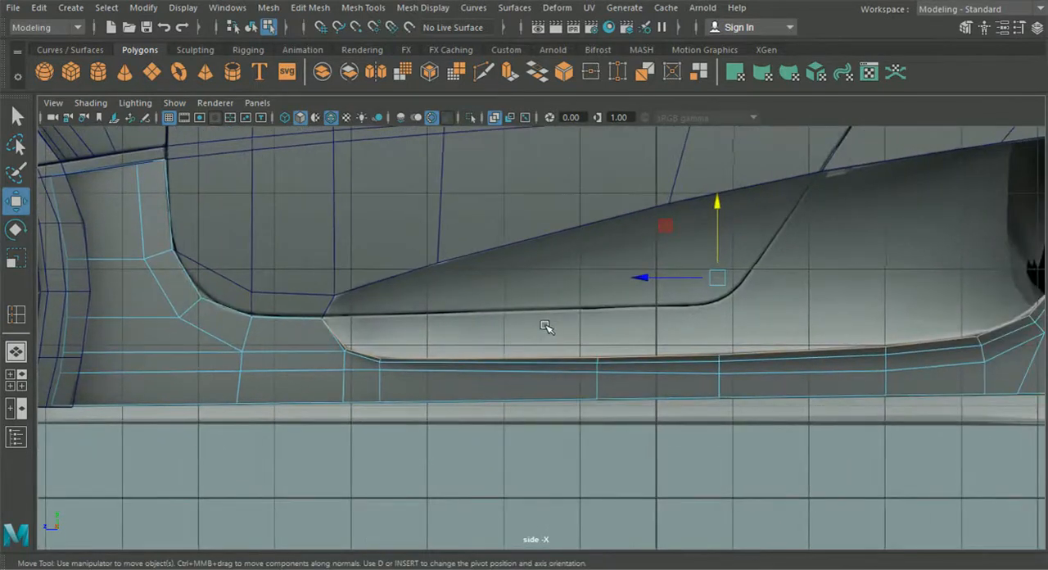
{"action": "key", "text": "ctrl+e"}
{"action": "middle_click_drag", "start_coordinate": [897, 282], "coordinate": [593, 344], "text": "alt"}
{"action": "right_click_drag", "start_coordinate": [670, 315], "coordinate": [752, 334], "text": "alt"}
{"action": "left_click_drag", "start_coordinate": [740, 328], "coordinate": [736, 328]}
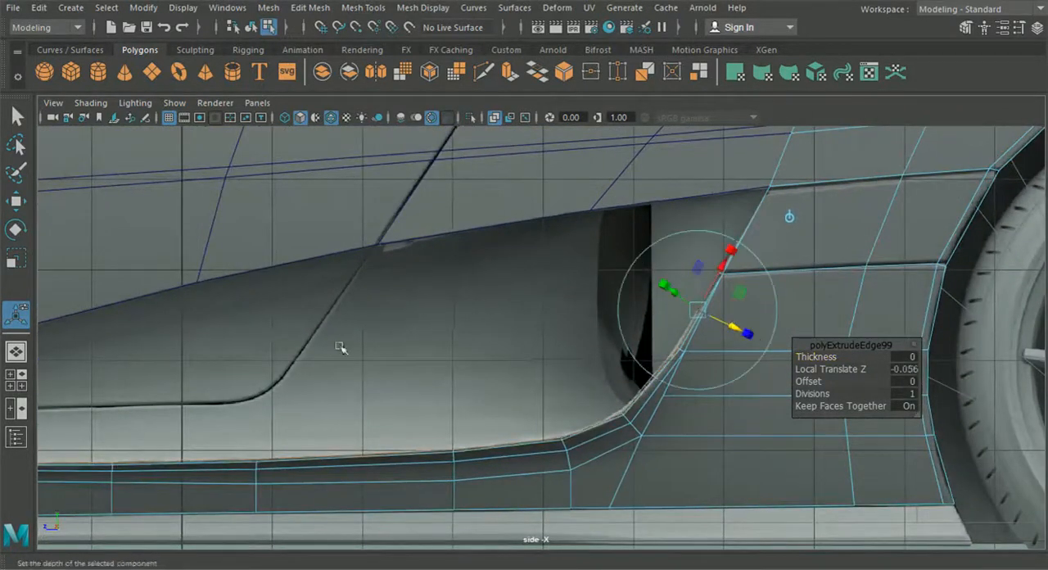
- Merge the overlapping vertices at the extruded strip's upper rear end with the lower side panel's corner
{"action": "left_click", "coordinate": [20, 352]}
{"action": "left_click_drag", "start_coordinate": [283, 358], "coordinate": [524, 391], "text": "alt"}
{"action": "middle_click_drag", "start_coordinate": [524, 392], "coordinate": [375, 414], "text": "alt"}
{"action": "right_click_drag", "start_coordinate": [374, 413], "coordinate": [417, 422], "text": "alt"}
{"action": "left_click_drag", "start_coordinate": [417, 422], "coordinate": [521, 397], "text": "alt"}
{"action": "right_click_drag", "start_coordinate": [624, 399], "coordinate": [492, 115]}
{"action": "middle_click_drag", "start_coordinate": [636, 180], "coordinate": [623, 211], "text": "alt"}
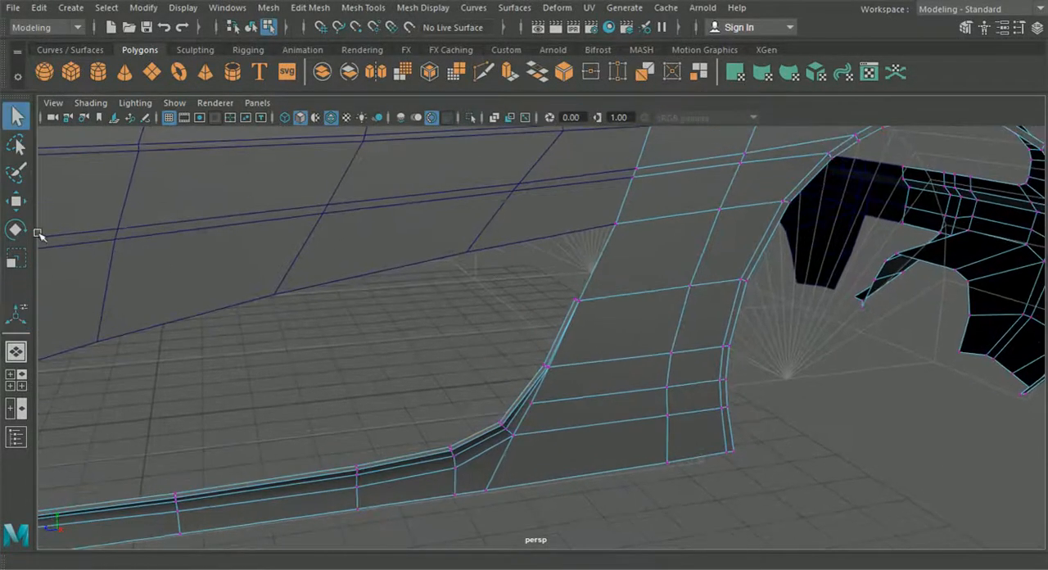
{"action": "left_click", "coordinate": [22, 203]}
{"action": "scroll", "coordinate": [517, 316], "scroll_direction": "up", "scroll_amount": 4}
{"action": "middle_click_drag", "start_coordinate": [517, 316], "coordinate": [487, 344], "text": "alt"}
{"action": "right_click_drag", "start_coordinate": [487, 344], "coordinate": [612, 404], "text": "alt"}
{"action": "left_click", "coordinate": [578, 291]}
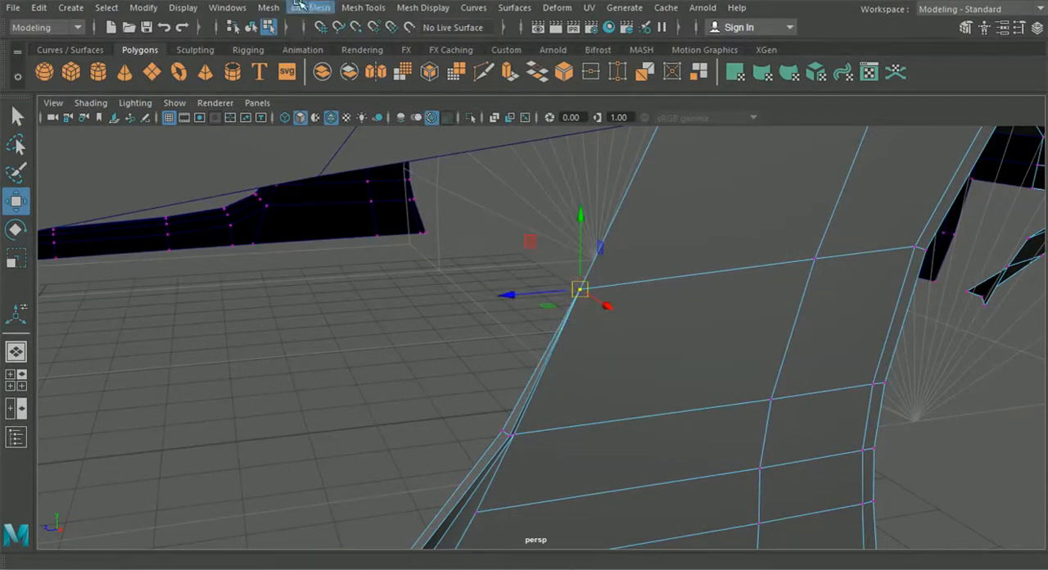
{"action": "left_click", "coordinate": [269, 8]}
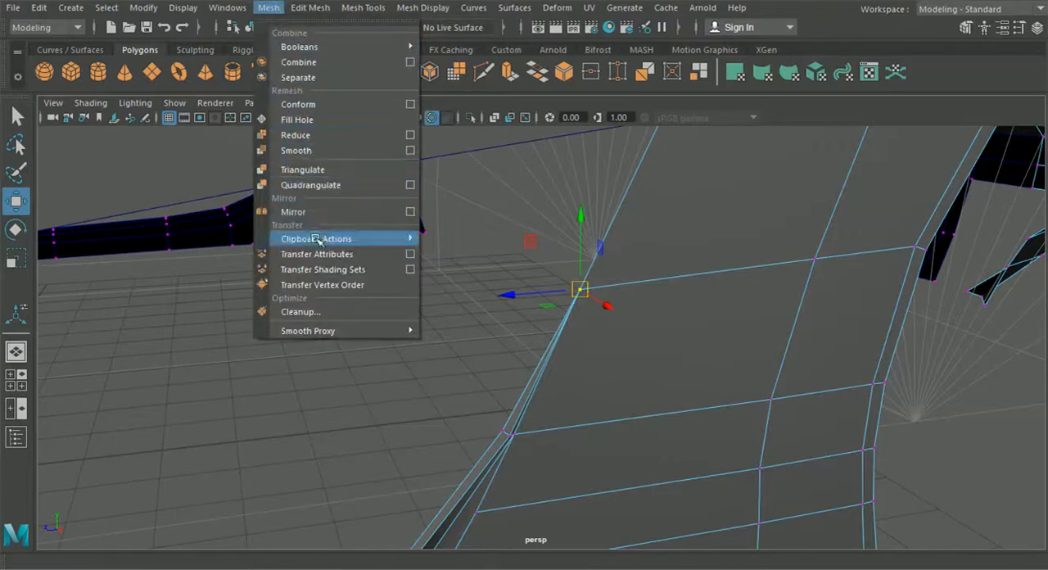
{"action": "mouse_move", "coordinate": [305, 7]}
{"action": "left_click", "coordinate": [325, 155]}
- Merge the vertices at the extruded strip's front end into the vent opening's front corner
{"action": "scroll", "coordinate": [330, 262], "scroll_direction": "down", "scroll_amount": 2}
{"action": "middle_click_drag", "start_coordinate": [290, 314], "coordinate": [1007, 203], "text": "alt"}
{"action": "scroll", "coordinate": [336, 333], "scroll_direction": "up", "scroll_amount": 1}
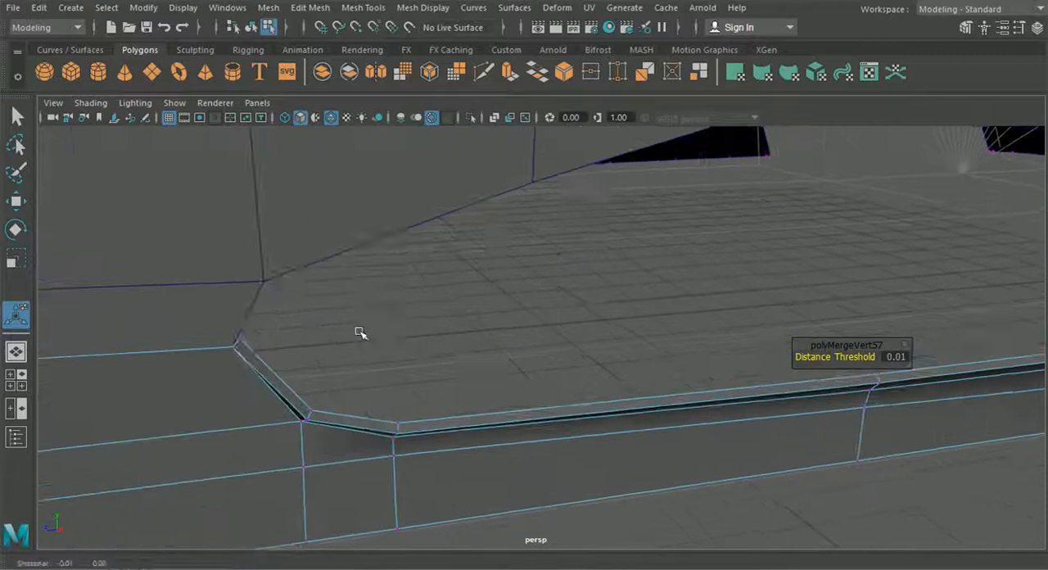
{"action": "middle_click_drag", "start_coordinate": [360, 332], "coordinate": [511, 317], "text": "alt"}
{"action": "left_click_drag", "start_coordinate": [518, 339], "coordinate": [499, 341]}
{"action": "left_click", "coordinate": [27, 203]}
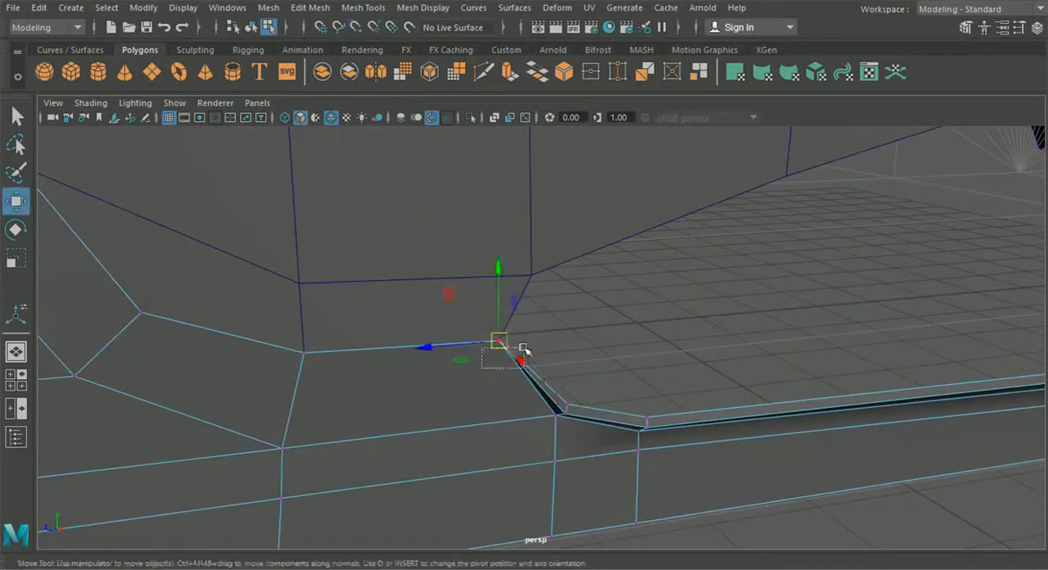
{"action": "left_click", "coordinate": [308, 7]}
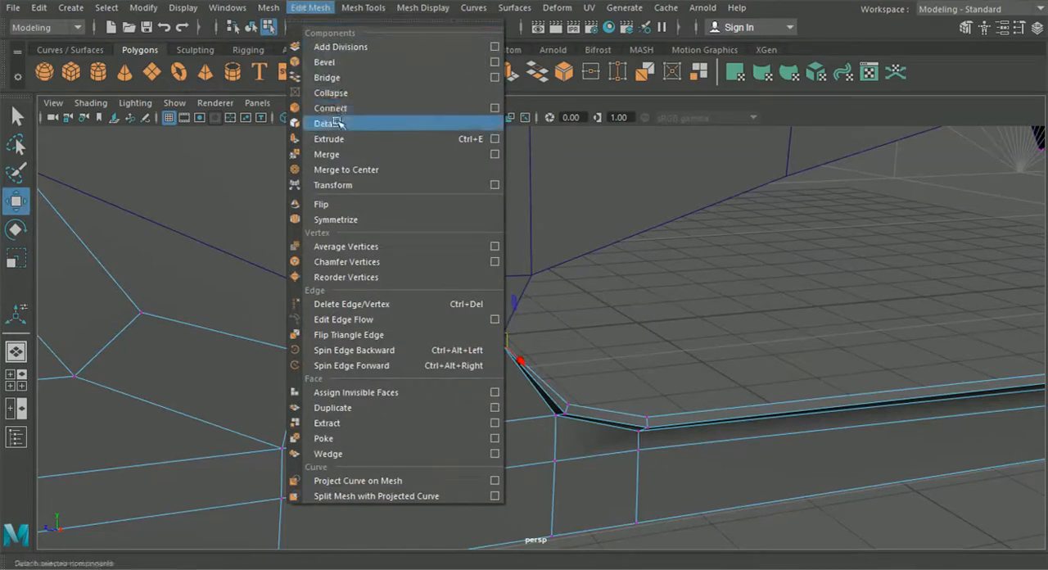
{"action": "left_click", "coordinate": [333, 153]}
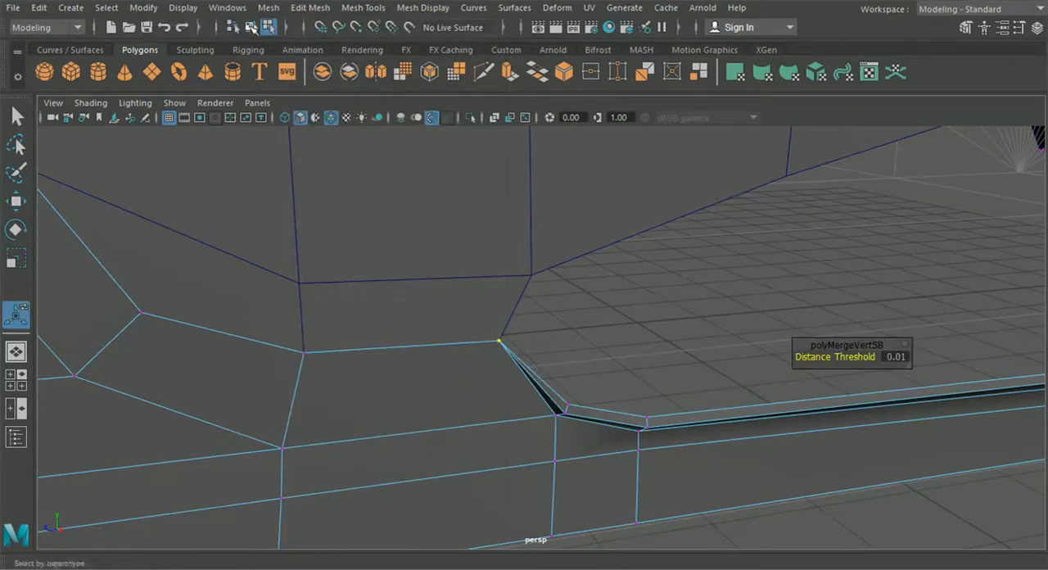
- Return to object mode and inspect the vent opening's new edge strip and the whole car side in perspective
{"action": "left_click", "coordinate": [650, 233]}
{"action": "scroll", "coordinate": [649, 234], "scroll_direction": "down", "scroll_amount": 4}
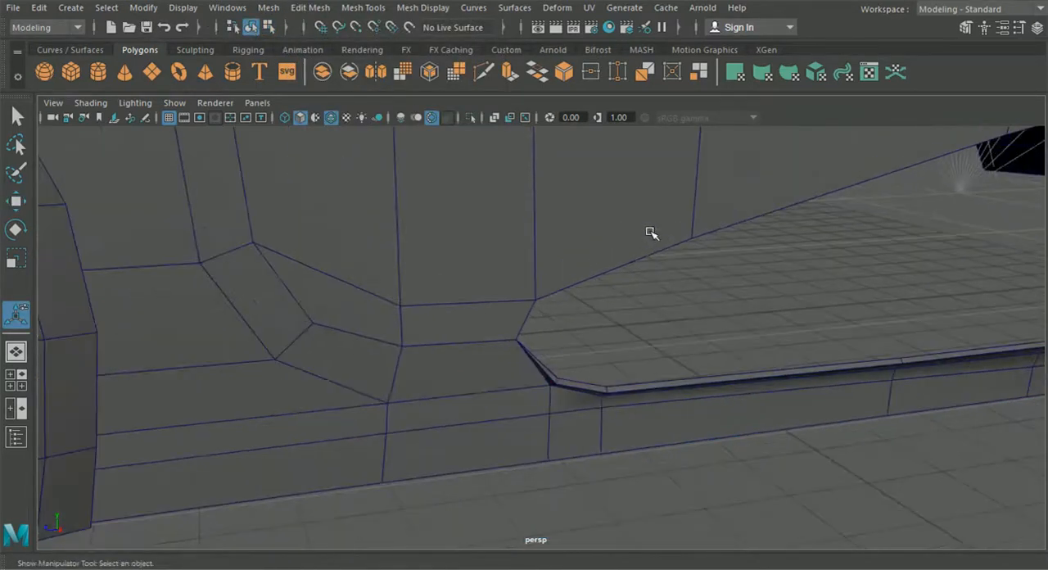
{"action": "left_click_drag", "start_coordinate": [758, 275], "coordinate": [366, 259], "text": "alt"}
{"action": "scroll", "coordinate": [365, 259], "scroll_direction": "down", "scroll_amount": 5}
{"action": "left_click_drag", "start_coordinate": [483, 262], "coordinate": [573, 257], "text": "alt"}
{"action": "left_click_drag", "start_coordinate": [475, 283], "coordinate": [552, 298], "text": "alt"}
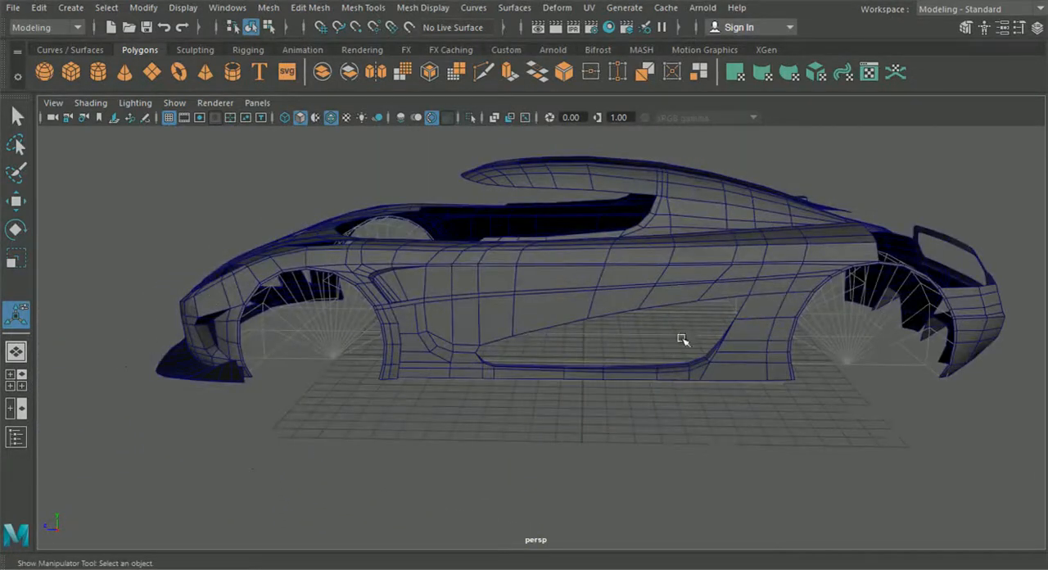
- Select the lower side panel and the main body mesh together and view the car side at an angle
{"action": "left_click", "coordinate": [751, 326]}
{"action": "left_click", "coordinate": [696, 279], "text": "shift"}
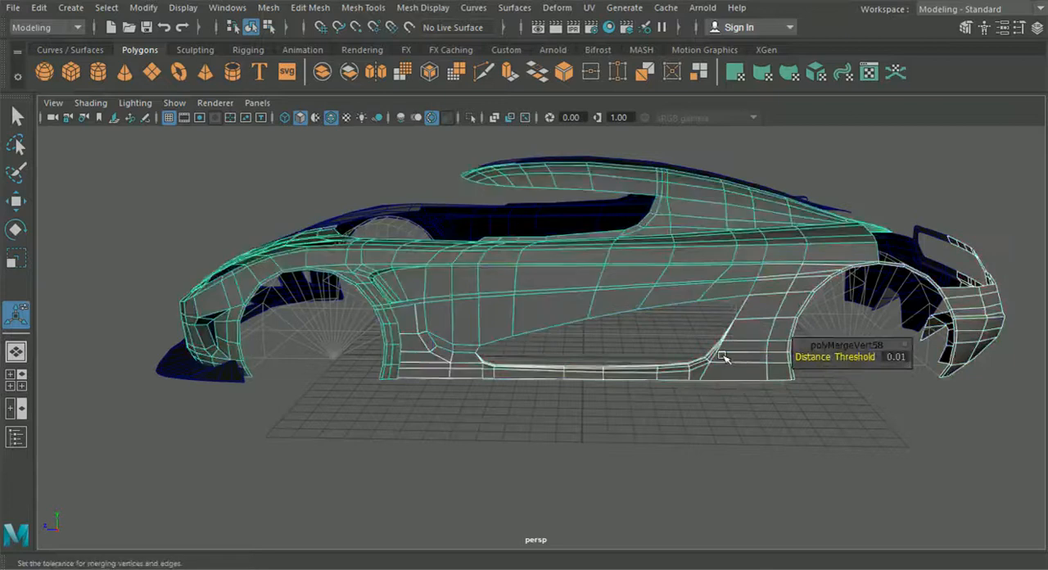
{"action": "left_click_drag", "start_coordinate": [661, 310], "coordinate": [632, 315], "text": "alt"}
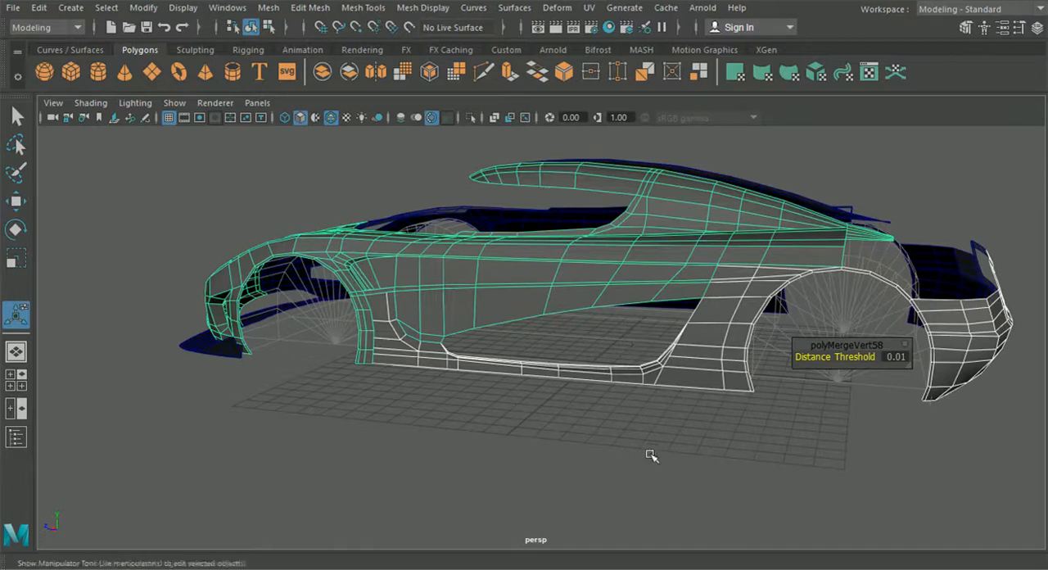
- Inspect the whole car body in perspective from the front, the side and the rear
{"action": "left_click", "coordinate": [571, 402]}
{"action": "left_click_drag", "start_coordinate": [571, 402], "coordinate": [702, 379], "text": "alt"}
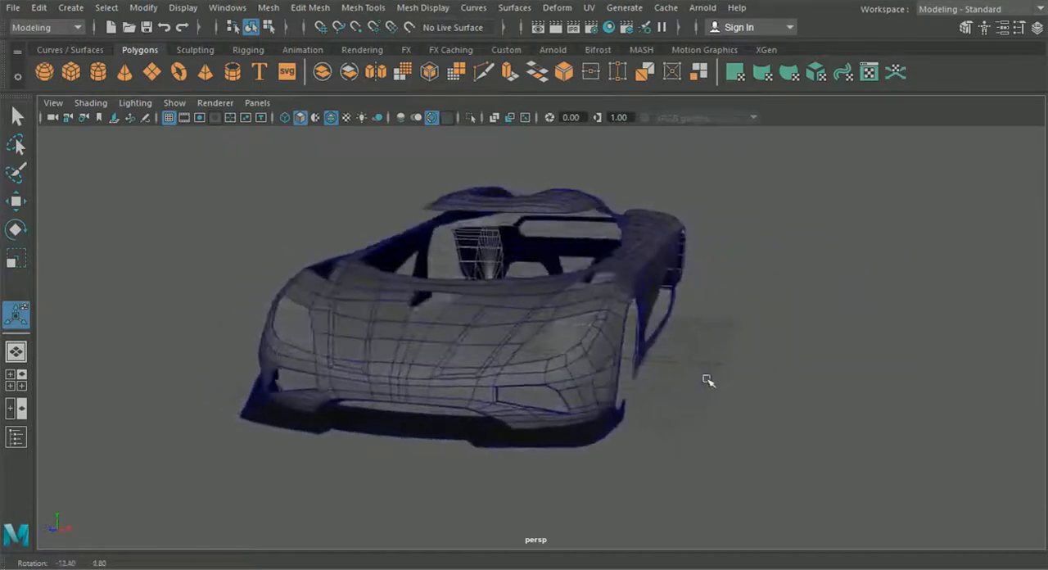
{"action": "scroll", "coordinate": [647, 385], "scroll_direction": "up", "scroll_amount": 6}
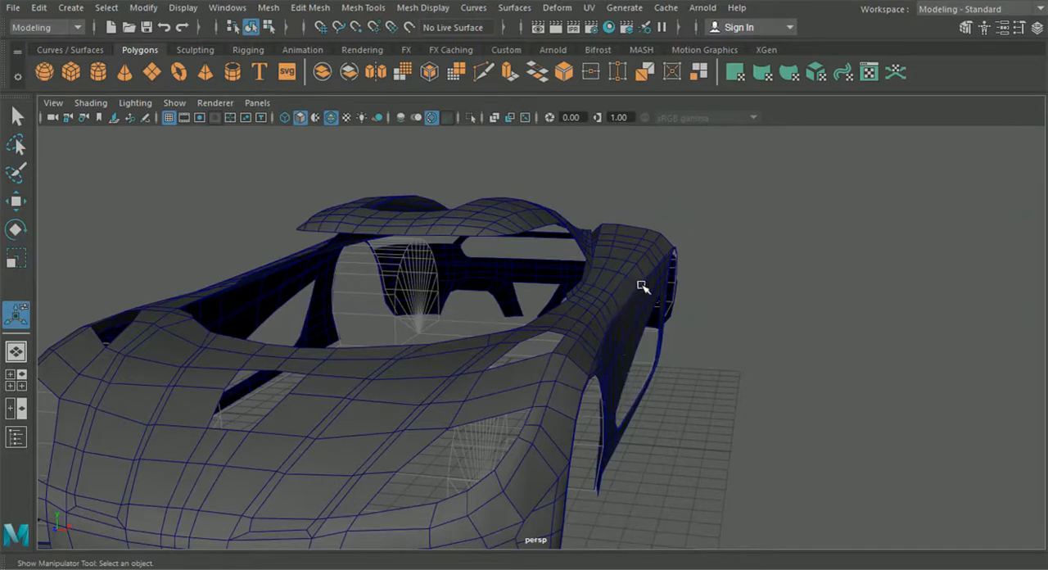
{"action": "left_click_drag", "start_coordinate": [668, 266], "coordinate": [548, 347], "text": "alt"}
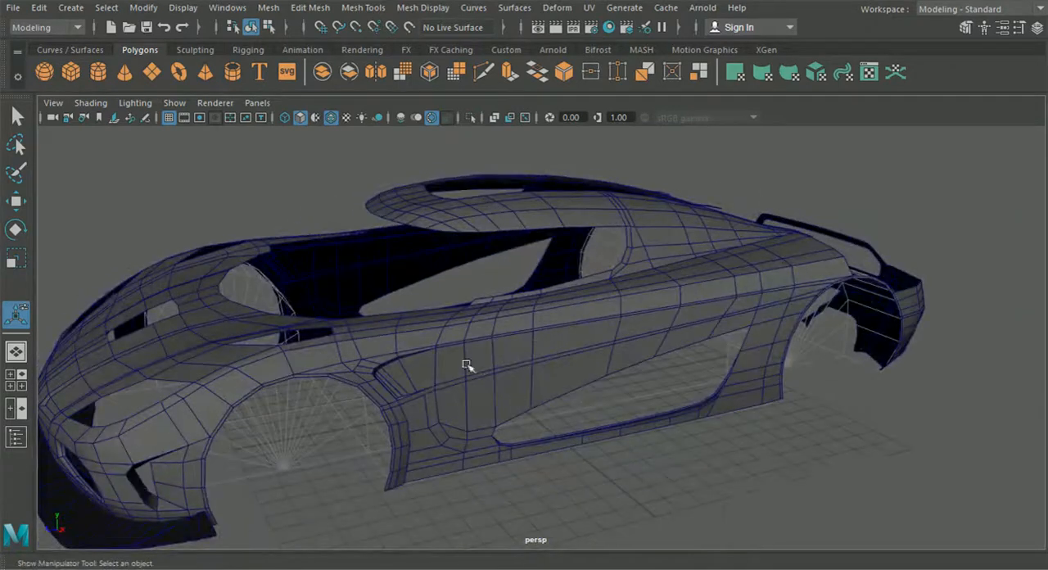
{"action": "left_click_drag", "start_coordinate": [571, 382], "coordinate": [748, 419], "text": "alt"}
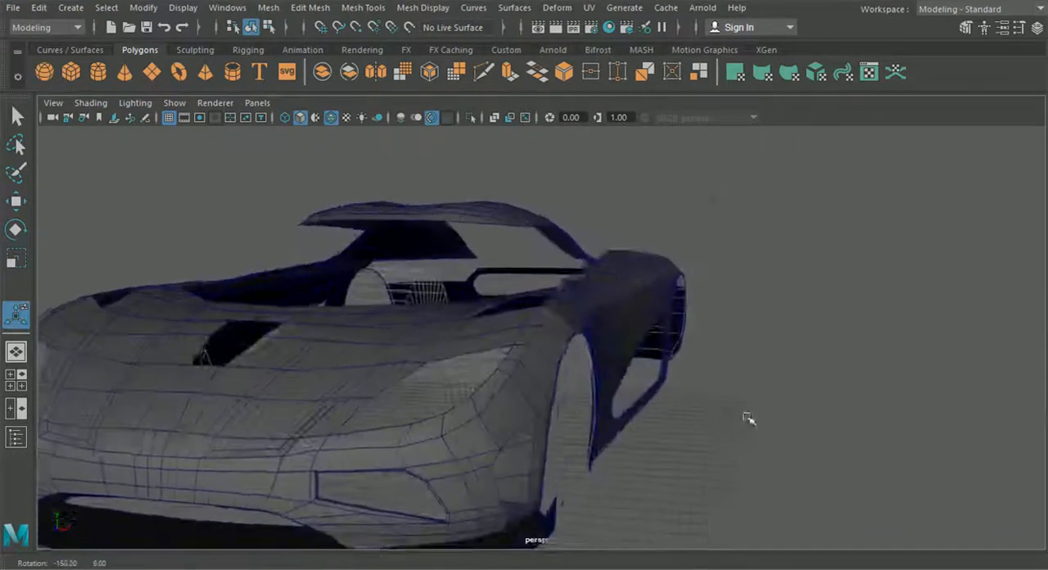
{"action": "middle_click_drag", "start_coordinate": [748, 420], "coordinate": [778, 386], "text": "alt"}
{"action": "right_click_drag", "start_coordinate": [779, 386], "coordinate": [723, 407], "text": "alt"}
{"action": "left_click_drag", "start_coordinate": [724, 406], "coordinate": [379, 473], "text": "alt"}
{"action": "left_click_drag", "start_coordinate": [647, 503], "coordinate": [432, 425], "text": "alt"}
{"action": "left_click_drag", "start_coordinate": [507, 418], "coordinate": [466, 416], "text": "alt"}
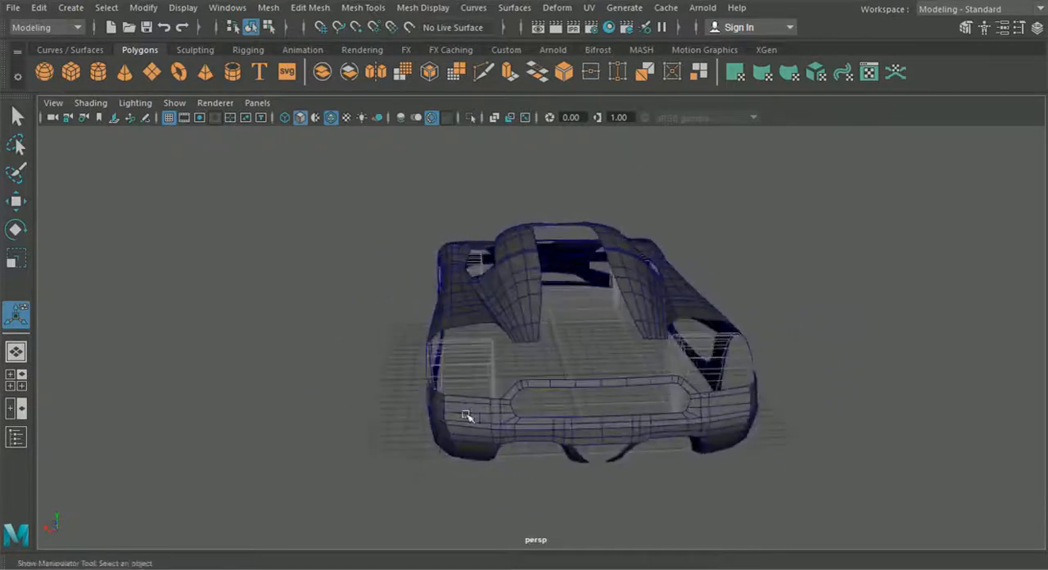
- Select the main body mesh and examine the area above the rear wheel against the side reference image
{"action": "left_click", "coordinate": [521, 340]}
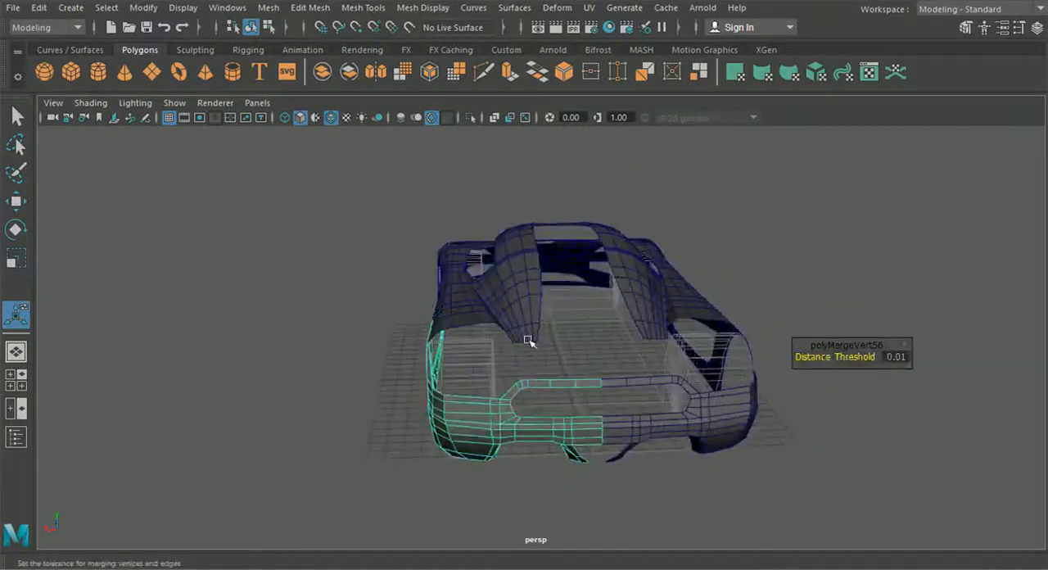
{"action": "left_click", "coordinate": [532, 387], "text": "shift"}
{"action": "left_click_drag", "start_coordinate": [492, 403], "coordinate": [599, 367], "text": "alt"}
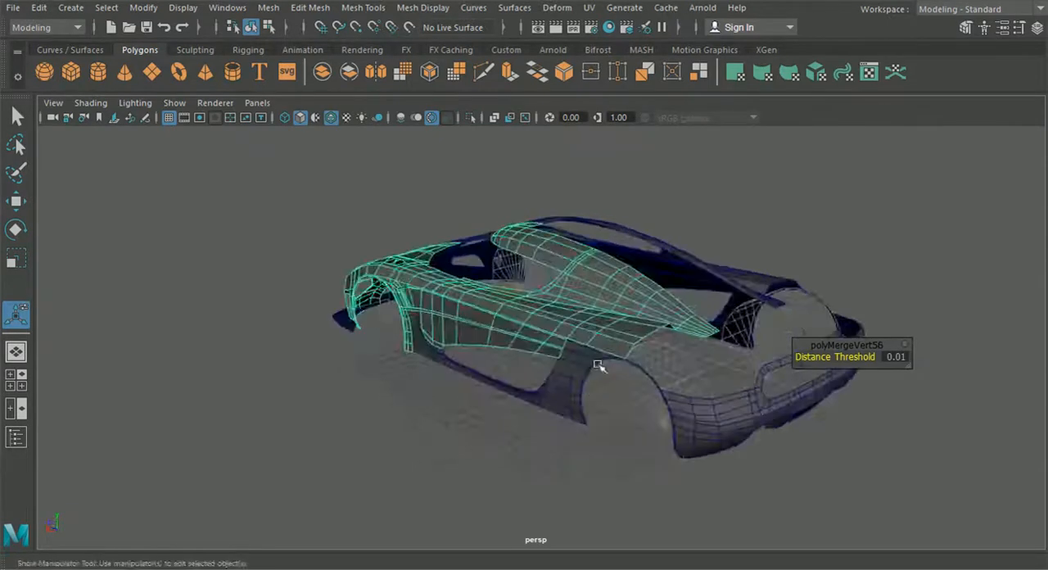
{"action": "left_click", "coordinate": [14, 382]}
{"action": "scroll", "coordinate": [642, 447], "scroll_direction": "down", "scroll_amount": 3}
{"action": "key", "text": "space"}
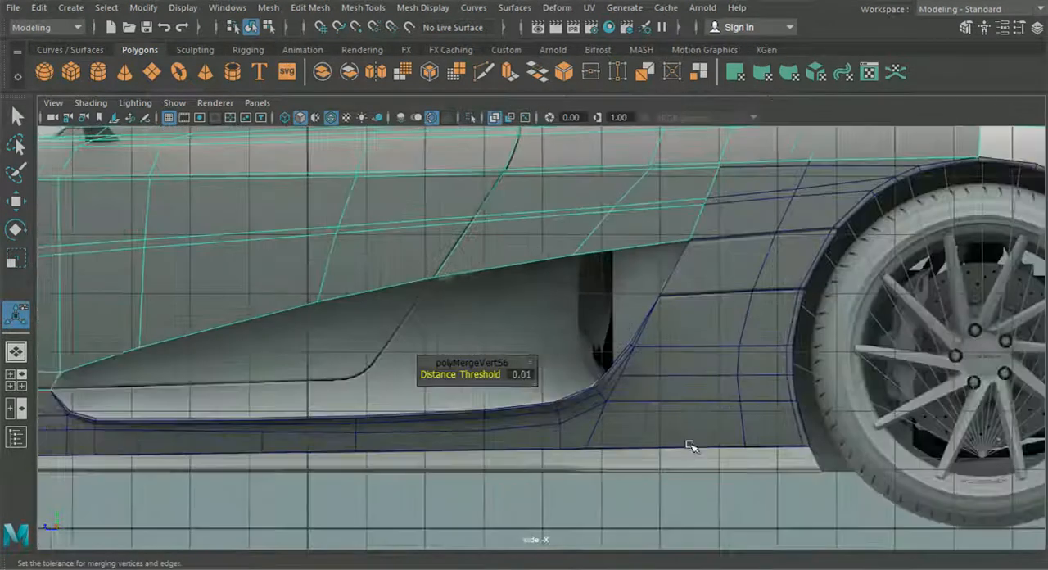
{"action": "middle_click_drag", "start_coordinate": [741, 417], "coordinate": [350, 461], "text": "alt"}
{"action": "middle_click_drag", "start_coordinate": [565, 365], "coordinate": [491, 475], "text": "alt"}
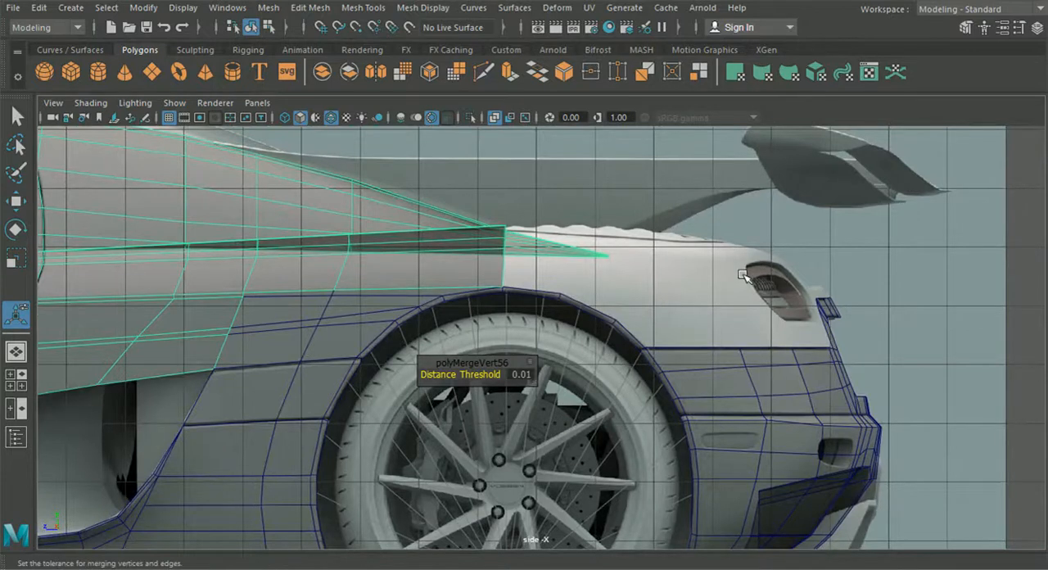
{"action": "middle_click_drag", "start_coordinate": [742, 275], "coordinate": [662, 304], "text": "alt"}
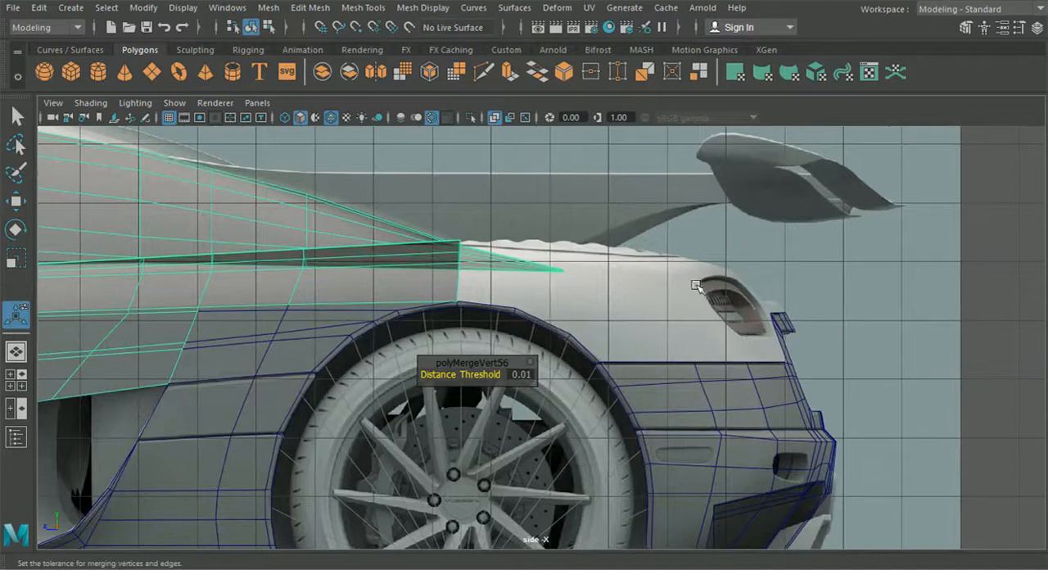
- Select the body mesh's inner border edges along the central roof opening, from the tail tip forward, in the top view
{"action": "left_click", "coordinate": [15, 379]}
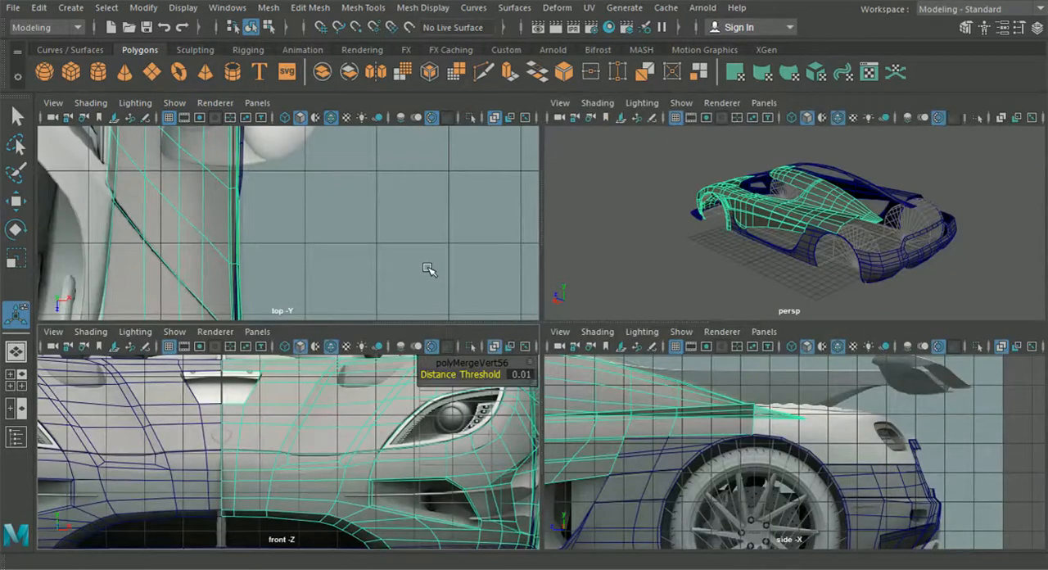
{"action": "key", "text": "space"}
{"action": "scroll", "coordinate": [427, 269], "scroll_direction": "down", "scroll_amount": 5}
{"action": "middle_click_drag", "start_coordinate": [464, 285], "coordinate": [557, 357], "text": "alt"}
{"action": "scroll", "coordinate": [557, 357], "scroll_direction": "down", "scroll_amount": 2}
{"action": "middle_click_drag", "start_coordinate": [522, 283], "coordinate": [536, 435], "text": "alt"}
{"action": "middle_click_drag", "start_coordinate": [482, 338], "coordinate": [465, 402], "text": "alt"}
{"action": "right_click", "coordinate": [484, 233]}
{"action": "right_click_drag", "start_coordinate": [483, 233], "coordinate": [462, 71]}
{"action": "middle_click_drag", "start_coordinate": [493, 169], "coordinate": [498, 250], "text": "alt"}
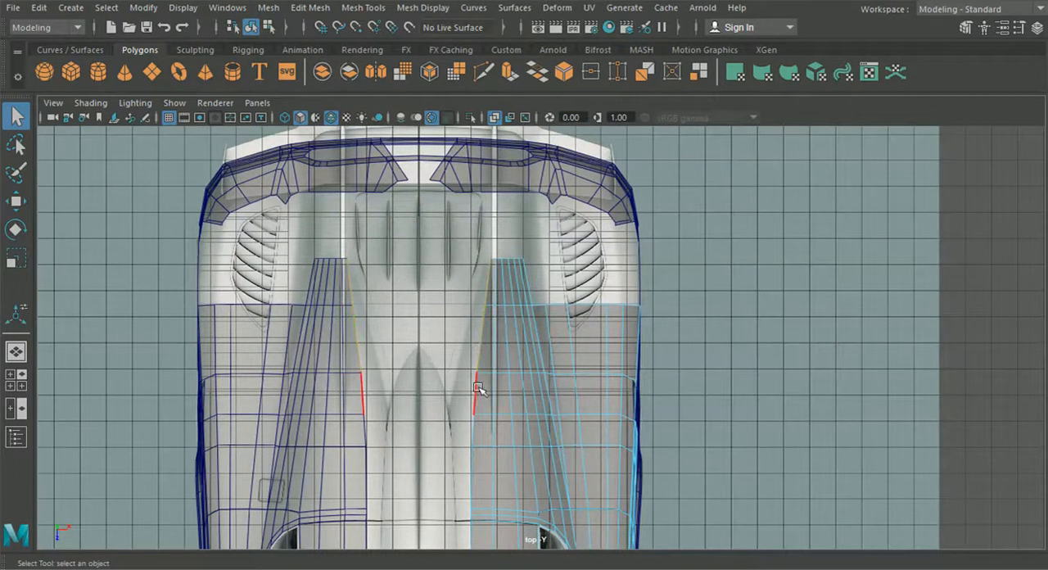
{"action": "middle_click_drag", "start_coordinate": [480, 456], "coordinate": [467, 322], "text": "alt"}
{"action": "left_click", "coordinate": [458, 324], "text": "shift"}
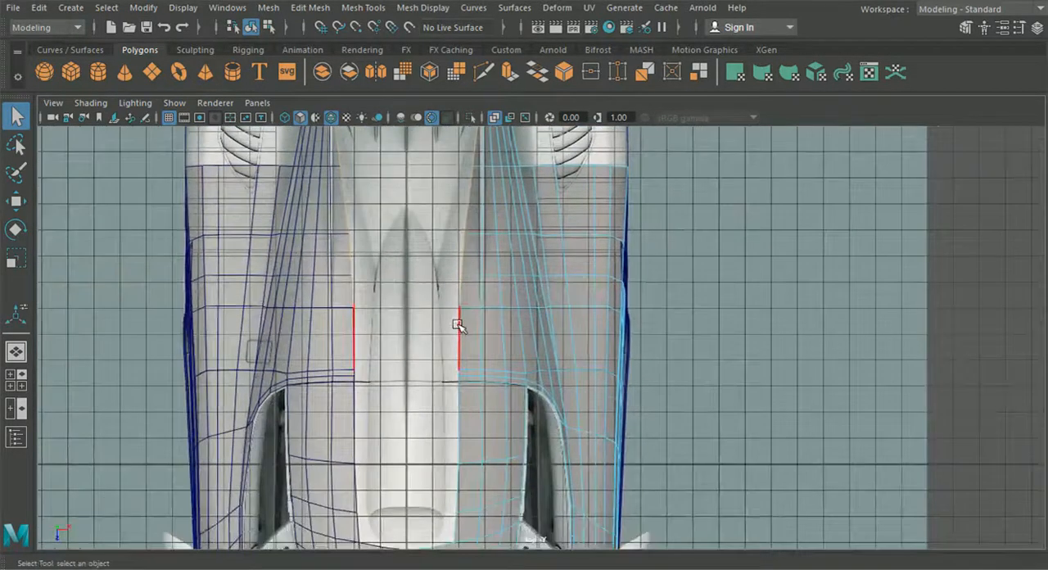
{"action": "scroll", "coordinate": [458, 387], "scroll_direction": "up", "scroll_amount": 3}
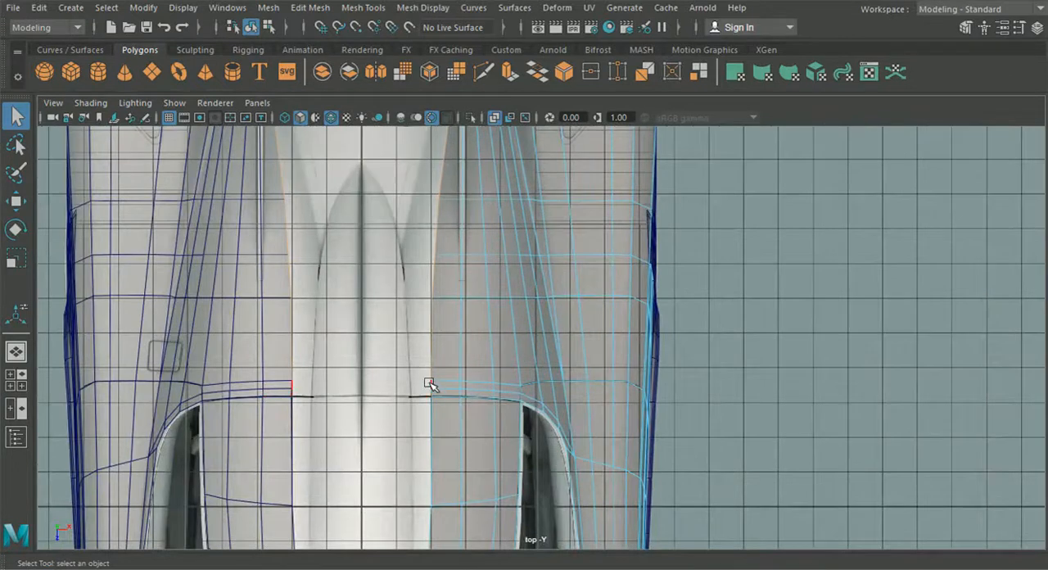
{"action": "middle_click_drag", "start_coordinate": [439, 449], "coordinate": [424, 268], "text": "alt"}
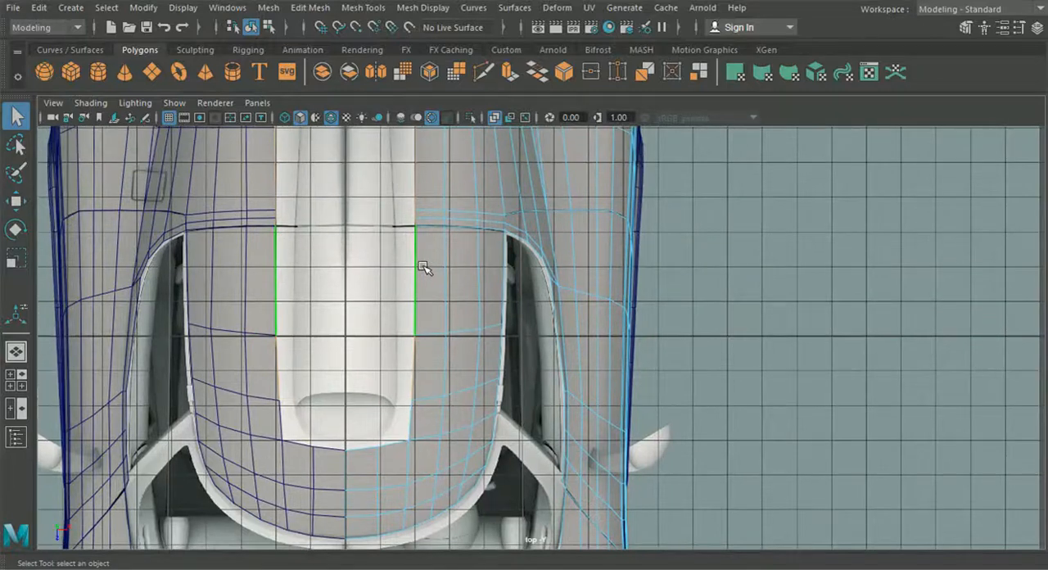
- Extrude the selected inner roof edges slightly toward the car's centerline and check the new strip from the front
{"action": "key", "text": "ctrl+e"}
{"action": "left_click", "coordinate": [506, 133]}
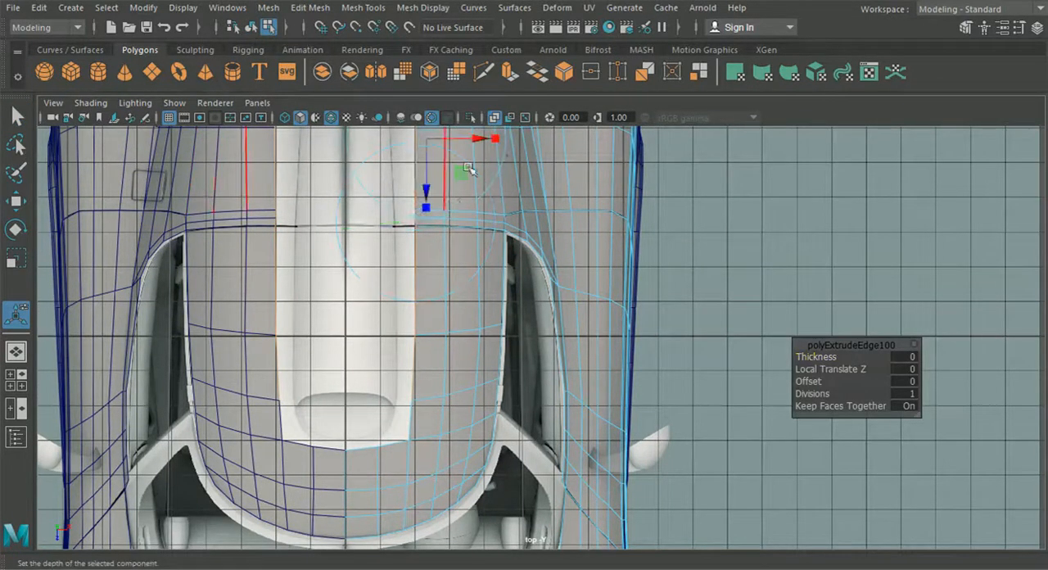
{"action": "left_click_drag", "start_coordinate": [479, 145], "coordinate": [460, 145]}
{"action": "left_click", "coordinate": [20, 375]}
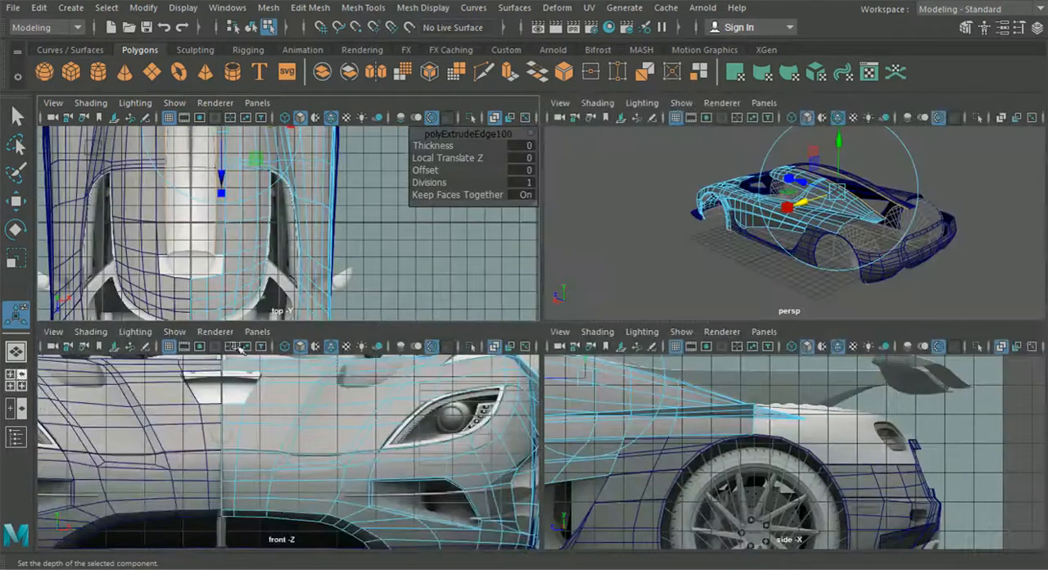
{"action": "key", "text": "space"}
{"action": "middle_click_drag", "start_coordinate": [401, 340], "coordinate": [398, 348], "text": "alt"}
{"action": "scroll", "coordinate": [450, 306], "scroll_direction": "up", "scroll_amount": 8}
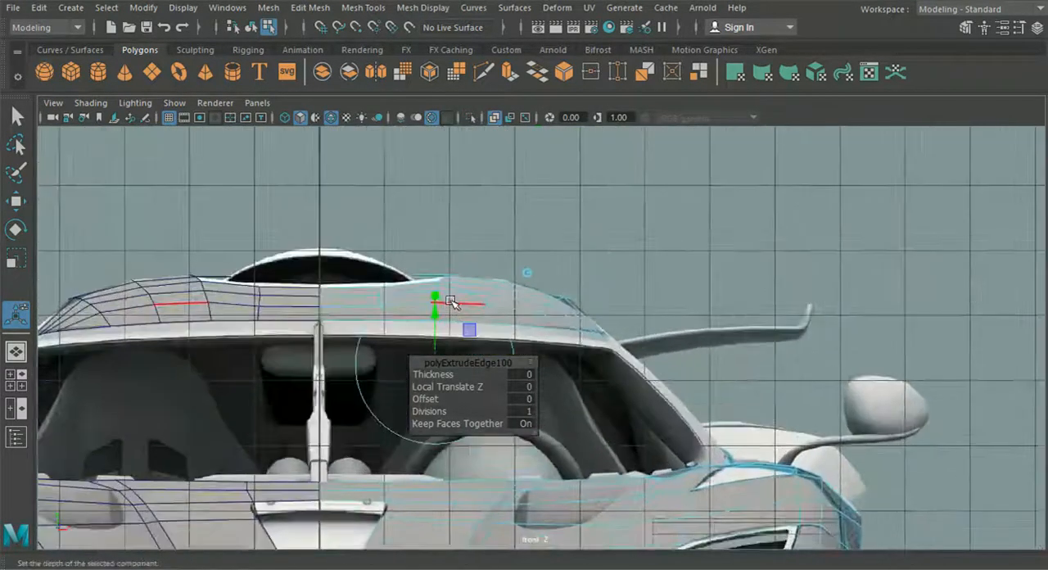
{"action": "left_click_drag", "start_coordinate": [398, 323], "coordinate": [397, 336]}
{"action": "left_click", "coordinate": [17, 351]}
{"action": "left_click_drag", "start_coordinate": [365, 383], "coordinate": [308, 361], "text": "alt"}
- Replace the front view with the back view and examine the extruded roof strip against the rear reference image
{"action": "left_click", "coordinate": [14, 380]}
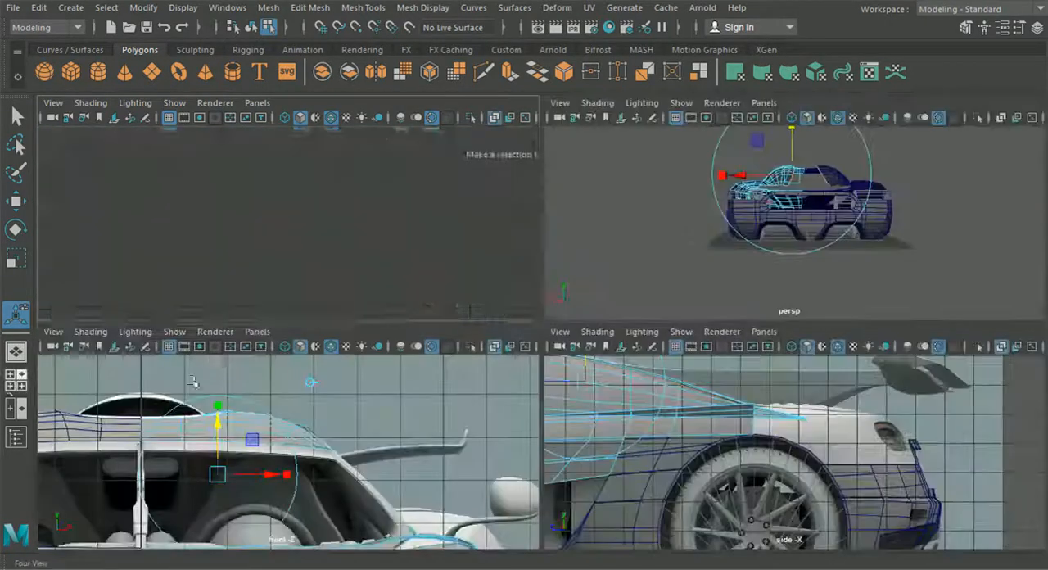
{"action": "left_click", "coordinate": [258, 332]}
{"action": "mouse_move", "coordinate": [292, 377]}
{"action": "left_click", "coordinate": [428, 379]}
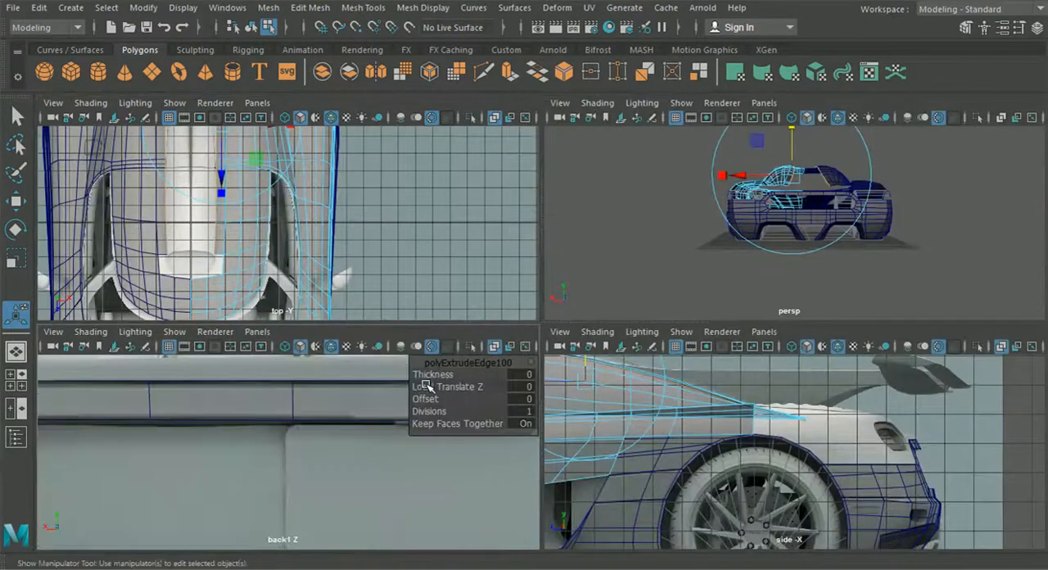
{"action": "scroll", "coordinate": [363, 412], "scroll_direction": "down", "scroll_amount": 5}
{"action": "scroll", "coordinate": [351, 434], "scroll_direction": "up", "scroll_amount": 6}
{"action": "scroll", "coordinate": [283, 438], "scroll_direction": "up", "scroll_amount": 5}
{"action": "middle_click_drag", "start_coordinate": [304, 403], "coordinate": [283, 472], "text": "alt"}
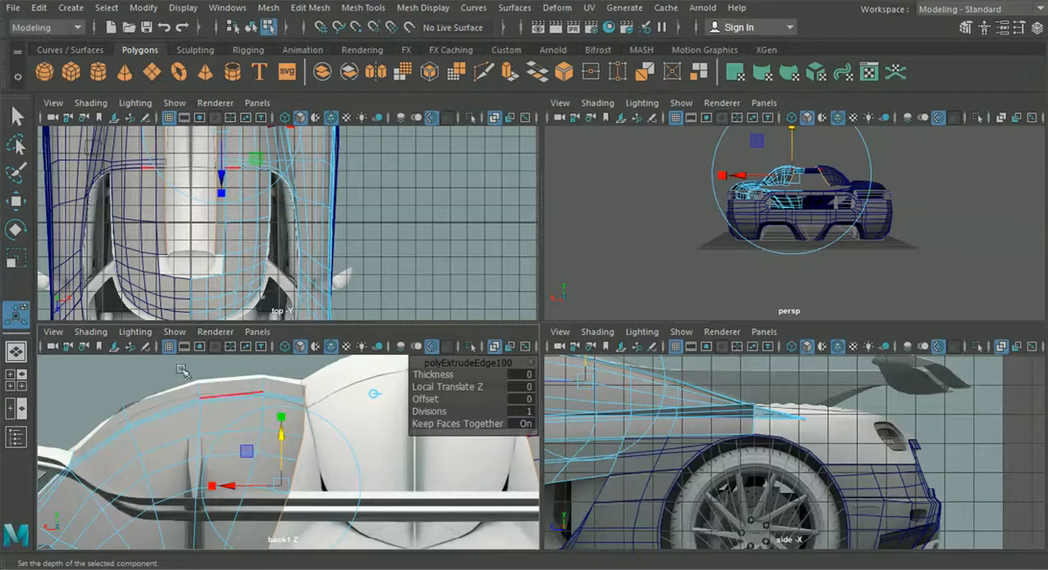
- Move the strip's inner vertex at the tail tip sideways to match the top reference image
{"action": "key", "text": "space"}
{"action": "right_click_drag", "start_coordinate": [407, 115], "coordinate": [330, 119]}
{"action": "left_click", "coordinate": [7, 198]}
{"action": "middle_click_drag", "start_coordinate": [287, 131], "coordinate": [290, 260], "text": "alt"}
{"action": "scroll", "coordinate": [292, 258], "scroll_direction": "up", "scroll_amount": 3}
{"action": "middle_click_drag", "start_coordinate": [299, 202], "coordinate": [378, 440], "text": "alt"}
{"action": "scroll", "coordinate": [388, 252], "scroll_direction": "down", "scroll_amount": 1}
{"action": "middle_click_drag", "start_coordinate": [384, 237], "coordinate": [401, 337], "text": "alt"}
{"action": "left_click_drag", "start_coordinate": [429, 265], "coordinate": [468, 327]}
{"action": "left_click_drag", "start_coordinate": [518, 306], "coordinate": [534, 304]}
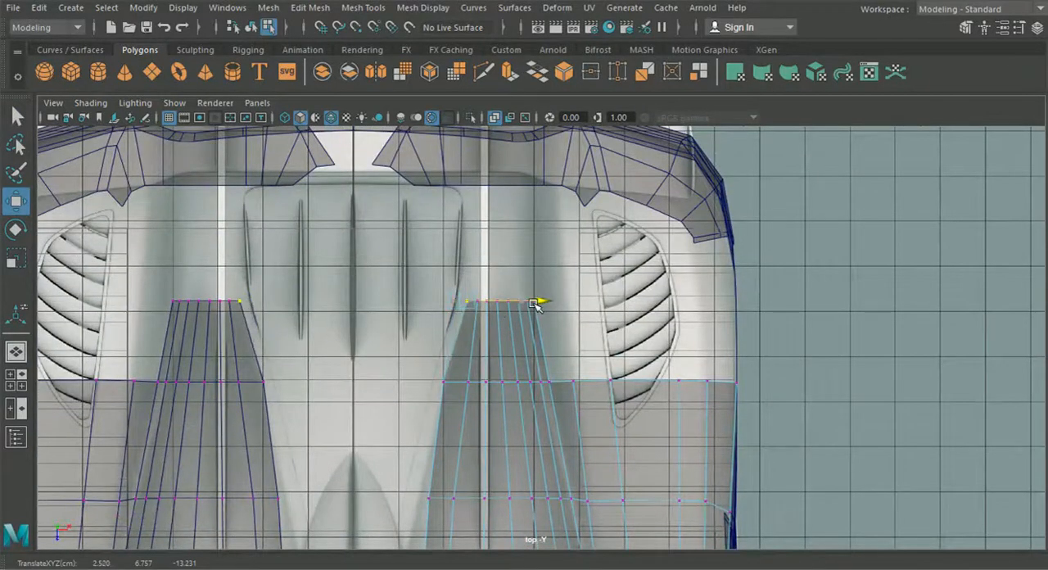
{"action": "middle_click_drag", "start_coordinate": [508, 325], "coordinate": [452, 300], "text": "alt"}
- Move the strip's next inner vertices ahead of the tail tip sideways onto the central fin outline in the reference
{"action": "left_click", "coordinate": [456, 313]}
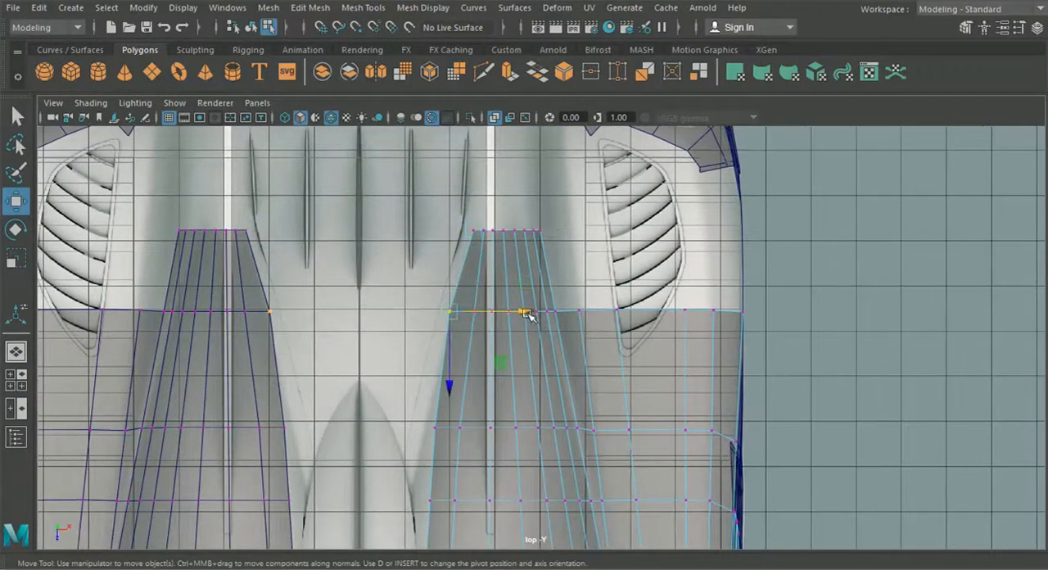
{"action": "left_click", "coordinate": [433, 427]}
{"action": "left_click_drag", "start_coordinate": [502, 427], "coordinate": [494, 427]}
{"action": "middle_click_drag", "start_coordinate": [424, 490], "coordinate": [425, 351], "text": "alt"}
{"action": "left_click", "coordinate": [429, 361]}
{"action": "left_click_drag", "start_coordinate": [491, 361], "coordinate": [475, 364]}
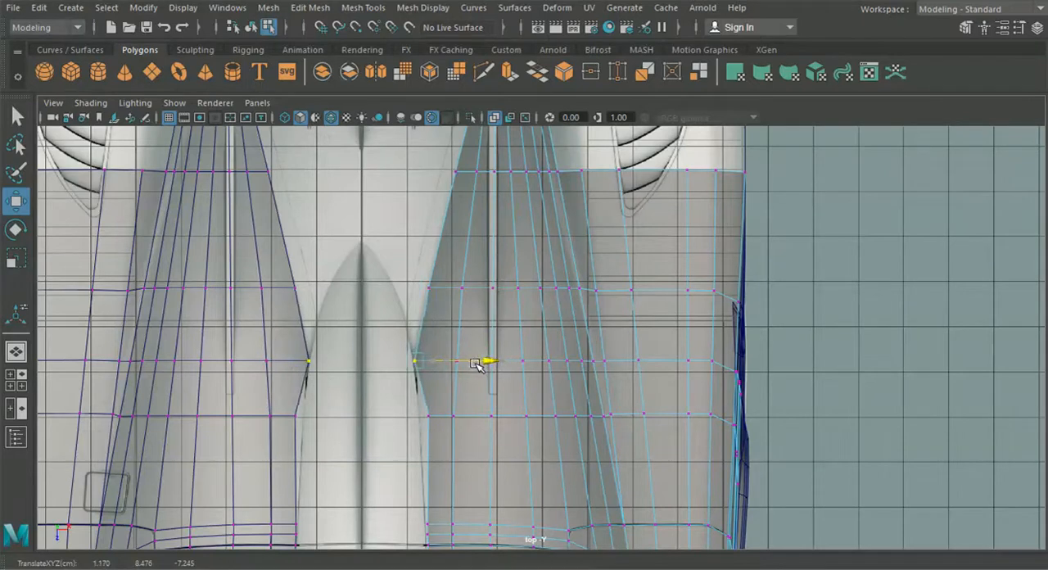
{"action": "middle_click_drag", "start_coordinate": [439, 450], "coordinate": [454, 395], "text": "alt"}
{"action": "left_click", "coordinate": [443, 360]}
{"action": "left_click_drag", "start_coordinate": [506, 361], "coordinate": [498, 362]}
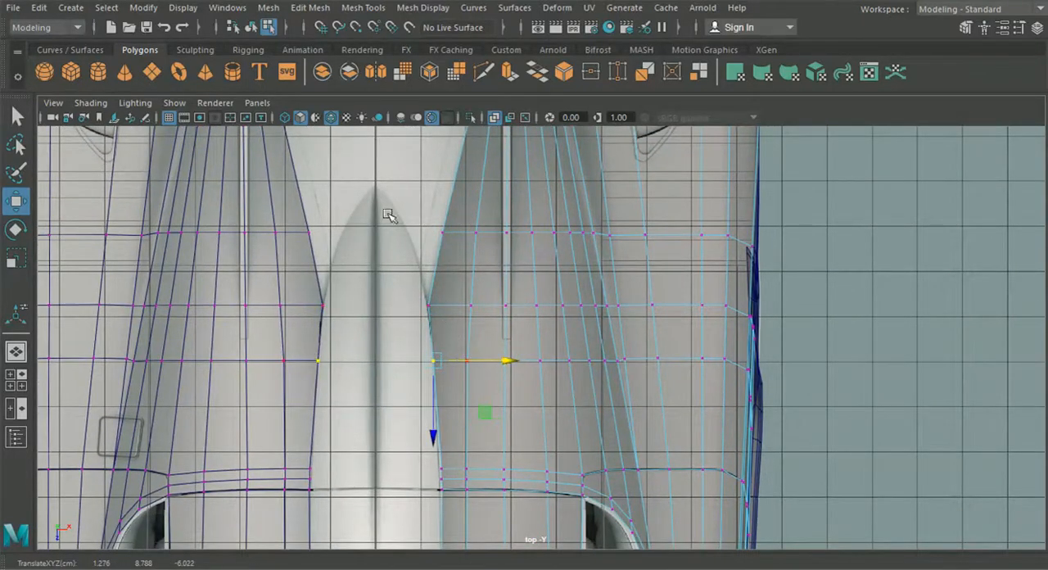
- Fine-tune the sideways position of the strip's inner vertices just behind the roof seam
{"action": "middle_click_drag", "start_coordinate": [426, 469], "coordinate": [433, 418], "text": "alt"}
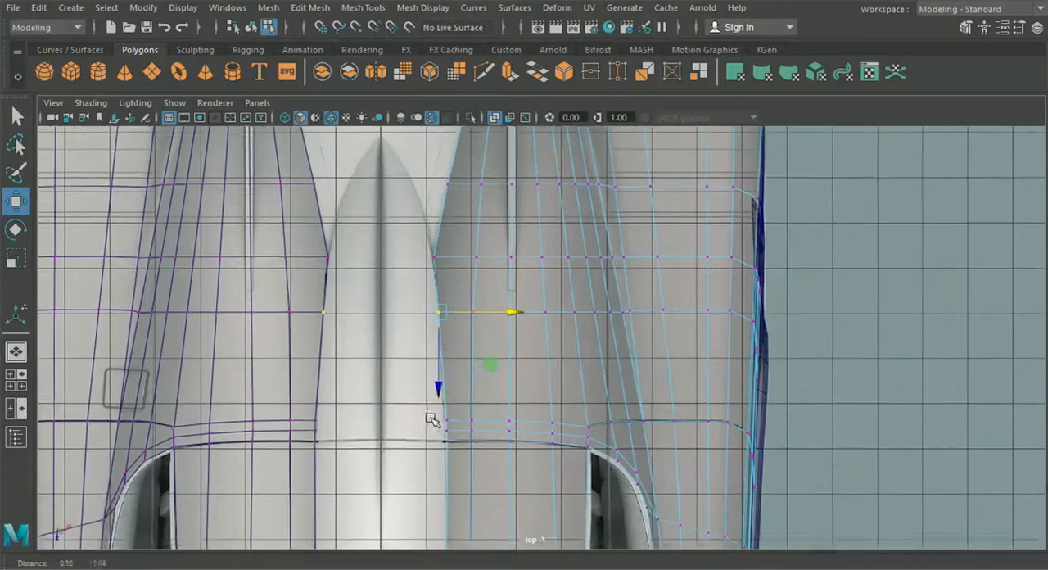
{"action": "middle_click_drag", "start_coordinate": [377, 318], "coordinate": [363, 351], "text": "alt"}
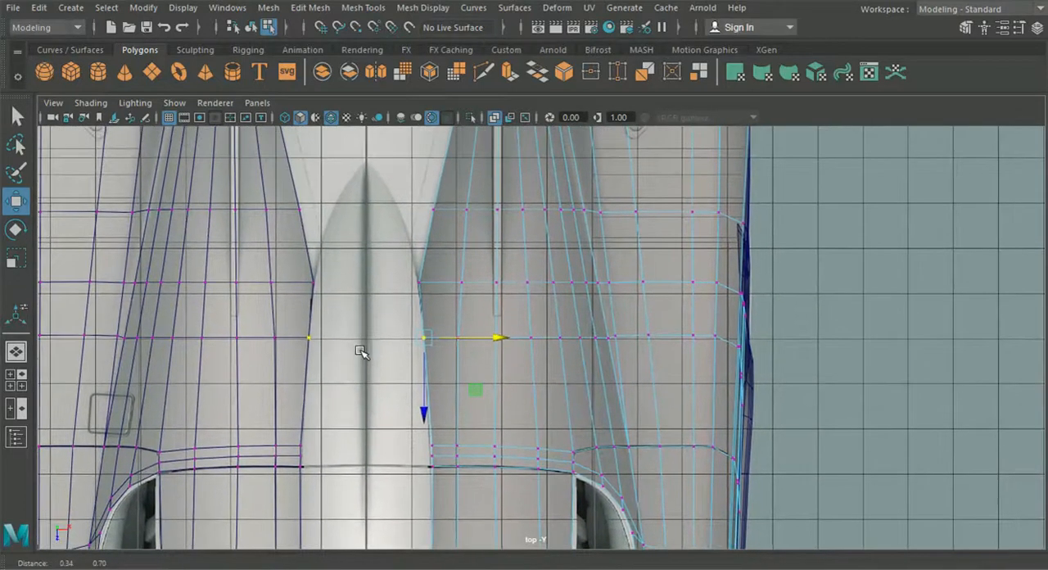
{"action": "middle_click_drag", "start_coordinate": [437, 390], "coordinate": [447, 343], "text": "alt"}
{"action": "scroll", "coordinate": [464, 334], "scroll_direction": "up", "scroll_amount": 2}
{"action": "left_click_drag", "start_coordinate": [470, 276], "coordinate": [473, 276]}
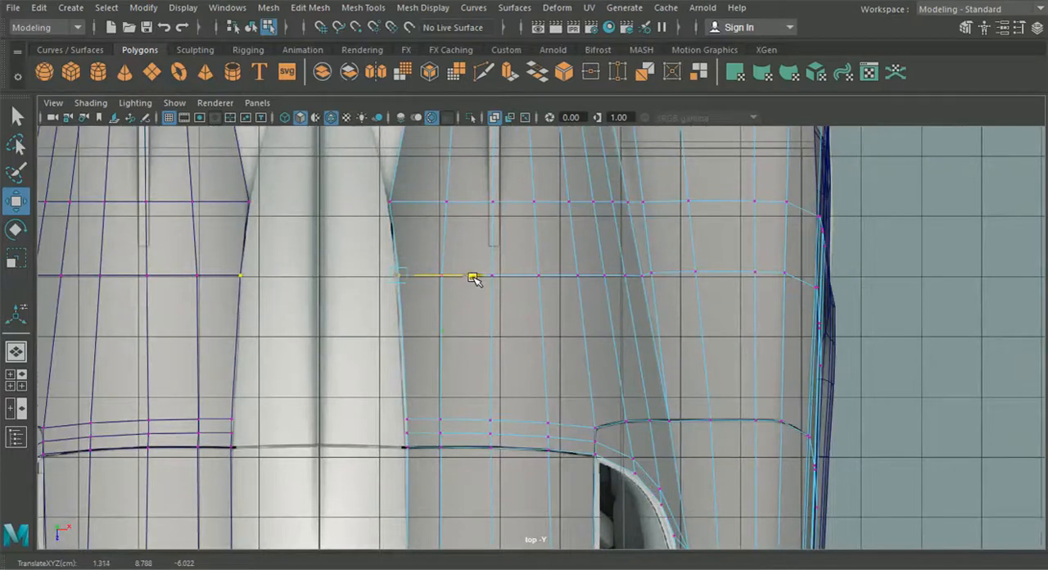
{"action": "middle_click_drag", "start_coordinate": [413, 449], "coordinate": [431, 353], "text": "alt"}
{"action": "scroll", "coordinate": [437, 372], "scroll_direction": "up", "scroll_amount": 5}
{"action": "middle_click_drag", "start_coordinate": [331, 329], "coordinate": [416, 443], "text": "alt"}
{"action": "middle_click_drag", "start_coordinate": [381, 288], "coordinate": [395, 390], "text": "alt"}
{"action": "scroll", "coordinate": [410, 377], "scroll_direction": "up", "scroll_amount": 2}
{"action": "left_click_drag", "start_coordinate": [495, 291], "coordinate": [491, 291]}
- Align the strip's inner vertices at the roof seam with the reference outline, undoing the accidental vertex move
{"action": "middle_click_drag", "start_coordinate": [411, 213], "coordinate": [427, 326], "text": "alt"}
{"action": "left_click_drag", "start_coordinate": [443, 270], "coordinate": [487, 257]}
{"action": "middle_click_drag", "start_coordinate": [427, 407], "coordinate": [437, 277], "text": "alt"}
{"action": "middle_click_drag", "start_coordinate": [445, 440], "coordinate": [443, 272], "text": "alt"}
{"action": "middle_click_drag", "start_coordinate": [456, 401], "coordinate": [447, 373], "text": "alt"}
{"action": "scroll", "coordinate": [441, 350], "scroll_direction": "up", "scroll_amount": 1}
{"action": "scroll", "coordinate": [440, 350], "scroll_direction": "up", "scroll_amount": 1}
{"action": "left_click_drag", "start_coordinate": [418, 343], "coordinate": [434, 366]}
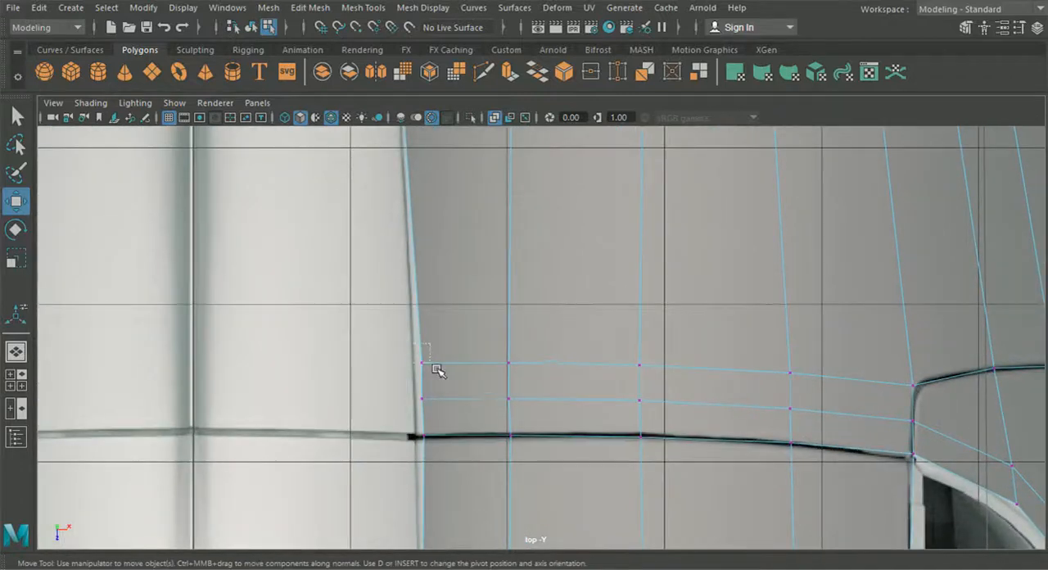
{"action": "left_click_drag", "start_coordinate": [502, 364], "coordinate": [493, 364]}
{"action": "left_click_drag", "start_coordinate": [463, 418], "coordinate": [426, 397]}
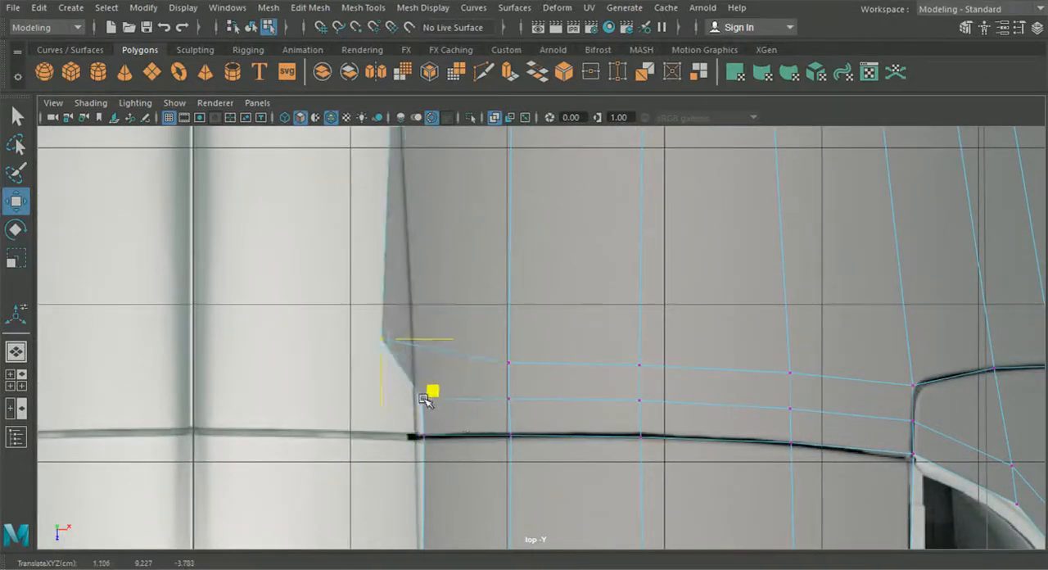
{"action": "key", "text": "ctrl+z"}
{"action": "left_click_drag", "start_coordinate": [367, 429], "coordinate": [492, 401], "text": "ctrl"}
{"action": "mouse_move", "coordinate": [387, 471]}
{"action": "left_mouse_down"}
{"action": "mouse_move", "coordinate": [440, 449]}
{"action": "mouse_move", "coordinate": [450, 418]}
{"action": "mouse_move", "coordinate": [492, 436]}
{"action": "left_mouse_up"}
- Move the strip's inner vertices ahead of the seam sideways to follow the roof scoop's edge down to its front end
{"action": "middle_click_drag", "start_coordinate": [449, 503], "coordinate": [427, 160], "text": "alt"}
{"action": "mouse_move", "coordinate": [440, 416]}
{"action": "middle_mouse_down", "text": "alt"}
{"action": "mouse_move", "coordinate": [435, 248]}
{"action": "mouse_move", "coordinate": [446, 171]}
{"action": "middle_mouse_up", "text": "alt"}
{"action": "left_click_drag", "start_coordinate": [490, 292], "coordinate": [492, 293]}
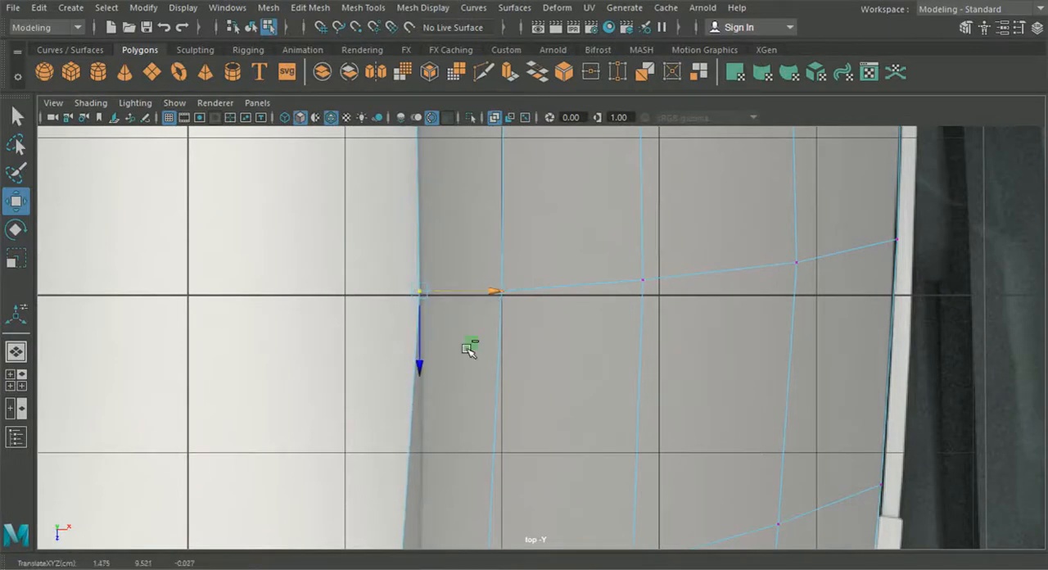
{"action": "middle_click_drag", "start_coordinate": [418, 497], "coordinate": [444, 268], "text": "alt"}
{"action": "left_click_drag", "start_coordinate": [431, 359], "coordinate": [448, 397]}
{"action": "scroll", "coordinate": [448, 398], "scroll_direction": "down", "scroll_amount": 5}
{"action": "scroll", "coordinate": [450, 397], "scroll_direction": "down", "scroll_amount": 2}
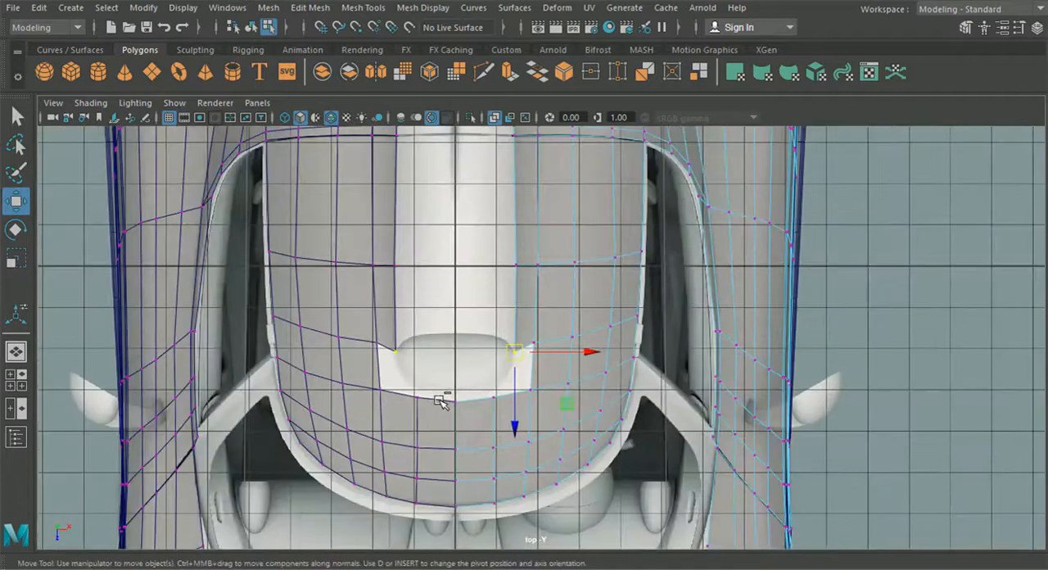
- Select the strip's inner border edges along the roof scoop and fin, and extrude them inward to the car's centre line
{"action": "left_click", "coordinate": [13, 356]}
{"action": "left_click_drag", "start_coordinate": [395, 333], "coordinate": [345, 395], "text": "alt"}
{"action": "scroll", "coordinate": [513, 383], "scroll_direction": "up", "scroll_amount": 4}
{"action": "scroll", "coordinate": [465, 366], "scroll_direction": "down", "scroll_amount": 4}
{"action": "left_click", "coordinate": [16, 380]}
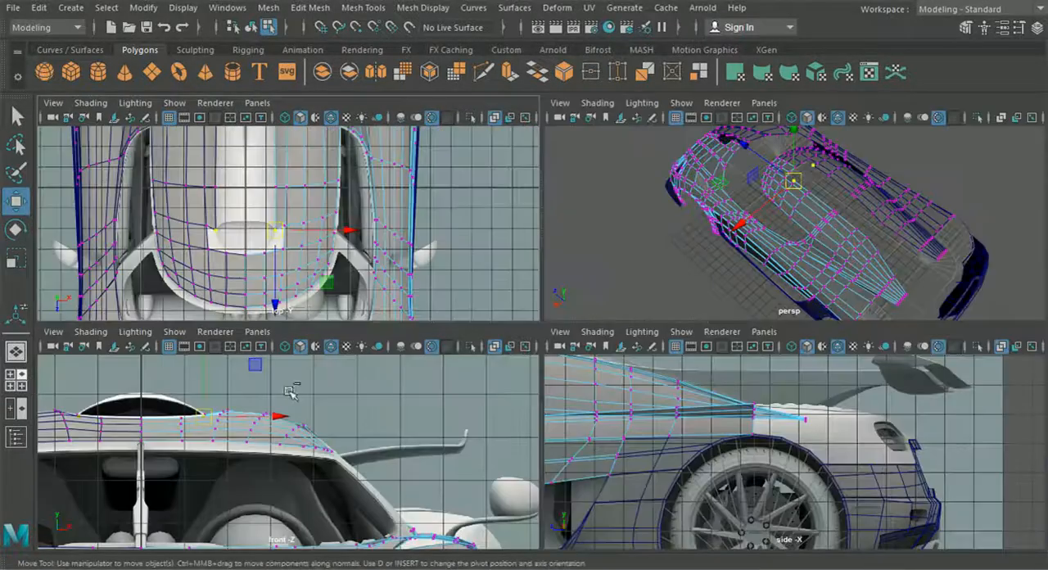
{"action": "key", "text": "space"}
{"action": "right_click_drag", "start_coordinate": [518, 296], "coordinate": [527, 86]}
{"action": "left_click", "coordinate": [517, 285]}
{"action": "left_click", "coordinate": [513, 223], "text": "shift"}
{"action": "middle_click_drag", "start_coordinate": [503, 189], "coordinate": [469, 388], "text": "alt"}
{"action": "scroll", "coordinate": [481, 308], "scroll_direction": "up", "scroll_amount": 2}
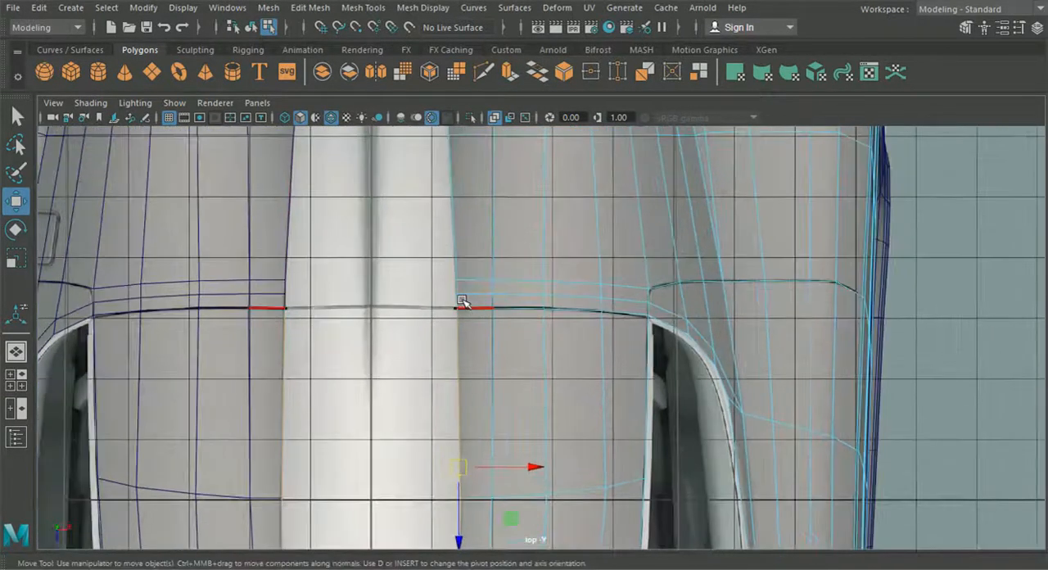
{"action": "middle_click_drag", "start_coordinate": [432, 229], "coordinate": [438, 387], "text": "alt"}
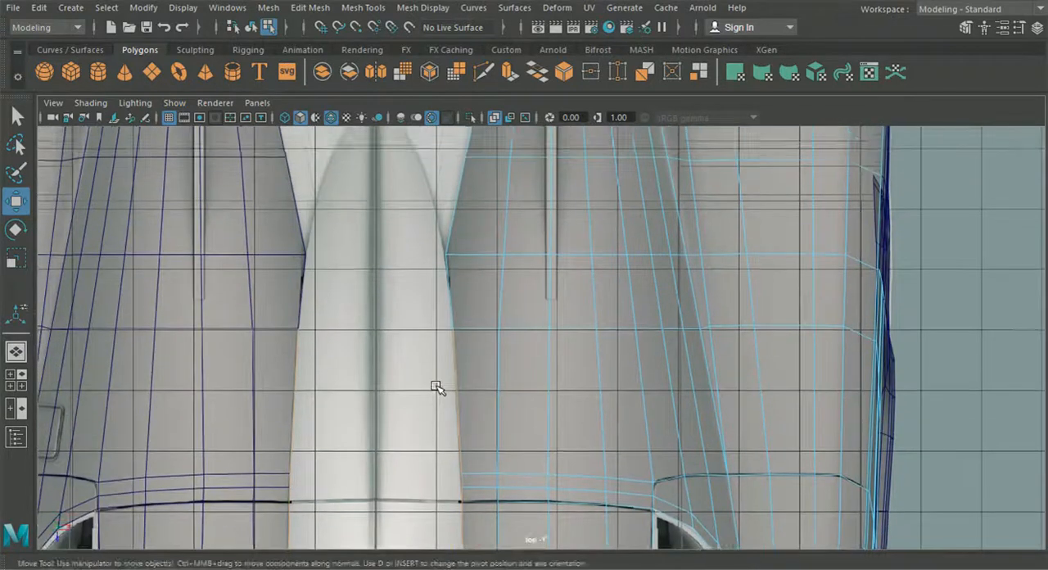
{"action": "scroll", "coordinate": [460, 367], "scroll_direction": "down", "scroll_amount": 3}
{"action": "middle_click_drag", "start_coordinate": [478, 472], "coordinate": [451, 363], "text": "alt"}
{"action": "middle_click_drag", "start_coordinate": [420, 416], "coordinate": [422, 338], "text": "alt"}
{"action": "key", "text": "ctrl+e"}
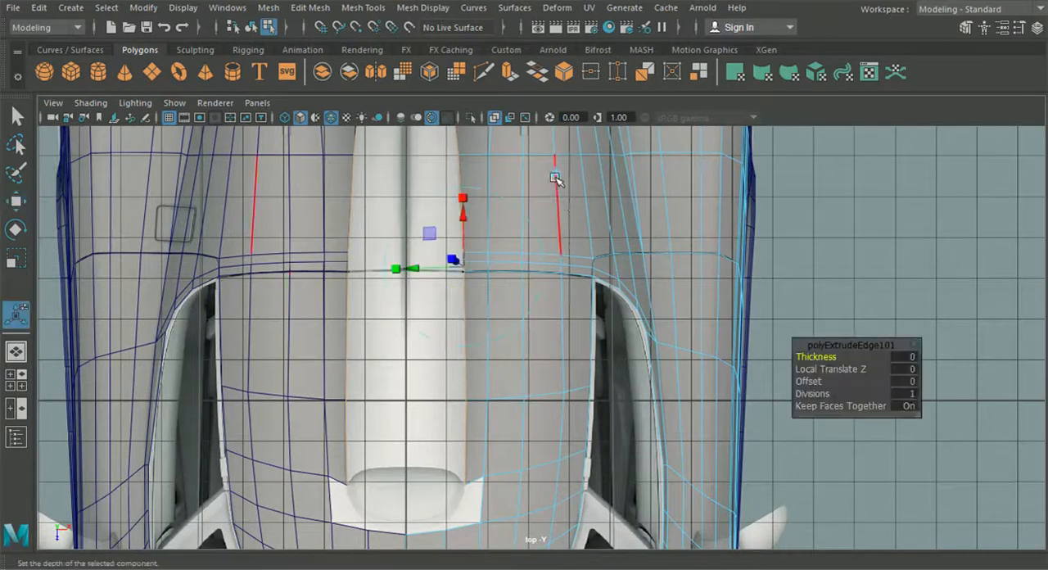
{"action": "left_click", "coordinate": [553, 201]}
{"action": "left_click_drag", "start_coordinate": [505, 295], "coordinate": [405, 297]}
- Raise the extruded centre edge to the top of the roof scoop, matching the front and side reference views
{"action": "left_click", "coordinate": [15, 378]}
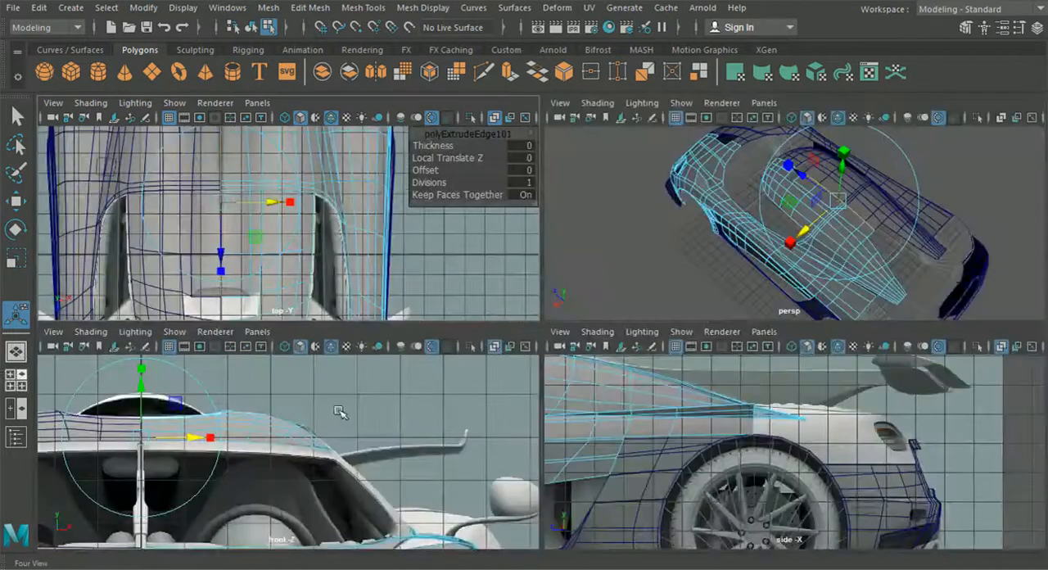
{"action": "key", "text": "space"}
{"action": "scroll", "coordinate": [283, 332], "scroll_direction": "up", "scroll_amount": 2}
{"action": "left_click_drag", "start_coordinate": [291, 322], "coordinate": [296, 251]}
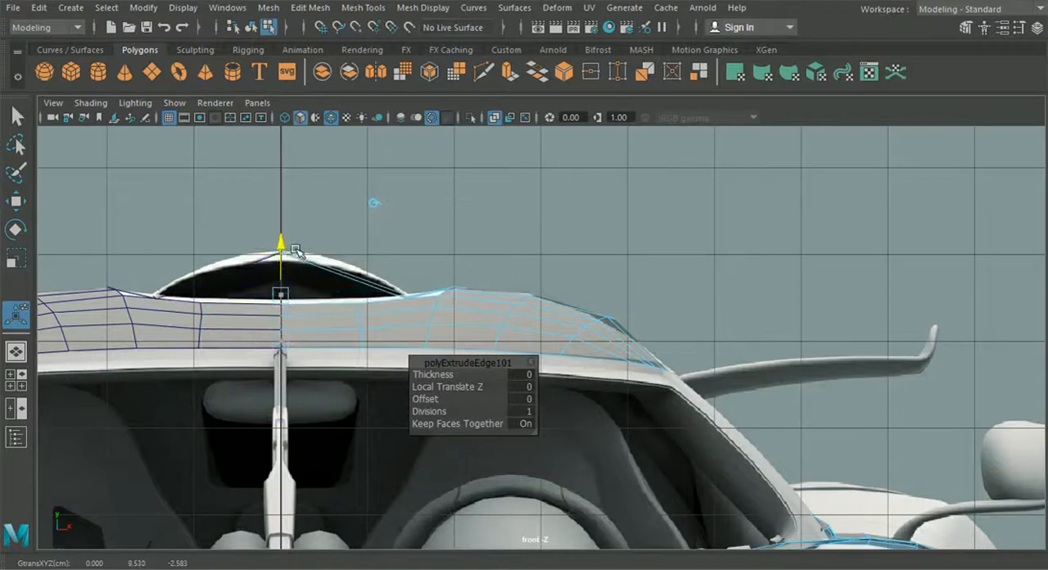
{"action": "left_click", "coordinate": [22, 379]}
{"action": "key", "text": "space"}
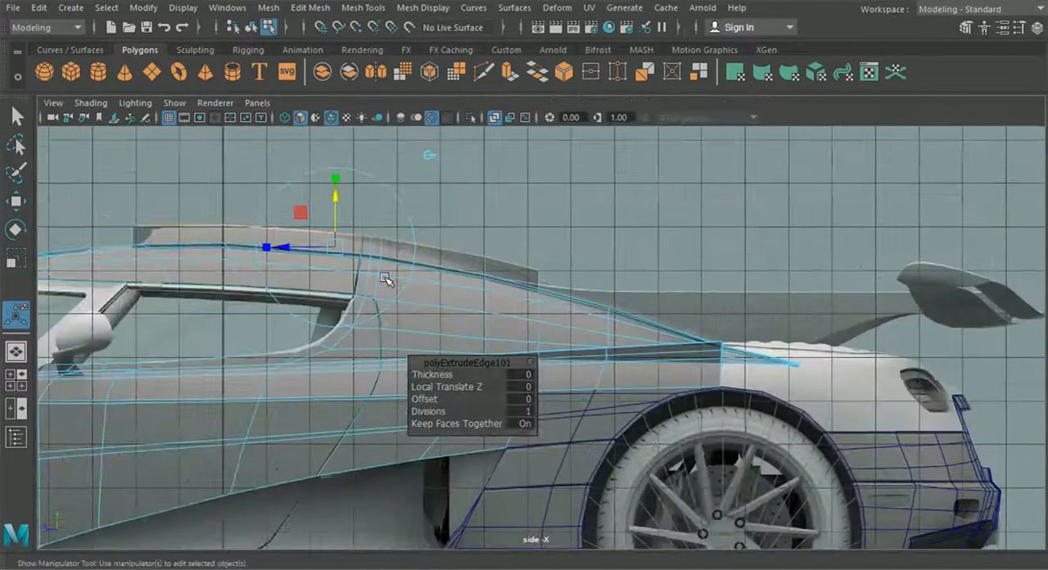
{"action": "scroll", "coordinate": [385, 279], "scroll_direction": "up", "scroll_amount": 5}
{"action": "left_click_drag", "start_coordinate": [475, 264], "coordinate": [477, 264]}
- Move the centre-line vertices from the scoop's front to the roof seam vertically onto the scoop's outline in the side view
{"action": "right_click_drag", "start_coordinate": [304, 288], "coordinate": [232, 117]}
{"action": "left_click", "coordinate": [22, 203]}
{"action": "middle_click_drag", "start_coordinate": [135, 262], "coordinate": [376, 279], "text": "alt"}
{"action": "scroll", "coordinate": [360, 277], "scroll_direction": "up", "scroll_amount": 3}
{"action": "left_click_drag", "start_coordinate": [237, 249], "coordinate": [311, 281]}
{"action": "left_click_drag", "start_coordinate": [480, 246], "coordinate": [529, 290]}
{"action": "middle_click_drag", "start_coordinate": [674, 281], "coordinate": [502, 255], "text": "alt"}
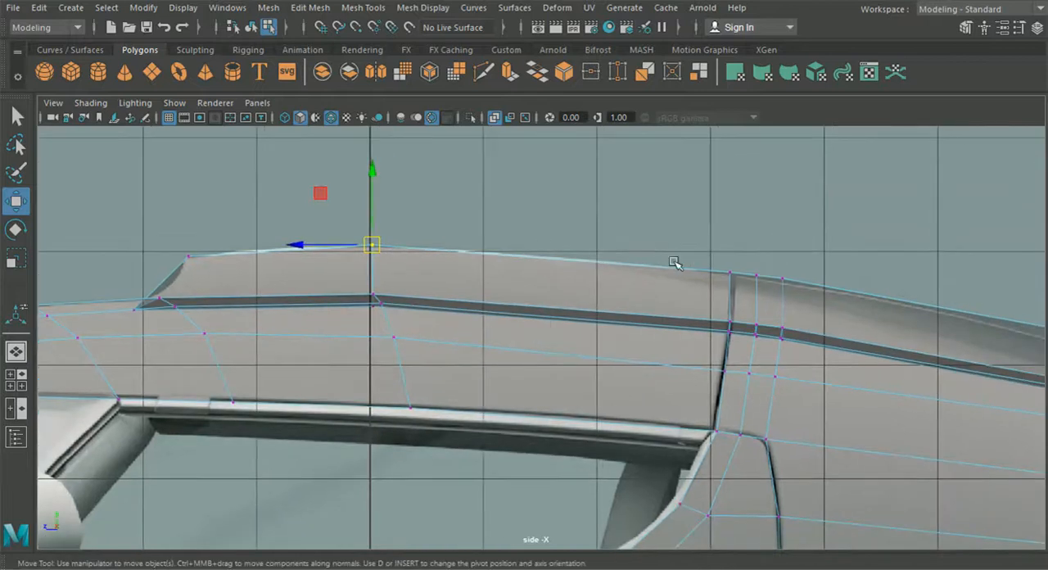
{"action": "middle_click_drag", "start_coordinate": [694, 263], "coordinate": [587, 252], "text": "alt"}
{"action": "left_click_drag", "start_coordinate": [563, 226], "coordinate": [717, 288]}
{"action": "left_click_drag", "start_coordinate": [649, 189], "coordinate": [651, 193]}
{"action": "middle_click_drag", "start_coordinate": [724, 239], "coordinate": [424, 197], "text": "alt"}
- Lower the centre-line vertex in the first row well behind the roof seam, and the three centre-line vertices at the seam
{"action": "left_click_drag", "start_coordinate": [617, 238], "coordinate": [672, 283]}
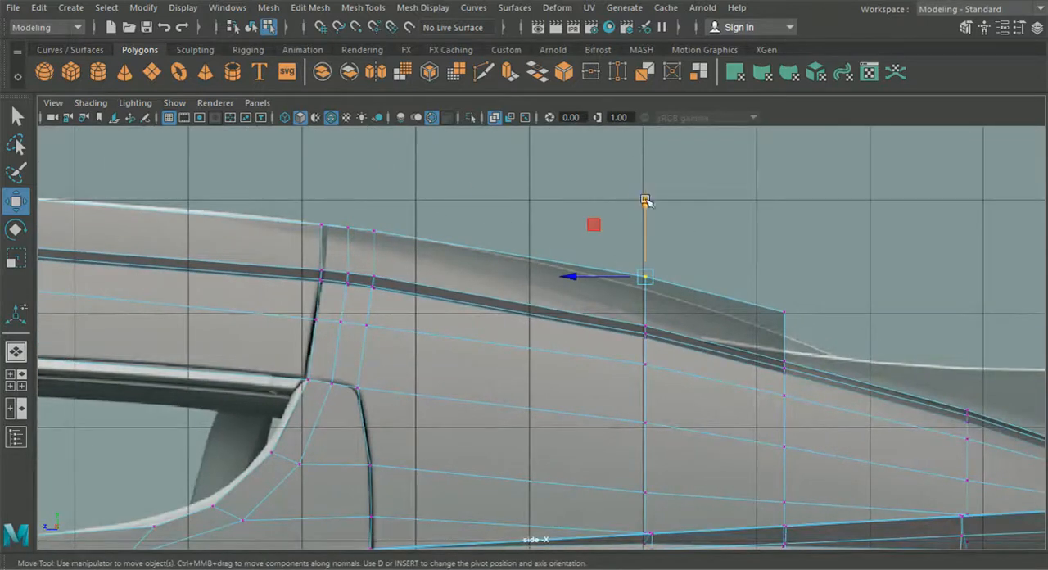
{"action": "left_click_drag", "start_coordinate": [645, 200], "coordinate": [651, 238]}
{"action": "middle_click_drag", "start_coordinate": [287, 248], "coordinate": [459, 278], "text": "alt"}
{"action": "scroll", "coordinate": [464, 278], "scroll_direction": "up", "scroll_amount": 2}
{"action": "scroll", "coordinate": [463, 277], "scroll_direction": "up", "scroll_amount": 1}
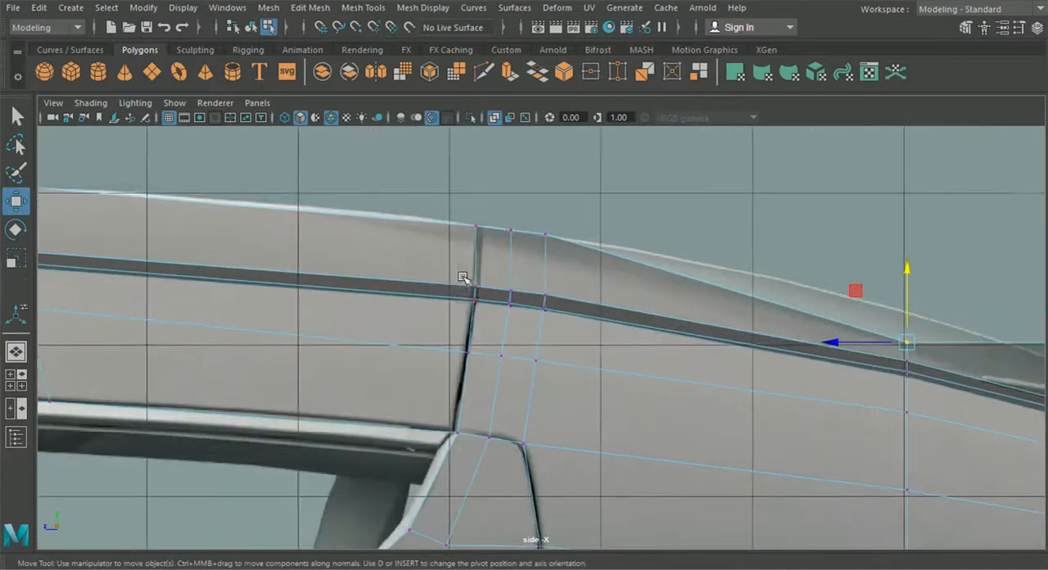
{"action": "left_click_drag", "start_coordinate": [444, 209], "coordinate": [583, 253]}
{"action": "left_click_drag", "start_coordinate": [512, 162], "coordinate": [518, 182]}
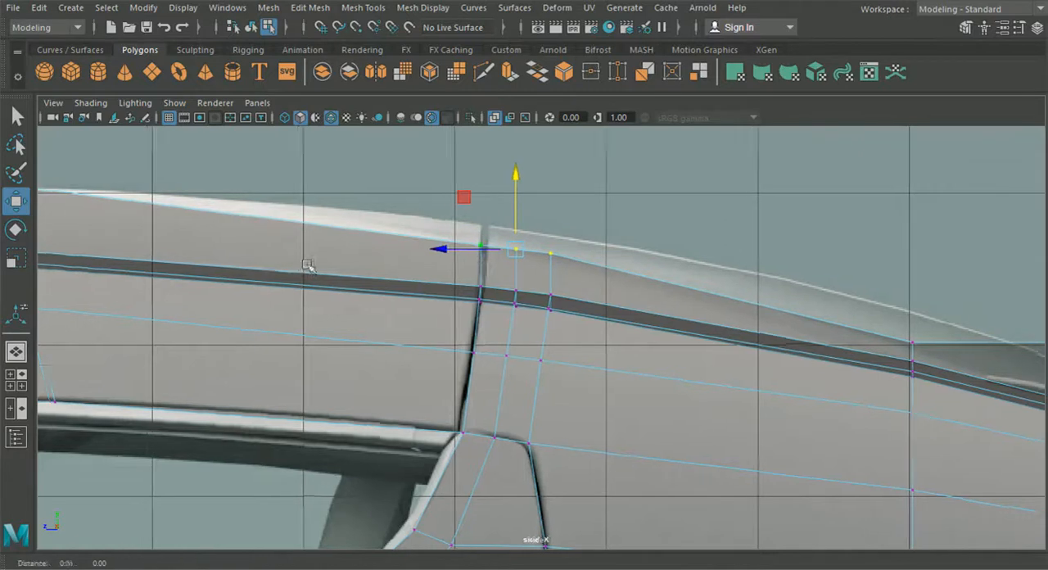
- Adjust the height of the centre-line vertex at the roof's highest point to the side reference profile
{"action": "middle_click_drag", "start_coordinate": [268, 266], "coordinate": [592, 286], "text": "alt"}
{"action": "left_click_drag", "start_coordinate": [308, 181], "coordinate": [331, 212]}
{"action": "left_click_drag", "start_coordinate": [317, 137], "coordinate": [317, 140]}
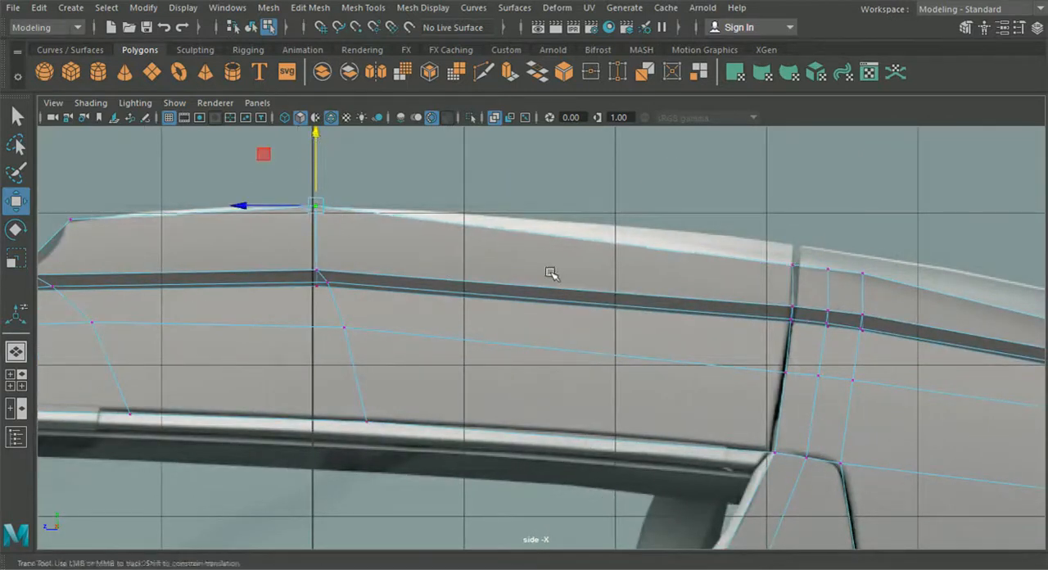
- Fine-tune the heights of the three centre-line vertices at the roof seam individually for a smooth side profile
{"action": "middle_click_drag", "start_coordinate": [557, 275], "coordinate": [306, 264], "text": "alt"}
{"action": "middle_click_drag", "start_coordinate": [591, 283], "coordinate": [470, 270], "text": "alt"}
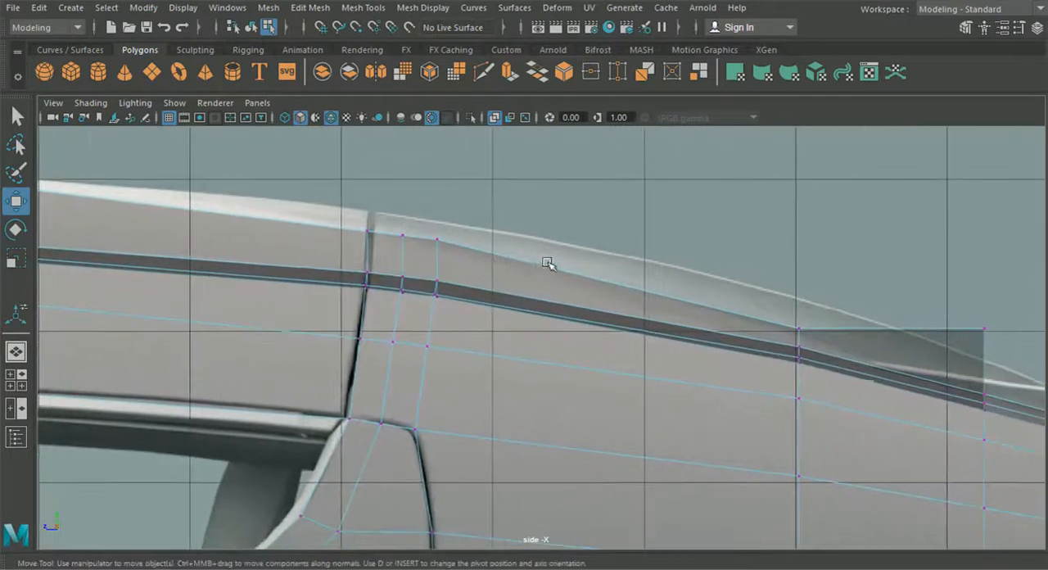
{"action": "middle_click_drag", "start_coordinate": [735, 314], "coordinate": [623, 316], "text": "alt"}
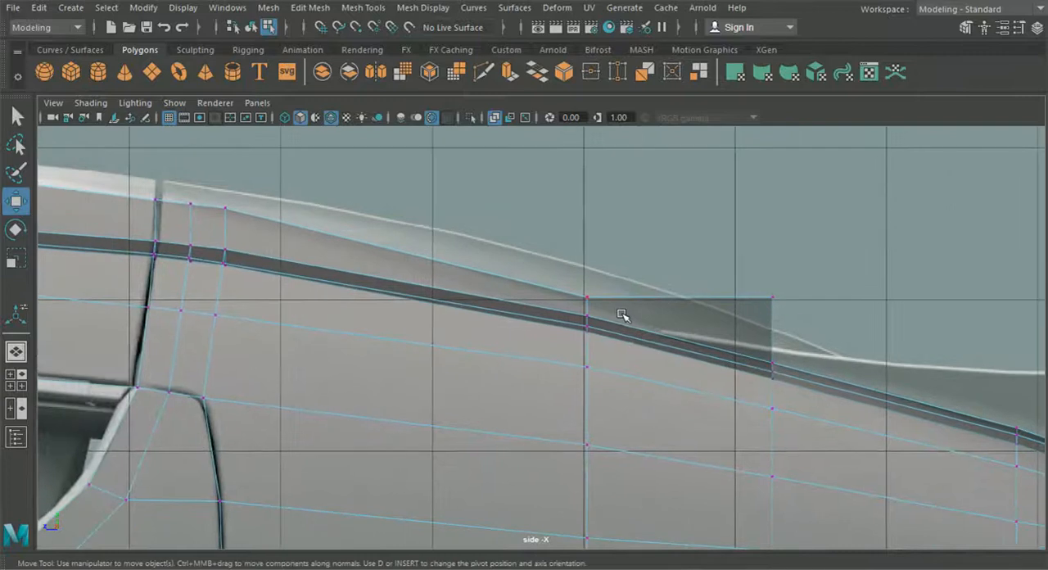
{"action": "middle_click_drag", "start_coordinate": [469, 338], "coordinate": [586, 352], "text": "alt"}
{"action": "middle_click_drag", "start_coordinate": [391, 336], "coordinate": [521, 373], "text": "alt"}
{"action": "scroll", "coordinate": [372, 263], "scroll_direction": "up", "scroll_amount": 3}
{"action": "left_click", "coordinate": [358, 230]}
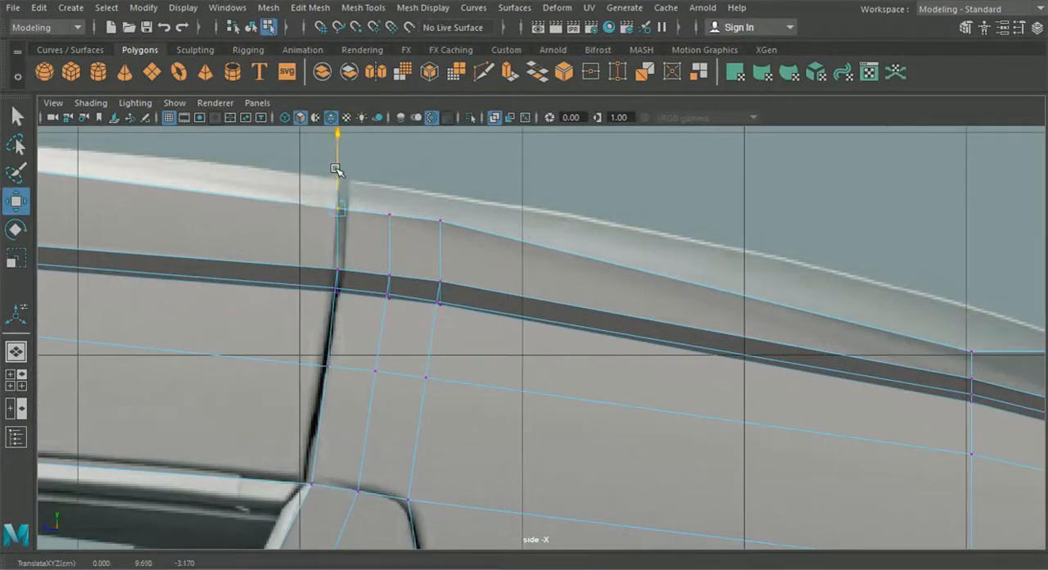
{"action": "left_click", "coordinate": [389, 182]}
{"action": "left_click_drag", "start_coordinate": [389, 181], "coordinate": [442, 177]}
{"action": "left_click", "coordinate": [440, 192]}
{"action": "left_click_drag", "start_coordinate": [321, 176], "coordinate": [338, 194]}
{"action": "left_click_drag", "start_coordinate": [403, 226], "coordinate": [405, 228]}
{"action": "left_click_drag", "start_coordinate": [364, 164], "coordinate": [366, 156]}
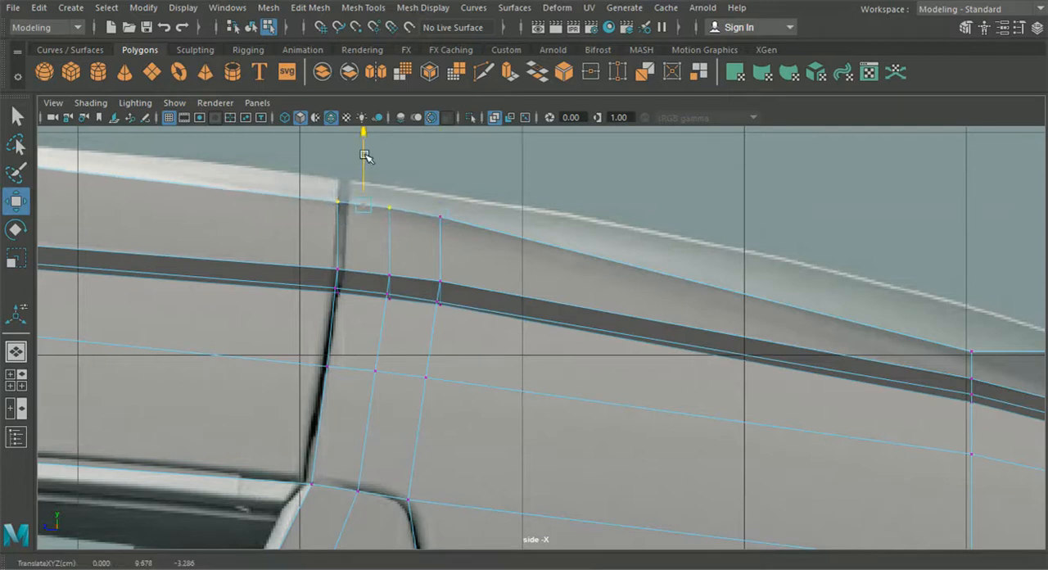
{"action": "left_click_drag", "start_coordinate": [350, 240], "coordinate": [338, 158]}
{"action": "middle_click_drag", "start_coordinate": [293, 250], "coordinate": [540, 295], "text": "alt"}
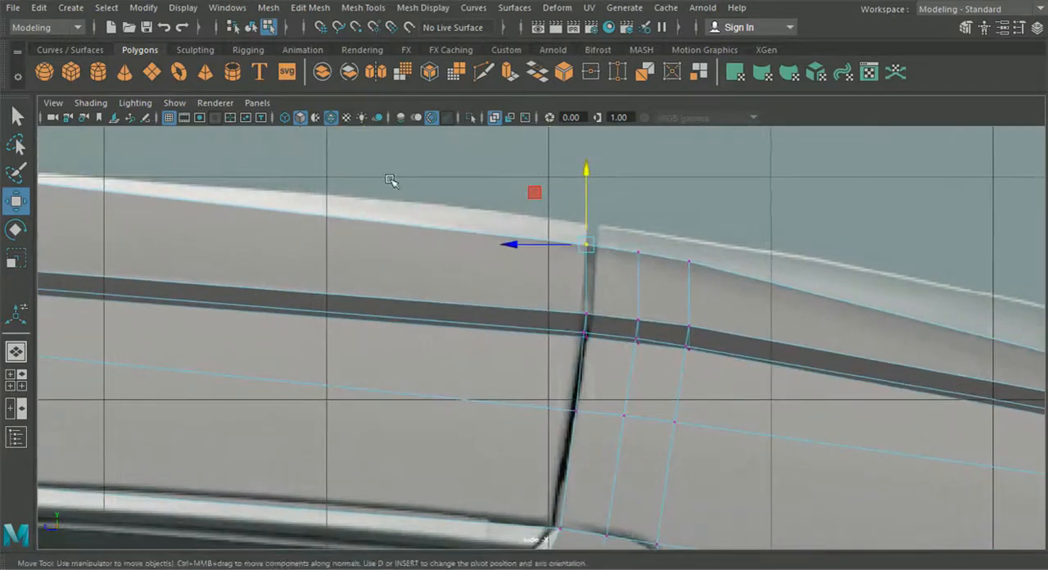
- Snap the centre-line vertices at the roof seam and in the row behind it to the middle grid line
{"action": "left_click", "coordinate": [16, 380]}
{"action": "key", "text": "space"}
{"action": "scroll", "coordinate": [423, 325], "scroll_direction": "up", "scroll_amount": 2}
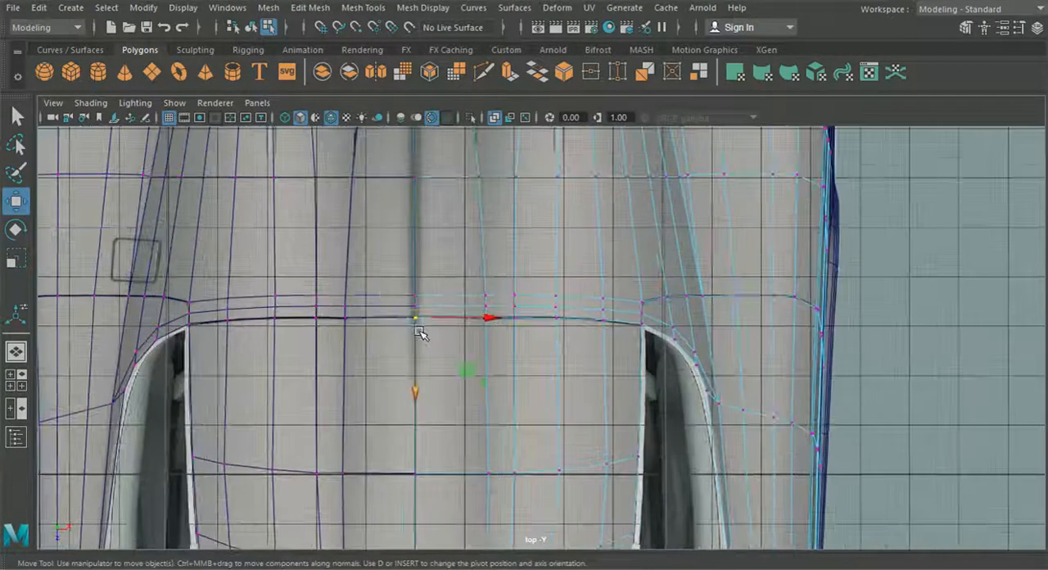
{"action": "left_click_drag", "start_coordinate": [496, 318], "coordinate": [399, 324]}
{"action": "left_click_drag", "start_coordinate": [396, 272], "coordinate": [376, 303]}
{"action": "key", "text": "x"}
{"action": "left_click_drag", "start_coordinate": [442, 293], "coordinate": [437, 296]}
{"action": "mouse_move", "coordinate": [400, 301]}
{"action": "left_mouse_down"}
{"action": "mouse_move", "coordinate": [459, 308]}
{"action": "mouse_move", "coordinate": [419, 306]}
{"action": "left_mouse_up"}
{"action": "key", "text": "x"}
{"action": "left_click_drag", "start_coordinate": [388, 145], "coordinate": [398, 194]}
{"action": "key", "text": "x"}
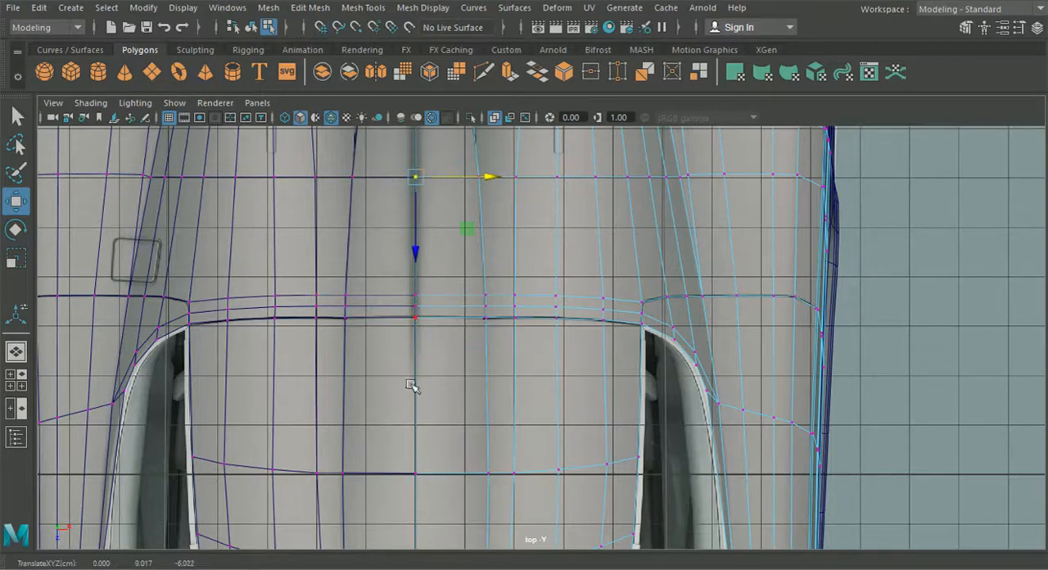
- Align the remaining centre-line vertices on the roof, at the scoop's front and at the rear end with the middle grid line
{"action": "middle_click_drag", "start_coordinate": [428, 404], "coordinate": [399, 355], "text": "alt"}
{"action": "left_click_drag", "start_coordinate": [425, 381], "coordinate": [425, 384]}
{"action": "left_click_drag", "start_coordinate": [496, 379], "coordinate": [409, 383]}
{"action": "left_click", "coordinate": [417, 457]}
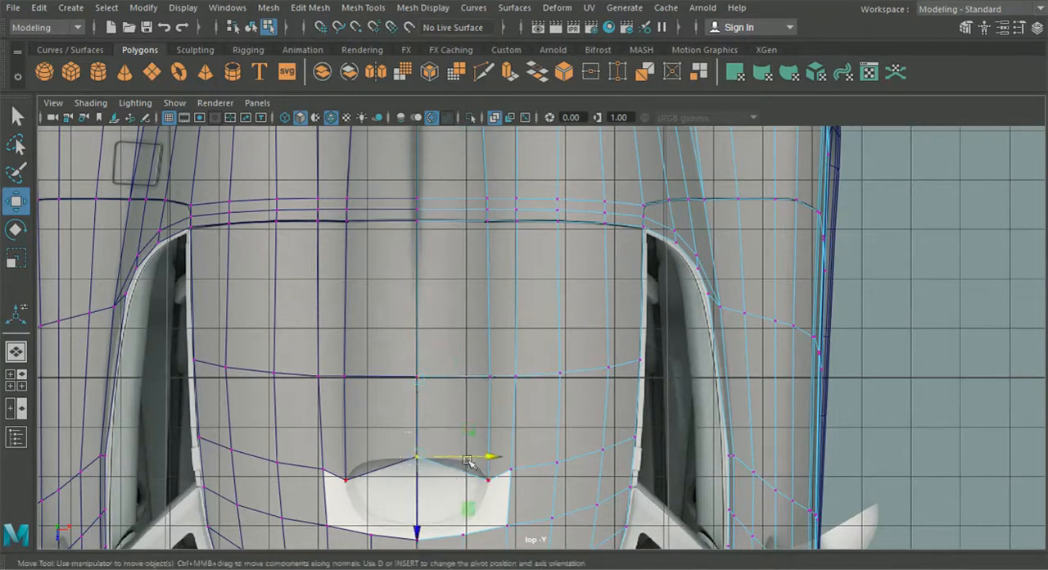
{"action": "middle_click_drag", "start_coordinate": [440, 238], "coordinate": [430, 391], "text": "alt"}
{"action": "middle_click_drag", "start_coordinate": [427, 246], "coordinate": [452, 450], "text": "alt"}
{"action": "left_click_drag", "start_coordinate": [439, 391], "coordinate": [461, 386]}
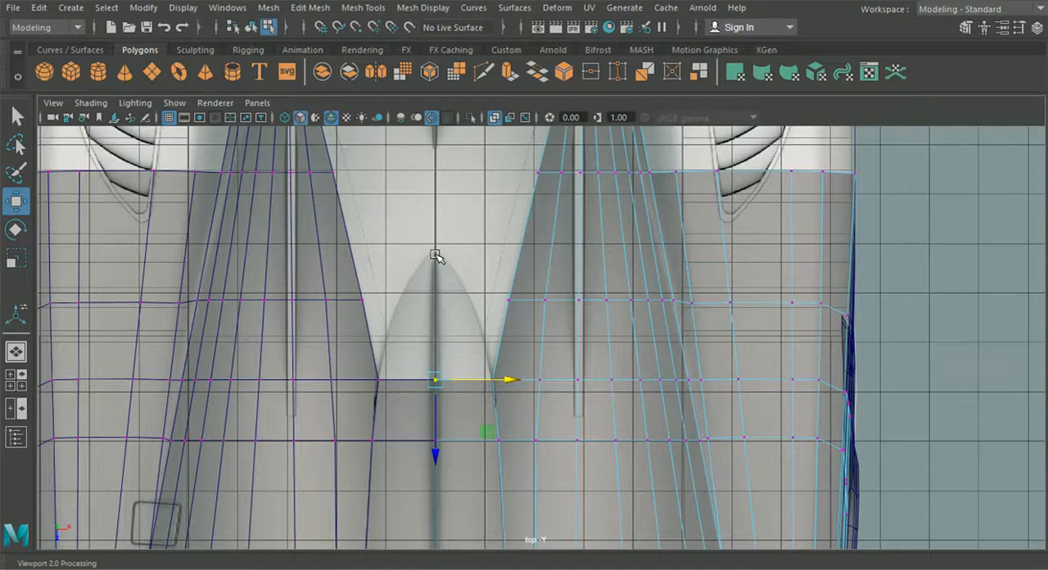
{"action": "middle_click_drag", "start_coordinate": [448, 173], "coordinate": [468, 299], "text": "alt"}
{"action": "middle_click_drag", "start_coordinate": [456, 215], "coordinate": [453, 282], "text": "alt"}
{"action": "middle_click_drag", "start_coordinate": [453, 369], "coordinate": [456, 319], "text": "alt"}
{"action": "middle_click_drag", "start_coordinate": [342, 378], "coordinate": [295, 334], "text": "alt"}
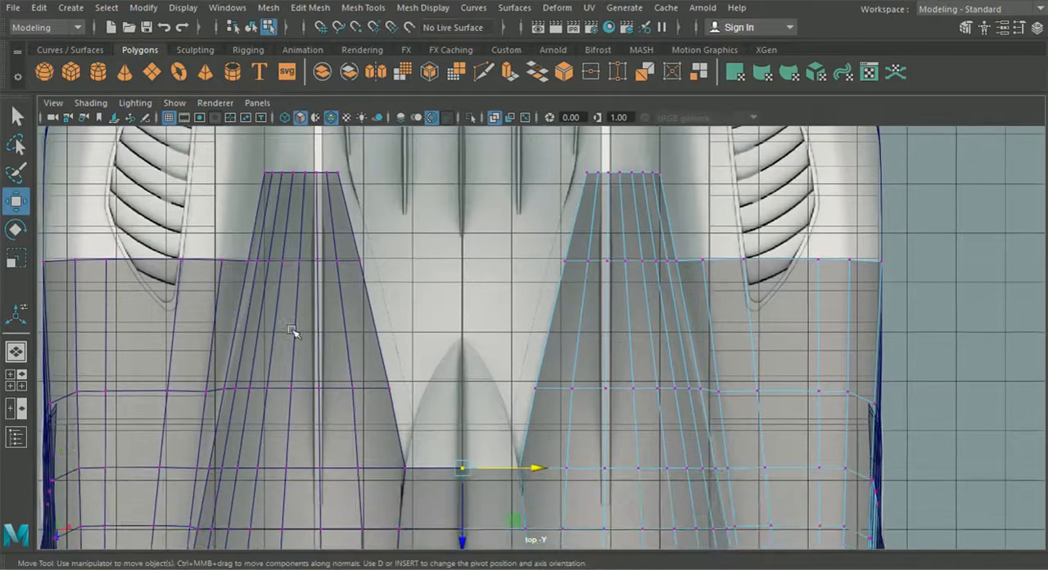
- Insert an edge loop across the roof about midway between its highest row and the seam
{"action": "key", "text": "space"}
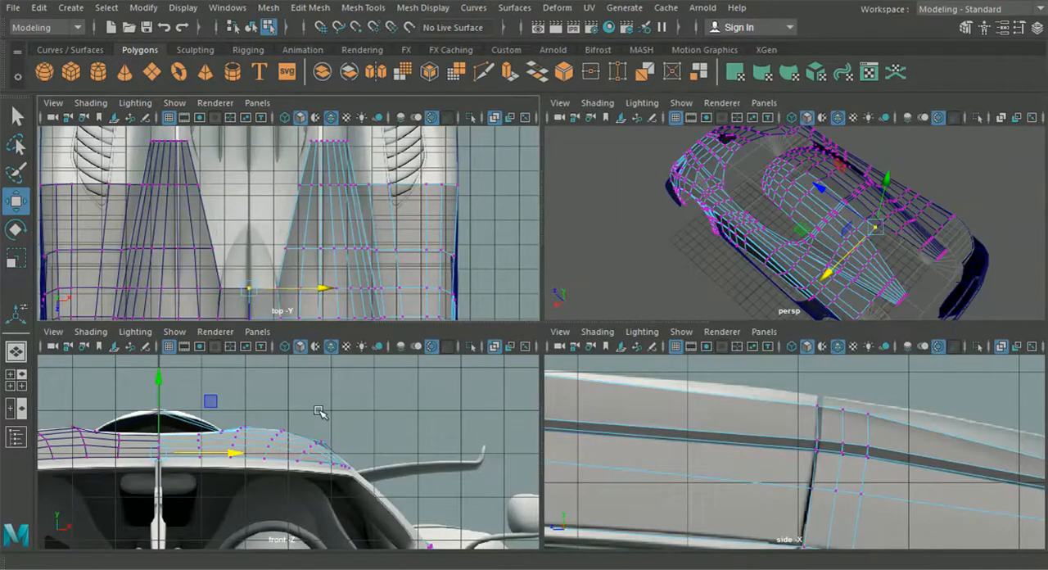
{"action": "key", "text": "space"}
{"action": "middle_click_drag", "start_coordinate": [350, 363], "coordinate": [388, 390], "text": "alt"}
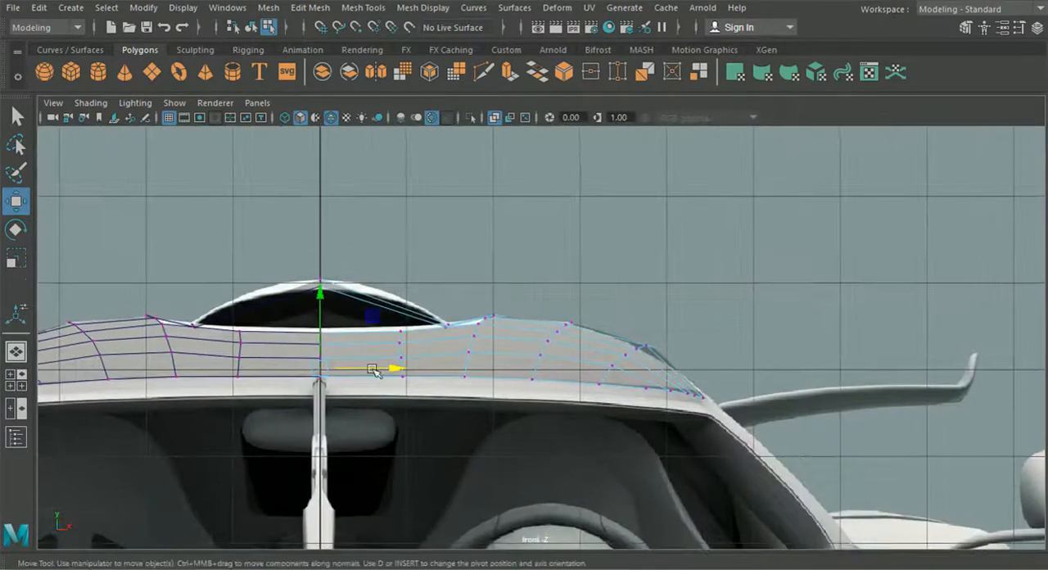
{"action": "left_click", "coordinate": [19, 376]}
{"action": "key", "text": "space"}
{"action": "right_click_drag", "start_coordinate": [613, 431], "coordinate": [528, 403], "text": "alt"}
{"action": "middle_click_drag", "start_coordinate": [528, 403], "coordinate": [655, 374], "text": "alt"}
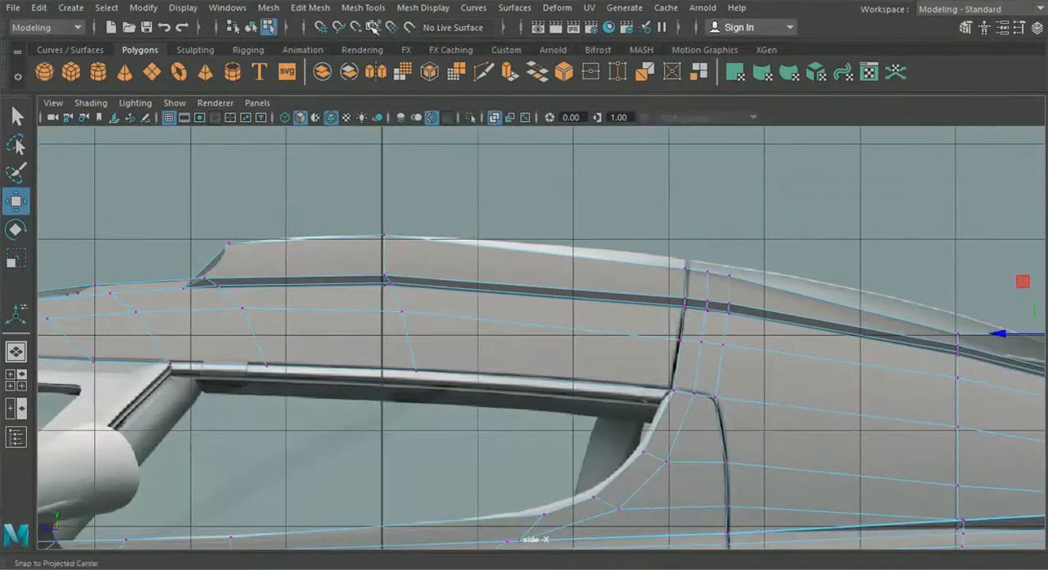
{"action": "left_click", "coordinate": [310, 8]}
{"action": "mouse_move", "coordinate": [363, 7]}
{"action": "left_click", "coordinate": [397, 123]}
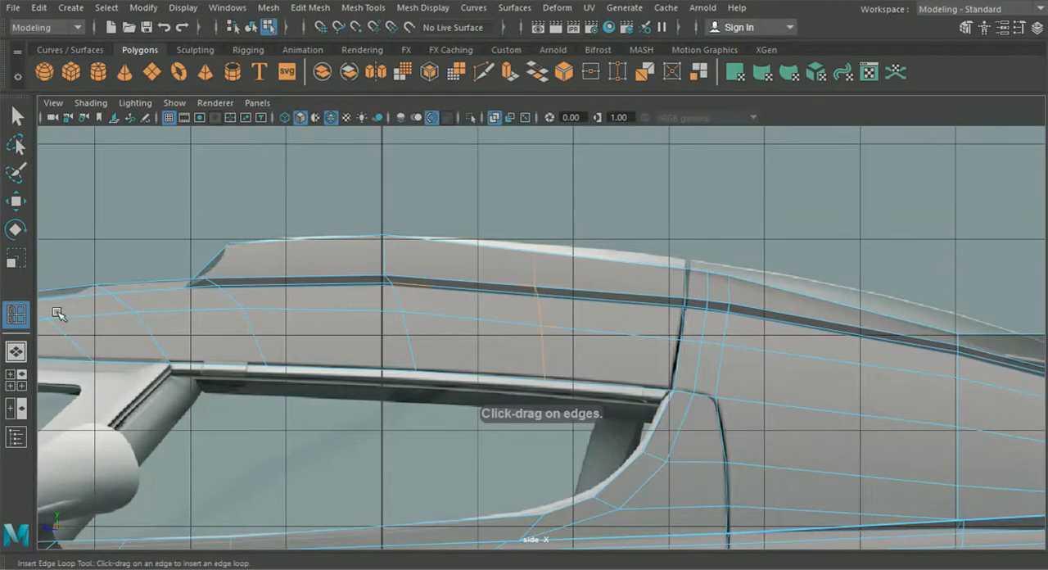
- Adjust the new loop's outermost roof vertices sideways near the side window edge, undoing the mistaken move
{"action": "left_click", "coordinate": [15, 351]}
{"action": "left_click", "coordinate": [16, 315]}
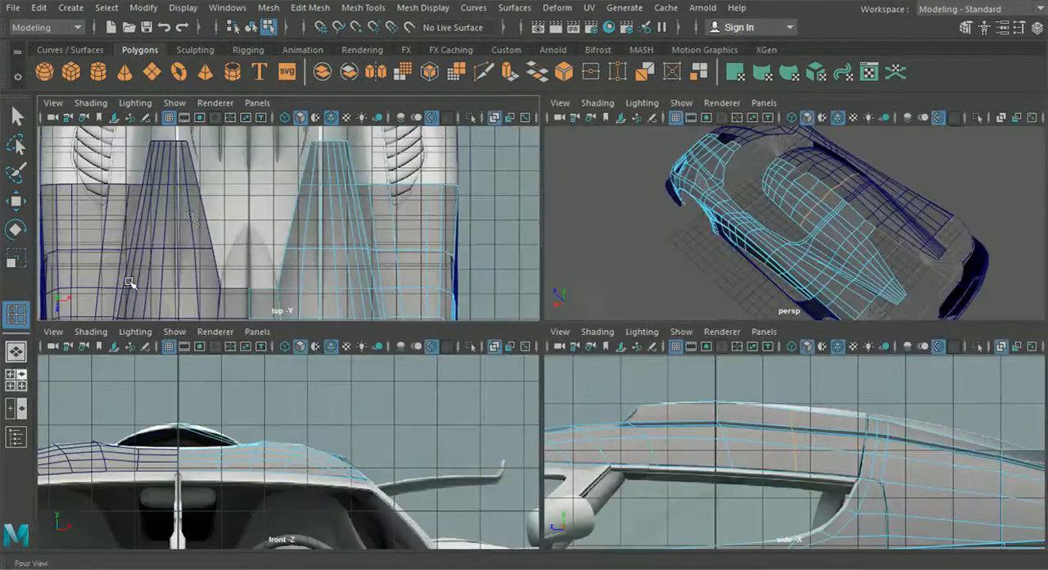
{"action": "key", "text": "space"}
{"action": "left_click", "coordinate": [16, 201]}
{"action": "middle_click_drag", "start_coordinate": [444, 346], "coordinate": [385, 233], "text": "alt"}
{"action": "mouse_move", "coordinate": [422, 319]}
{"action": "middle_mouse_down", "text": "alt"}
{"action": "mouse_move", "coordinate": [375, 268]}
{"action": "mouse_move", "coordinate": [369, 165]}
{"action": "middle_mouse_up", "text": "alt"}
{"action": "middle_click_drag", "start_coordinate": [385, 349], "coordinate": [406, 170], "text": "alt"}
{"action": "scroll", "coordinate": [459, 299], "scroll_direction": "up", "scroll_amount": 3}
{"action": "right_click", "coordinate": [472, 264]}
{"action": "right_click_drag", "start_coordinate": [477, 269], "coordinate": [405, 116]}
{"action": "middle_click_drag", "start_coordinate": [567, 273], "coordinate": [486, 309], "text": "alt"}
{"action": "scroll", "coordinate": [487, 308], "scroll_direction": "up", "scroll_amount": 3}
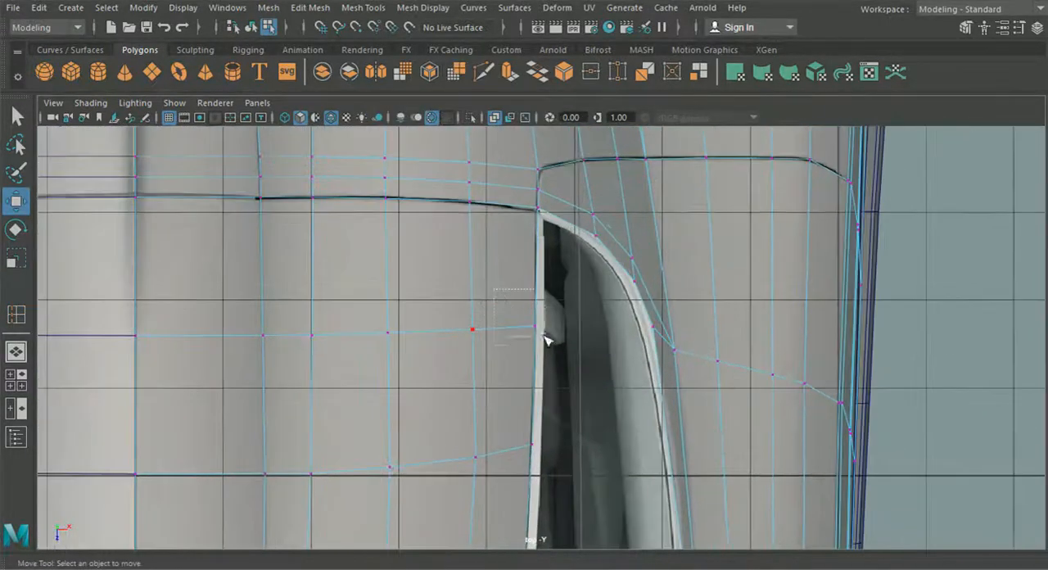
{"action": "left_click_drag", "start_coordinate": [551, 345], "coordinate": [616, 333]}
{"action": "key", "text": "ctrl+z"}
{"action": "left_click_drag", "start_coordinate": [452, 303], "coordinate": [550, 334]}
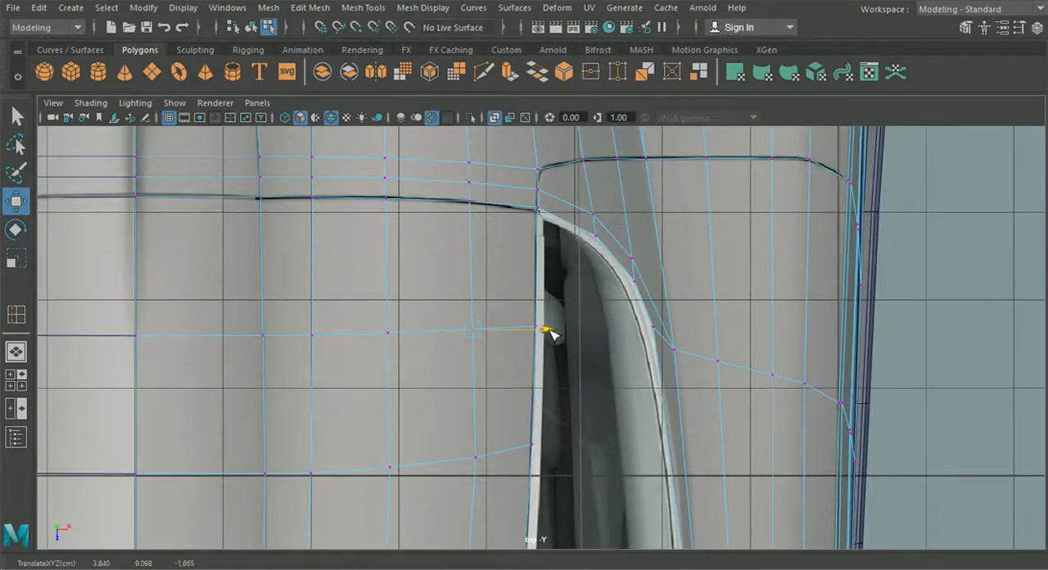
- Nudge sideways the second-outermost vertex in the row ahead of the new loop and the loop's vertex on the scoop edge
{"action": "left_click_drag", "start_coordinate": [453, 422], "coordinate": [547, 464]}
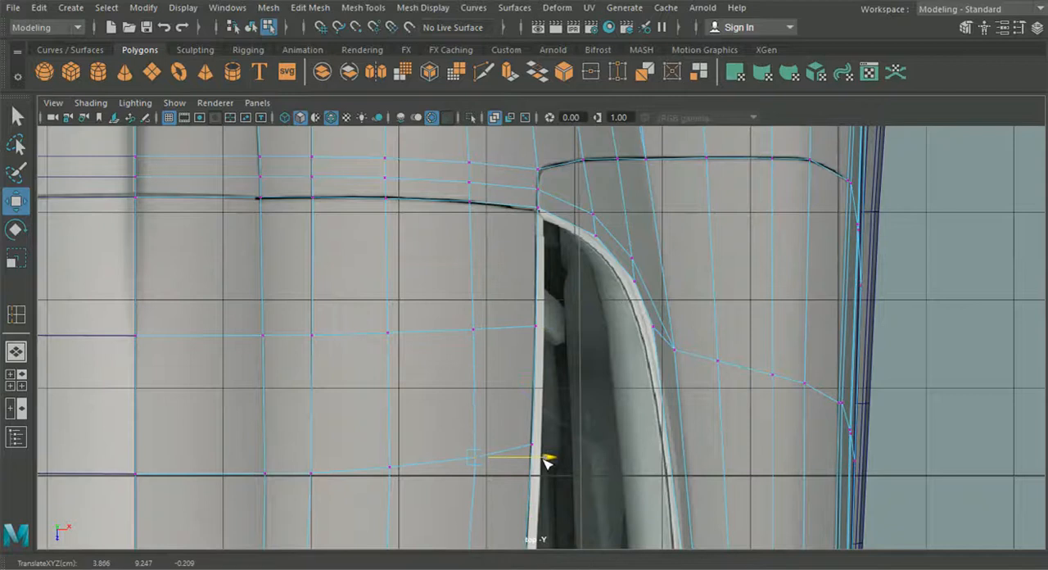
{"action": "middle_click_drag", "start_coordinate": [508, 457], "coordinate": [595, 412], "text": "alt"}
{"action": "middle_click_drag", "start_coordinate": [336, 313], "coordinate": [353, 345], "text": "alt"}
{"action": "left_click_drag", "start_coordinate": [359, 331], "coordinate": [457, 348]}
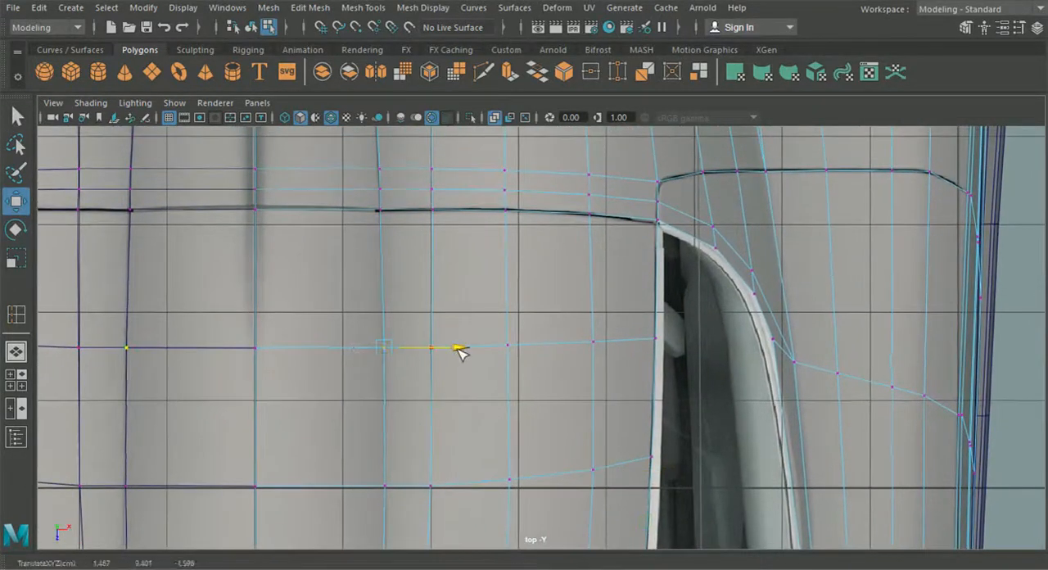
{"action": "middle_click_drag", "start_coordinate": [412, 434], "coordinate": [437, 353], "text": "alt"}
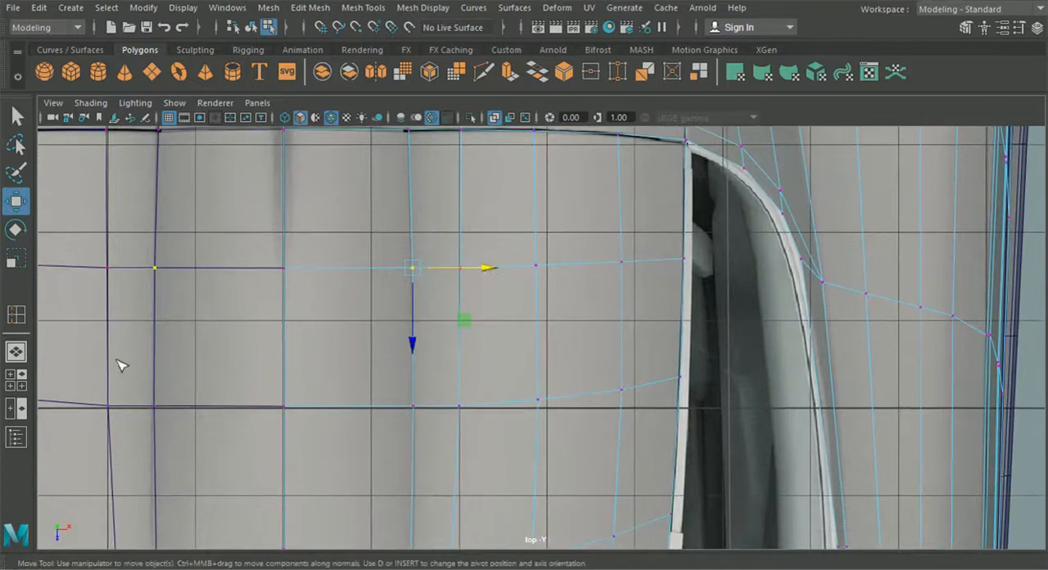
- Raise the new loop's centre-line vertex onto the scoop's top outline in the side view
{"action": "left_click", "coordinate": [16, 380]}
{"action": "key", "text": "space"}
{"action": "left_click_drag", "start_coordinate": [492, 194], "coordinate": [557, 237]}
{"action": "left_click_drag", "start_coordinate": [533, 168], "coordinate": [533, 153]}
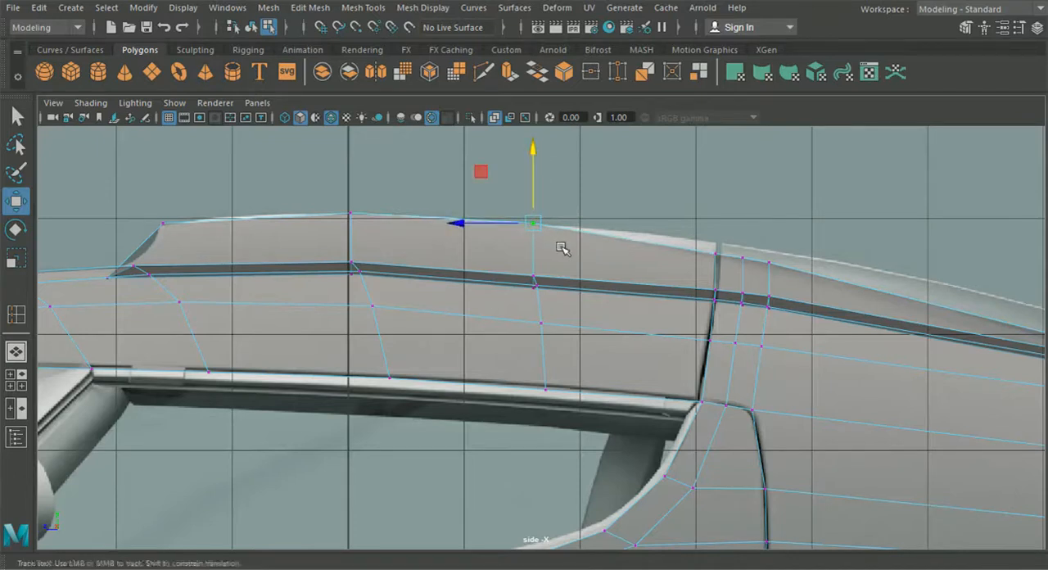
- Raise the new loop's vertices along the scoop's lower edge and the roof vertex just below them to smooth the curve
{"action": "middle_click_drag", "start_coordinate": [562, 247], "coordinate": [527, 249], "text": "alt"}
{"action": "scroll", "coordinate": [479, 270], "scroll_direction": "up", "scroll_amount": 2}
{"action": "left_click_drag", "start_coordinate": [522, 308], "coordinate": [523, 309]}
{"action": "left_click_drag", "start_coordinate": [493, 199], "coordinate": [494, 193]}
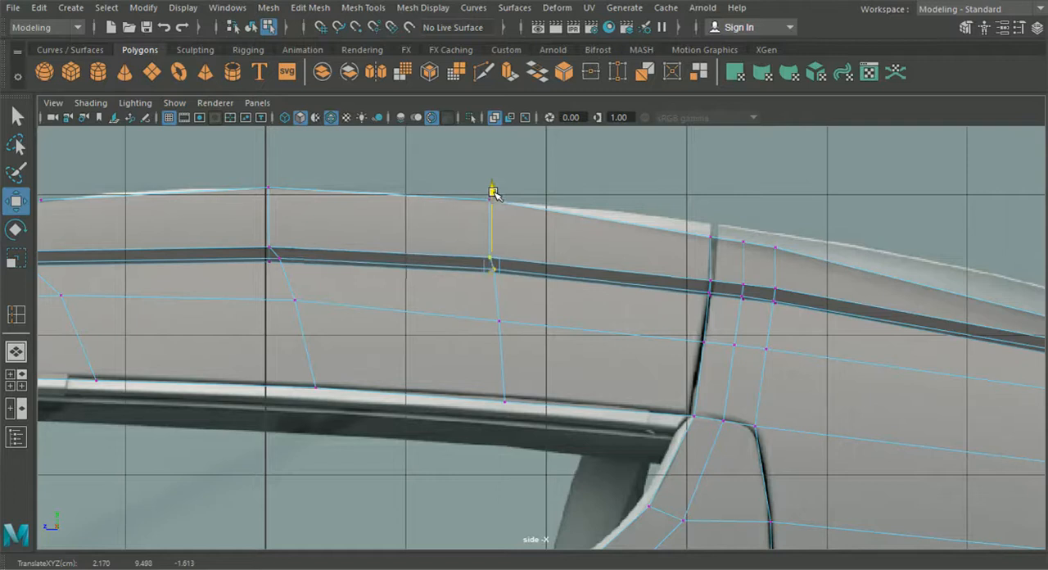
{"action": "left_click_drag", "start_coordinate": [475, 301], "coordinate": [517, 332]}
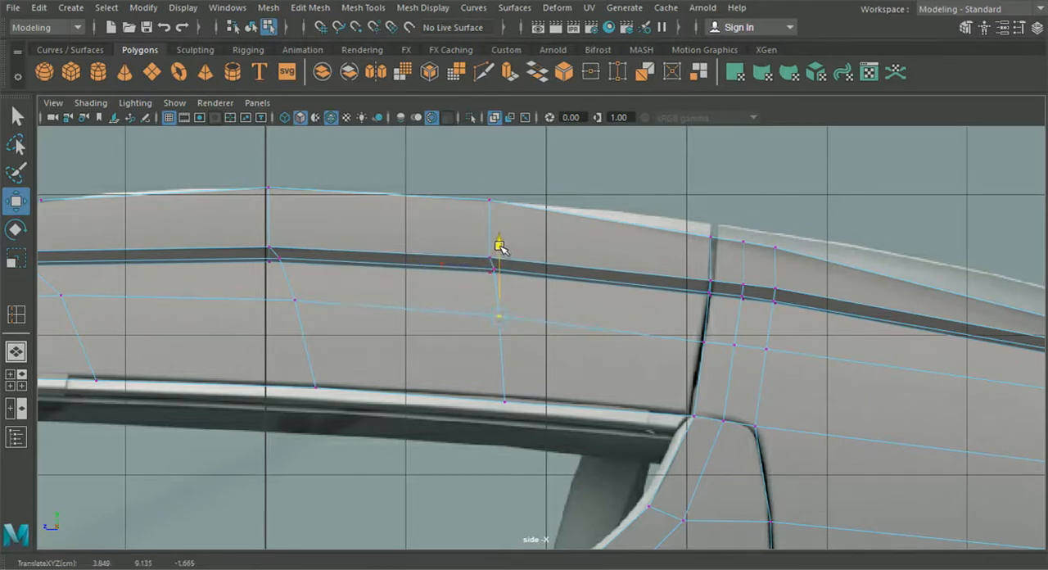
- Raise the new loop's vertex at the side window edge and adjust the roof vertices near the rear panel seam in the side view
{"action": "left_click_drag", "start_coordinate": [465, 376], "coordinate": [519, 419]}
{"action": "left_click_drag", "start_coordinate": [506, 324], "coordinate": [506, 320]}
{"action": "left_click_drag", "start_coordinate": [680, 319], "coordinate": [725, 364]}
{"action": "left_click_drag", "start_coordinate": [706, 290], "coordinate": [735, 304]}
{"action": "left_click", "coordinate": [731, 344]}
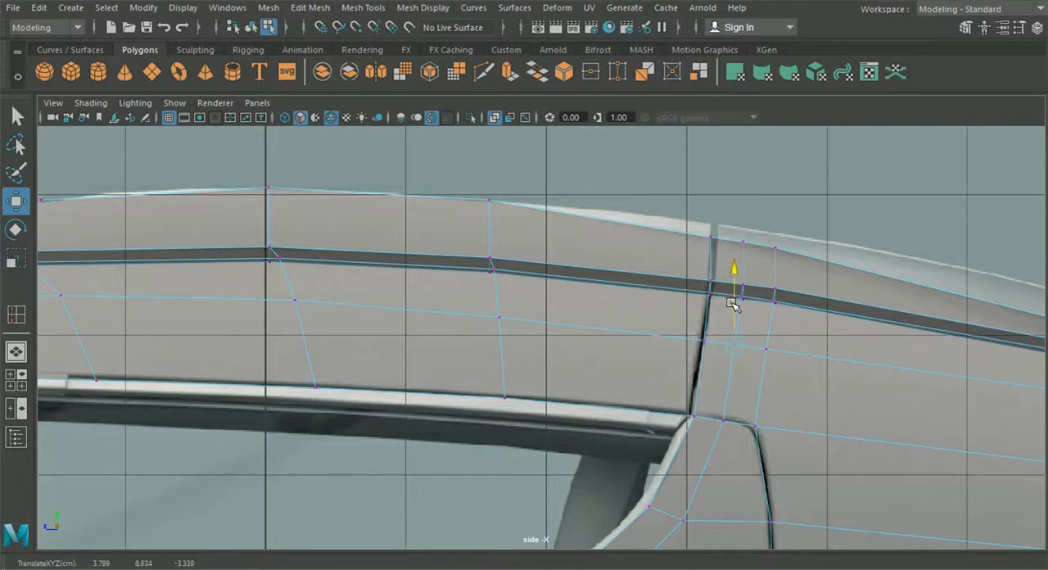
- Adjust the heights of the strip's two centre-line vertices well behind the roof seam in the side view
{"action": "left_click", "coordinate": [16, 350]}
{"action": "left_click_drag", "start_coordinate": [320, 347], "coordinate": [507, 342], "text": "alt"}
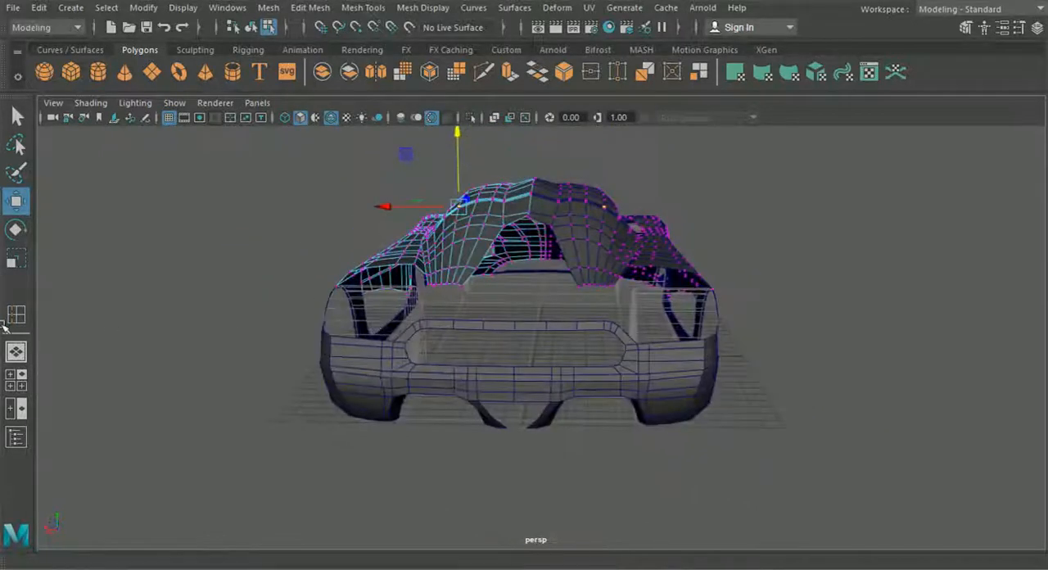
{"action": "left_click", "coordinate": [24, 381]}
{"action": "key", "text": "space"}
{"action": "middle_click_drag", "start_coordinate": [799, 404], "coordinate": [423, 362], "text": "alt"}
{"action": "middle_click_drag", "start_coordinate": [690, 384], "coordinate": [582, 373], "text": "alt"}
{"action": "left_click", "coordinate": [797, 282]}
{"action": "left_click_drag", "start_coordinate": [798, 210], "coordinate": [812, 261]}
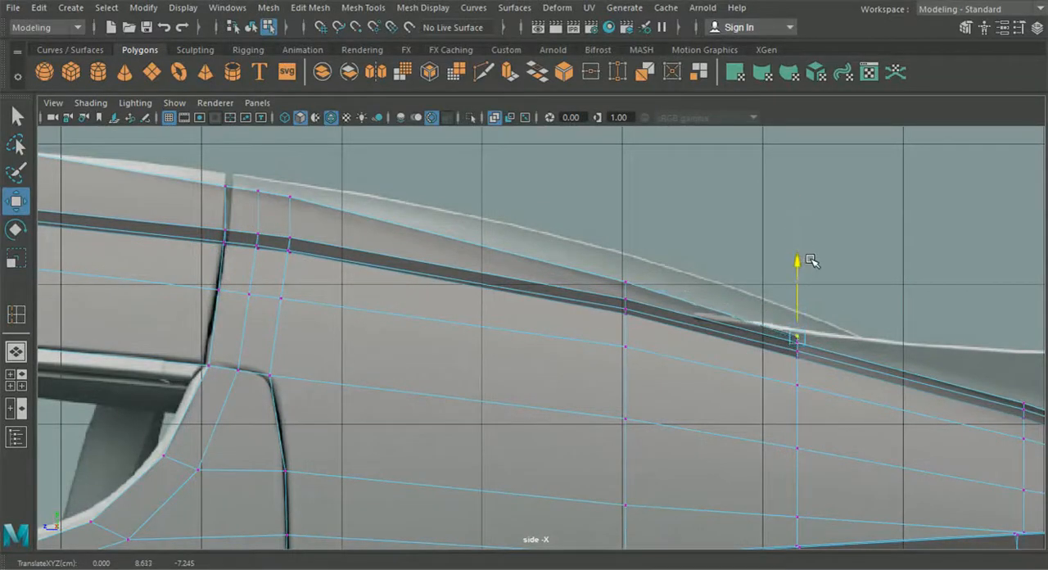
{"action": "left_click", "coordinate": [625, 283]}
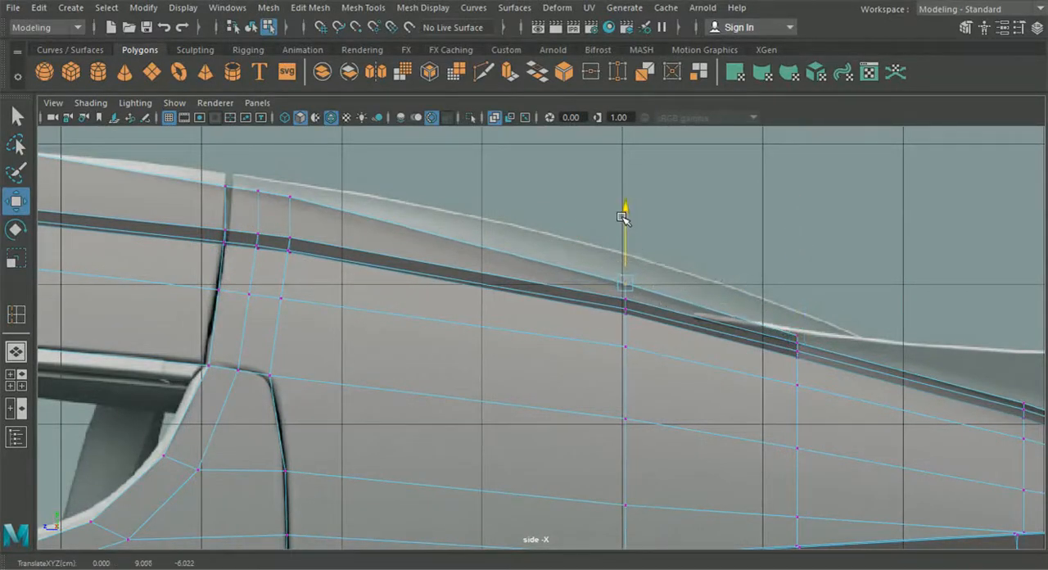
- Insert a lengthwise edge loop along the roof's centre strip, close beside the centre line
{"action": "left_click", "coordinate": [16, 351]}
{"action": "scroll", "coordinate": [278, 321], "scroll_direction": "down", "scroll_amount": 2}
{"action": "left_click_drag", "start_coordinate": [357, 314], "coordinate": [510, 350], "text": "alt"}
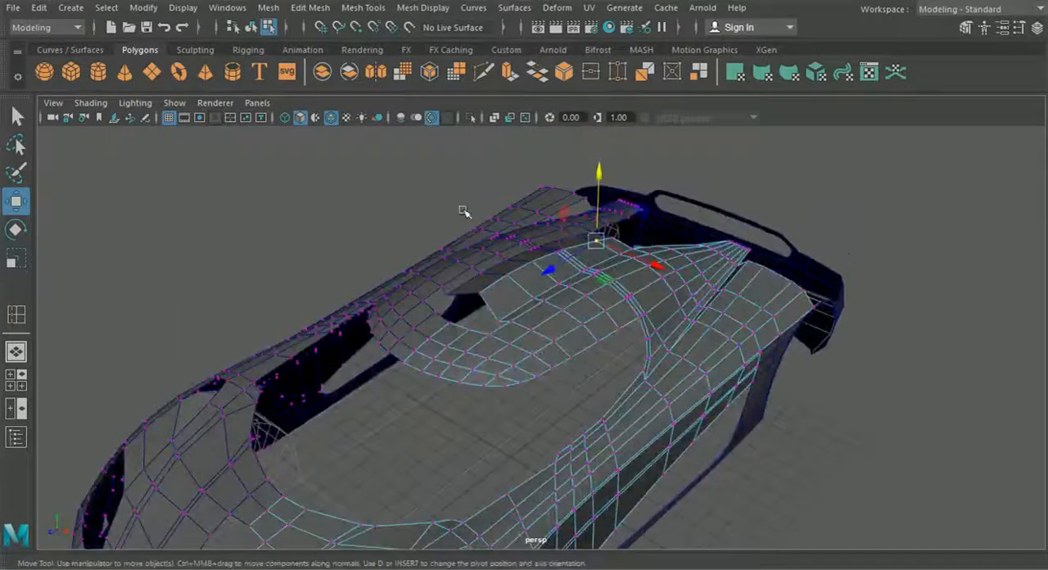
{"action": "left_click", "coordinate": [311, 7]}
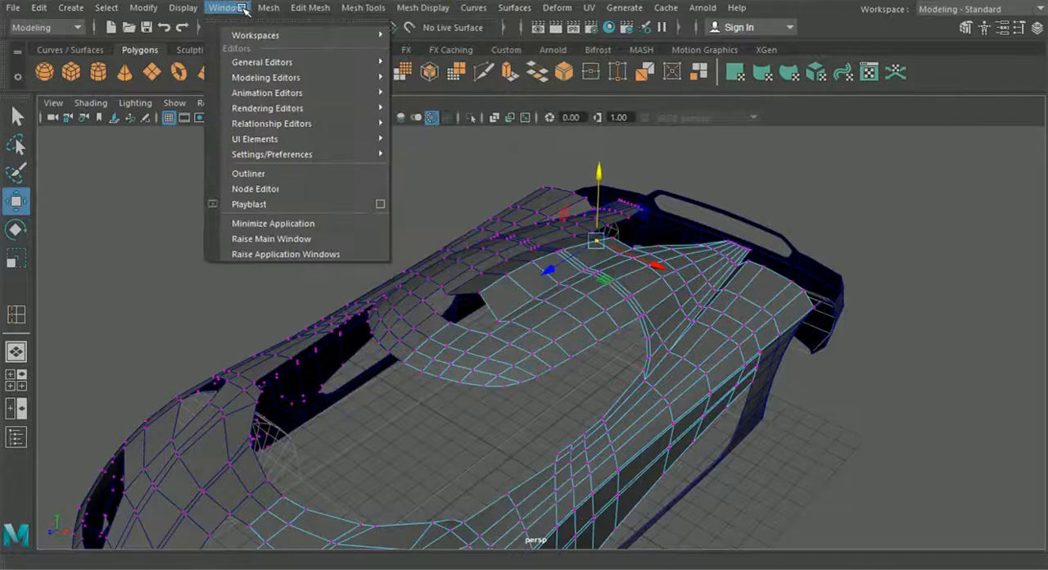
{"action": "mouse_move", "coordinate": [363, 8]}
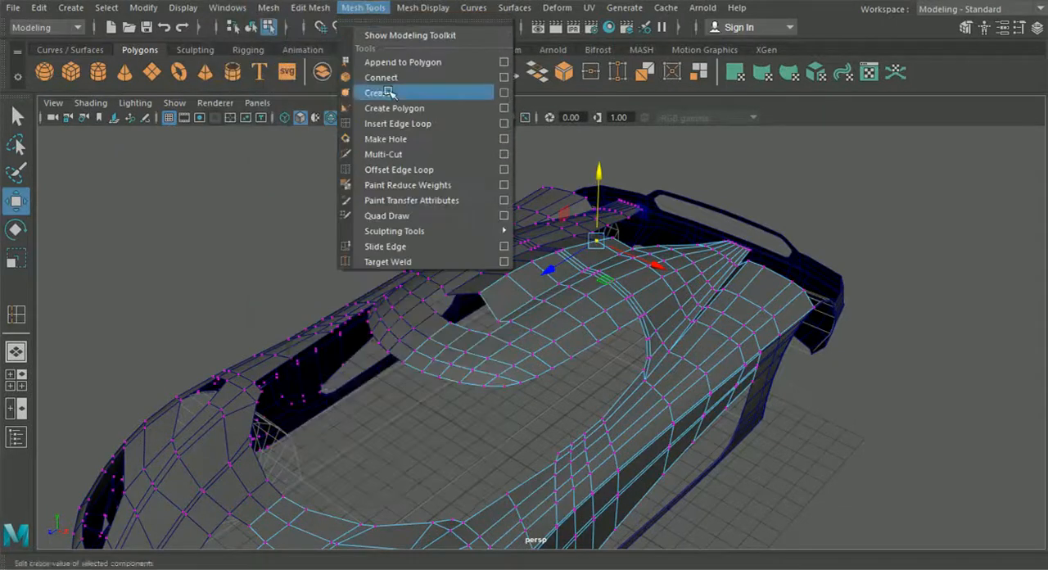
{"action": "left_click", "coordinate": [399, 122]}
{"action": "left_click_drag", "start_coordinate": [515, 247], "coordinate": [528, 264], "text": "alt"}
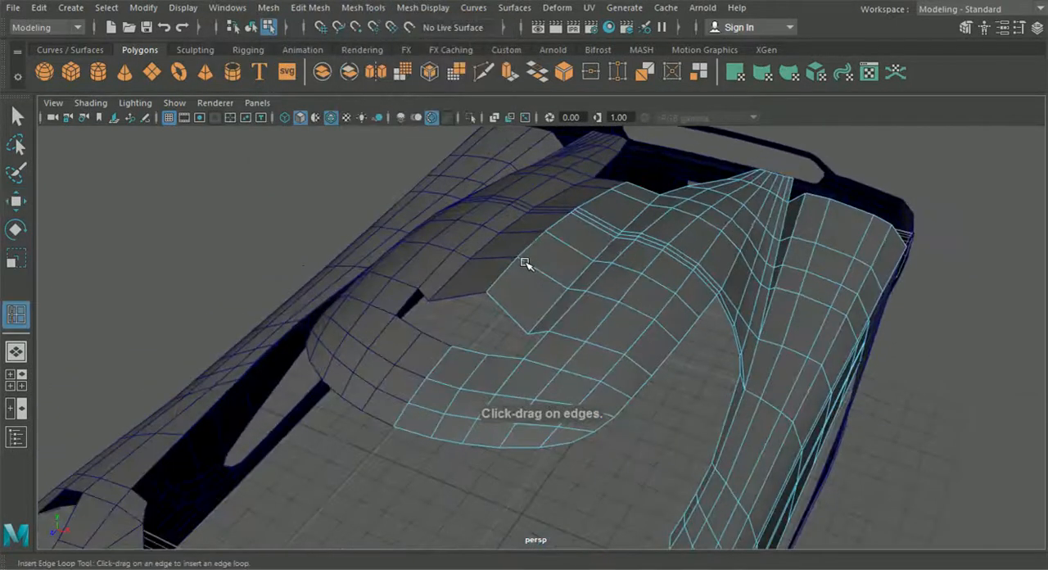
{"action": "left_click", "coordinate": [16, 379]}
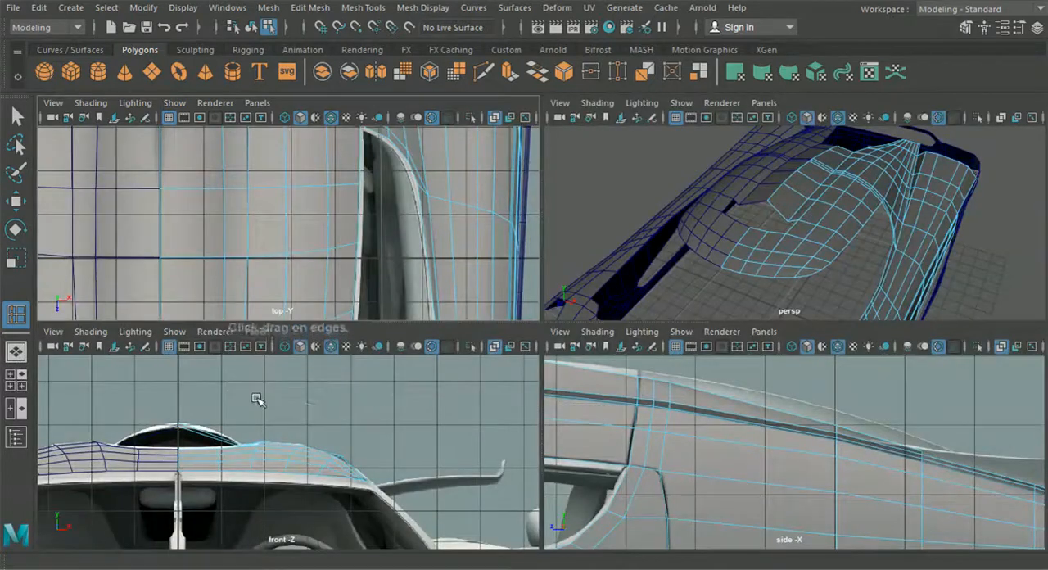
{"action": "key", "text": "space"}
{"action": "scroll", "coordinate": [235, 277], "scroll_direction": "down", "scroll_amount": 3}
{"action": "middle_click_drag", "start_coordinate": [278, 322], "coordinate": [357, 291], "text": "alt"}
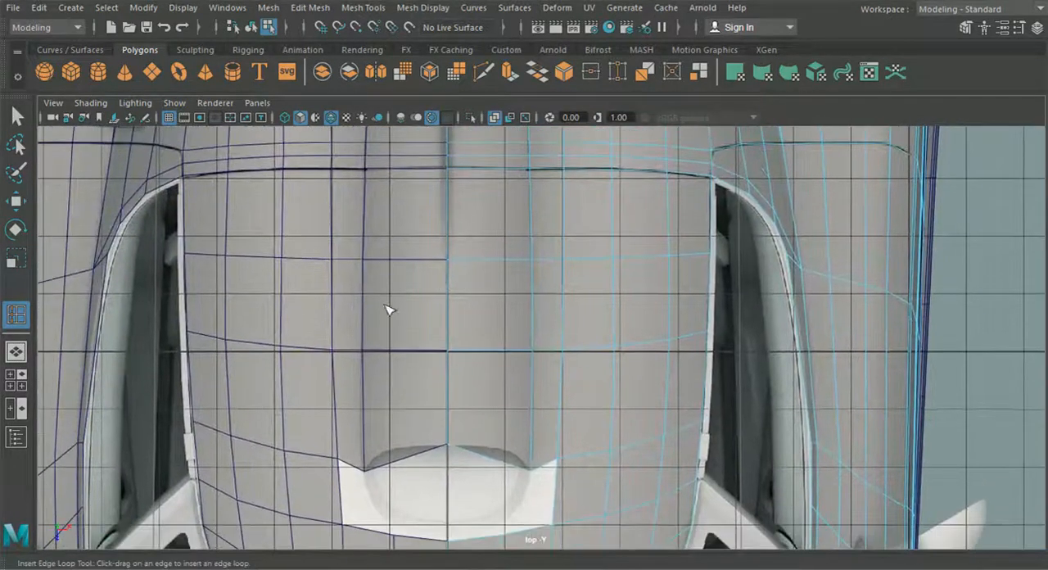
{"action": "left_click_drag", "start_coordinate": [463, 264], "coordinate": [460, 264]}
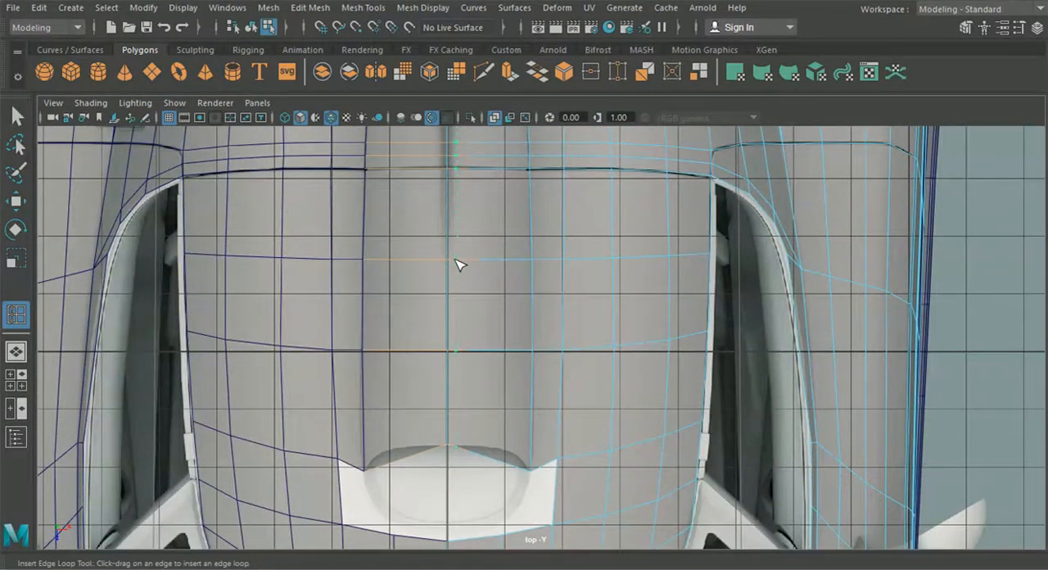
- Move the lengthwise loop's vertex at the scoop's front edge outward from the centre line in the top view
{"action": "key", "text": "w"}
{"action": "right_click_drag", "start_coordinate": [391, 305], "coordinate": [387, 74]}
{"action": "right_click_drag", "start_coordinate": [597, 259], "coordinate": [521, 115]}
{"action": "scroll", "coordinate": [520, 326], "scroll_direction": "down", "scroll_amount": 1}
{"action": "middle_click_drag", "start_coordinate": [519, 326], "coordinate": [571, 240], "text": "alt"}
{"action": "scroll", "coordinate": [480, 368], "scroll_direction": "up", "scroll_amount": 4}
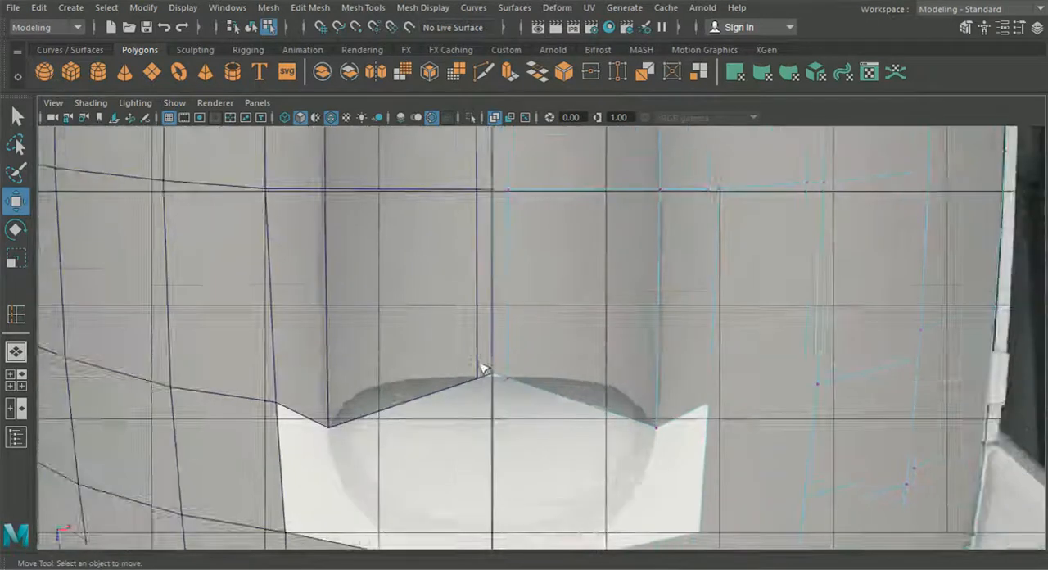
{"action": "left_click_drag", "start_coordinate": [450, 419], "coordinate": [477, 378]}
{"action": "left_click_drag", "start_coordinate": [487, 419], "coordinate": [505, 414]}
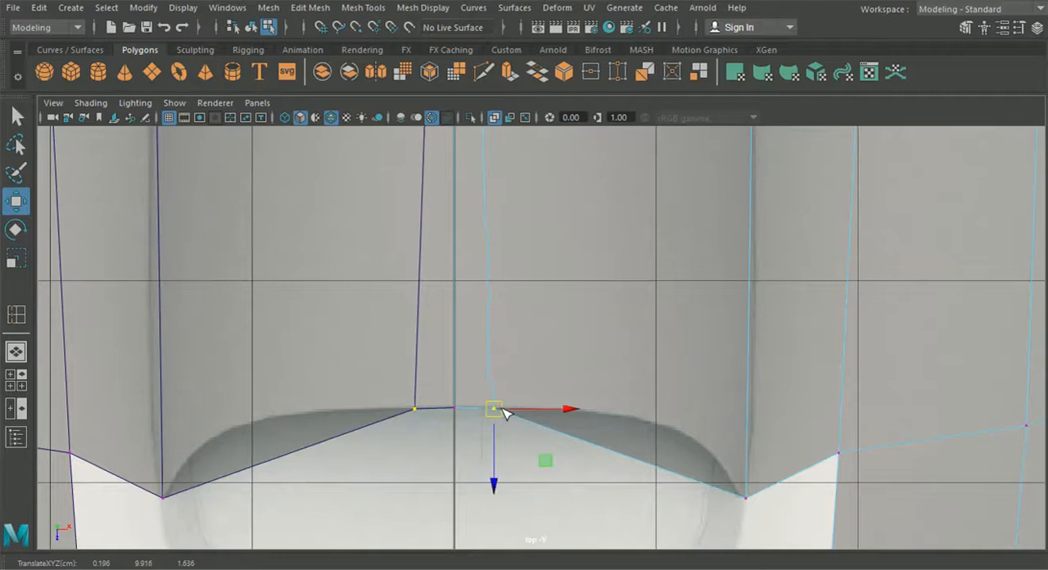
- Move the lengthwise loop's vertices in the next two rows outward and shift its front-edge vertex further to taper the strip
{"action": "scroll", "coordinate": [506, 414], "scroll_direction": "down", "scroll_amount": 6}
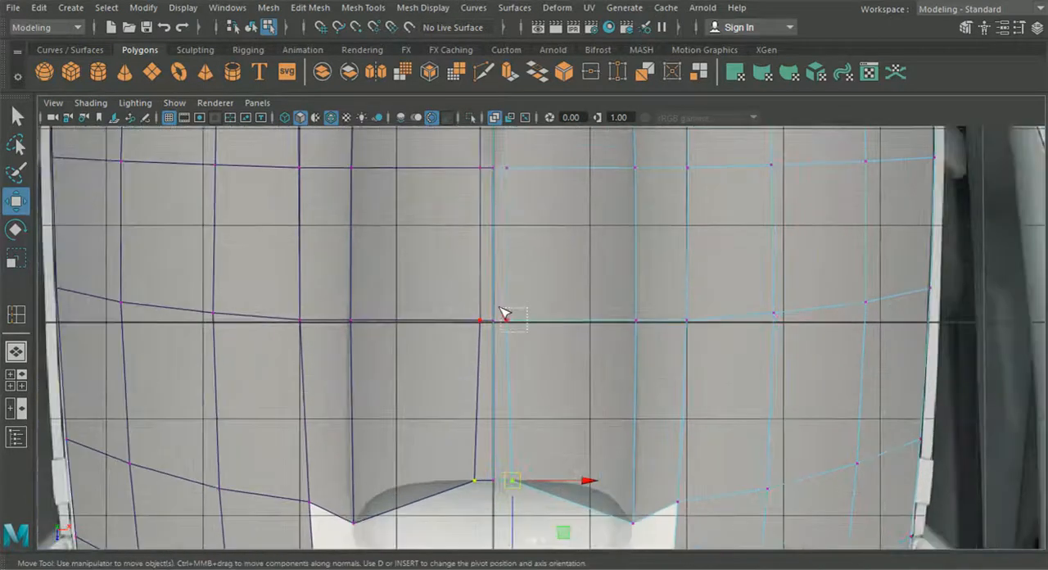
{"action": "left_click", "coordinate": [505, 319]}
{"action": "left_click_drag", "start_coordinate": [578, 326], "coordinate": [587, 326]}
{"action": "middle_click_drag", "start_coordinate": [541, 213], "coordinate": [554, 318], "text": "alt"}
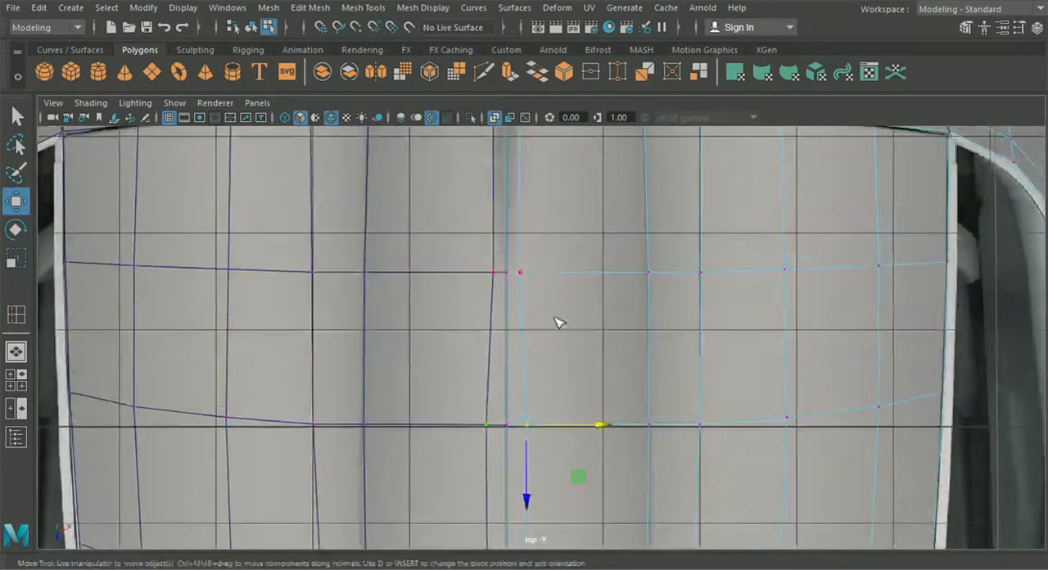
{"action": "left_click_drag", "start_coordinate": [519, 256], "coordinate": [516, 254]}
{"action": "left_click_drag", "start_coordinate": [581, 268], "coordinate": [585, 268]}
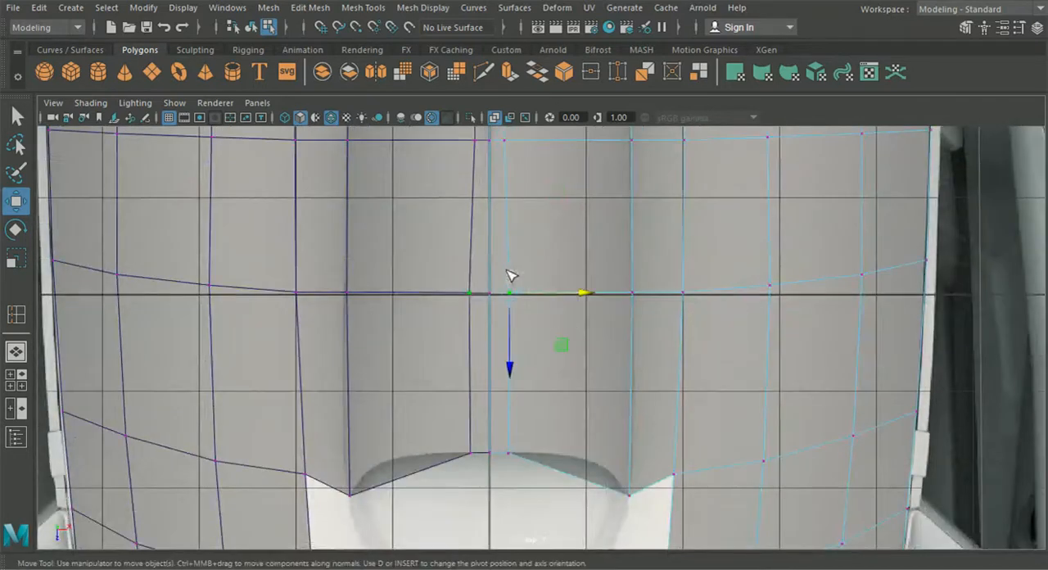
{"action": "left_click_drag", "start_coordinate": [583, 295], "coordinate": [587, 296]}
{"action": "left_click_drag", "start_coordinate": [543, 476], "coordinate": [505, 431]}
{"action": "left_click_drag", "start_coordinate": [582, 452], "coordinate": [588, 452]}
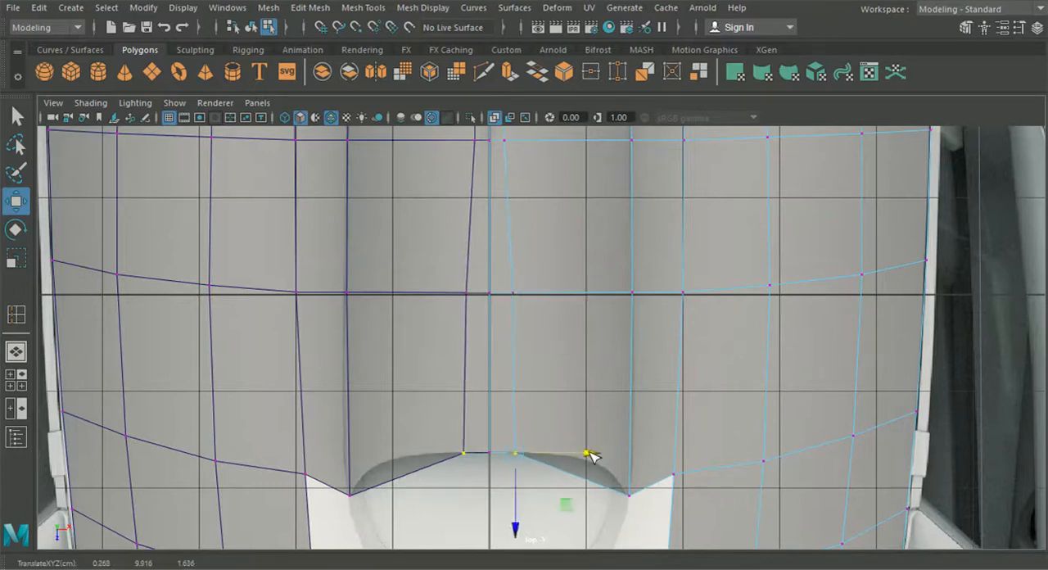
{"action": "scroll", "coordinate": [586, 443], "scroll_direction": "down", "scroll_amount": 5}
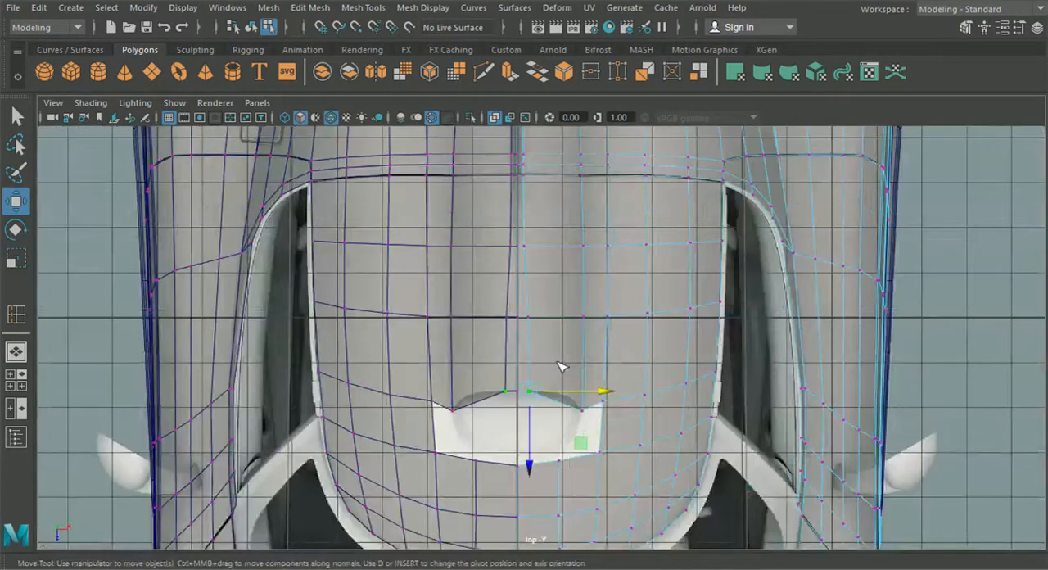
{"action": "middle_click_drag", "start_coordinate": [559, 362], "coordinate": [557, 350], "text": "alt"}
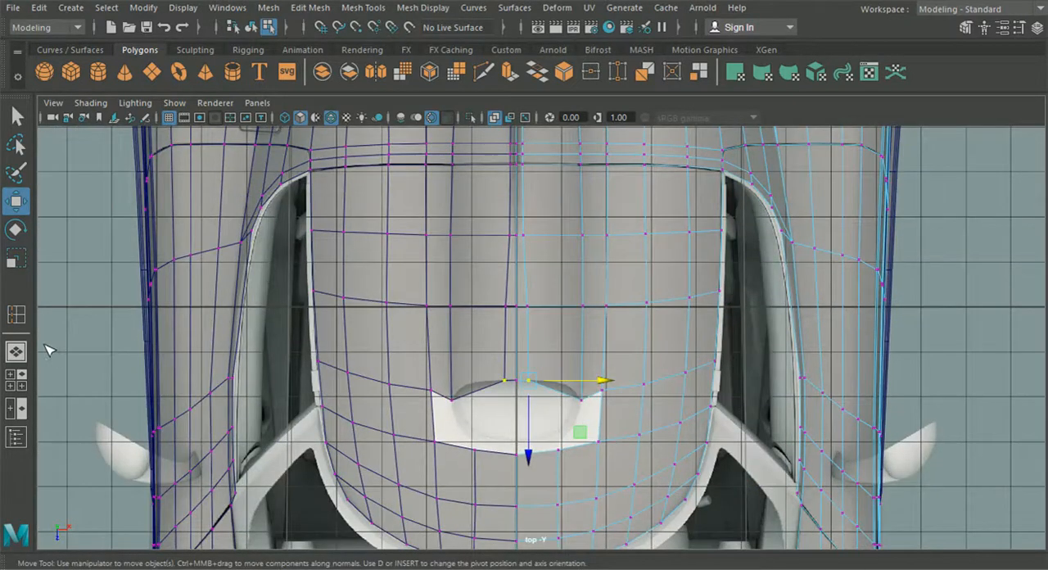
- Raise the lengthwise loop's vertices along the roof together, bringing them closer to the centre-line profile in the side view
{"action": "left_click", "coordinate": [25, 355]}
{"action": "left_click_drag", "start_coordinate": [433, 395], "coordinate": [410, 465], "text": "alt"}
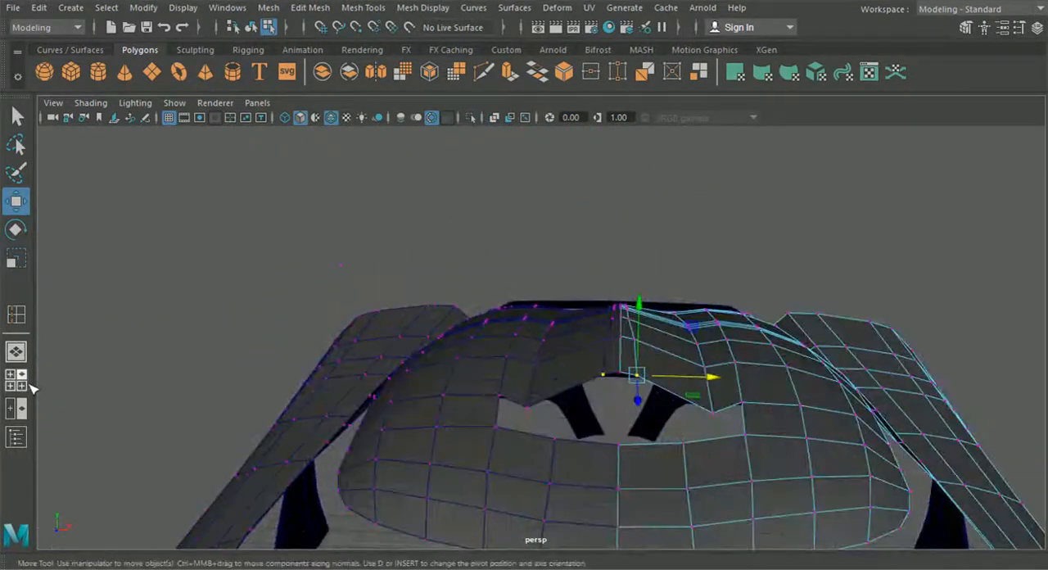
{"action": "left_click", "coordinate": [27, 384]}
{"action": "key", "text": "space"}
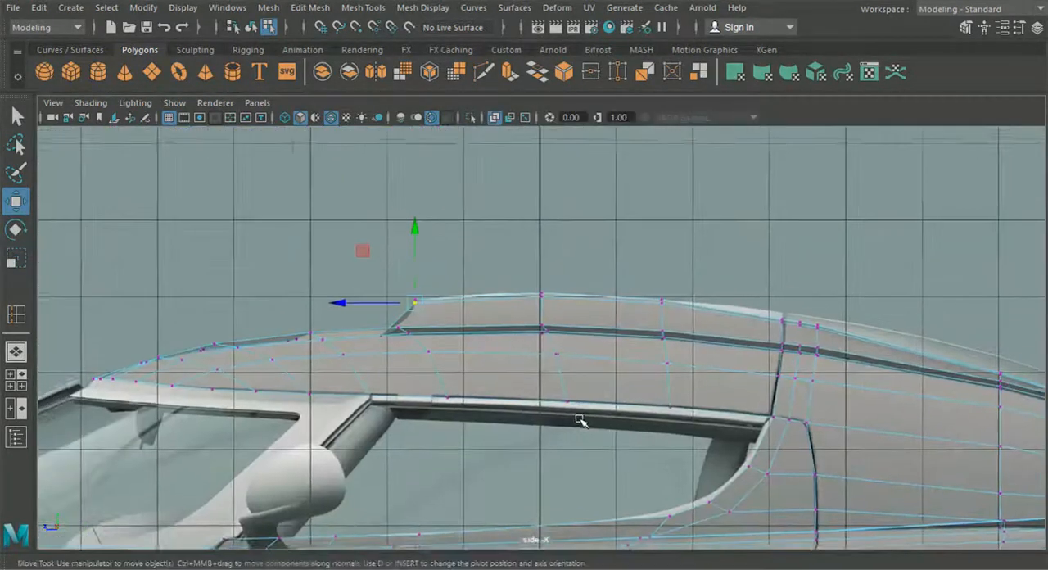
{"action": "scroll", "coordinate": [579, 421], "scroll_direction": "up", "scroll_amount": 6}
{"action": "left_click", "coordinate": [543, 241], "text": "shift"}
{"action": "left_click", "coordinate": [826, 259], "text": "shift"}
{"action": "middle_click_drag", "start_coordinate": [858, 321], "coordinate": [467, 295], "text": "alt"}
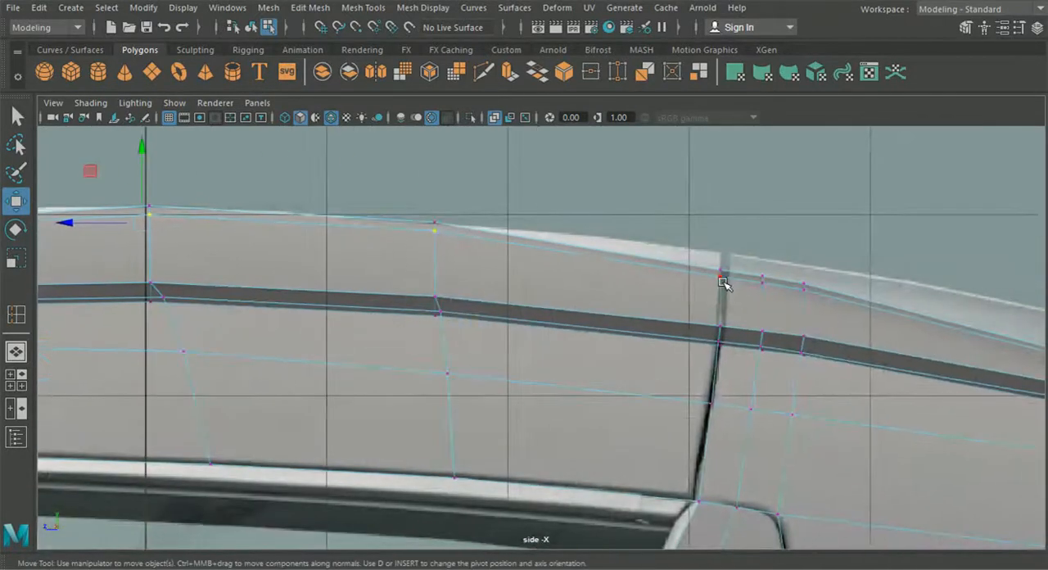
{"action": "left_click", "coordinate": [720, 277], "text": "shift"}
{"action": "left_click", "coordinate": [762, 283], "text": "shift"}
{"action": "left_click", "coordinate": [803, 287], "text": "shift"}
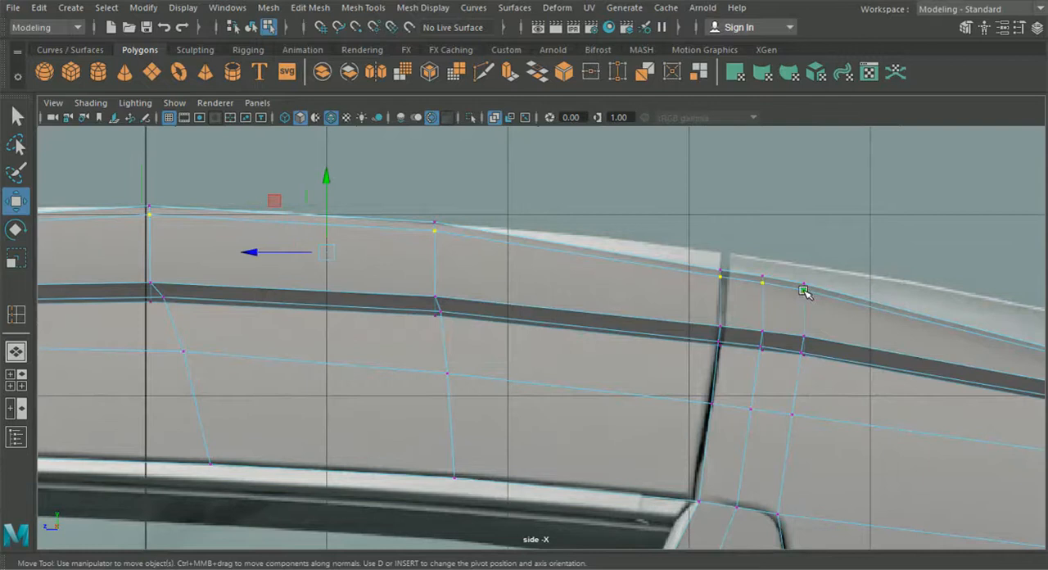
{"action": "middle_click_drag", "start_coordinate": [865, 358], "coordinate": [503, 309], "text": "alt"}
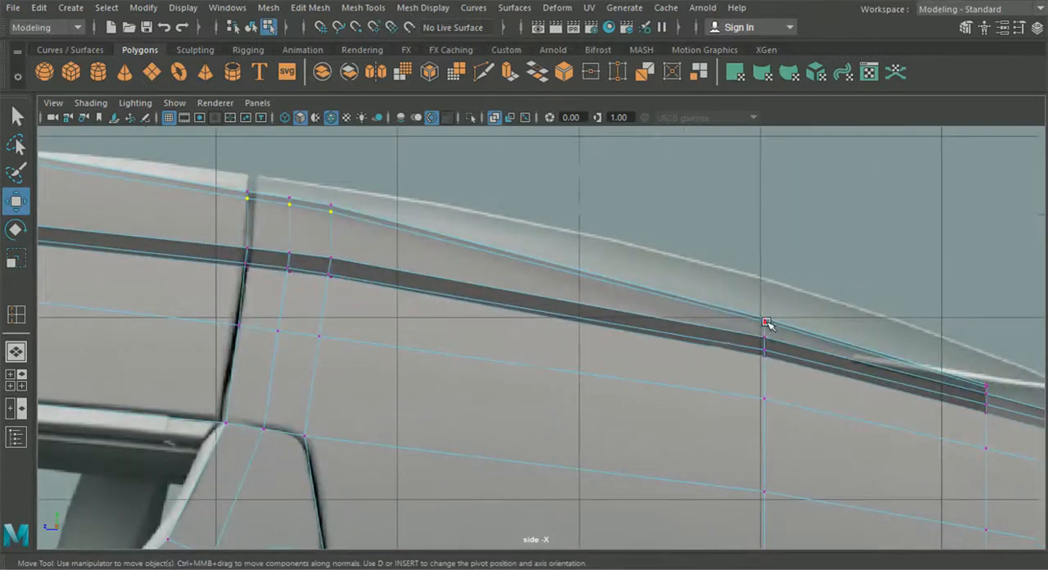
{"action": "left_click", "coordinate": [18, 352]}
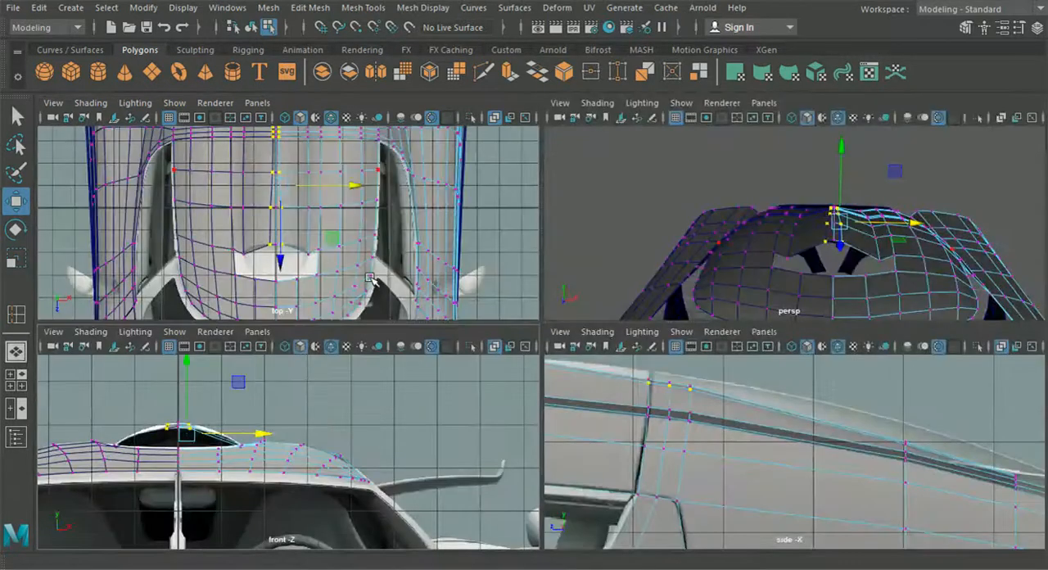
{"action": "key", "text": "space"}
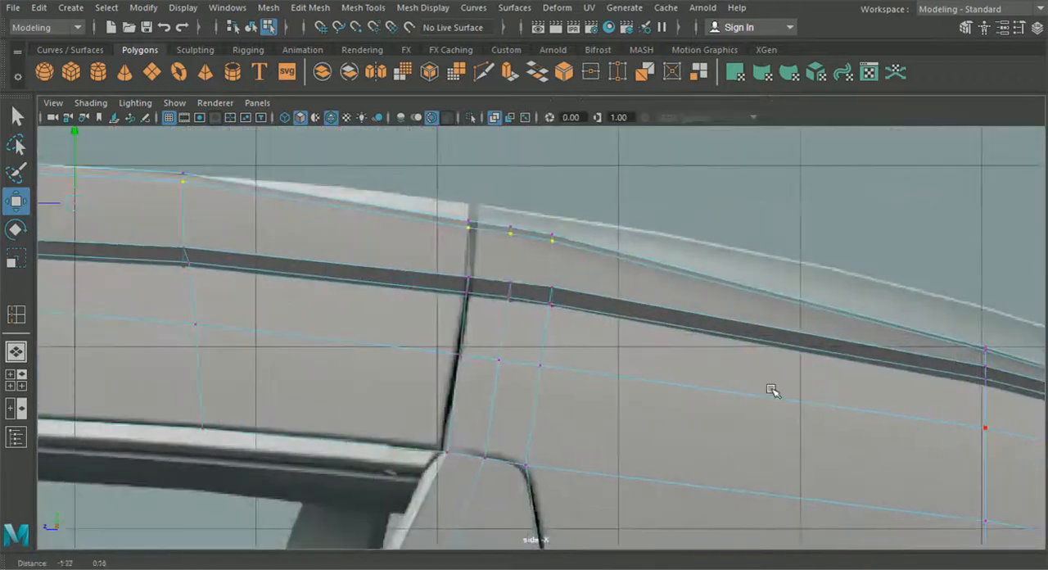
{"action": "key", "text": "f"}
{"action": "left_click_drag", "start_coordinate": [507, 219], "coordinate": [507, 215]}
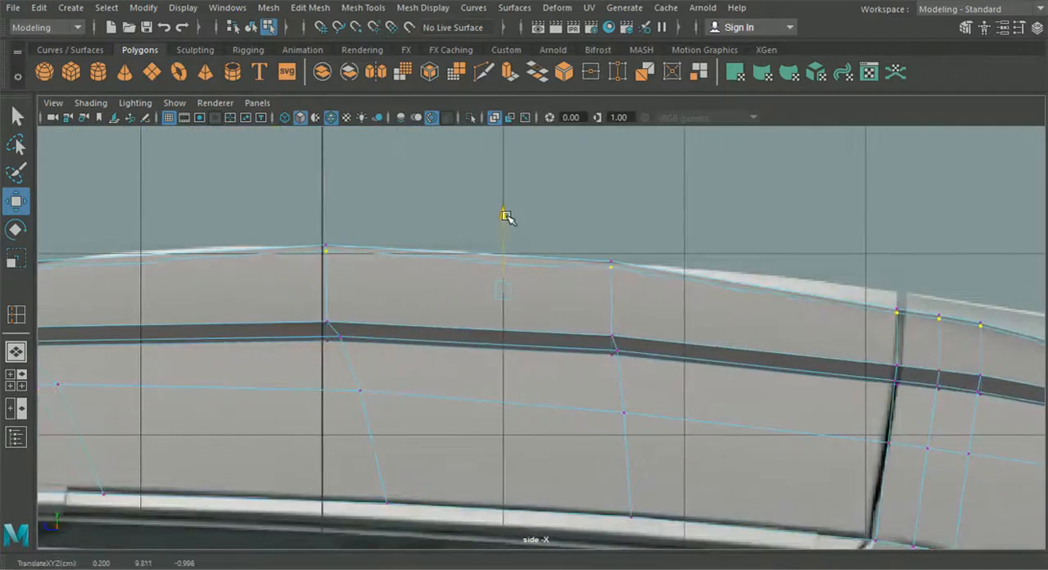
- Raise the lengthwise loop's vertex at the roof seam and adjust the height of its scoop front-edge vertex
{"action": "left_click_drag", "start_coordinate": [864, 269], "coordinate": [906, 332]}
{"action": "left_click_drag", "start_coordinate": [898, 263], "coordinate": [898, 260]}
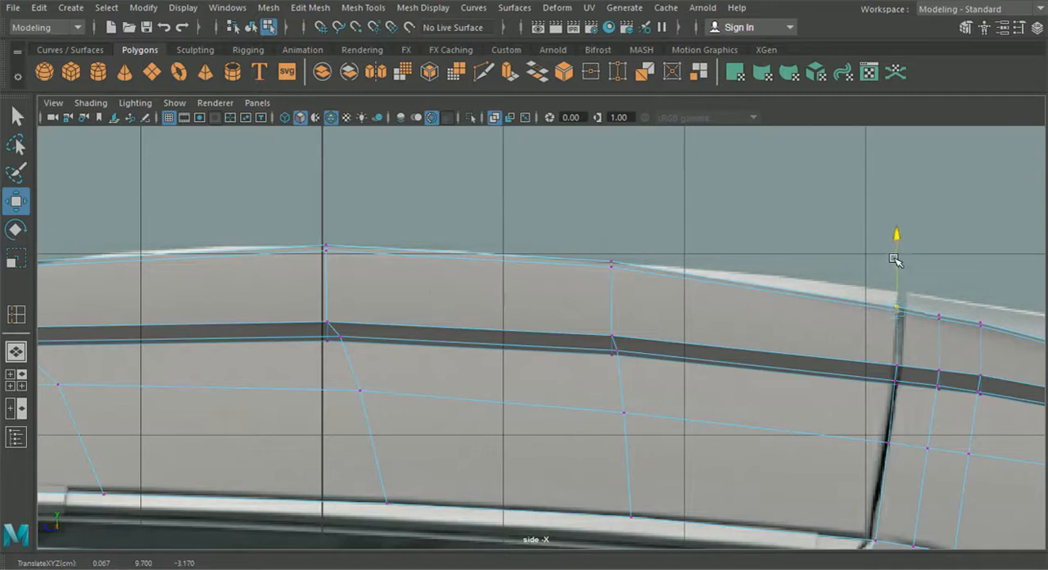
{"action": "middle_click_drag", "start_coordinate": [488, 333], "coordinate": [721, 355], "text": "alt"}
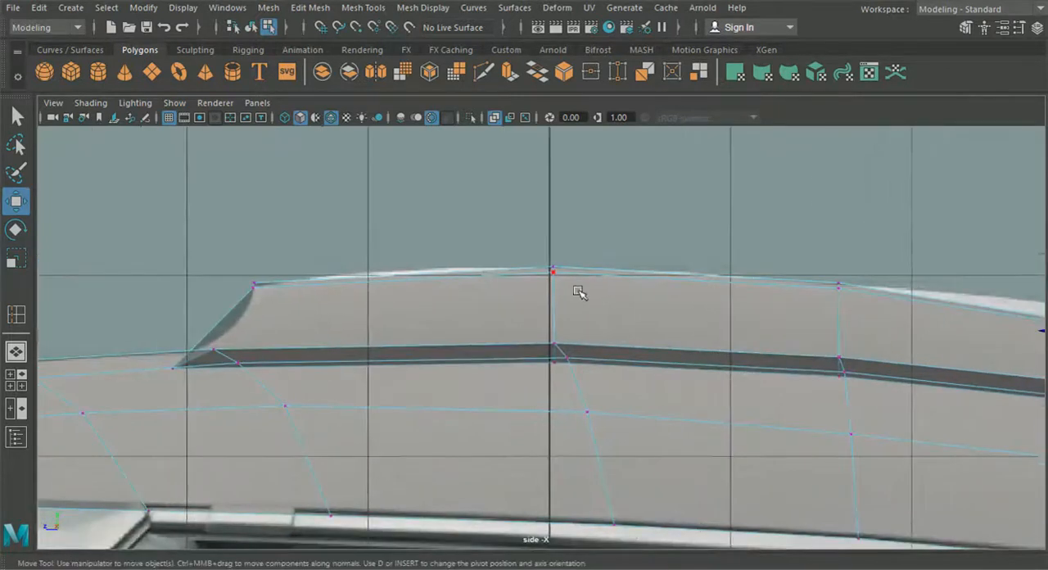
{"action": "left_click", "coordinate": [253, 292]}
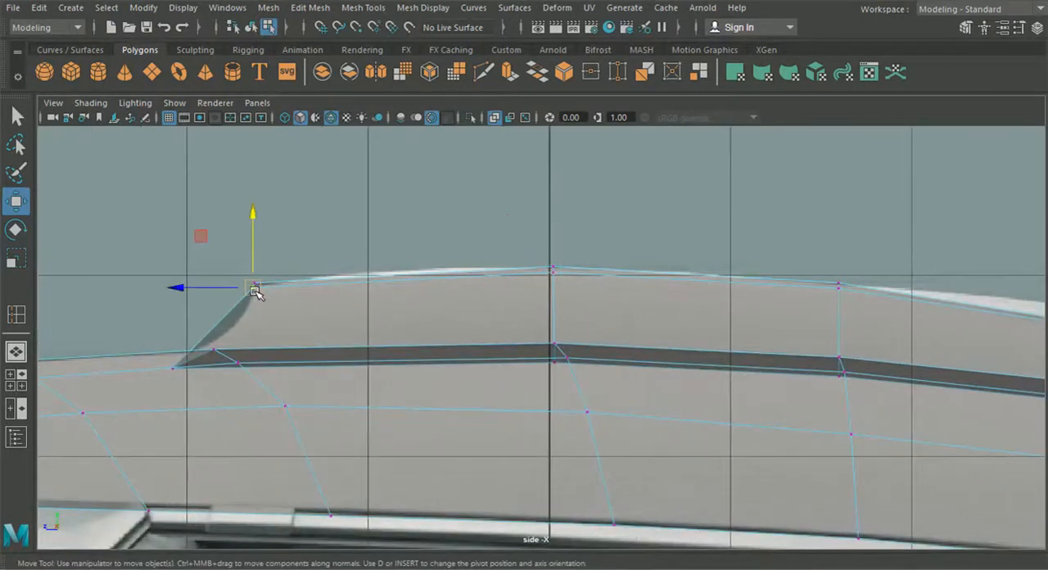
- Adjust the heights of the centre-line vertices at the scoop's front edge and in the row behind it, using the front view
{"action": "left_click", "coordinate": [15, 352]}
{"action": "left_click_drag", "start_coordinate": [382, 362], "coordinate": [137, 377], "text": "alt"}
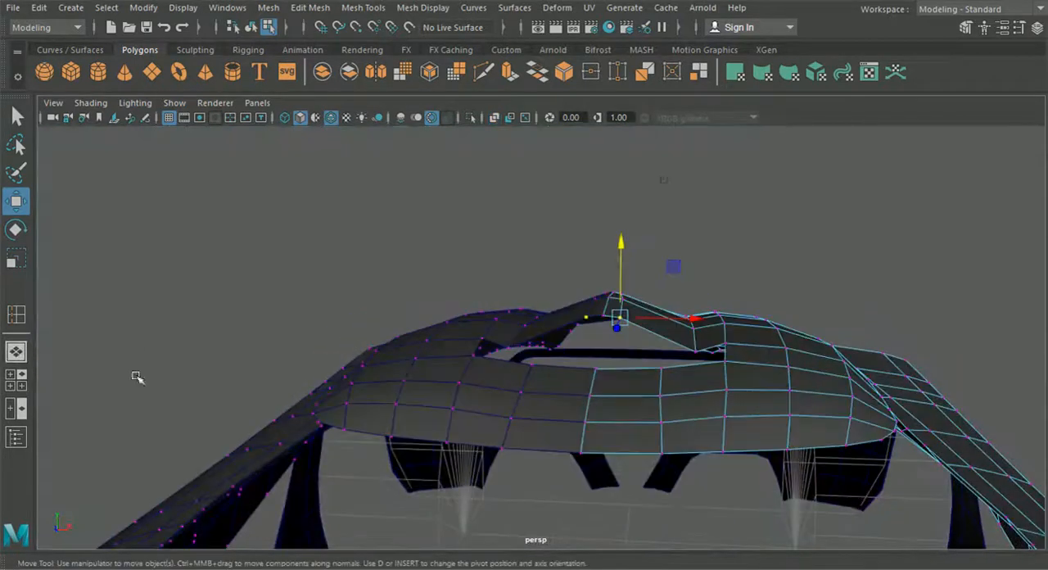
{"action": "left_click", "coordinate": [22, 386]}
{"action": "key", "text": "space"}
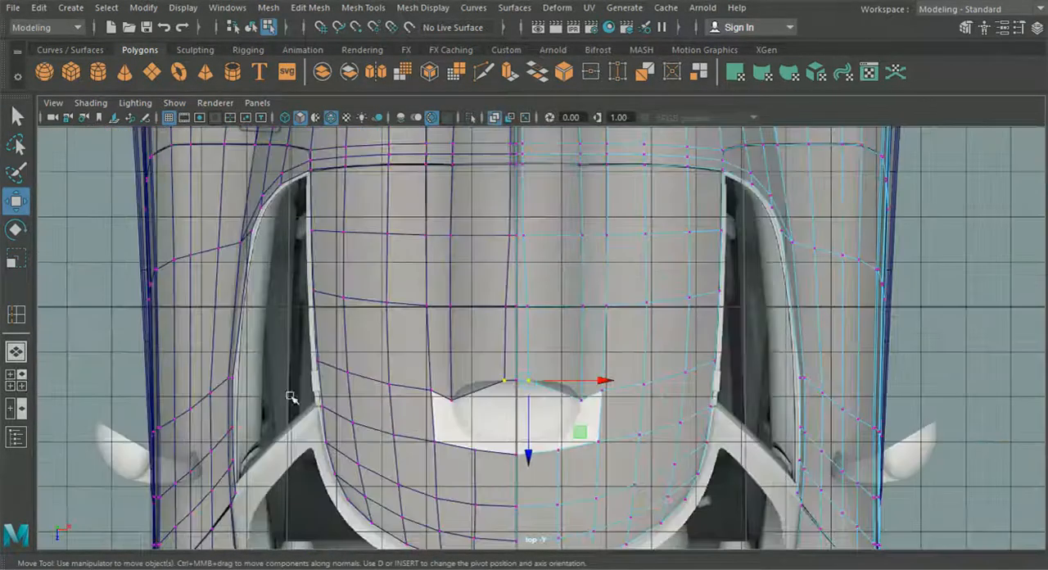
{"action": "left_click", "coordinate": [21, 383]}
{"action": "key", "text": "space"}
{"action": "middle_click_drag", "start_coordinate": [246, 424], "coordinate": [381, 451], "text": "alt"}
{"action": "scroll", "coordinate": [369, 415], "scroll_direction": "up", "scroll_amount": 5}
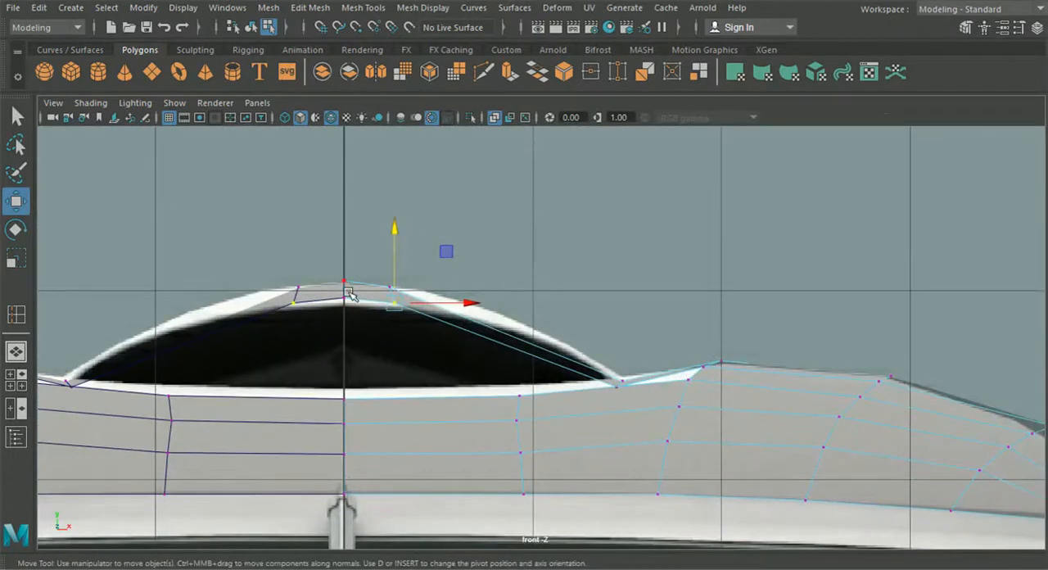
{"action": "left_click", "coordinate": [347, 294]}
{"action": "left_click_drag", "start_coordinate": [344, 230], "coordinate": [365, 292]}
{"action": "left_click", "coordinate": [345, 213]}
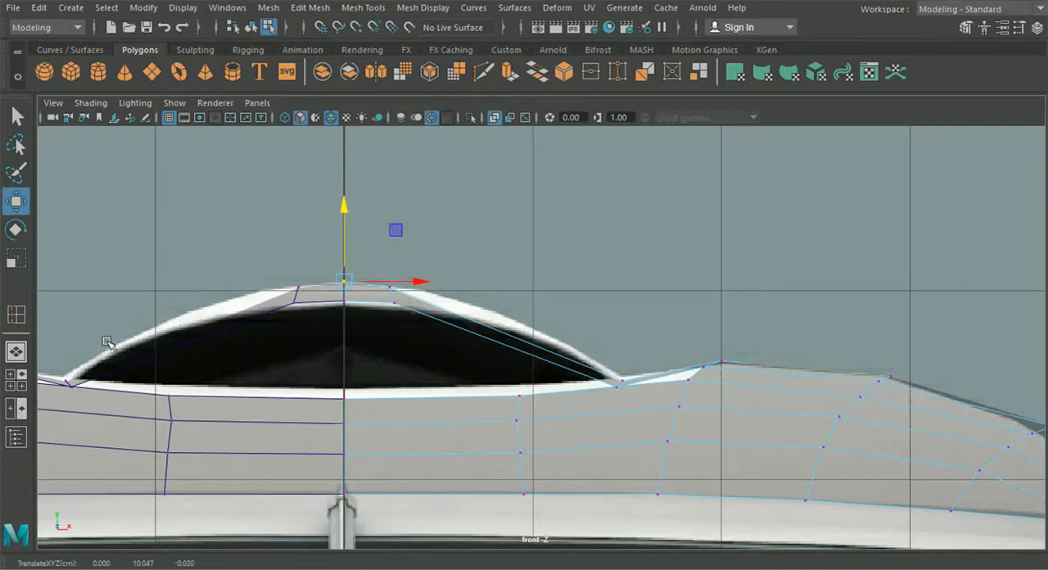
{"action": "left_click", "coordinate": [12, 353]}
{"action": "left_click_drag", "start_coordinate": [533, 330], "coordinate": [363, 402], "text": "alt"}
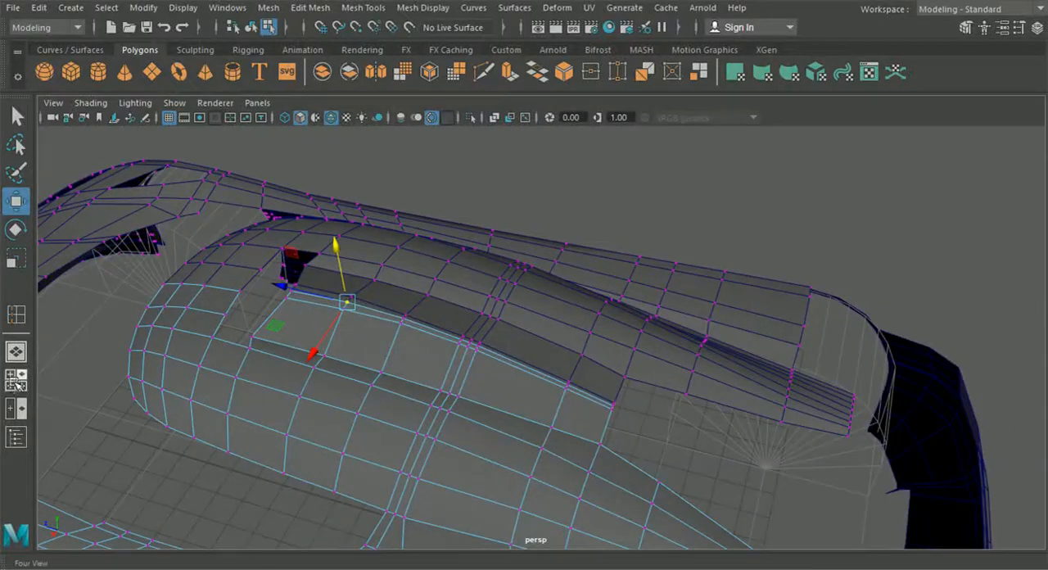
{"action": "left_click", "coordinate": [16, 380]}
{"action": "key", "text": "space"}
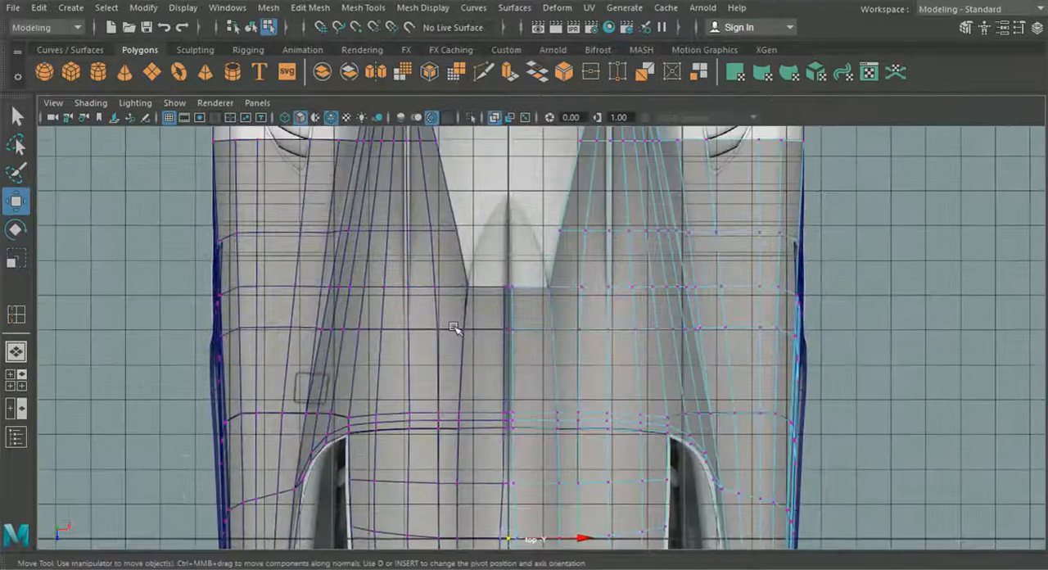
{"action": "middle_click_drag", "start_coordinate": [454, 328], "coordinate": [420, 349], "text": "alt"}
{"action": "middle_click_drag", "start_coordinate": [518, 408], "coordinate": [519, 350], "text": "alt"}
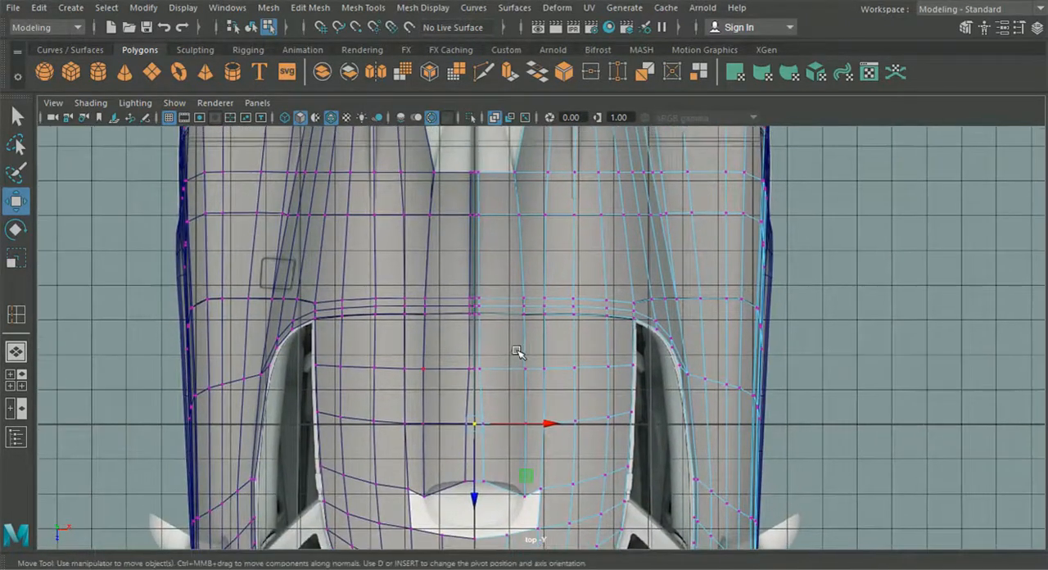
- Insert a lengthwise edge loop between the roof's centre line and the strip's outer edge, and shift it slightly outward
{"action": "scroll", "coordinate": [503, 363], "scroll_direction": "up", "scroll_amount": 1}
{"action": "left_click", "coordinate": [363, 7]}
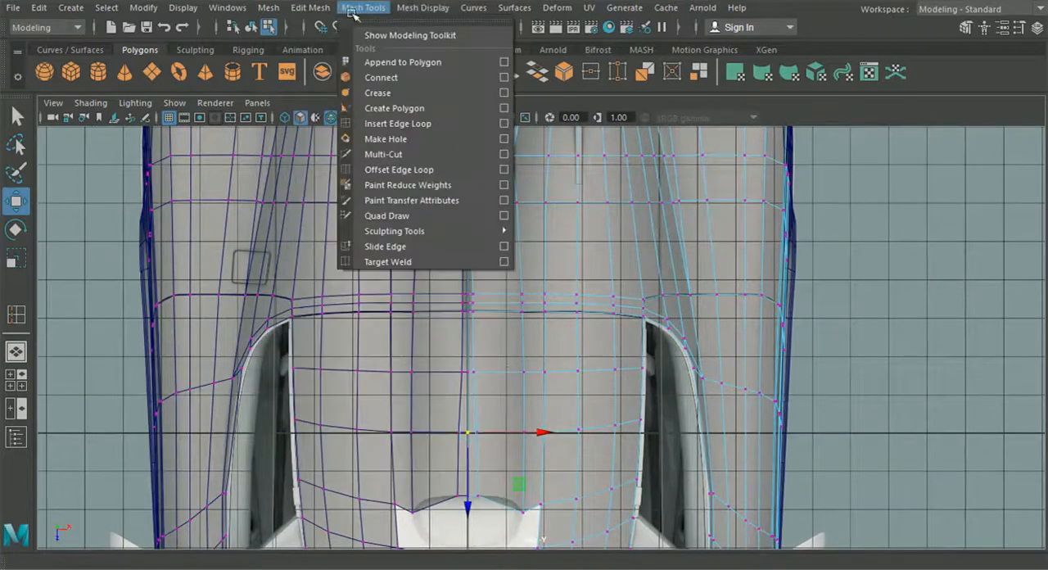
{"action": "left_click", "coordinate": [403, 123]}
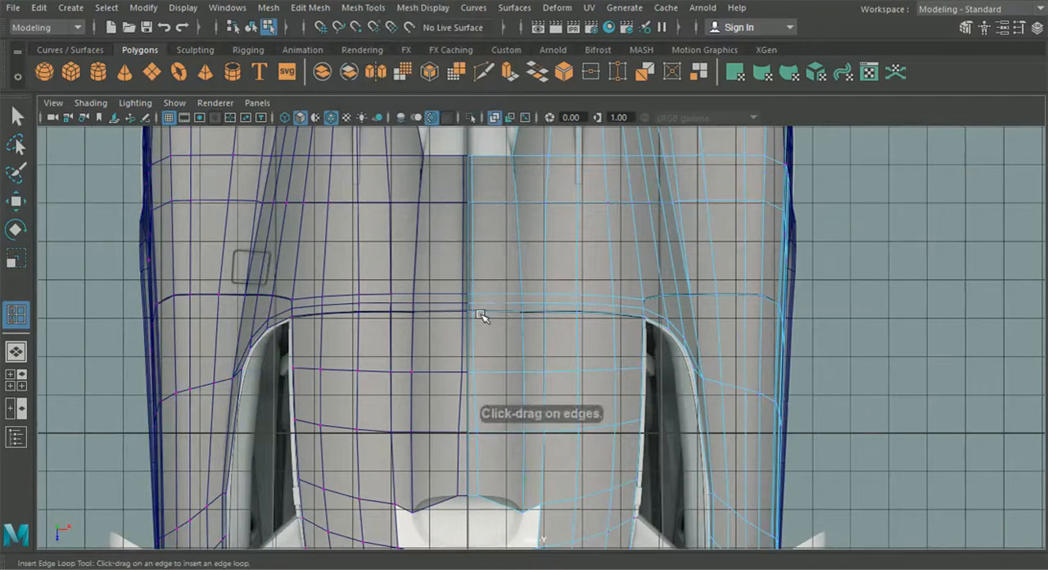
{"action": "left_click_drag", "start_coordinate": [480, 313], "coordinate": [480, 315]}
{"action": "key", "text": "w"}
{"action": "left_click_drag", "start_coordinate": [558, 325], "coordinate": [573, 328]}
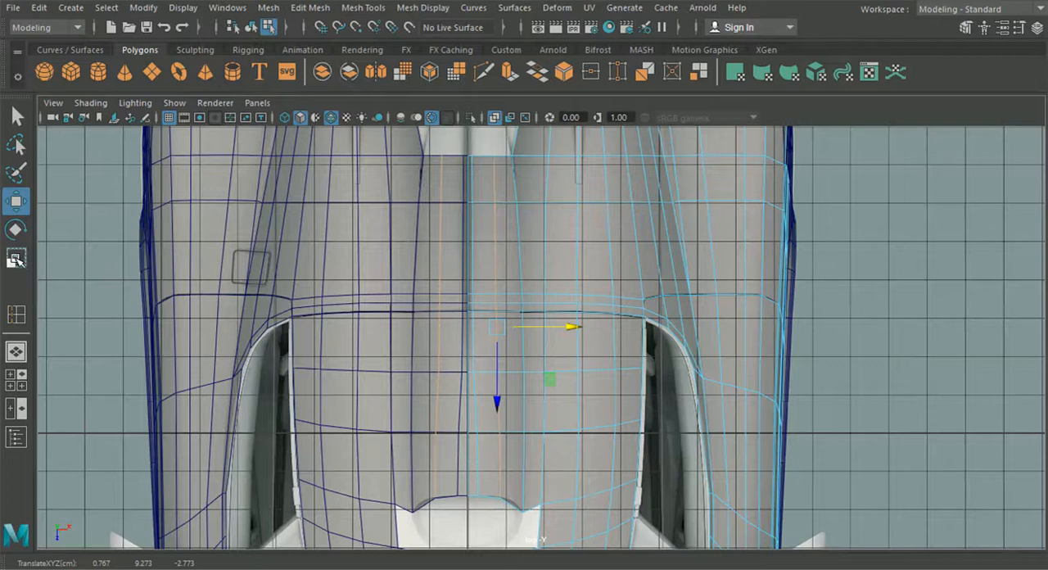
{"action": "key", "text": "r"}
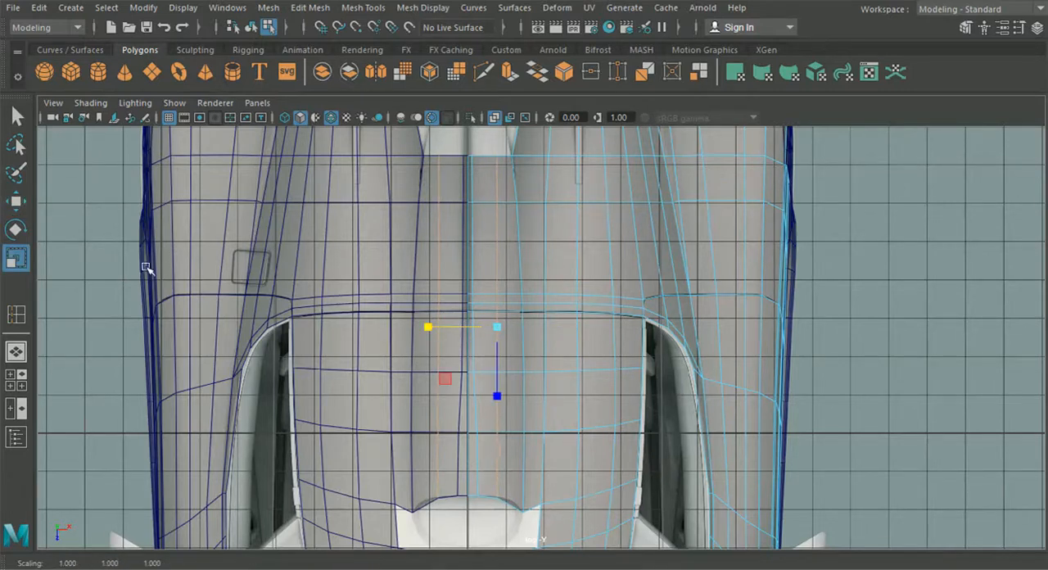
{"action": "key", "text": "w"}
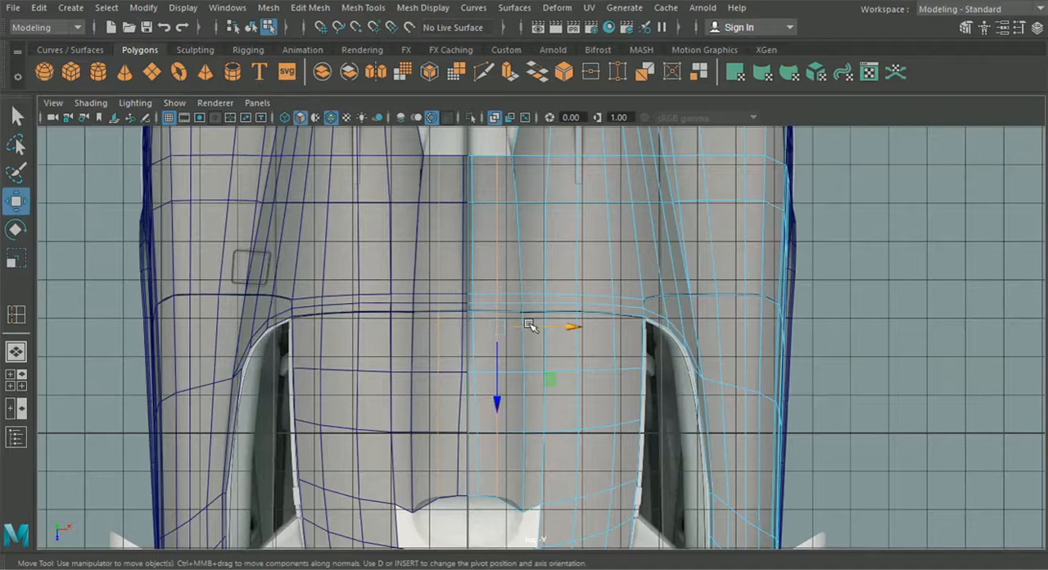
{"action": "left_click_drag", "start_coordinate": [544, 328], "coordinate": [555, 330]}
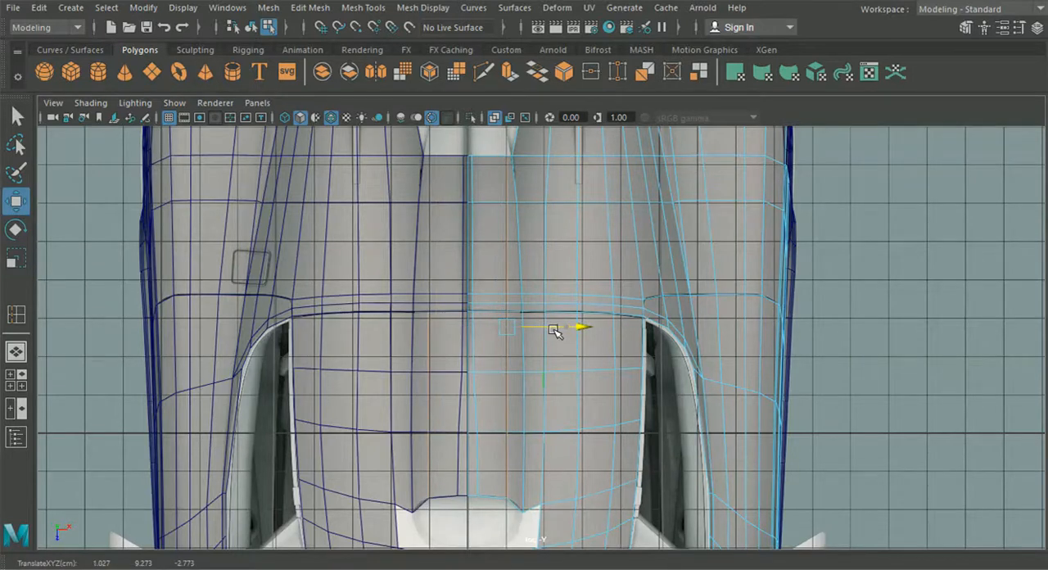
- Lower the new lengthwise loop in the front view so the strip follows the scoop's arc
{"action": "left_click", "coordinate": [16, 379]}
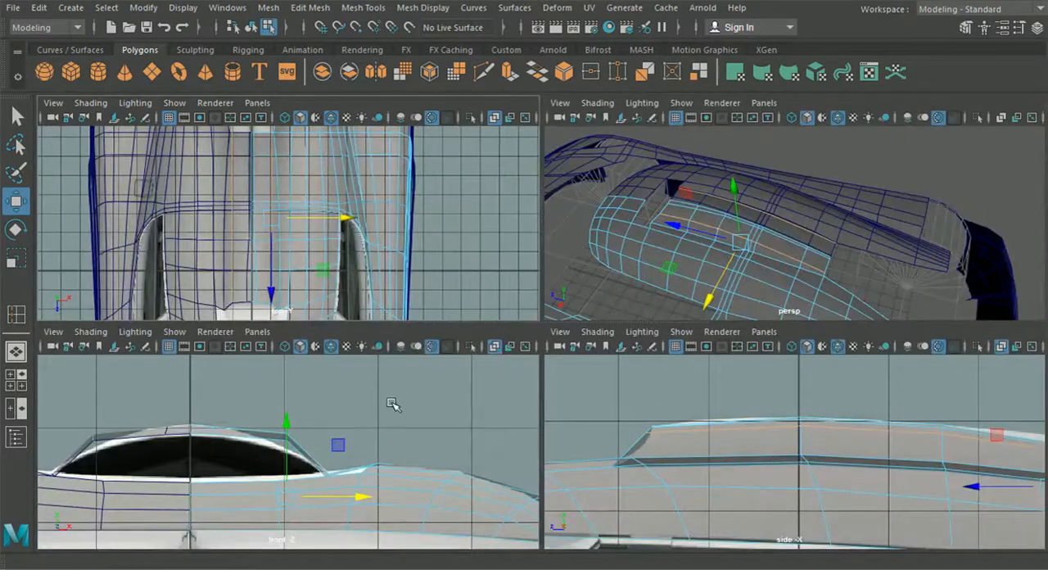
{"action": "key", "text": "space"}
{"action": "left_click_drag", "start_coordinate": [537, 351], "coordinate": [533, 371]}
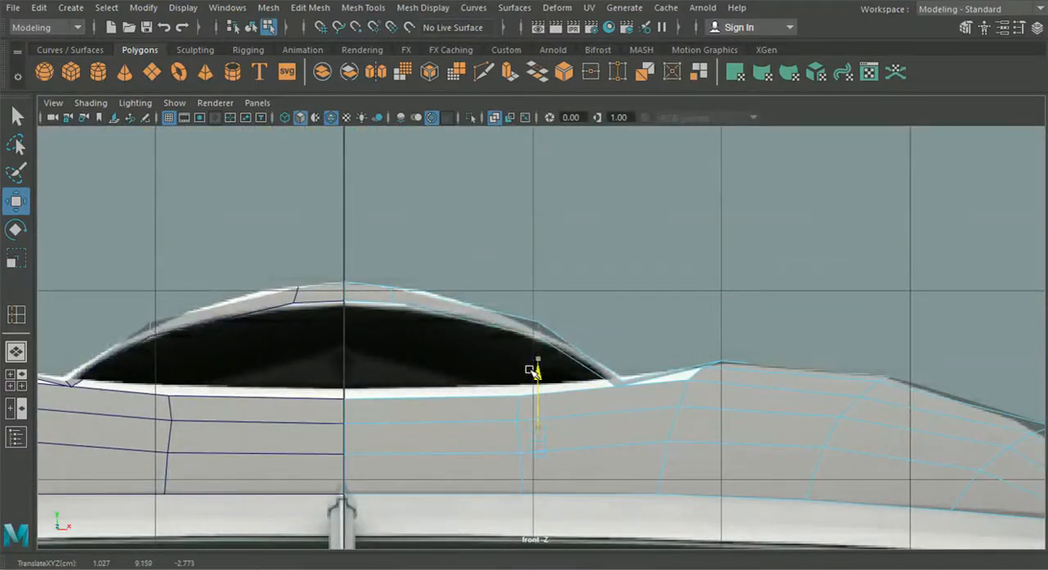
- Move the new loop's vertices in the two rearmost rows inward so the loop tapers with the strip's outer edge
{"action": "left_click", "coordinate": [16, 378]}
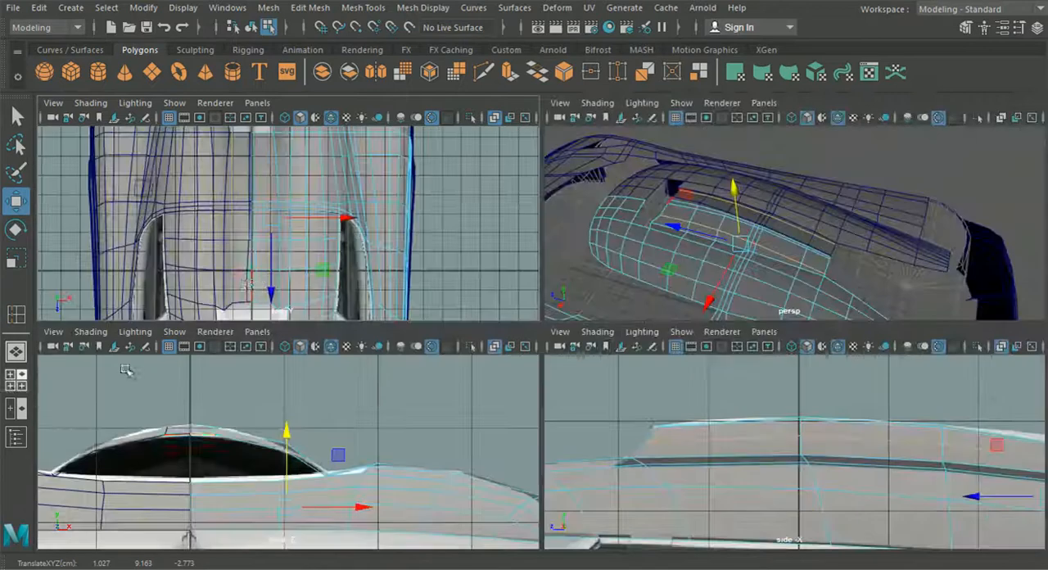
{"action": "scroll", "coordinate": [340, 246], "scroll_direction": "up", "scroll_amount": 4}
{"action": "scroll", "coordinate": [344, 214], "scroll_direction": "up", "scroll_amount": 6}
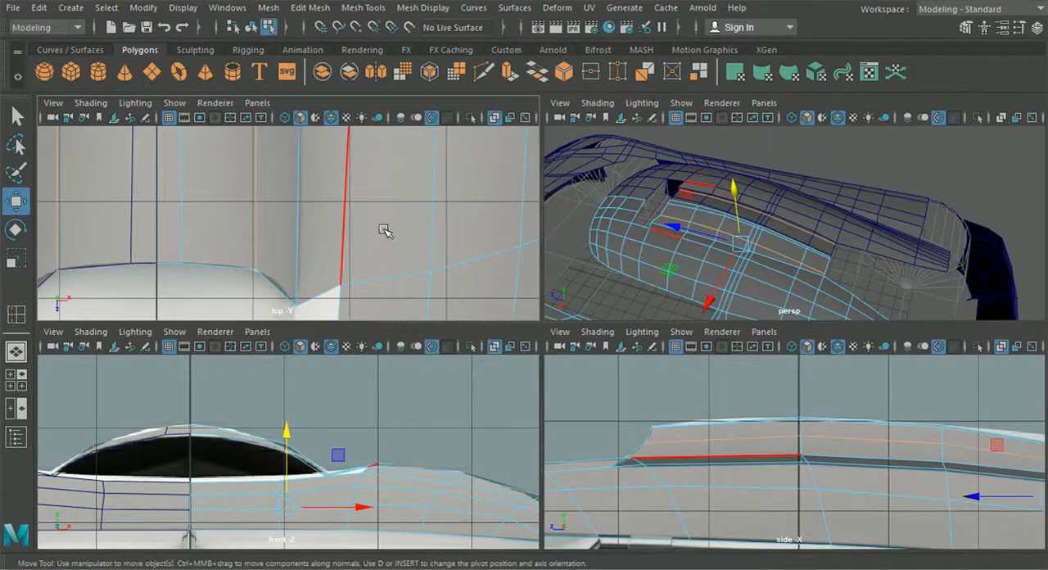
{"action": "key", "text": "space"}
{"action": "key", "text": "space"}
{"action": "scroll", "coordinate": [361, 187], "scroll_direction": "down", "scroll_amount": 10}
{"action": "middle_click_drag", "start_coordinate": [416, 205], "coordinate": [357, 352], "text": "alt"}
{"action": "scroll", "coordinate": [419, 301], "scroll_direction": "up", "scroll_amount": 4}
{"action": "scroll", "coordinate": [408, 246], "scroll_direction": "up", "scroll_amount": 1}
{"action": "middle_click_drag", "start_coordinate": [404, 234], "coordinate": [426, 287], "text": "alt"}
{"action": "scroll", "coordinate": [422, 280], "scroll_direction": "up", "scroll_amount": 2}
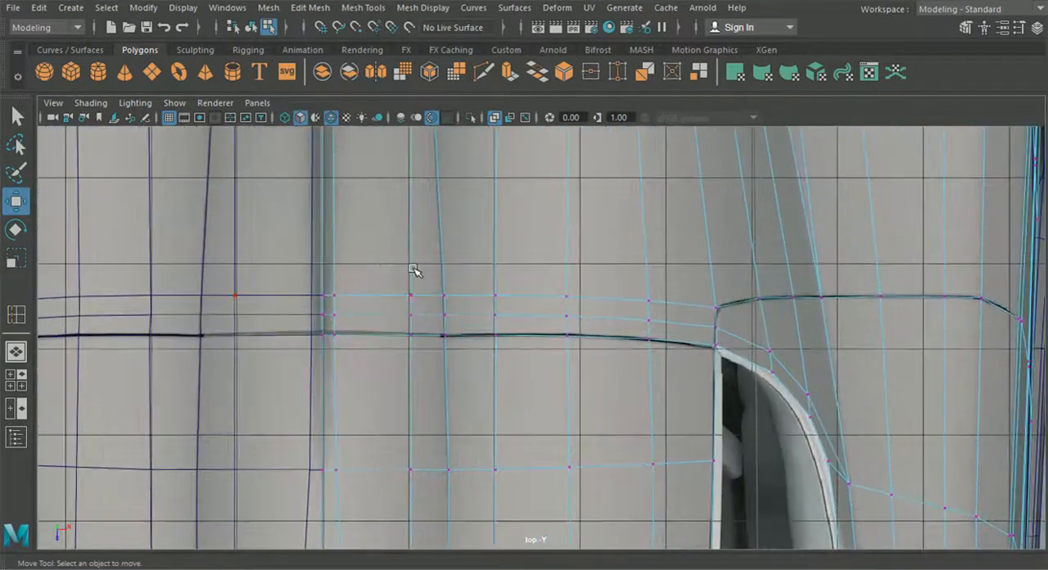
{"action": "middle_click_drag", "start_coordinate": [387, 231], "coordinate": [412, 263], "text": "alt"}
{"action": "left_click_drag", "start_coordinate": [437, 338], "coordinate": [445, 345]}
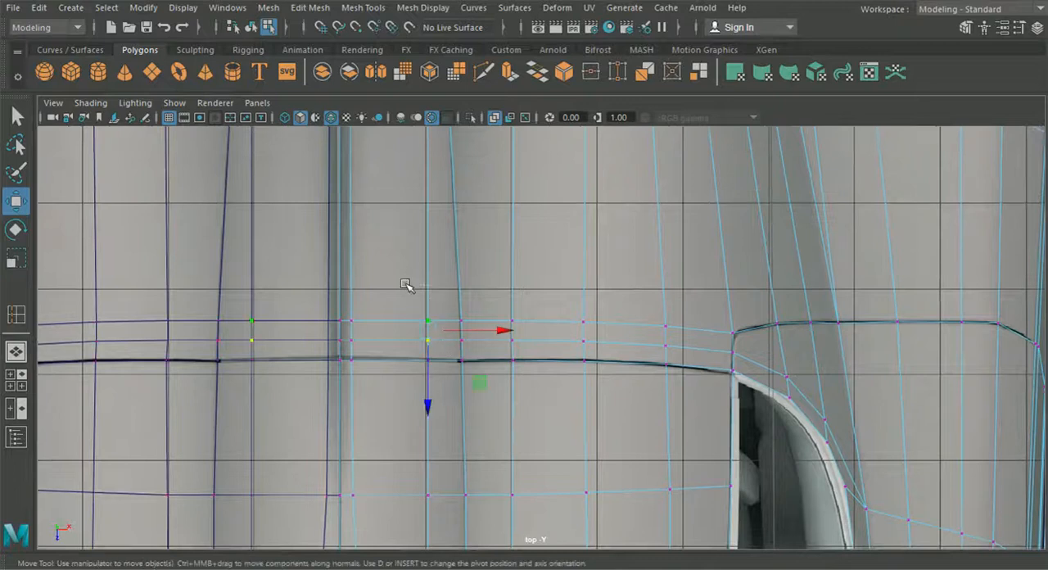
{"action": "middle_click_drag", "start_coordinate": [386, 215], "coordinate": [439, 310], "text": "alt"}
{"action": "left_click_drag", "start_coordinate": [465, 286], "coordinate": [467, 286]}
{"action": "left_click_drag", "start_coordinate": [538, 283], "coordinate": [528, 284]}
{"action": "left_click_drag", "start_coordinate": [437, 148], "coordinate": [512, 177]}
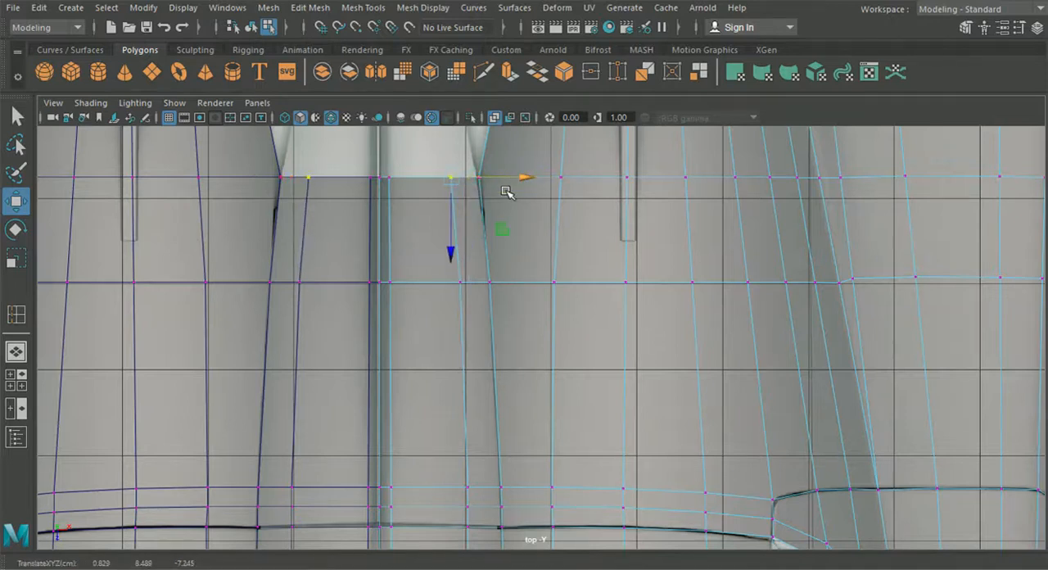
- Deselect everything and examine the roof strip and whole body from several angles in the perspective view
{"action": "scroll", "coordinate": [498, 281], "scroll_direction": "down", "scroll_amount": 3}
{"action": "left_click", "coordinate": [16, 351]}
{"action": "left_click_drag", "start_coordinate": [436, 410], "coordinate": [646, 379], "text": "alt"}
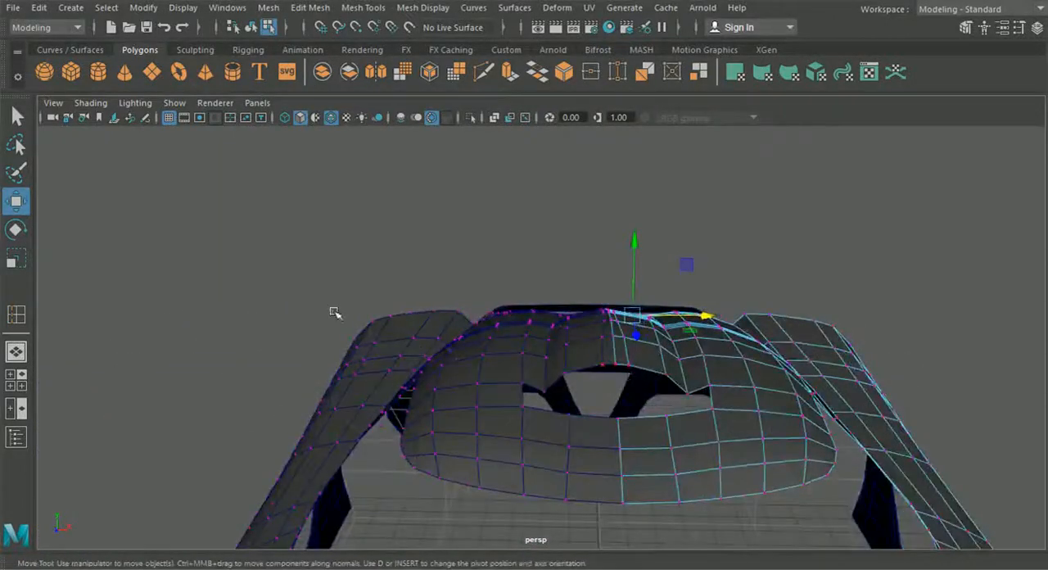
{"action": "left_click", "coordinate": [257, 30]}
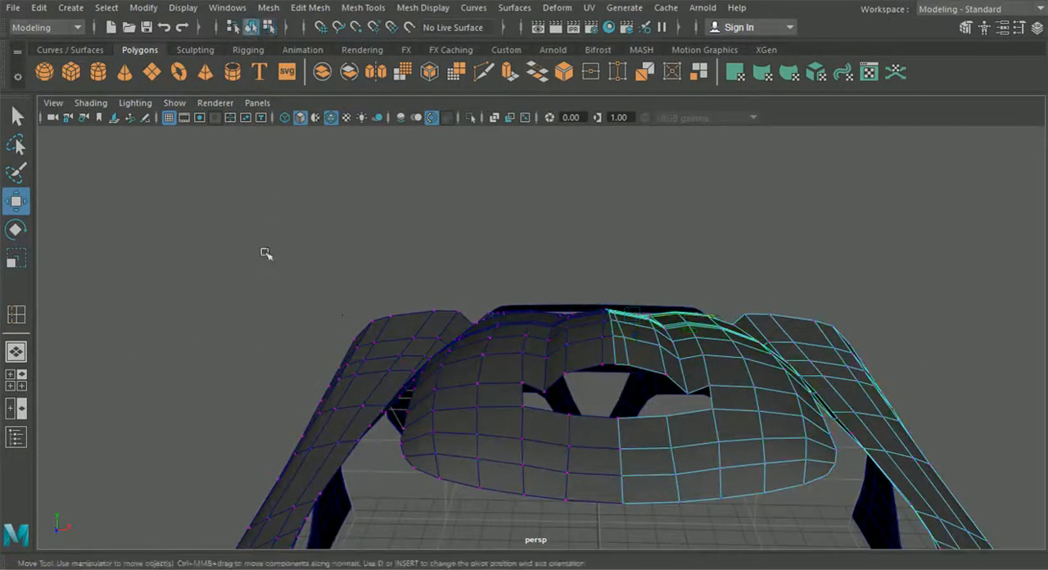
{"action": "left_click", "coordinate": [263, 236]}
{"action": "scroll", "coordinate": [461, 331], "scroll_direction": "down", "scroll_amount": 4}
{"action": "left_click_drag", "start_coordinate": [461, 330], "coordinate": [447, 349], "text": "alt"}
{"action": "scroll", "coordinate": [447, 349], "scroll_direction": "down", "scroll_amount": 5}
{"action": "middle_click_drag", "start_coordinate": [447, 349], "coordinate": [512, 279], "text": "alt"}
{"action": "left_click_drag", "start_coordinate": [512, 279], "coordinate": [246, 323], "text": "alt"}
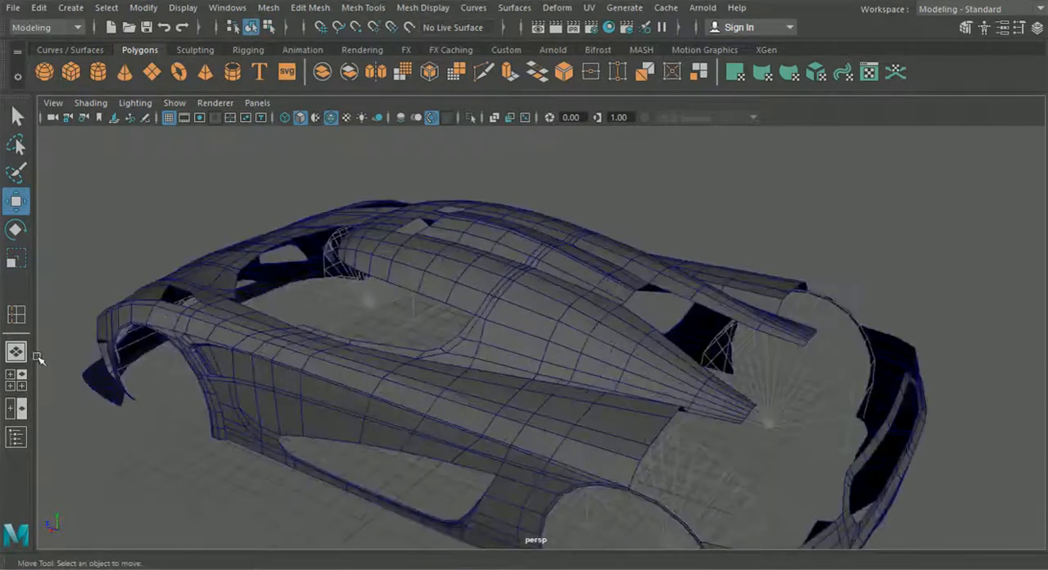
- Extrude the centre strip's rear edges backward over the pointed spine in the top view
{"action": "left_click", "coordinate": [19, 378]}
{"action": "key", "text": "space"}
{"action": "scroll", "coordinate": [466, 286], "scroll_direction": "up", "scroll_amount": 6}
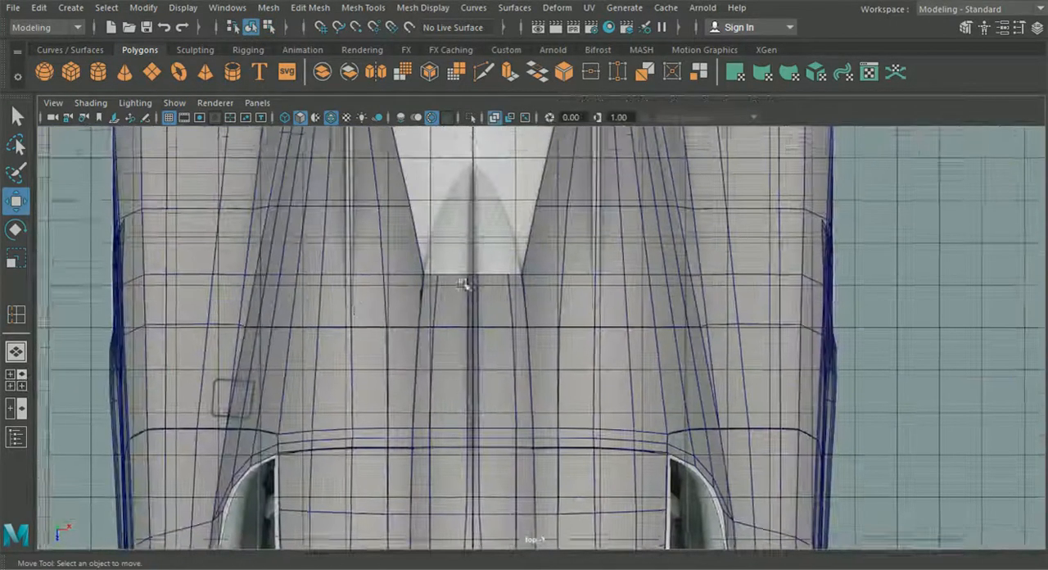
{"action": "right_click_drag", "start_coordinate": [495, 114], "coordinate": [494, 156]}
{"action": "middle_click_drag", "start_coordinate": [485, 230], "coordinate": [478, 276], "text": "alt"}
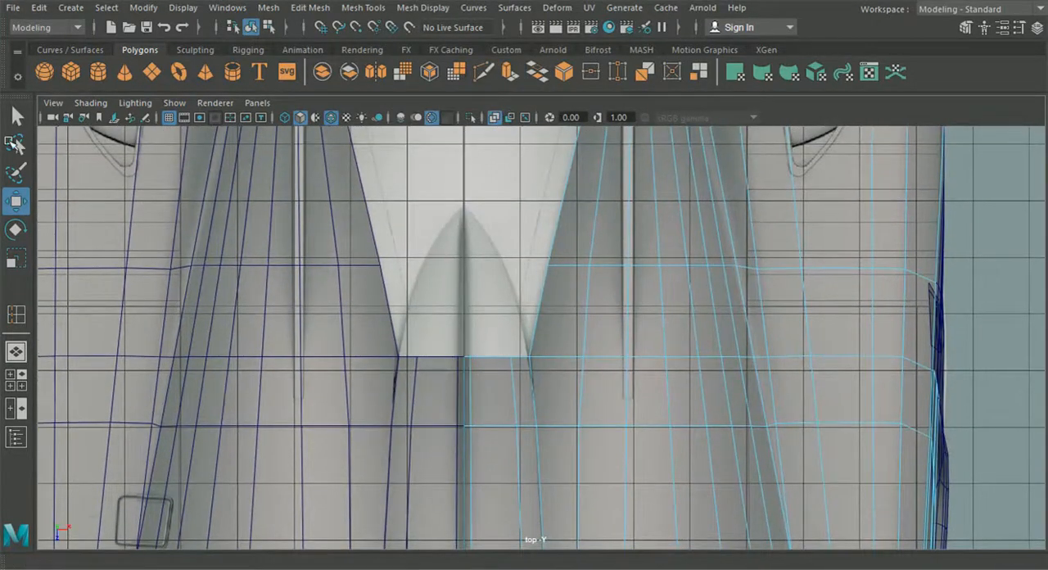
{"action": "right_click_drag", "start_coordinate": [495, 359], "coordinate": [501, 75]}
{"action": "scroll", "coordinate": [415, 392], "scroll_direction": "up", "scroll_amount": 4}
{"action": "scroll", "coordinate": [416, 394], "scroll_direction": "up", "scroll_amount": 1}
{"action": "left_click", "coordinate": [408, 372]}
{"action": "left_click_drag", "start_coordinate": [442, 357], "coordinate": [445, 398], "text": "shift"}
{"action": "key", "text": "ctrl+e"}
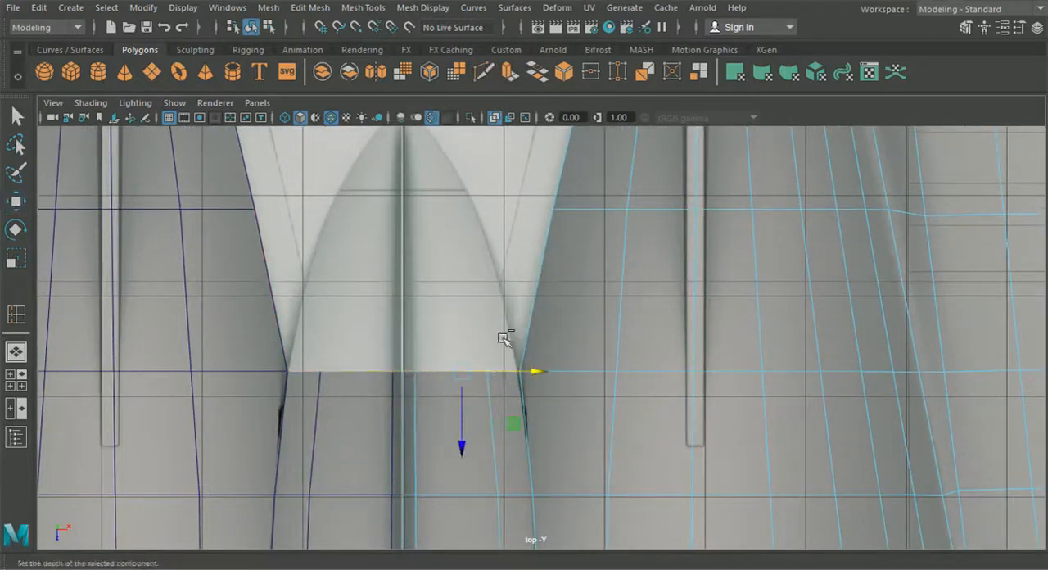
{"action": "left_click", "coordinate": [595, 280]}
{"action": "middle_click_drag", "start_coordinate": [461, 266], "coordinate": [478, 319], "text": "alt"}
{"action": "left_click_drag", "start_coordinate": [483, 476], "coordinate": [491, 205]}
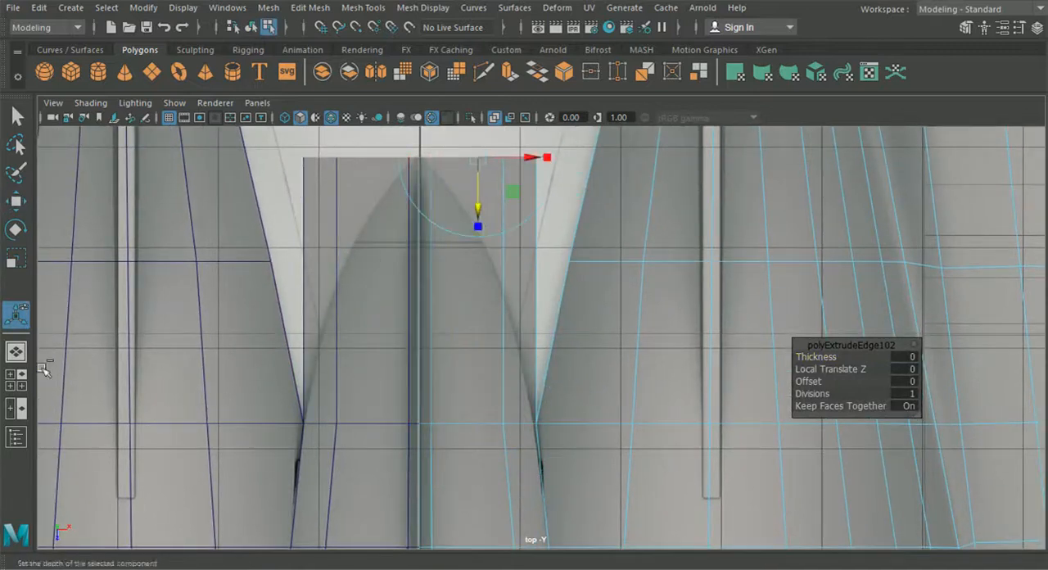
- Switch the front viewport to the back1 camera and lower the extruded rear edge towards the spine's curved outline
{"action": "left_click", "coordinate": [15, 380]}
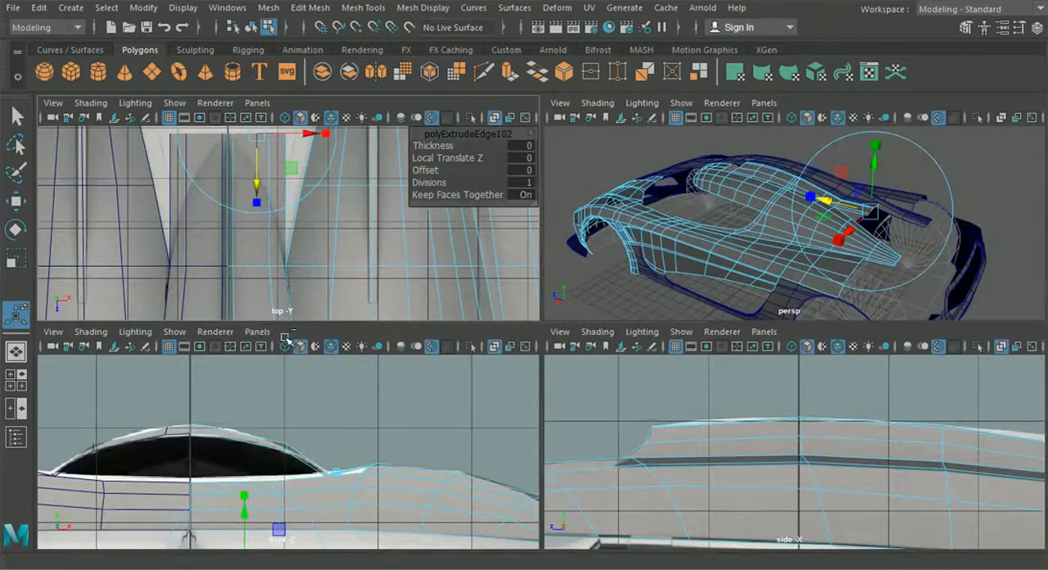
{"action": "left_click", "coordinate": [257, 331]}
{"action": "mouse_move", "coordinate": [330, 383]}
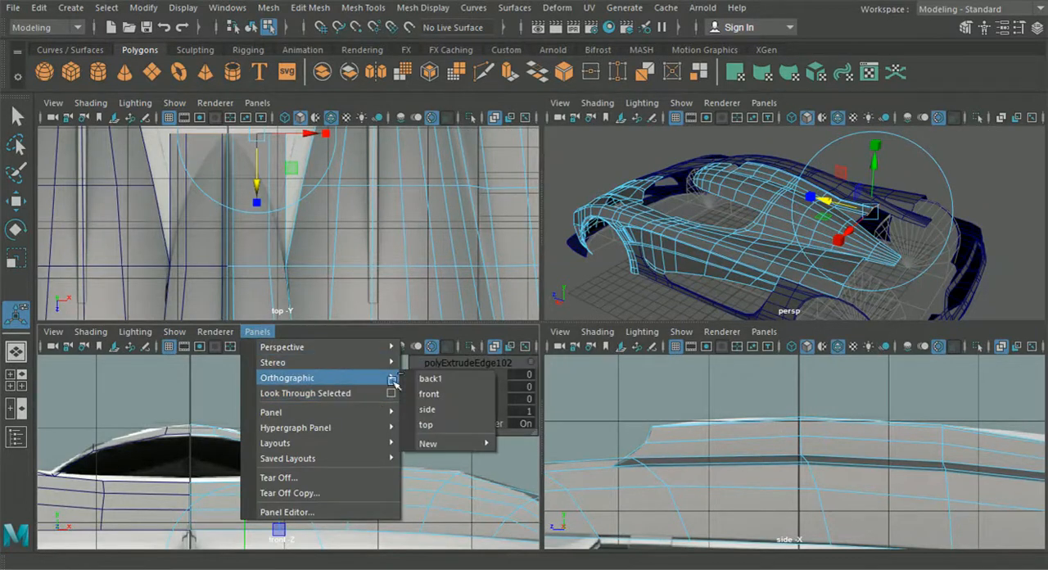
{"action": "left_click", "coordinate": [430, 379]}
{"action": "left_click_drag", "start_coordinate": [371, 398], "coordinate": [374, 488]}
{"action": "middle_click_drag", "start_coordinate": [371, 393], "coordinate": [369, 355], "text": "alt"}
{"action": "left_click_drag", "start_coordinate": [369, 408], "coordinate": [369, 428]}
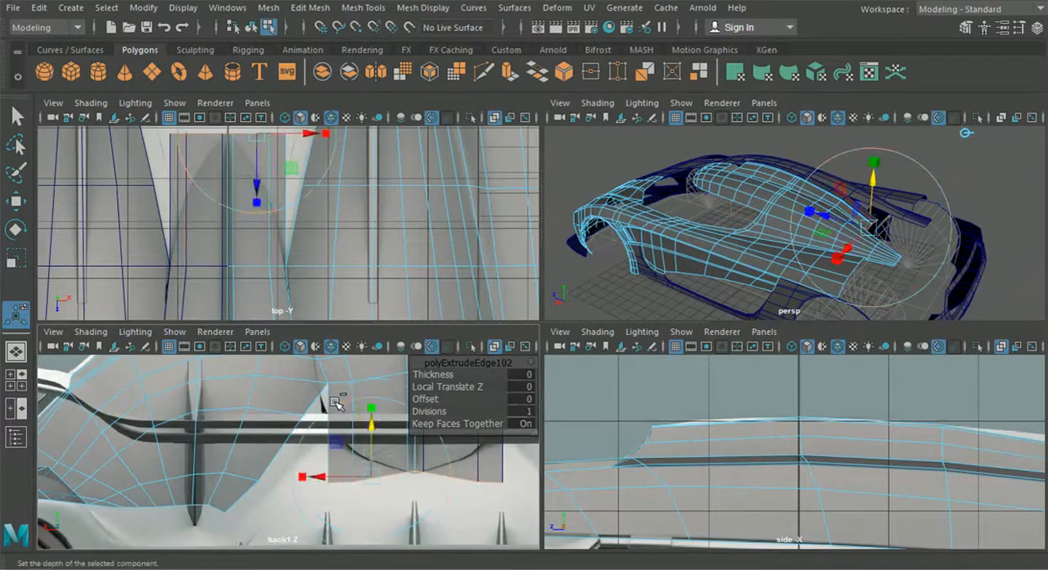
- Lower the strip's outer-edge vertices at the start of the extrusion and in the row ahead of it
{"action": "key", "text": "space"}
{"action": "right_click_drag", "start_coordinate": [473, 189], "coordinate": [414, 133]}
{"action": "middle_click_drag", "start_coordinate": [365, 208], "coordinate": [264, 238], "text": "alt"}
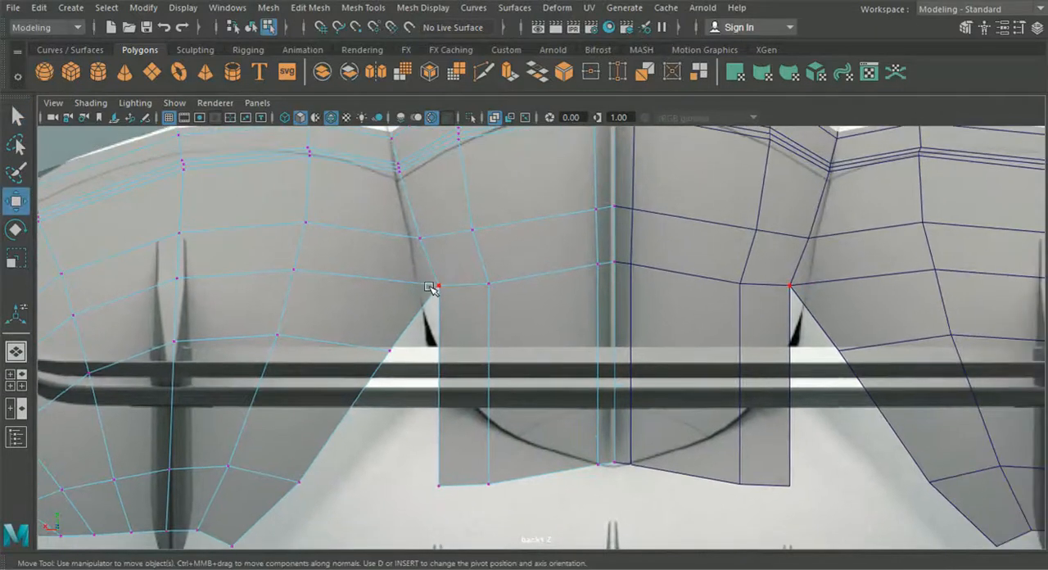
{"action": "left_click_drag", "start_coordinate": [439, 210], "coordinate": [438, 266]}
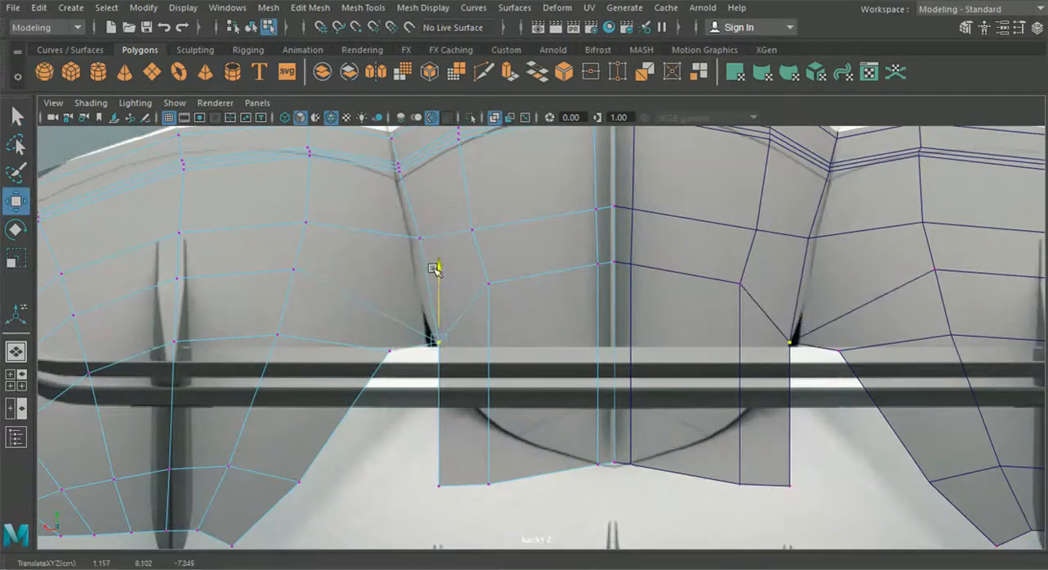
{"action": "left_click", "coordinate": [418, 237]}
{"action": "left_click_drag", "start_coordinate": [421, 168], "coordinate": [420, 213]}
- Adjust the heights of the roof seam vertices on the strip's outer edge, lengthwise loop and centre line to the reference
{"action": "middle_click_drag", "start_coordinate": [420, 213], "coordinate": [397, 240], "text": "alt"}
{"action": "left_click_drag", "start_coordinate": [384, 193], "coordinate": [383, 191]}
{"action": "left_click_drag", "start_coordinate": [390, 148], "coordinate": [390, 158]}
{"action": "left_click_drag", "start_coordinate": [459, 189], "coordinate": [448, 135]}
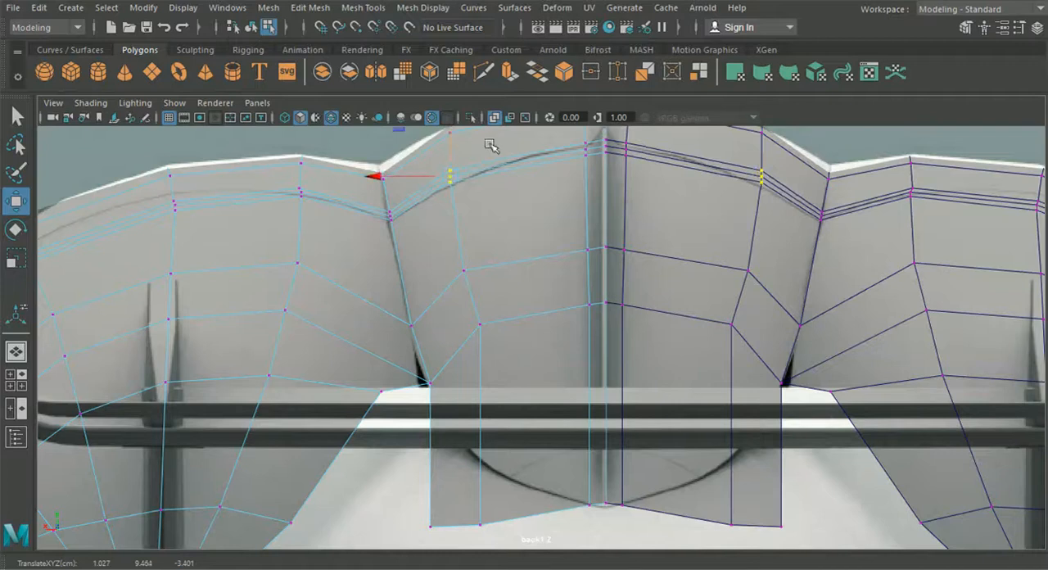
{"action": "middle_click_drag", "start_coordinate": [605, 195], "coordinate": [554, 255], "text": "alt"}
{"action": "left_click_drag", "start_coordinate": [609, 191], "coordinate": [608, 192]}
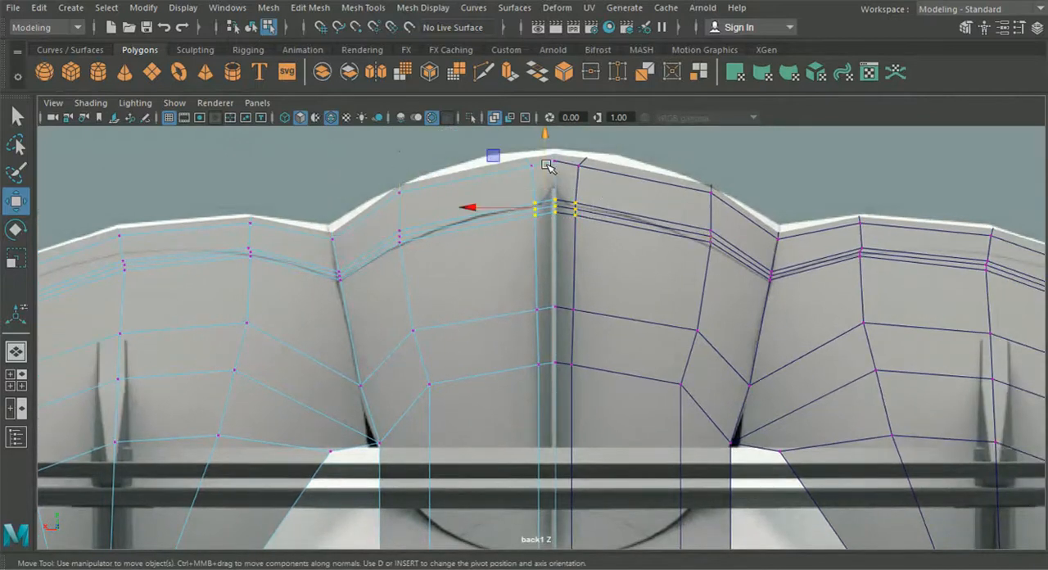
{"action": "left_click_drag", "start_coordinate": [536, 167], "coordinate": [544, 152]}
- Adjust the roof seam vertices across the side dome to follow the seam line in the back reference
{"action": "middle_click_drag", "start_coordinate": [257, 246], "coordinate": [592, 220], "text": "alt"}
{"action": "left_click_drag", "start_coordinate": [302, 281], "coordinate": [302, 281]}
{"action": "left_click_drag", "start_coordinate": [316, 235], "coordinate": [319, 221]}
{"action": "left_click", "coordinate": [457, 237]}
{"action": "left_click_drag", "start_coordinate": [457, 199], "coordinate": [457, 199]}
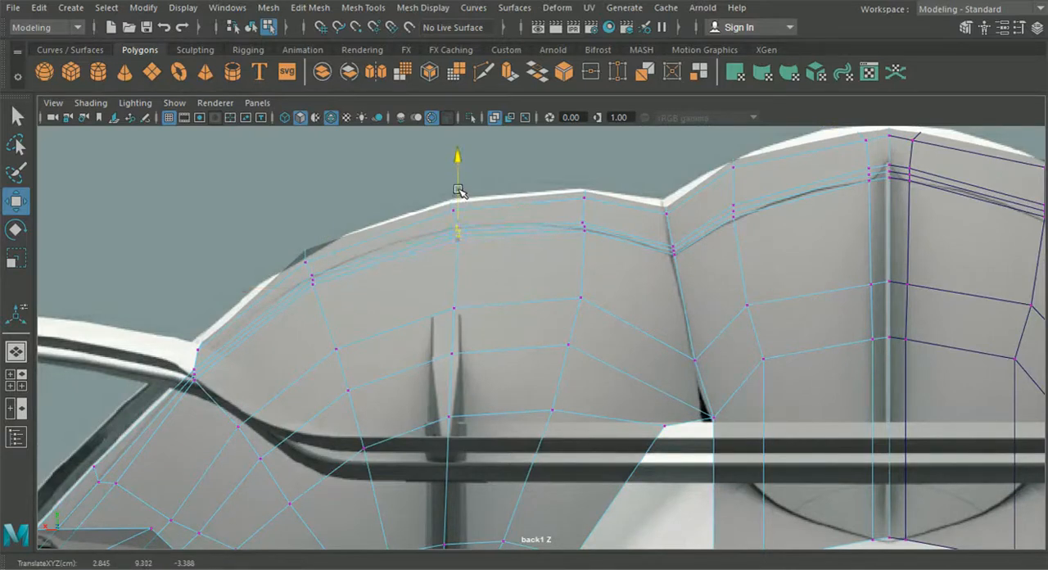
{"action": "left_click_drag", "start_coordinate": [341, 318], "coordinate": [307, 270]}
{"action": "middle_click_drag", "start_coordinate": [311, 326], "coordinate": [362, 292], "text": "alt"}
- Fine-tune the height of the lengthwise loop's roof seam vertices and check the shape from behind in perspective
{"action": "middle_click_drag", "start_coordinate": [762, 230], "coordinate": [435, 306], "text": "alt"}
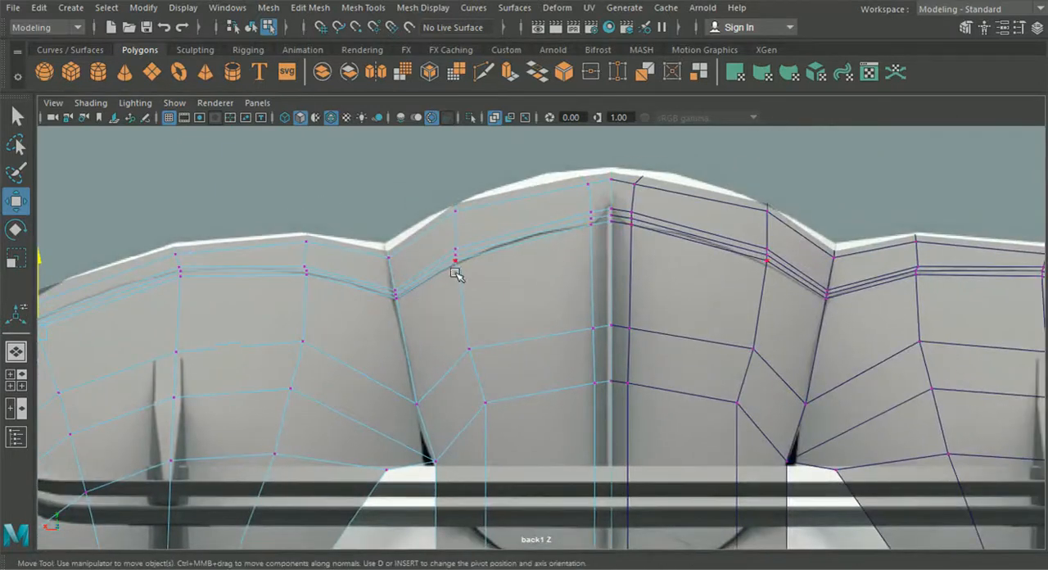
{"action": "left_click", "coordinate": [432, 250]}
{"action": "left_click_drag", "start_coordinate": [466, 198], "coordinate": [466, 199]}
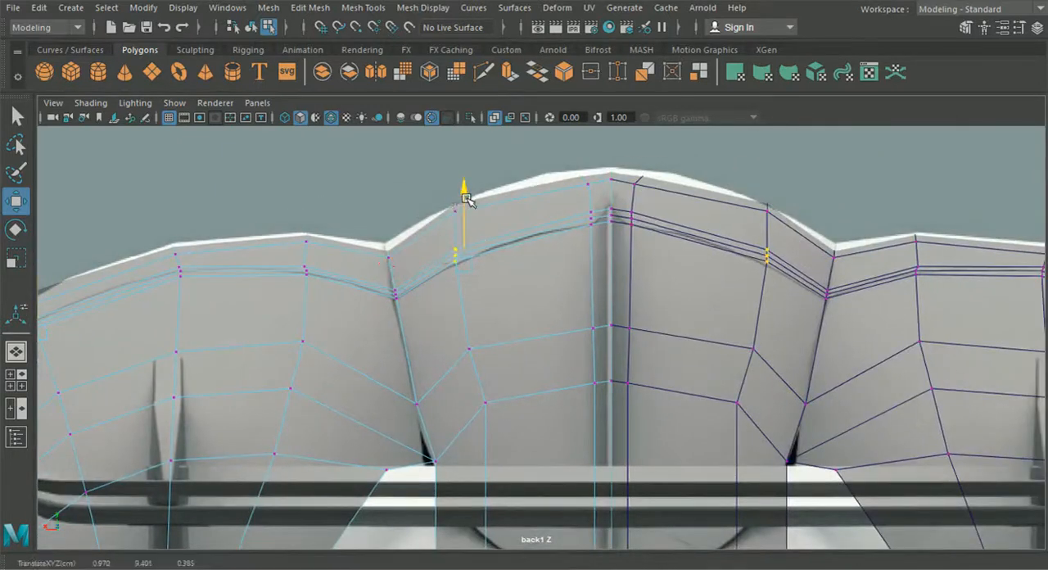
{"action": "left_click", "coordinate": [25, 348]}
{"action": "left_click_drag", "start_coordinate": [304, 339], "coordinate": [529, 365], "text": "alt"}
{"action": "left_click_drag", "start_coordinate": [520, 400], "coordinate": [185, 397], "text": "alt"}
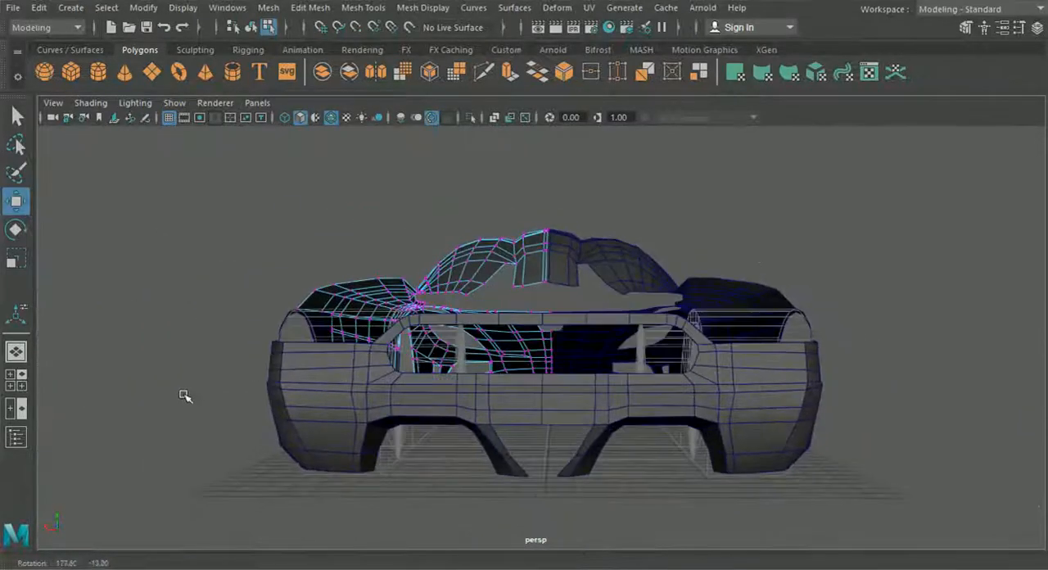
- In the back1 view, move the lengthwise loop's vertex on the extruded rear edge inward and up onto the curved outline
{"action": "left_click", "coordinate": [15, 379]}
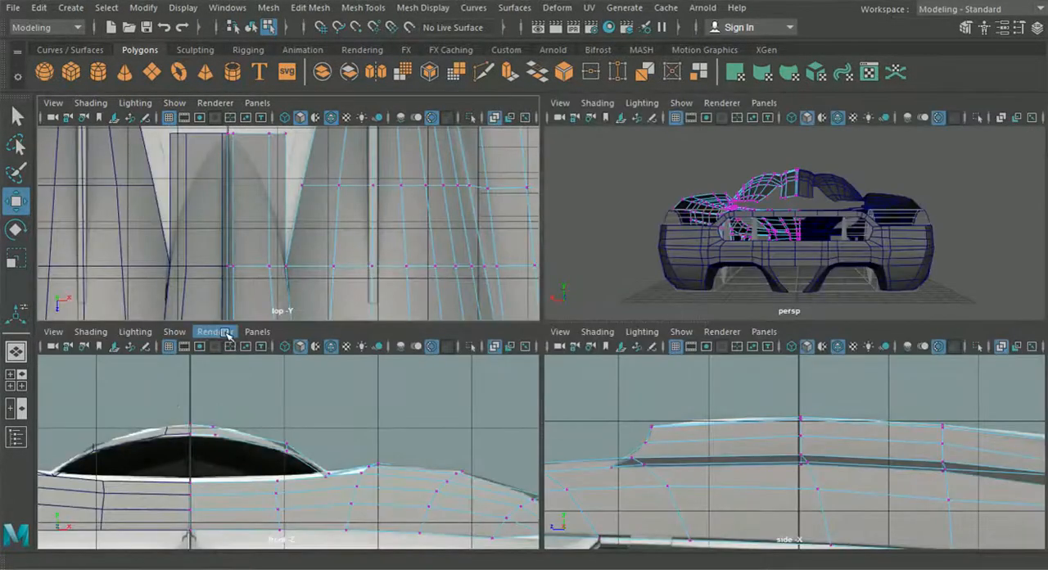
{"action": "left_click", "coordinate": [259, 332]}
{"action": "mouse_move", "coordinate": [335, 377]}
{"action": "left_click", "coordinate": [425, 376]}
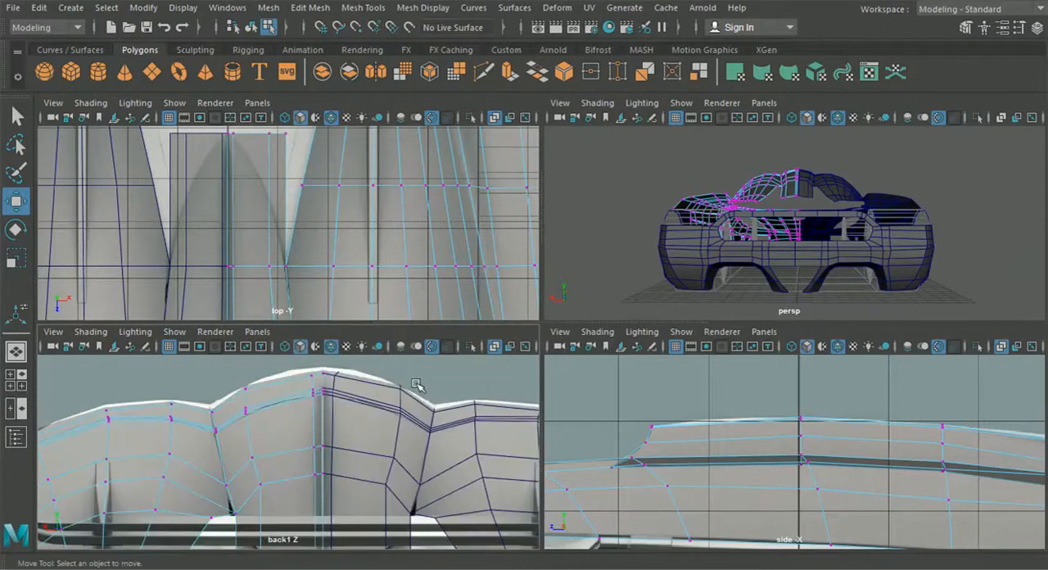
{"action": "key", "text": "space"}
{"action": "middle_click_drag", "start_coordinate": [384, 425], "coordinate": [388, 323], "text": "alt"}
{"action": "left_click", "coordinate": [505, 508]}
{"action": "left_click_drag", "start_coordinate": [495, 500], "coordinate": [543, 476]}
- Move the extruded edge's outer corner vertex inward and up onto the curve, and adjust its centre-line vertex's height
{"action": "left_click", "coordinate": [447, 501]}
{"action": "left_click_drag", "start_coordinate": [448, 503], "coordinate": [503, 448]}
{"action": "middle_click_drag", "start_coordinate": [515, 445], "coordinate": [458, 402], "text": "alt"}
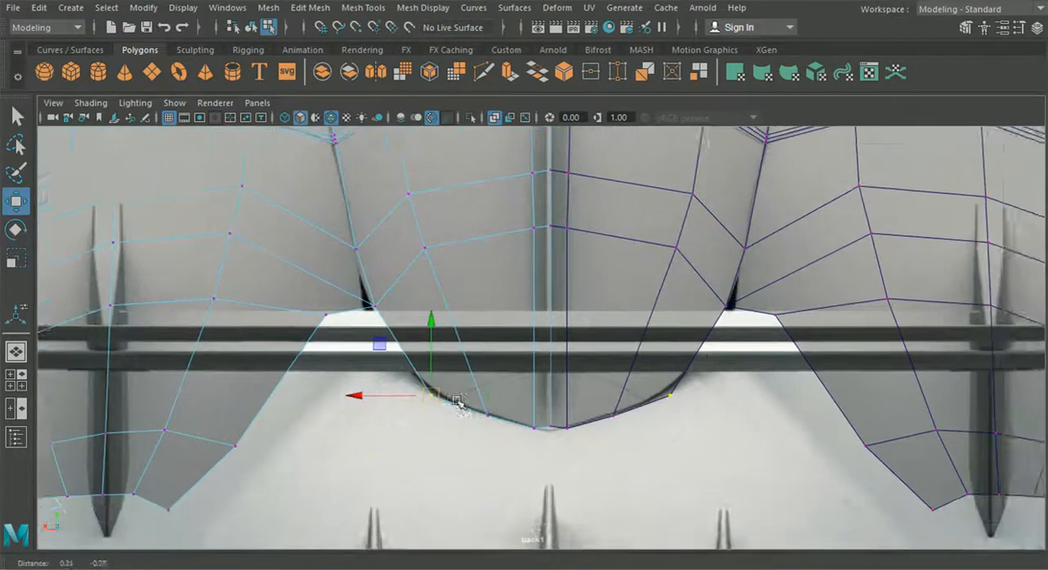
{"action": "right_click_drag", "start_coordinate": [459, 401], "coordinate": [547, 439], "text": "alt"}
{"action": "left_click_drag", "start_coordinate": [550, 447], "coordinate": [554, 379]}
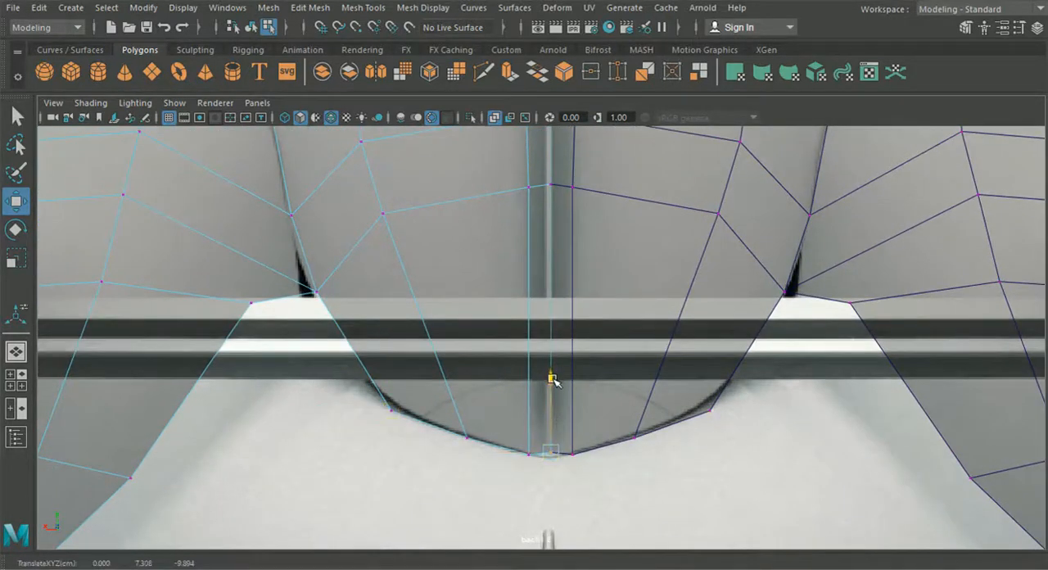
- Finish the centre-line vertex's height, and in the top view move the extruded edge's outer corner vertex forward onto the curved outline
{"action": "right_click_drag", "start_coordinate": [551, 383], "coordinate": [429, 402], "text": "alt"}
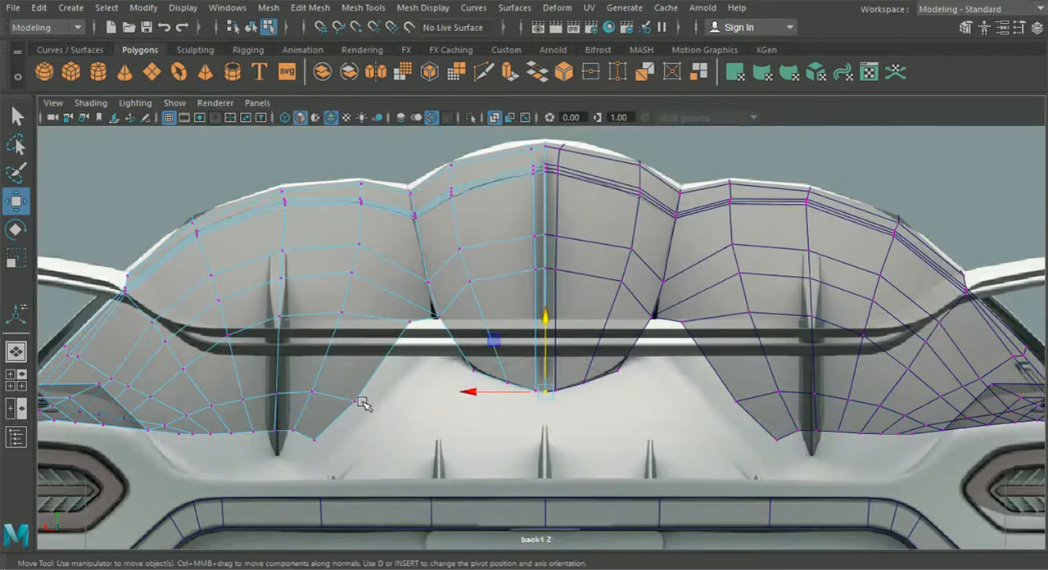
{"action": "left_click", "coordinate": [16, 380]}
{"action": "key", "text": "space"}
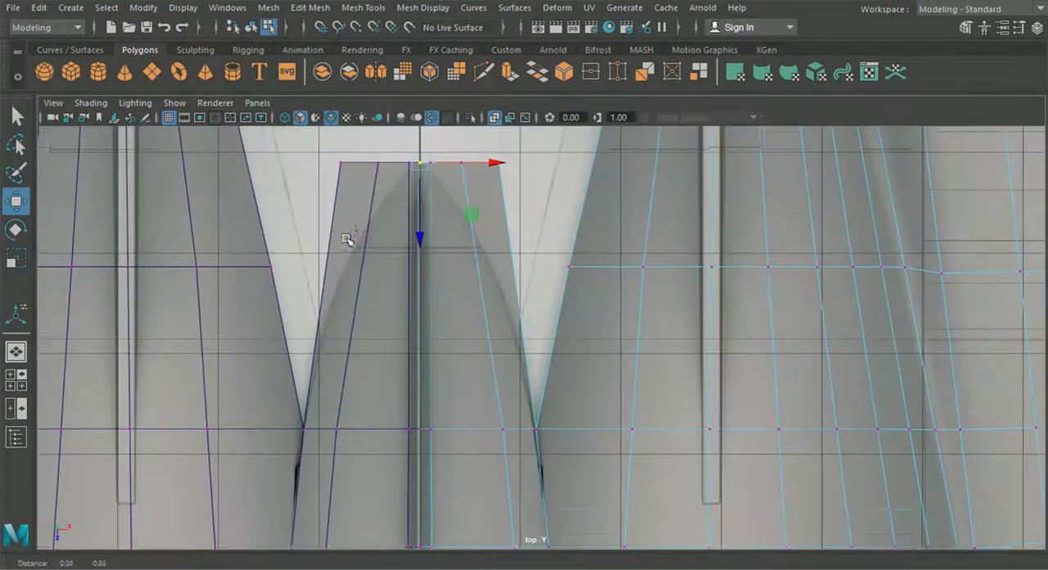
{"action": "middle_click_drag", "start_coordinate": [349, 241], "coordinate": [357, 356], "text": "alt"}
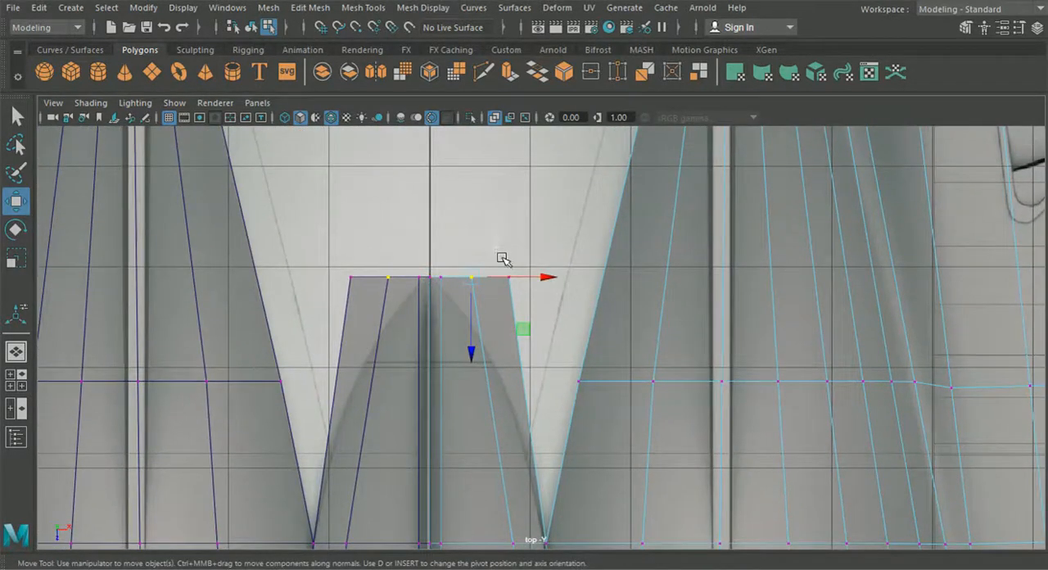
{"action": "left_click_drag", "start_coordinate": [509, 352], "coordinate": [512, 460]}
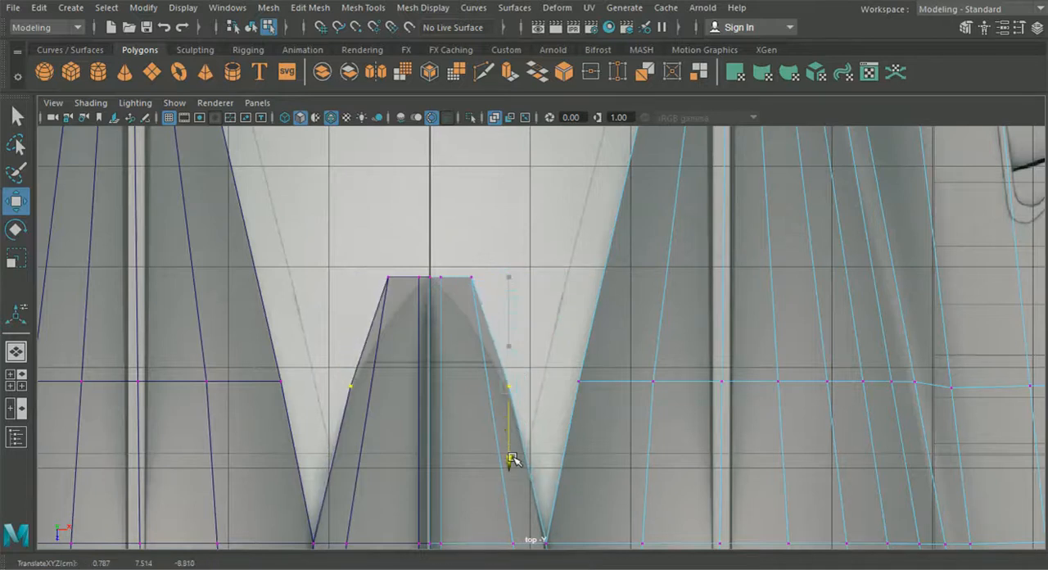
- Move the extruded edge's lengthwise-loop vertex and the vertex beside the centre line forward to follow the curved outline in the top reference
{"action": "left_click", "coordinate": [472, 279]}
{"action": "left_click_drag", "start_coordinate": [471, 324], "coordinate": [469, 366]}
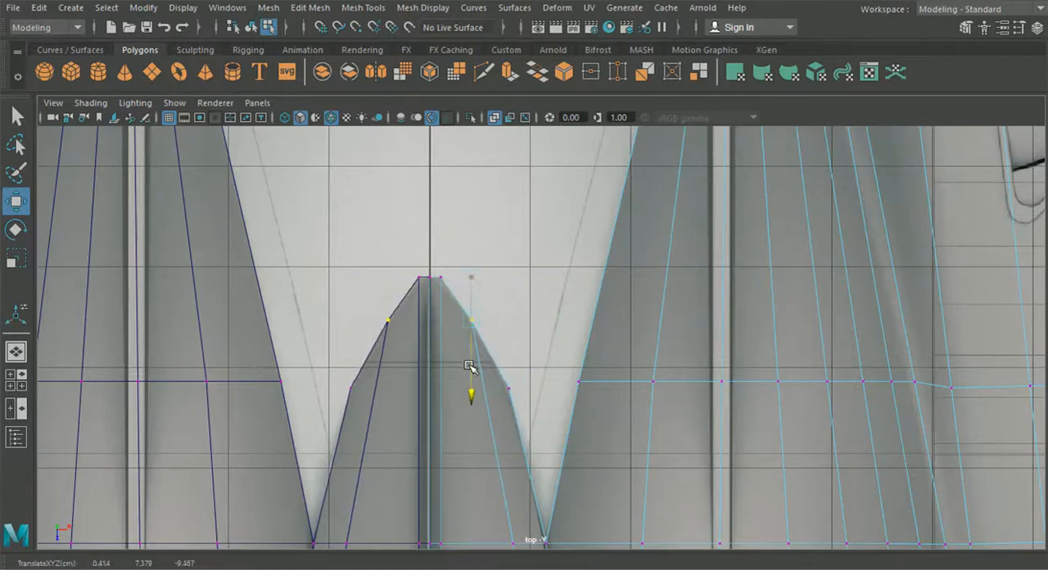
{"action": "middle_click_drag", "start_coordinate": [468, 329], "coordinate": [485, 388], "text": "alt"}
{"action": "scroll", "coordinate": [475, 367], "scroll_direction": "up", "scroll_amount": 4}
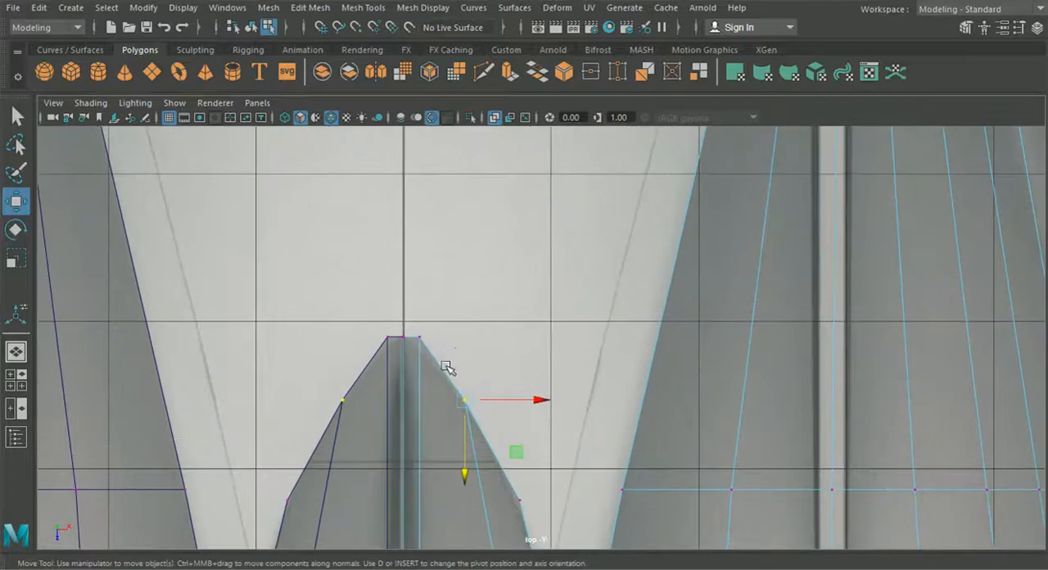
{"action": "left_click_drag", "start_coordinate": [416, 320], "coordinate": [414, 319]}
{"action": "left_click_drag", "start_coordinate": [419, 373], "coordinate": [418, 379]}
- Select the faces of the narrow centre strip from the rear tip forward to the first row past the roof seam
{"action": "scroll", "coordinate": [418, 387], "scroll_direction": "down", "scroll_amount": 6}
{"action": "middle_click_drag", "start_coordinate": [421, 388], "coordinate": [379, 226], "text": "alt"}
{"action": "right_click_drag", "start_coordinate": [456, 277], "coordinate": [457, 159]}
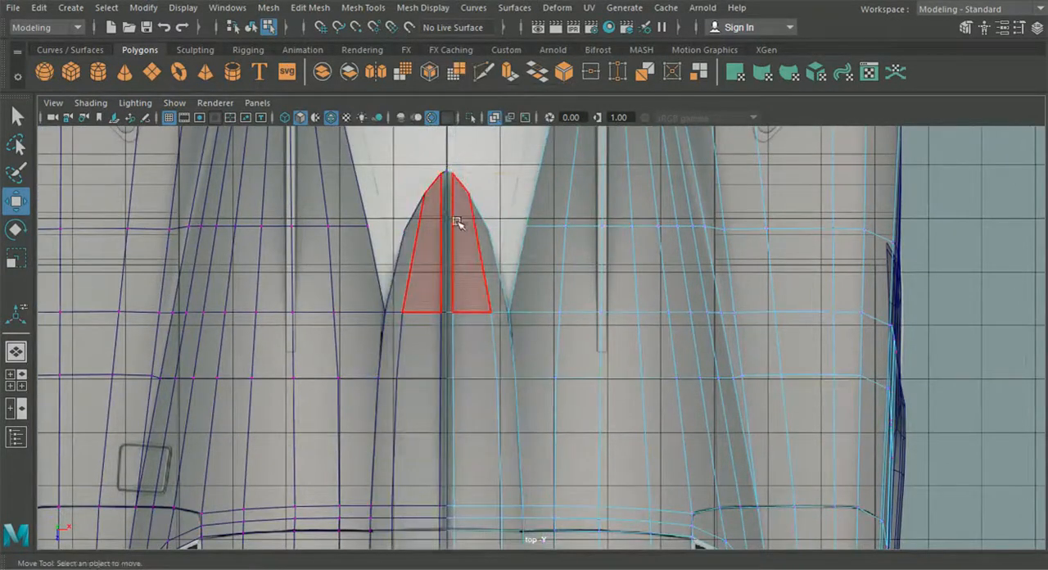
{"action": "left_click", "coordinate": [450, 233]}
{"action": "left_click", "coordinate": [452, 411], "text": "shift"}
{"action": "middle_click_drag", "start_coordinate": [469, 457], "coordinate": [482, 280], "text": "alt"}
{"action": "scroll", "coordinate": [468, 338], "scroll_direction": "up", "scroll_amount": 4}
{"action": "left_click", "coordinate": [431, 335], "text": "shift"}
{"action": "left_click", "coordinate": [429, 372], "text": "shift"}
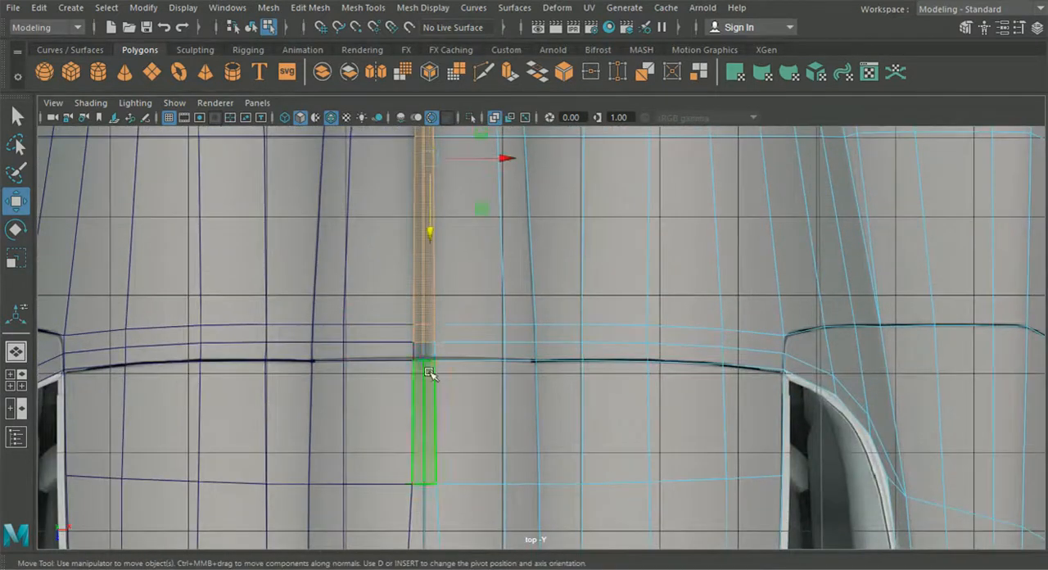
{"action": "middle_click_drag", "start_coordinate": [436, 416], "coordinate": [436, 228], "text": "alt"}
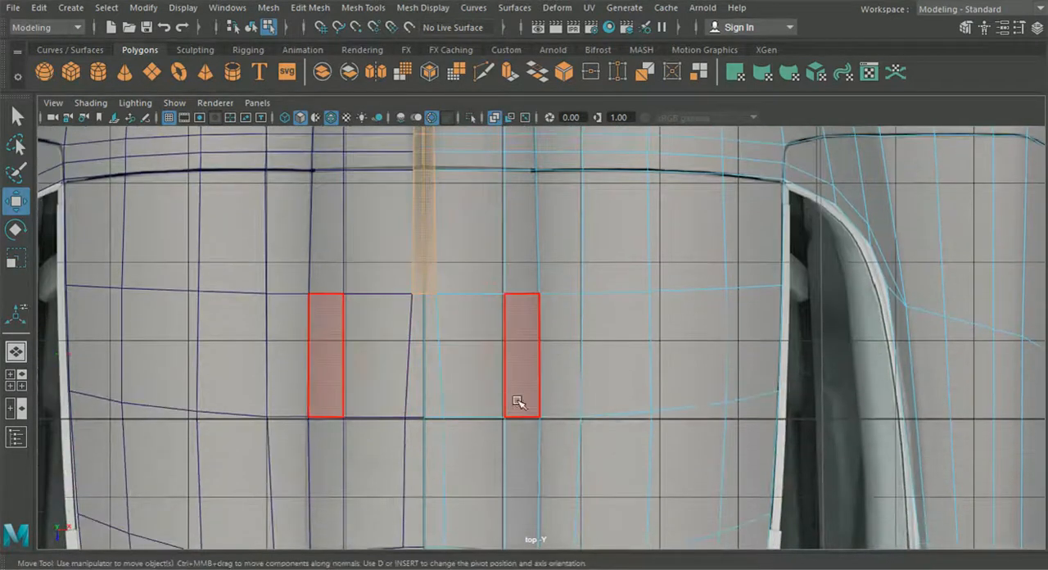
- In the side view, extrude the selected centre strip faces upward with a Local Translate Z of 0.155
{"action": "left_click", "coordinate": [22, 381]}
{"action": "key", "text": "space"}
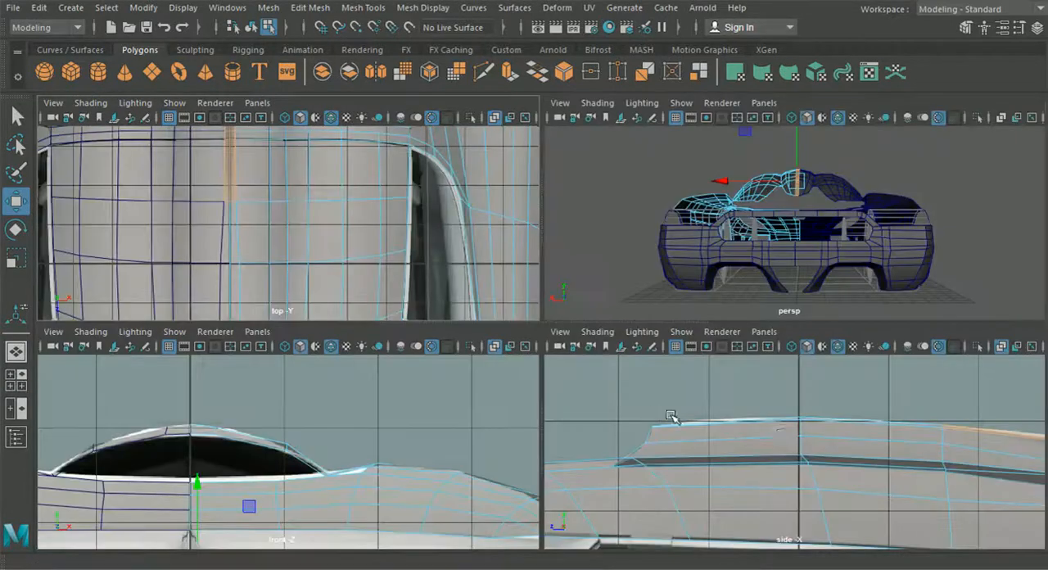
{"action": "middle_click_drag", "start_coordinate": [790, 394], "coordinate": [272, 387], "text": "alt"}
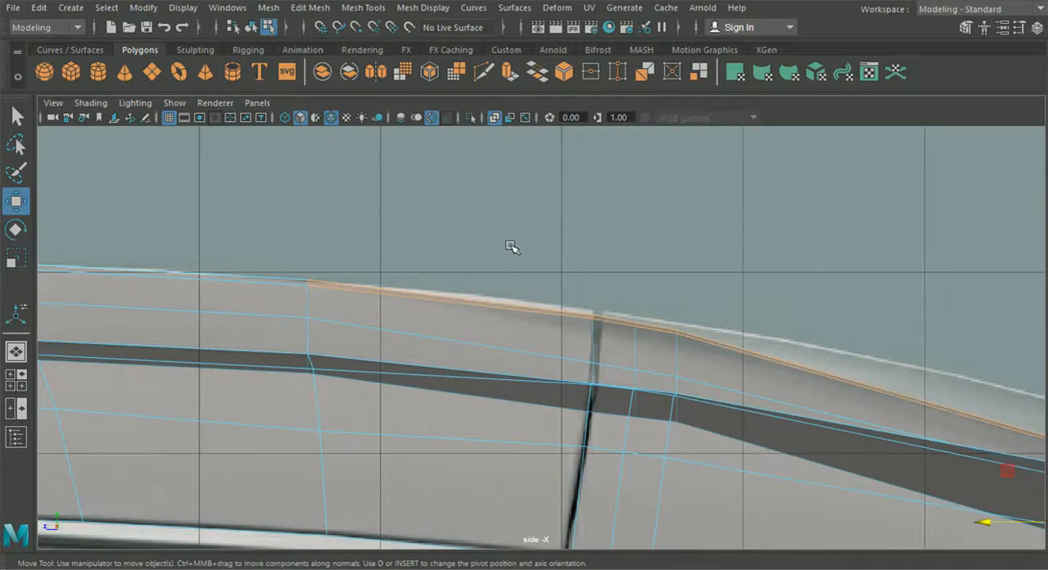
{"action": "key", "text": "ctrl+e"}
{"action": "middle_click_drag", "start_coordinate": [709, 251], "coordinate": [551, 229], "text": "alt"}
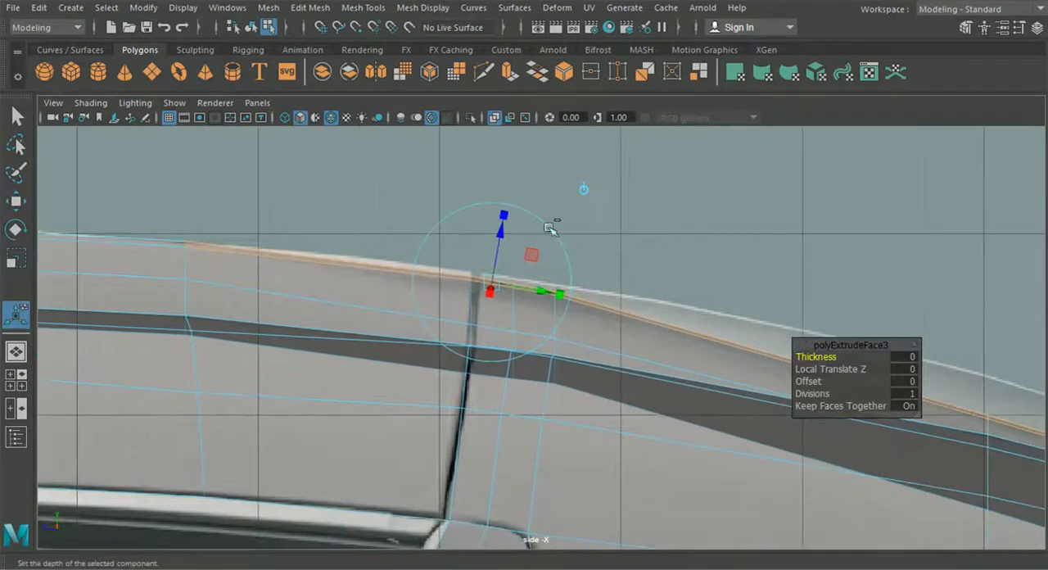
{"action": "left_click_drag", "start_coordinate": [503, 236], "coordinate": [505, 214]}
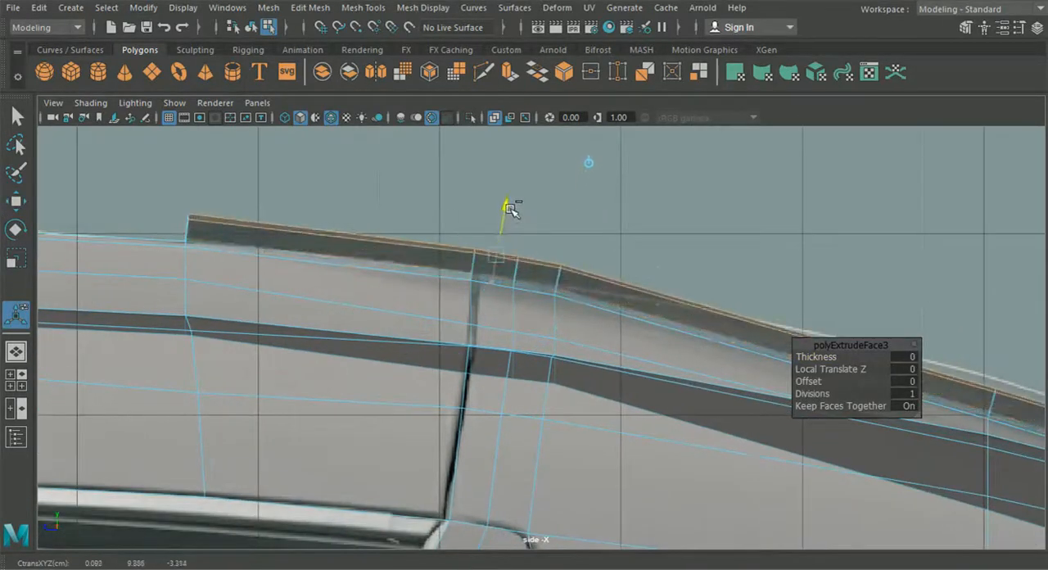
- In the top view, shift the extruded faces sideways toward the centre line using world axes, and check the ridge in perspective
{"action": "left_click", "coordinate": [17, 350]}
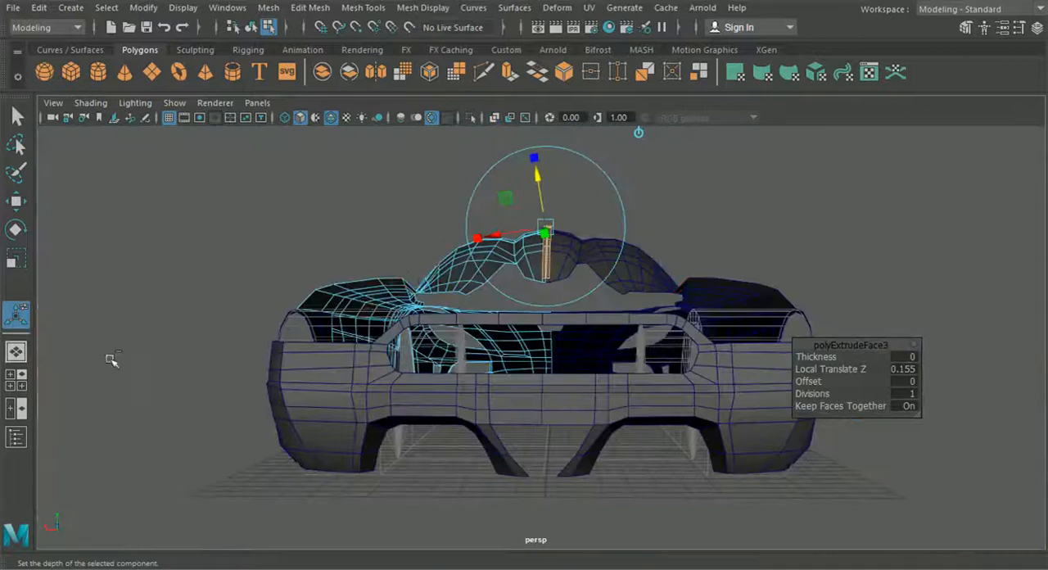
{"action": "left_click", "coordinate": [10, 388]}
{"action": "key", "text": "space"}
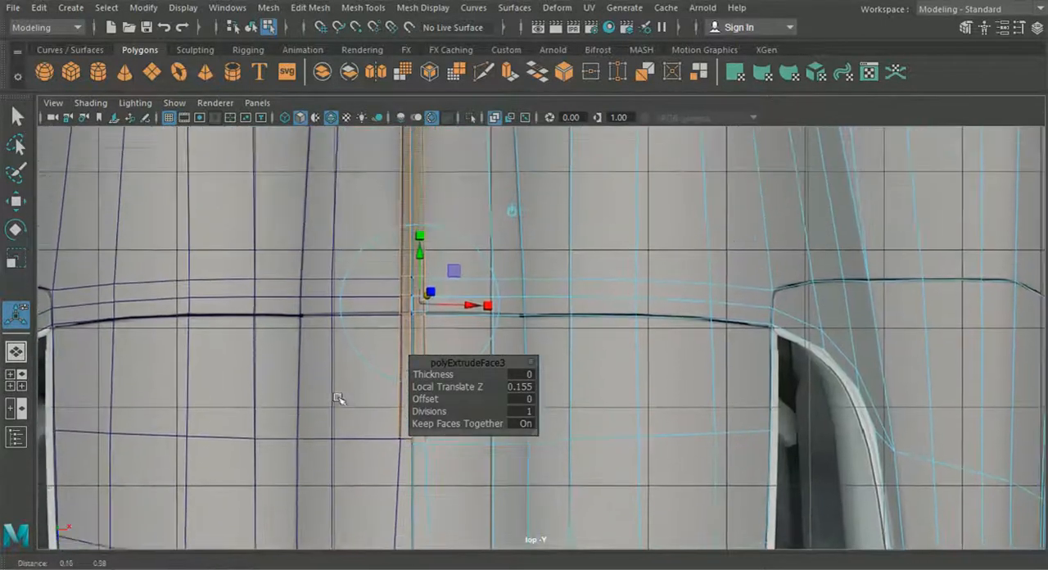
{"action": "left_click", "coordinate": [514, 214]}
{"action": "middle_click_drag", "start_coordinate": [442, 246], "coordinate": [440, 320], "text": "alt"}
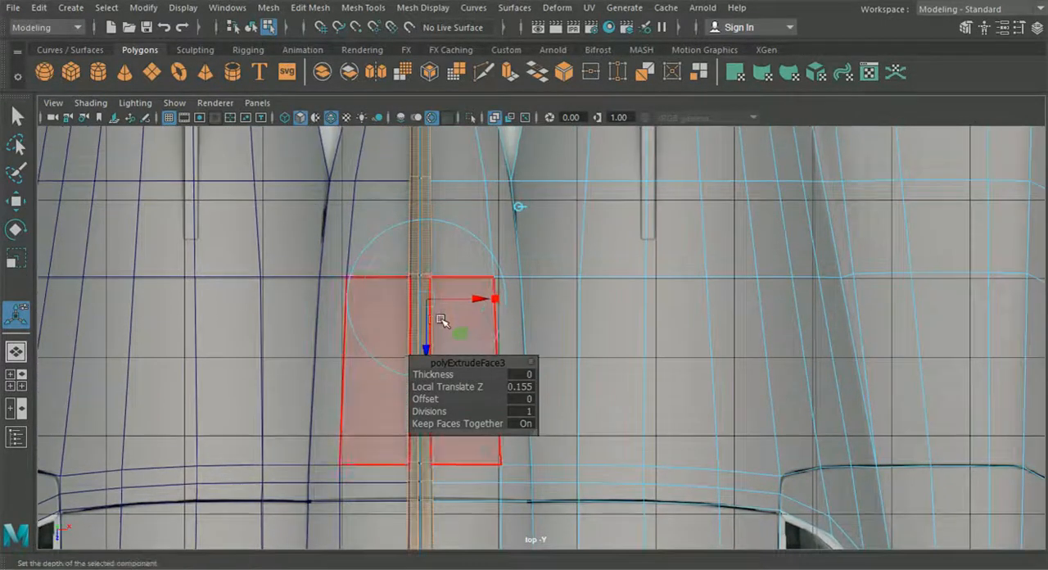
{"action": "scroll", "coordinate": [440, 320], "scroll_direction": "up", "scroll_amount": 2}
{"action": "left_click_drag", "start_coordinate": [471, 289], "coordinate": [441, 293]}
{"action": "left_click", "coordinate": [18, 353]}
{"action": "left_click_drag", "start_coordinate": [344, 387], "coordinate": [229, 411], "text": "alt"}
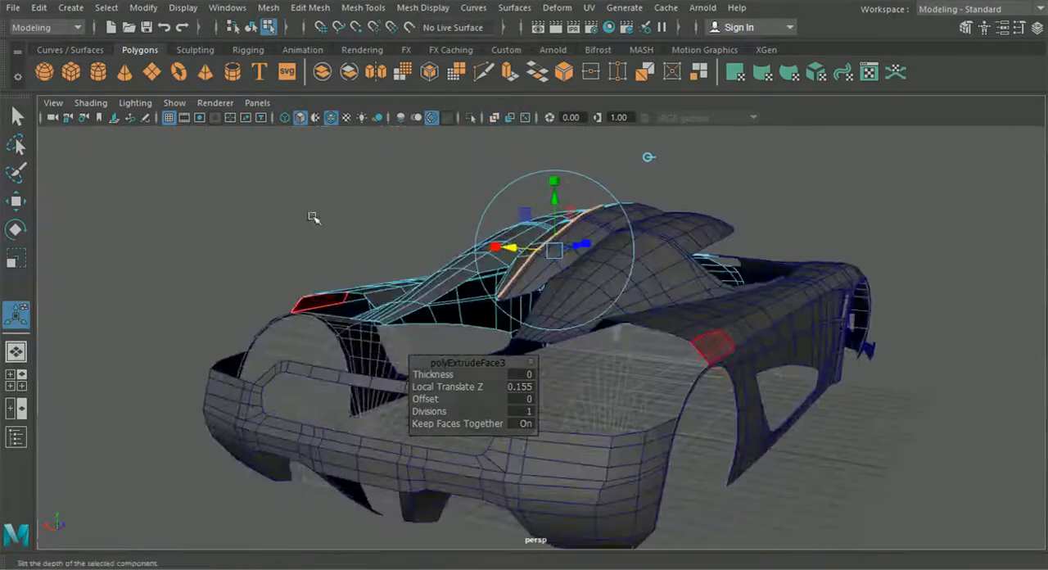
- Select the extruded ridge's narrow inner side faces along the centre line and delete them
{"action": "left_click", "coordinate": [250, 29]}
{"action": "left_click", "coordinate": [315, 156]}
{"action": "scroll", "coordinate": [435, 241], "scroll_direction": "up", "scroll_amount": 4}
{"action": "middle_click_drag", "start_coordinate": [435, 241], "coordinate": [393, 407], "text": "alt"}
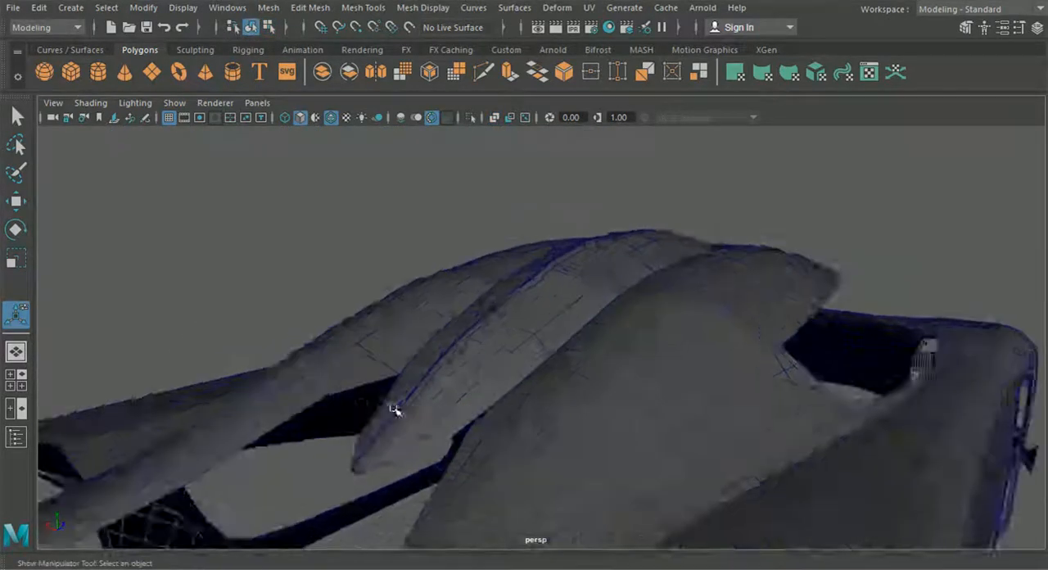
{"action": "scroll", "coordinate": [400, 385], "scroll_direction": "up", "scroll_amount": 5}
{"action": "left_click", "coordinate": [380, 310]}
{"action": "left_click_drag", "start_coordinate": [376, 316], "coordinate": [419, 313], "text": "alt"}
{"action": "right_click_drag", "start_coordinate": [420, 314], "coordinate": [402, 157]}
{"action": "scroll", "coordinate": [464, 235], "scroll_direction": "up", "scroll_amount": 2}
{"action": "left_click", "coordinate": [433, 272]}
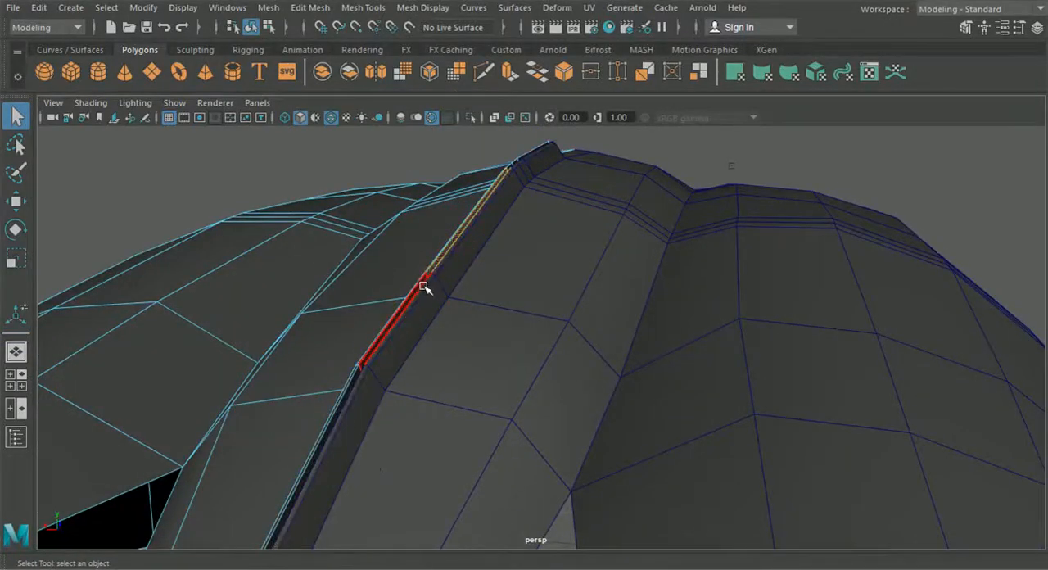
{"action": "left_click", "coordinate": [360, 383], "text": "shift"}
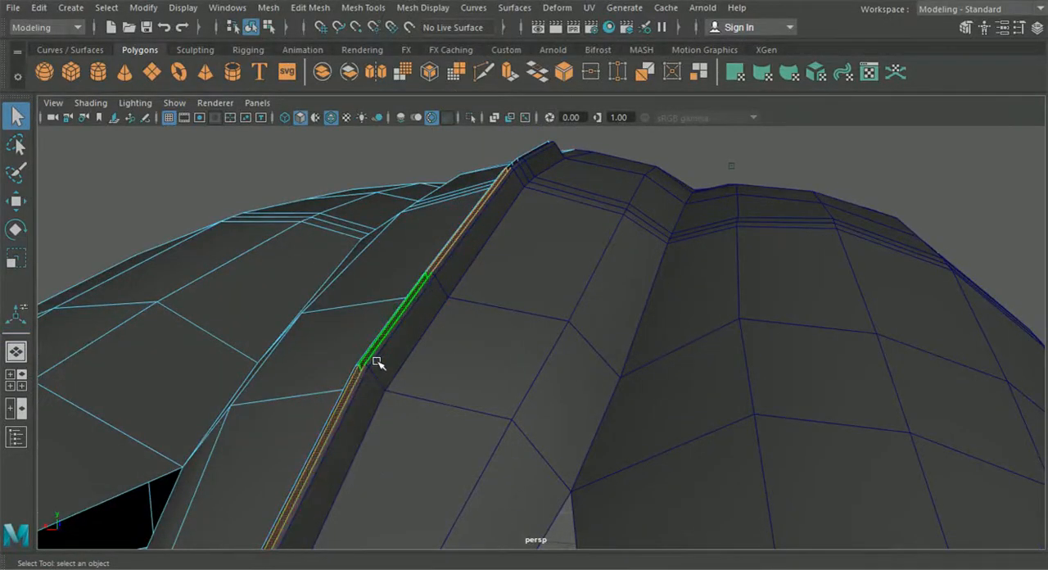
{"action": "key", "text": "Delete"}
- Delete the triangular end-cap face at the ridge's front end and the leftover inner wall face beside it
{"action": "middle_click_drag", "start_coordinate": [405, 455], "coordinate": [519, 244], "text": "alt"}
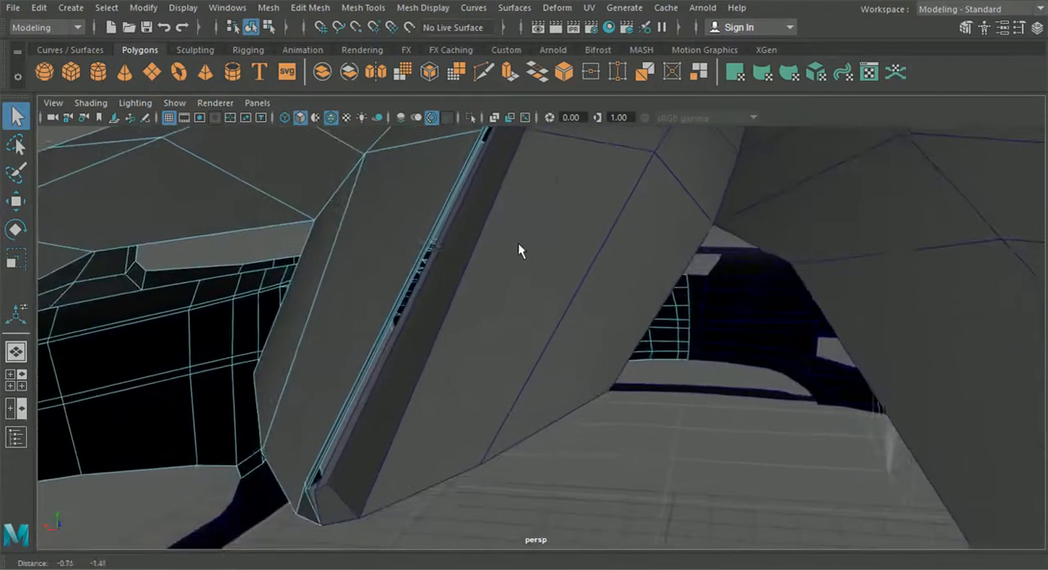
{"action": "left_click_drag", "start_coordinate": [353, 432], "coordinate": [523, 334], "text": "alt"}
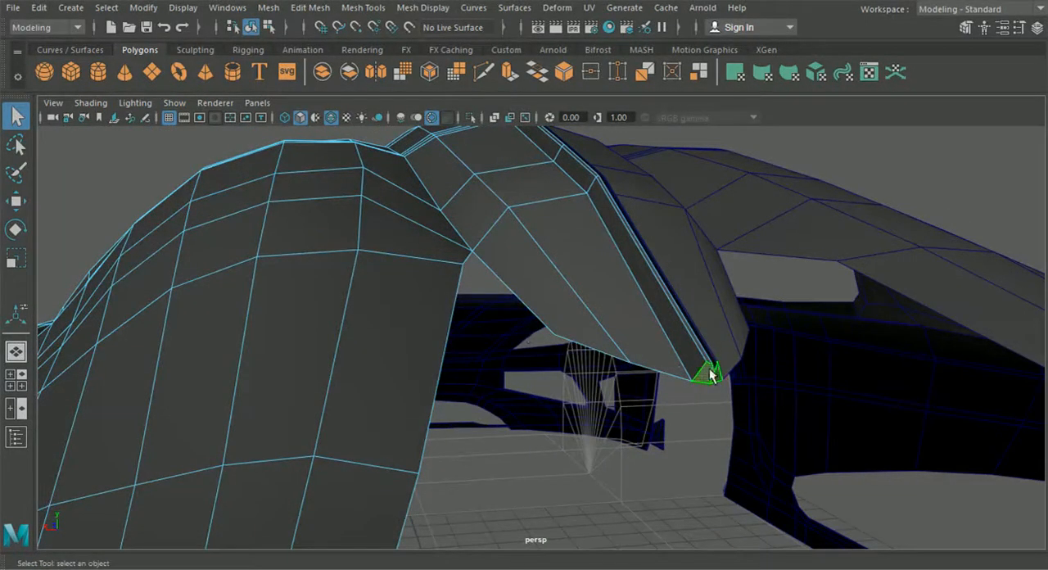
{"action": "left_click_drag", "start_coordinate": [548, 295], "coordinate": [577, 358], "text": "alt"}
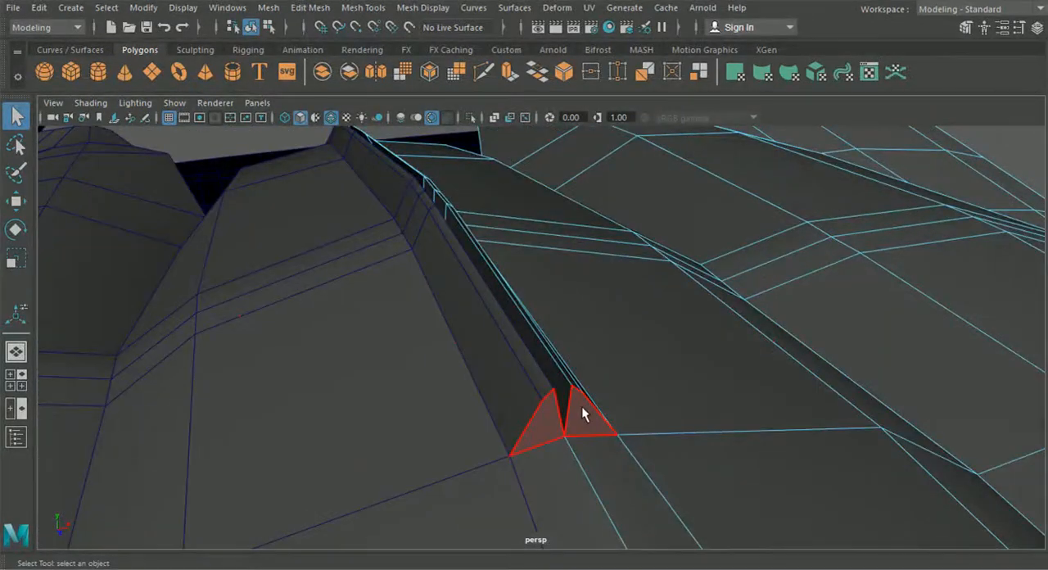
{"action": "left_click", "coordinate": [581, 407]}
{"action": "key", "text": "Delete"}
{"action": "left_click", "coordinate": [542, 356]}
{"action": "key", "text": "Delete"}
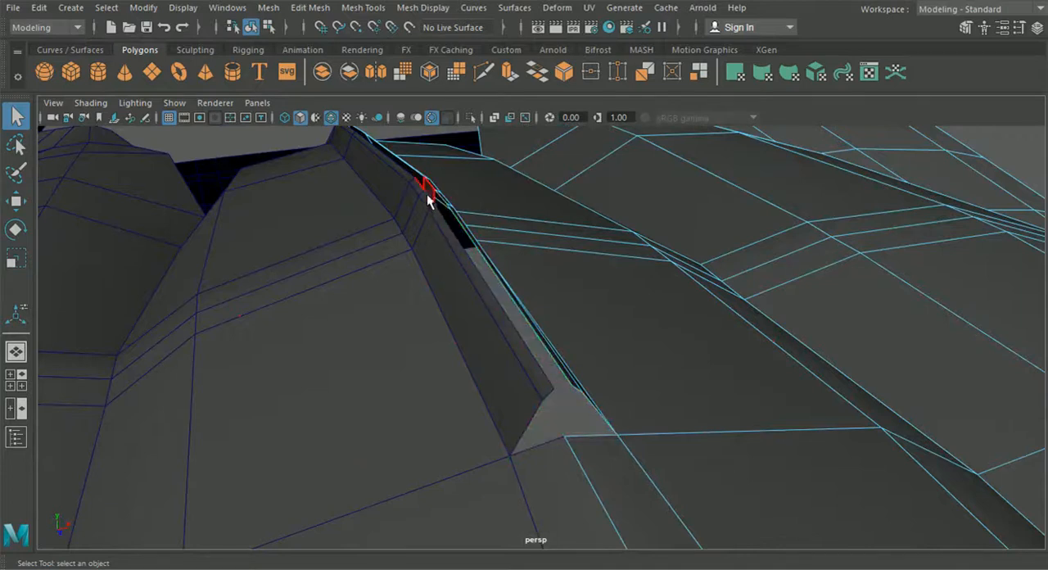
- Snap the inner top vertices at the front of the ridge onto the centre line with grid snapping
{"action": "left_click_drag", "start_coordinate": [454, 229], "coordinate": [438, 321], "text": "alt"}
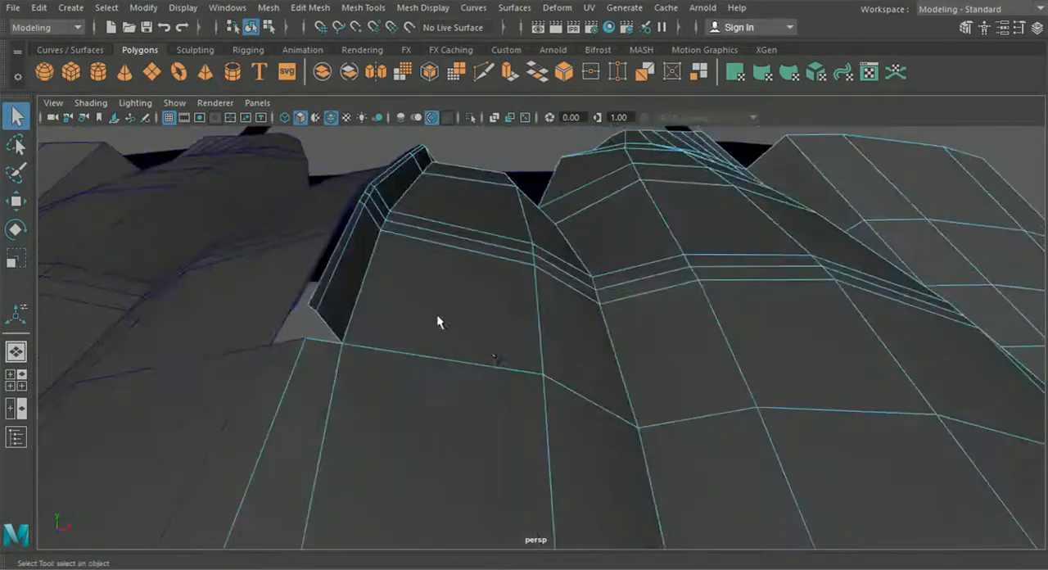
{"action": "right_click_drag", "start_coordinate": [367, 247], "coordinate": [311, 119]}
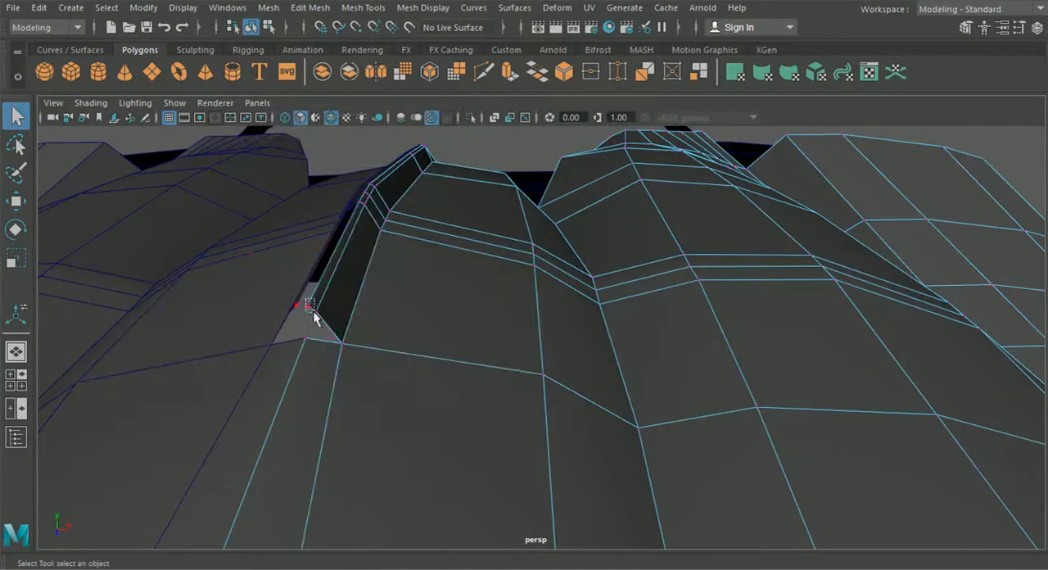
{"action": "left_click", "coordinate": [23, 206]}
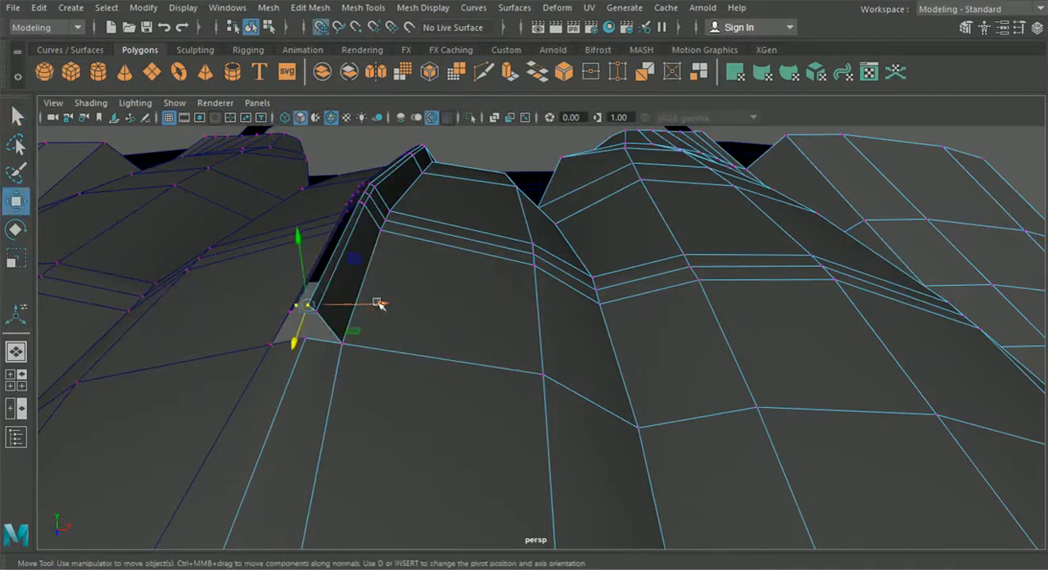
{"action": "left_click_drag", "start_coordinate": [376, 303], "coordinate": [371, 304]}
{"action": "left_click", "coordinate": [355, 207]}
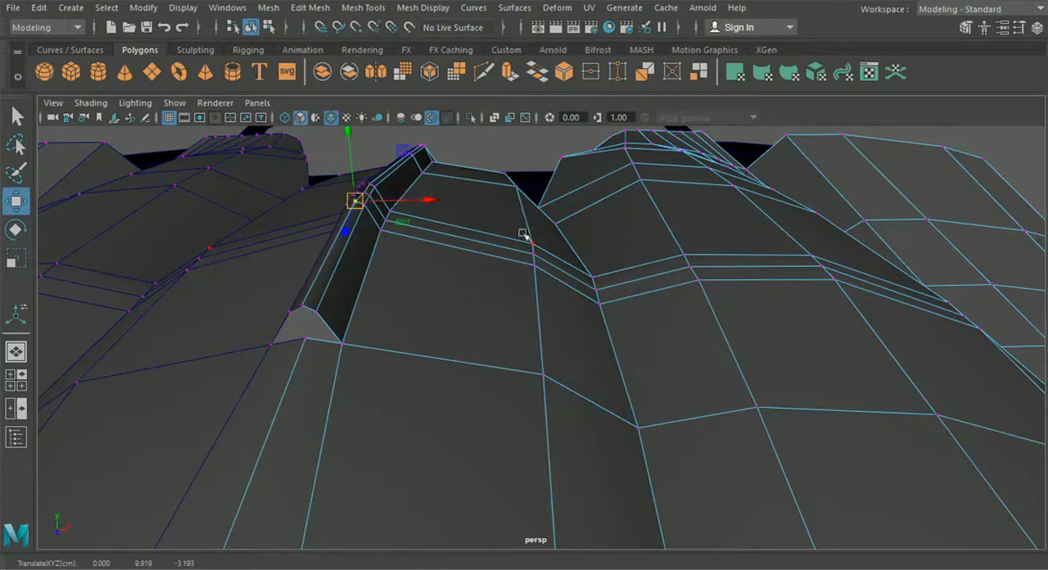
{"action": "left_click_drag", "start_coordinate": [525, 235], "coordinate": [416, 283], "text": "alt"}
{"action": "left_click", "coordinate": [216, 239]}
{"action": "key", "text": "x"}
{"action": "left_click_drag", "start_coordinate": [243, 256], "coordinate": [239, 256]}
- Snap the remaining inner top vertices along the ridge toward its rear end onto the centre line
{"action": "middle_click_drag", "start_coordinate": [340, 238], "coordinate": [606, 330], "text": "alt"}
{"action": "scroll", "coordinate": [573, 319], "scroll_direction": "up", "scroll_amount": 5}
{"action": "left_click", "coordinate": [468, 284]}
{"action": "key", "text": "x"}
{"action": "left_click_drag", "start_coordinate": [514, 307], "coordinate": [517, 308]}
{"action": "left_click_drag", "start_coordinate": [623, 319], "coordinate": [486, 327], "text": "alt"}
{"action": "left_click", "coordinate": [489, 239]}
{"action": "key", "text": "x"}
{"action": "middle_click_drag", "start_coordinate": [489, 240], "coordinate": [494, 244]}
{"action": "left_click", "coordinate": [602, 508]}
{"action": "left_click_drag", "start_coordinate": [596, 500], "coordinate": [425, 357], "text": "alt"}
{"action": "scroll", "coordinate": [425, 356], "scroll_direction": "down", "scroll_amount": 8}
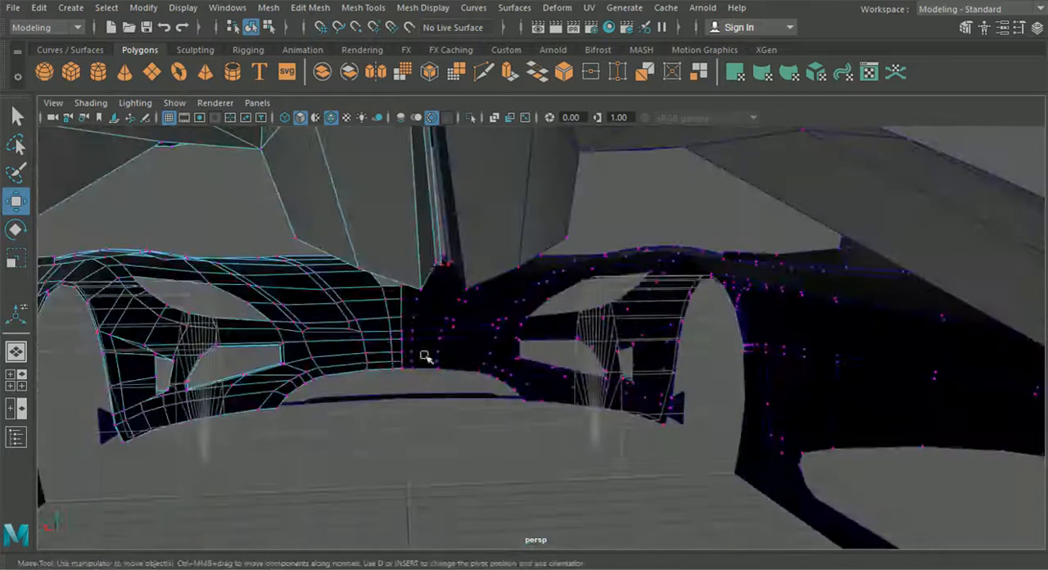
- Select the ridge's outer top vertices from the rear tip to the front end and move them sideways to adjust its width
{"action": "left_click_drag", "start_coordinate": [416, 297], "coordinate": [522, 381], "text": "alt"}
{"action": "left_click_drag", "start_coordinate": [534, 332], "coordinate": [528, 278], "text": "alt"}
{"action": "left_click", "coordinate": [599, 187]}
{"action": "left_click", "coordinate": [509, 210]}
{"action": "left_click_drag", "start_coordinate": [419, 227], "coordinate": [678, 249], "text": "alt"}
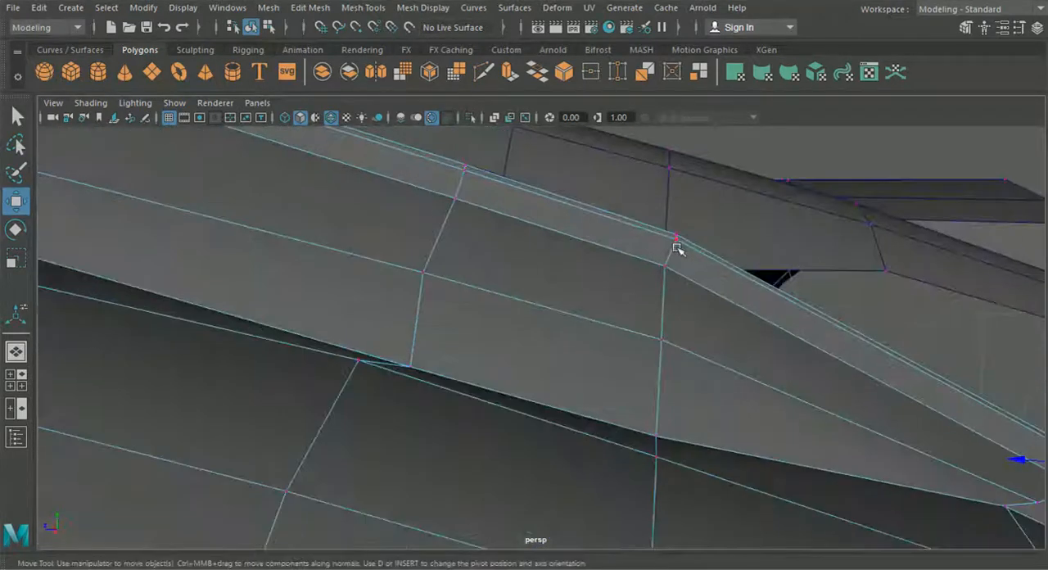
{"action": "left_click_drag", "start_coordinate": [462, 176], "coordinate": [553, 286], "text": "alt"}
{"action": "left_click", "coordinate": [569, 208], "text": "shift"}
{"action": "left_click", "coordinate": [546, 218], "text": "shift"}
{"action": "left_click", "coordinate": [419, 331], "text": "shift"}
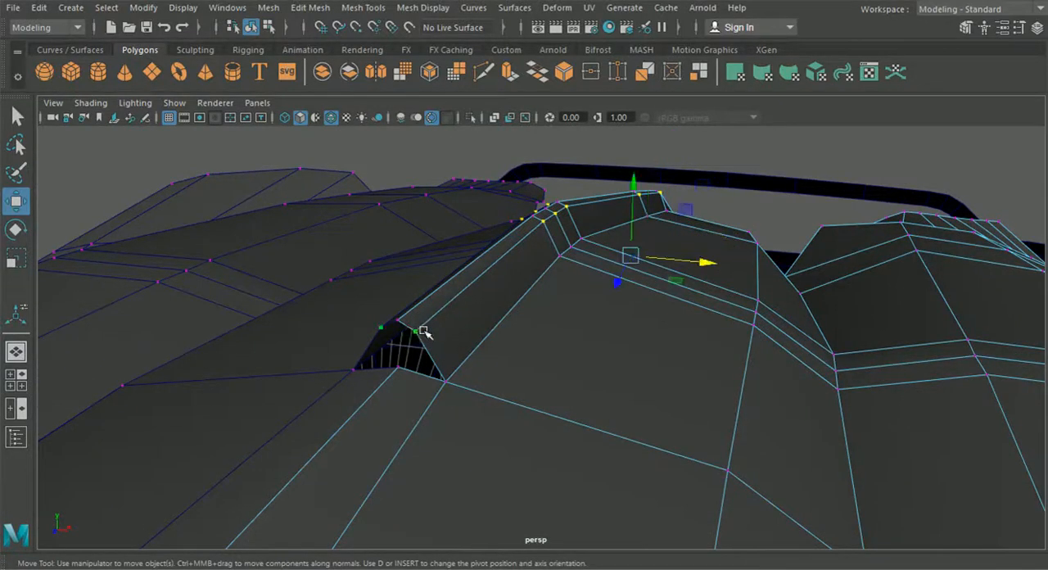
{"action": "left_click_drag", "start_coordinate": [570, 245], "coordinate": [634, 221], "text": "alt"}
{"action": "left_click_drag", "start_coordinate": [648, 181], "coordinate": [649, 189]}
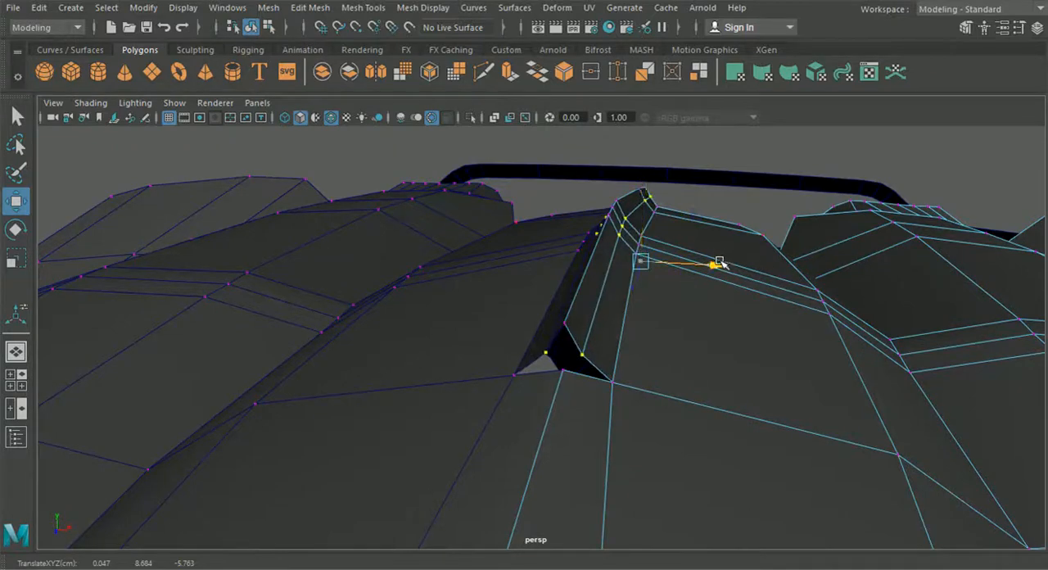
{"action": "left_click_drag", "start_coordinate": [721, 262], "coordinate": [721, 264]}
- Check the ridge from behind and lower its front outer vertex toward the surrounding roof surface
{"action": "left_click_drag", "start_coordinate": [720, 270], "coordinate": [367, 232], "text": "alt"}
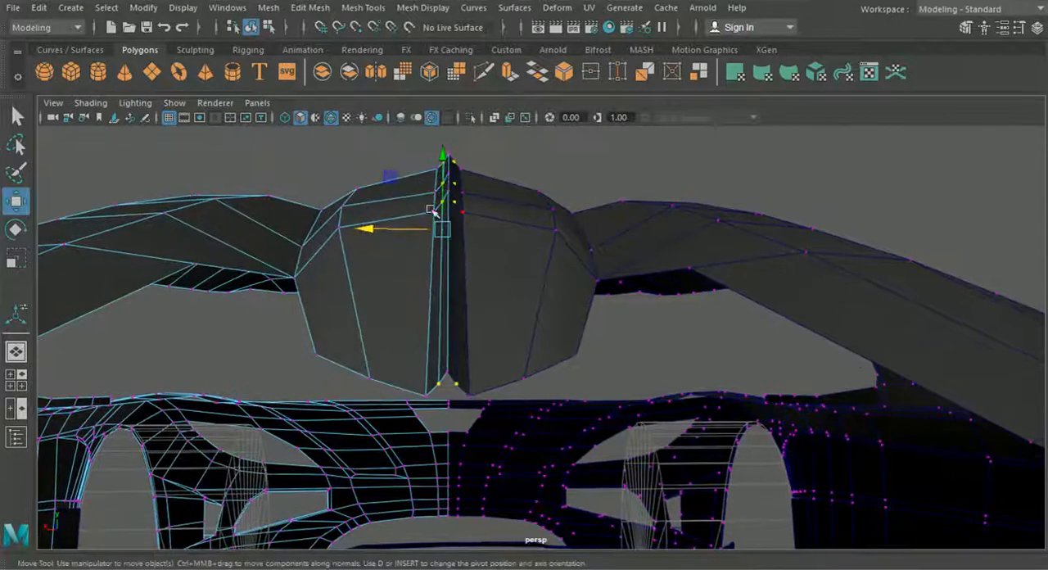
{"action": "left_click_drag", "start_coordinate": [431, 211], "coordinate": [433, 194], "text": "alt"}
{"action": "left_click_drag", "start_coordinate": [441, 160], "coordinate": [448, 336]}
{"action": "left_click_drag", "start_coordinate": [484, 264], "coordinate": [470, 307], "text": "alt"}
{"action": "middle_click_drag", "start_coordinate": [209, 176], "coordinate": [262, 243], "text": "alt"}
{"action": "right_click_drag", "start_coordinate": [262, 243], "coordinate": [533, 298], "text": "alt"}
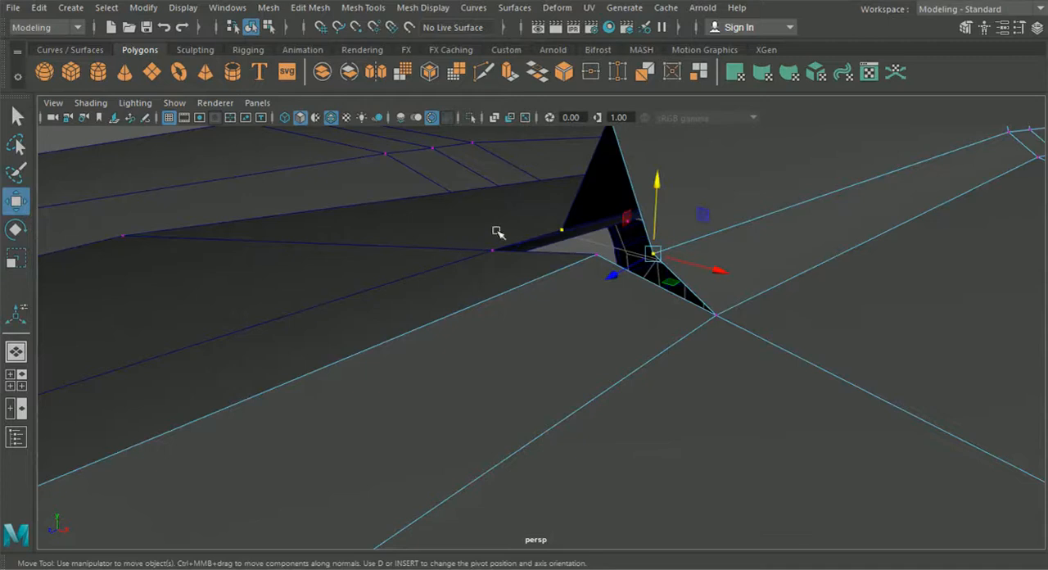
{"action": "left_click_drag", "start_coordinate": [653, 255], "coordinate": [622, 356], "text": "alt"}
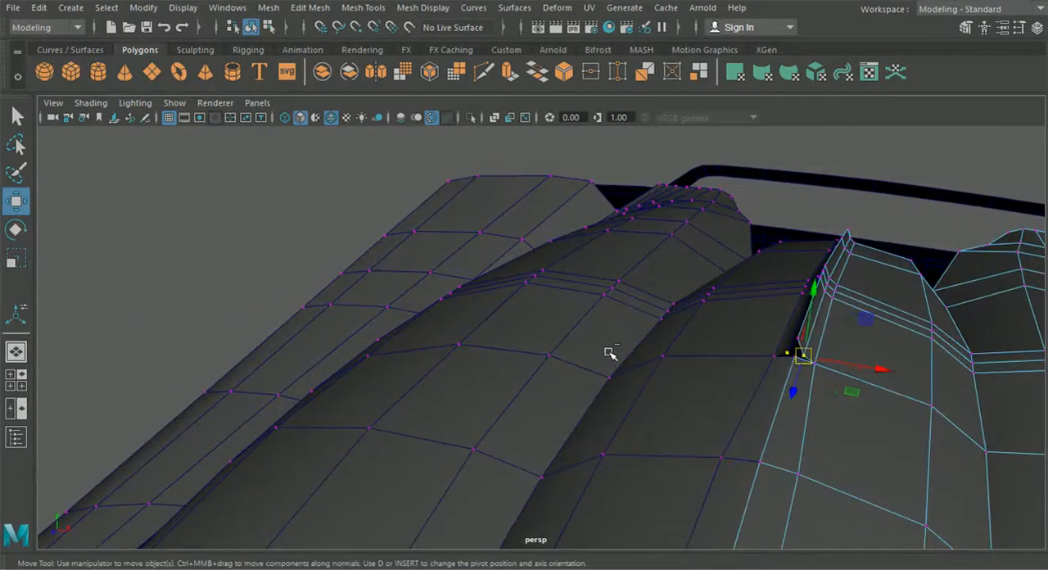
- Insert an edge loop along the narrow roof strip ahead of the ridge and raise its vertex near the ridge's front end
{"action": "left_click", "coordinate": [269, 7]}
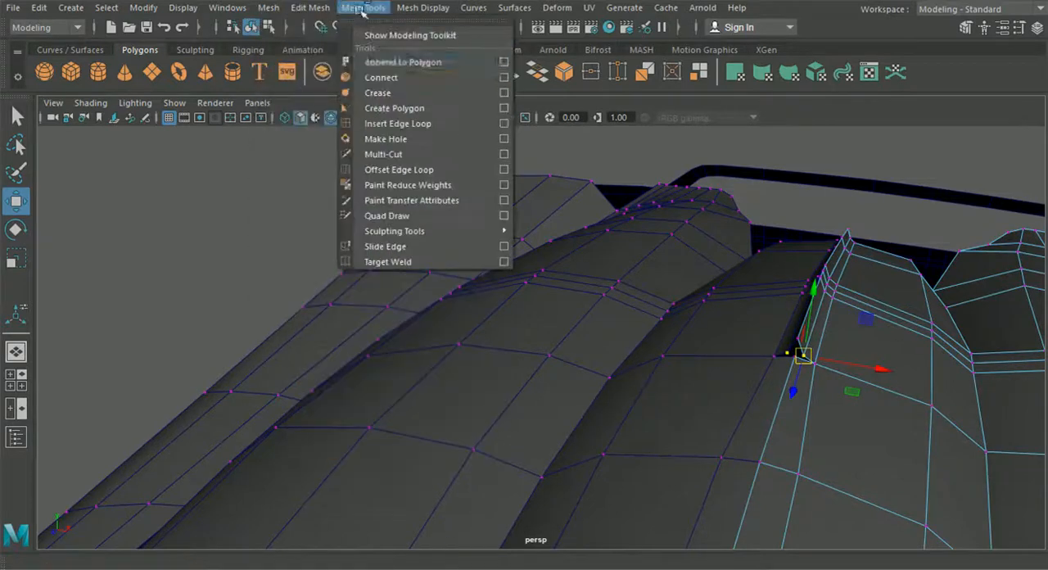
{"action": "left_click", "coordinate": [401, 121]}
{"action": "left_click_drag", "start_coordinate": [579, 245], "coordinate": [605, 345], "text": "alt"}
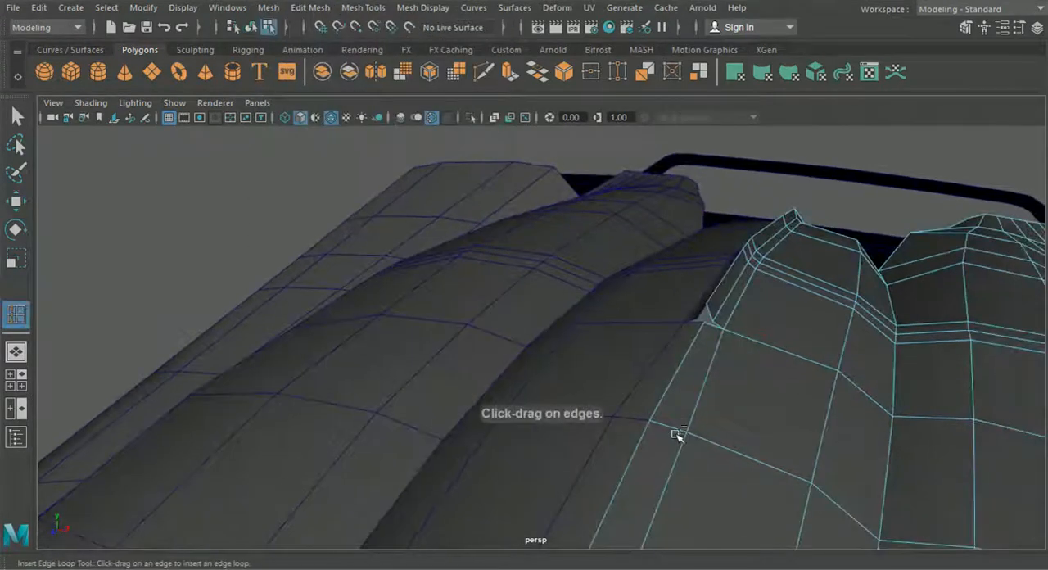
{"action": "left_click_drag", "start_coordinate": [668, 428], "coordinate": [336, 288], "text": "alt"}
{"action": "left_click", "coordinate": [27, 205]}
{"action": "left_click_drag", "start_coordinate": [328, 246], "coordinate": [467, 201], "text": "alt"}
{"action": "left_click_drag", "start_coordinate": [567, 133], "coordinate": [568, 133]}
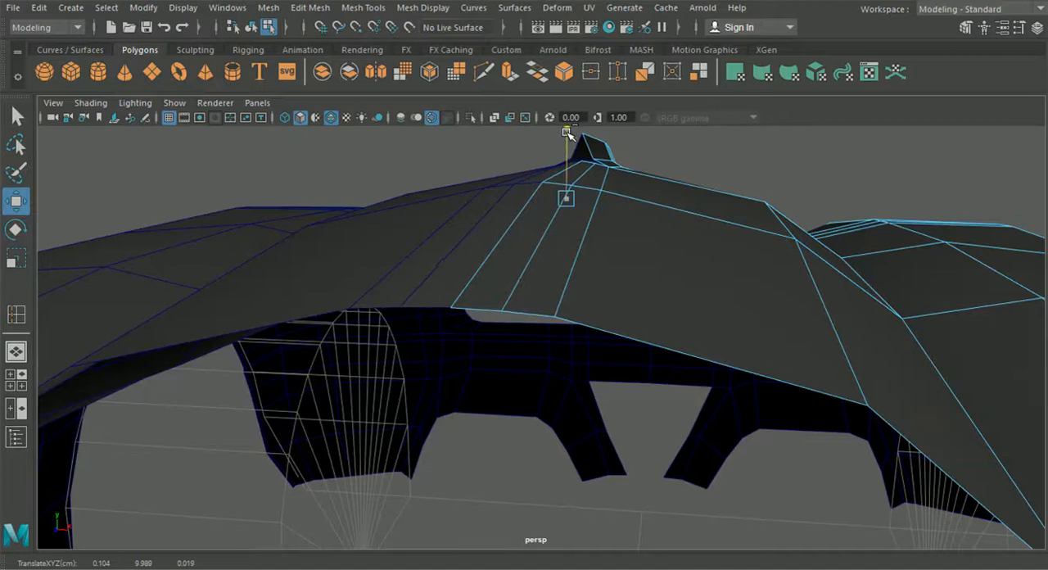
{"action": "left_click_drag", "start_coordinate": [567, 134], "coordinate": [555, 322], "text": "alt"}
- Snap the top vertex at the ridge's front tip down onto the roof vertex beneath it
{"action": "left_click_drag", "start_coordinate": [531, 243], "coordinate": [740, 281], "text": "alt"}
{"action": "left_click_drag", "start_coordinate": [344, 278], "coordinate": [505, 272], "text": "alt"}
{"action": "right_click_drag", "start_coordinate": [506, 244], "coordinate": [441, 116]}
{"action": "scroll", "coordinate": [456, 218], "scroll_direction": "up", "scroll_amount": 4}
{"action": "left_click_drag", "start_coordinate": [457, 219], "coordinate": [564, 243], "text": "alt"}
{"action": "left_click", "coordinate": [694, 266]}
{"action": "right_click_drag", "start_coordinate": [699, 254], "coordinate": [629, 137]}
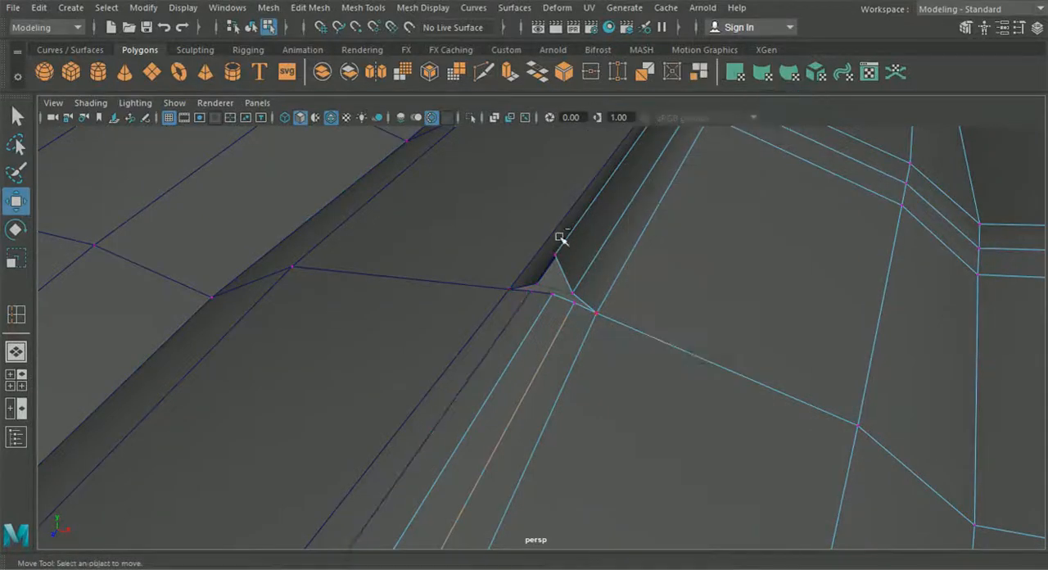
{"action": "left_click_drag", "start_coordinate": [561, 264], "coordinate": [551, 293]}
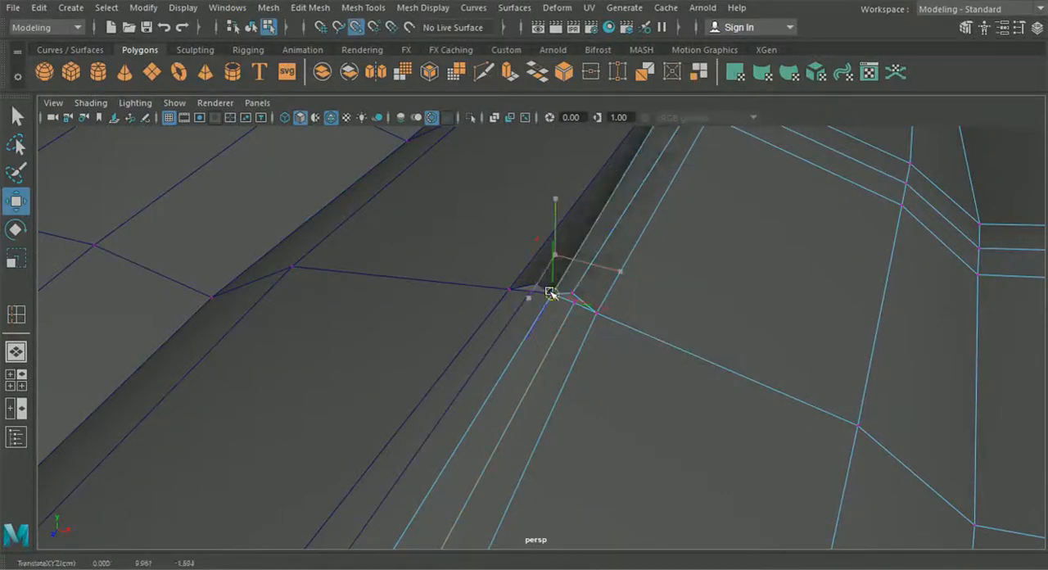
{"action": "left_click_drag", "start_coordinate": [502, 326], "coordinate": [527, 303]}
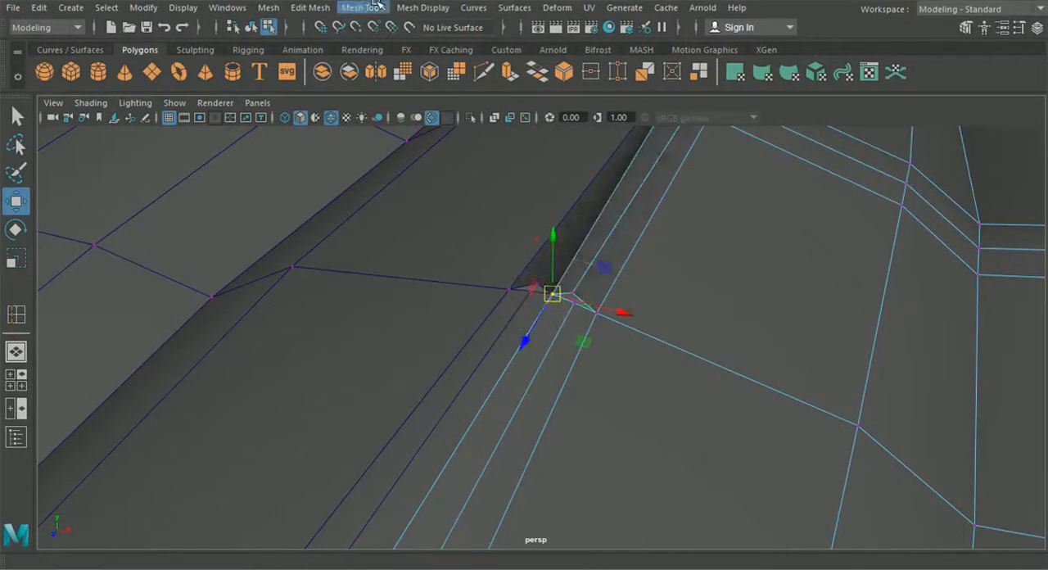
- Merge the overlapping front-tip vertices, snap the adjacent ridge vertex onto the new loop's vertex, and merge that pair too
{"action": "left_click", "coordinate": [310, 7]}
{"action": "left_click", "coordinate": [331, 156]}
{"action": "left_click_drag", "start_coordinate": [565, 284], "coordinate": [574, 304]}
{"action": "left_click", "coordinate": [23, 205]}
{"action": "left_click", "coordinate": [370, 7]}
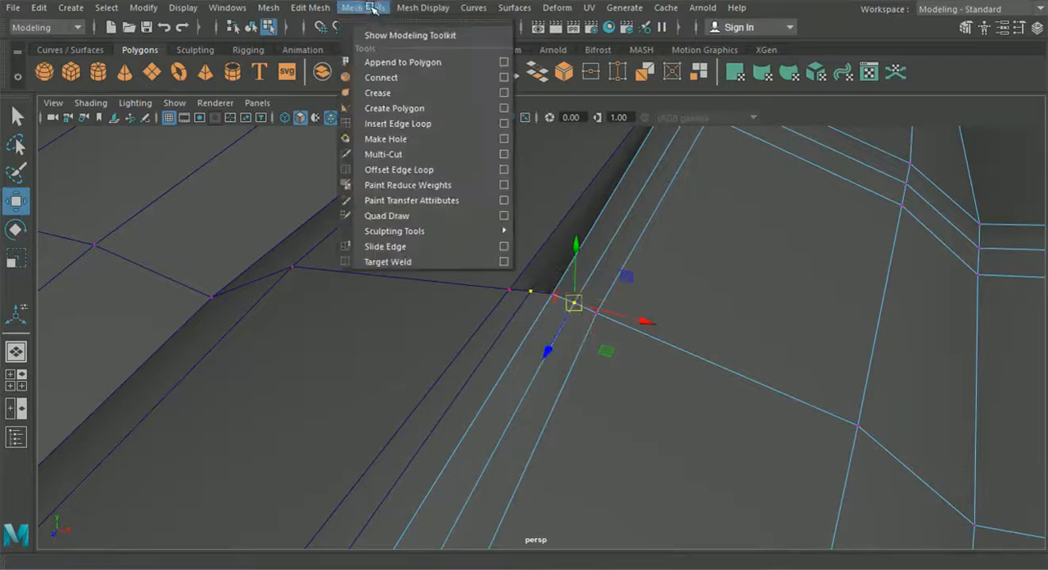
{"action": "mouse_move", "coordinate": [310, 7]}
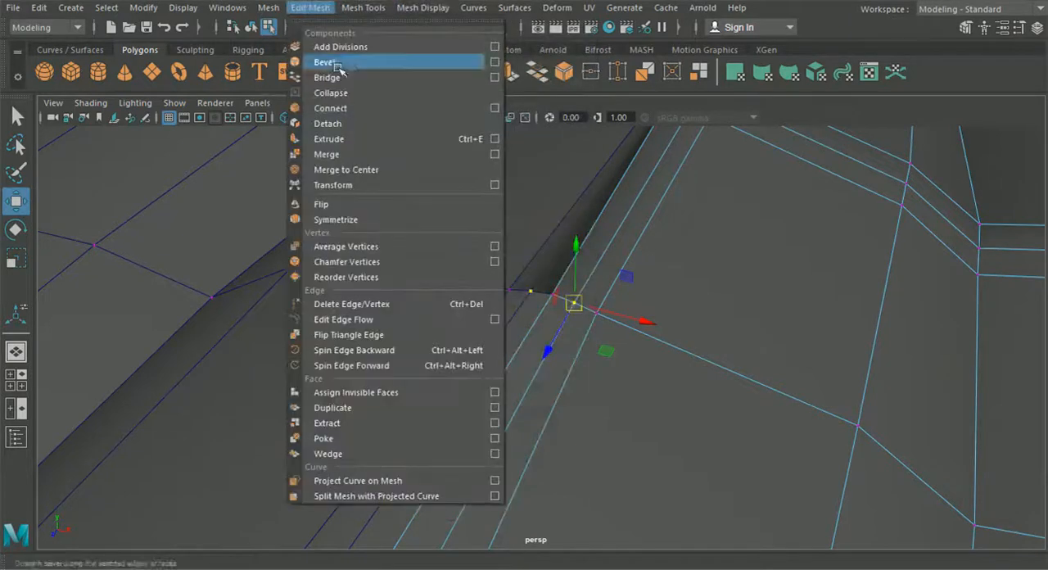
{"action": "left_click", "coordinate": [364, 154]}
{"action": "left_click_drag", "start_coordinate": [515, 194], "coordinate": [518, 222], "text": "alt"}
- In the side view, lower the ridge's paired base vertices at the three closely spaced loops by the door seam
{"action": "left_click", "coordinate": [18, 375]}
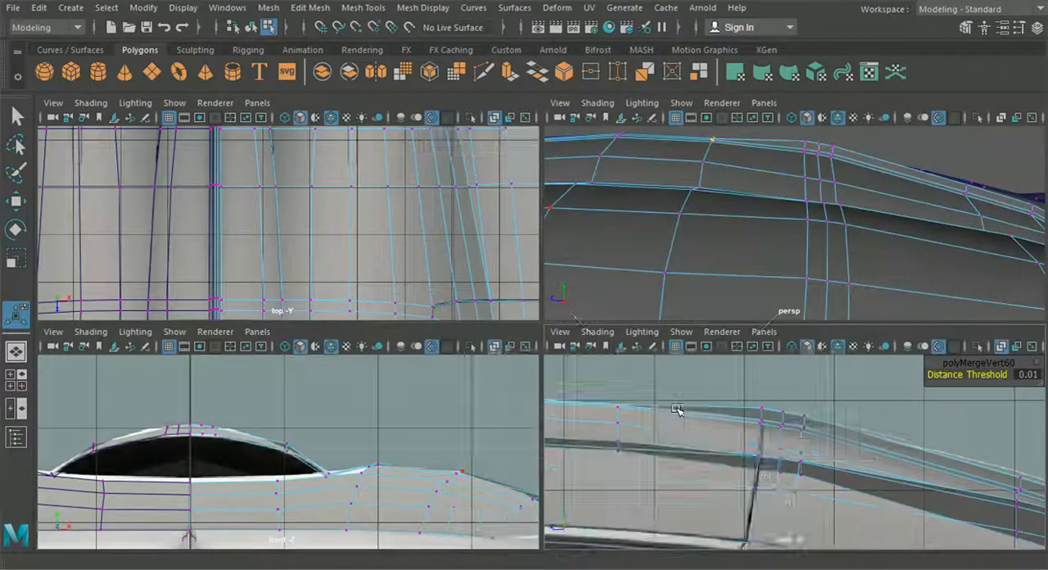
{"action": "key", "text": "space"}
{"action": "scroll", "coordinate": [524, 299], "scroll_direction": "up", "scroll_amount": 2}
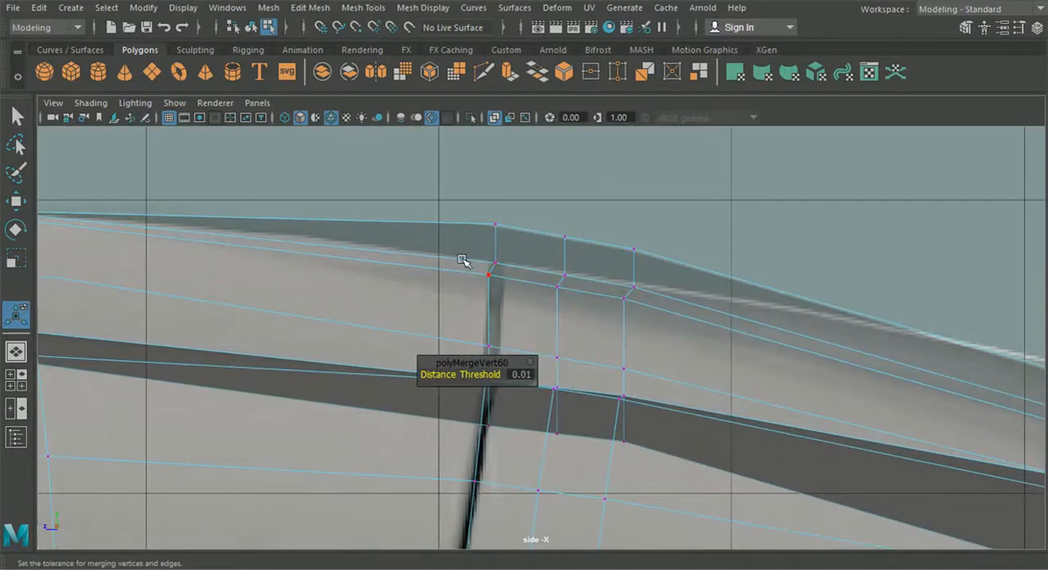
{"action": "left_click_drag", "start_coordinate": [461, 253], "coordinate": [519, 278]}
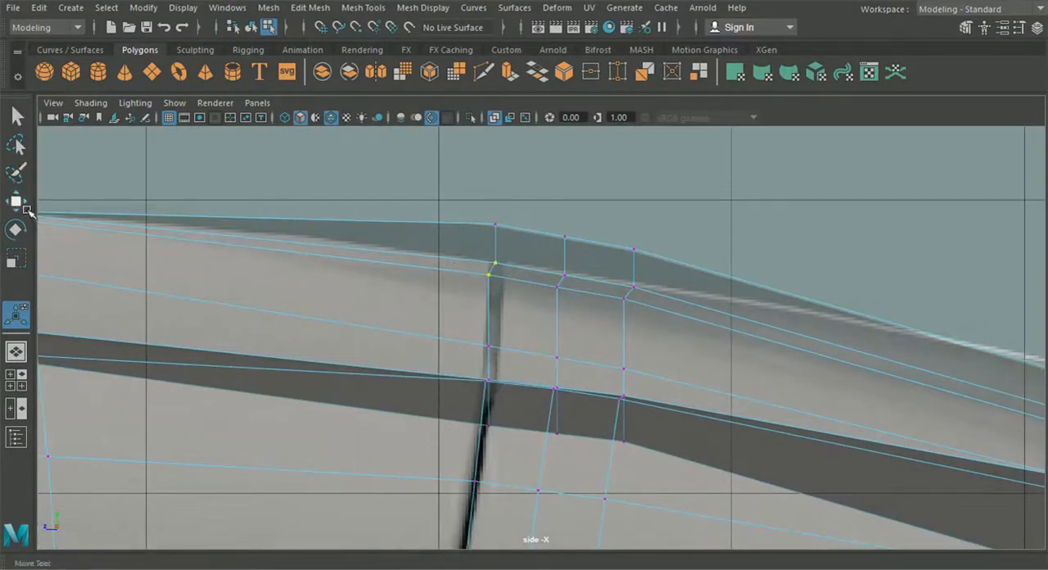
{"action": "left_click", "coordinate": [25, 208]}
{"action": "left_click_drag", "start_coordinate": [497, 195], "coordinate": [496, 211]}
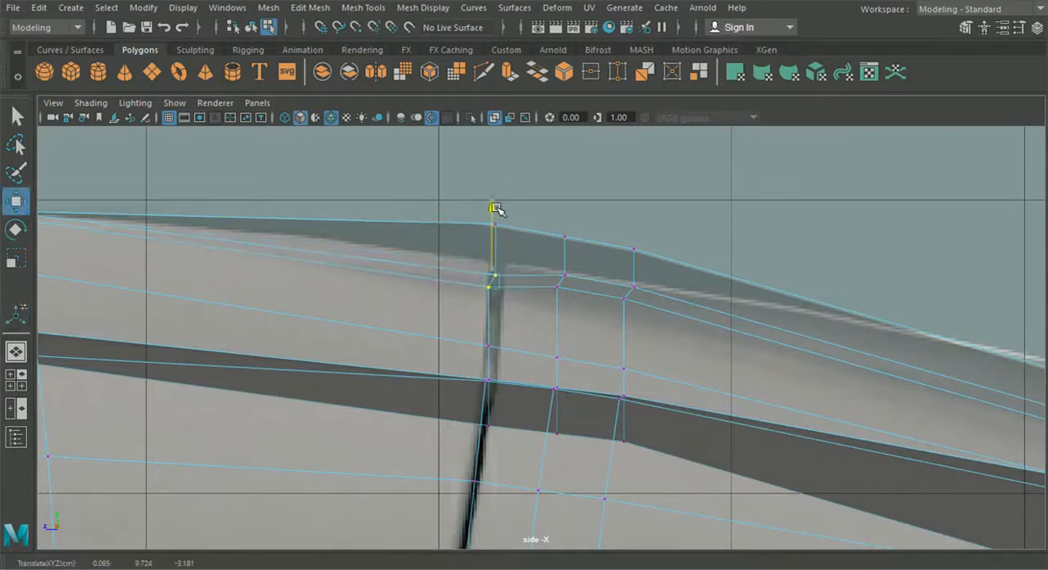
{"action": "left_click_drag", "start_coordinate": [562, 212], "coordinate": [562, 217]}
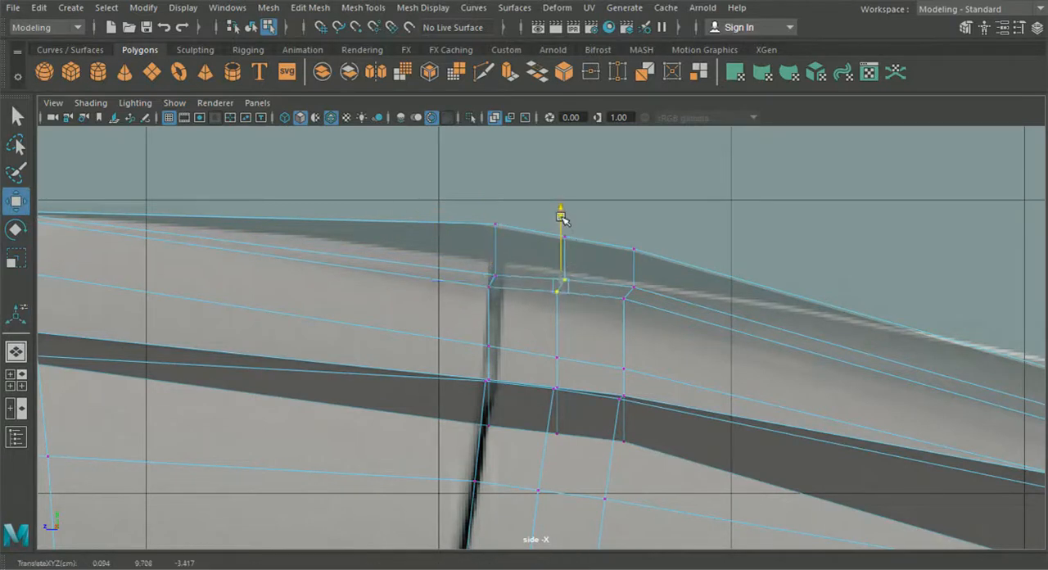
{"action": "left_click_drag", "start_coordinate": [599, 264], "coordinate": [628, 304]}
{"action": "mouse_move", "coordinate": [635, 238]}
{"action": "left_mouse_down"}
{"action": "mouse_move", "coordinate": [628, 227]}
{"action": "mouse_move", "coordinate": [628, 239]}
{"action": "left_mouse_up"}
{"action": "mouse_move", "coordinate": [652, 273]}
{"action": "middle_mouse_down", "text": "alt"}
{"action": "mouse_move", "coordinate": [613, 266]}
{"action": "mouse_move", "coordinate": [654, 282]}
{"action": "middle_mouse_up", "text": "alt"}
{"action": "left_click_drag", "start_coordinate": [611, 329], "coordinate": [647, 322], "text": "shift"}
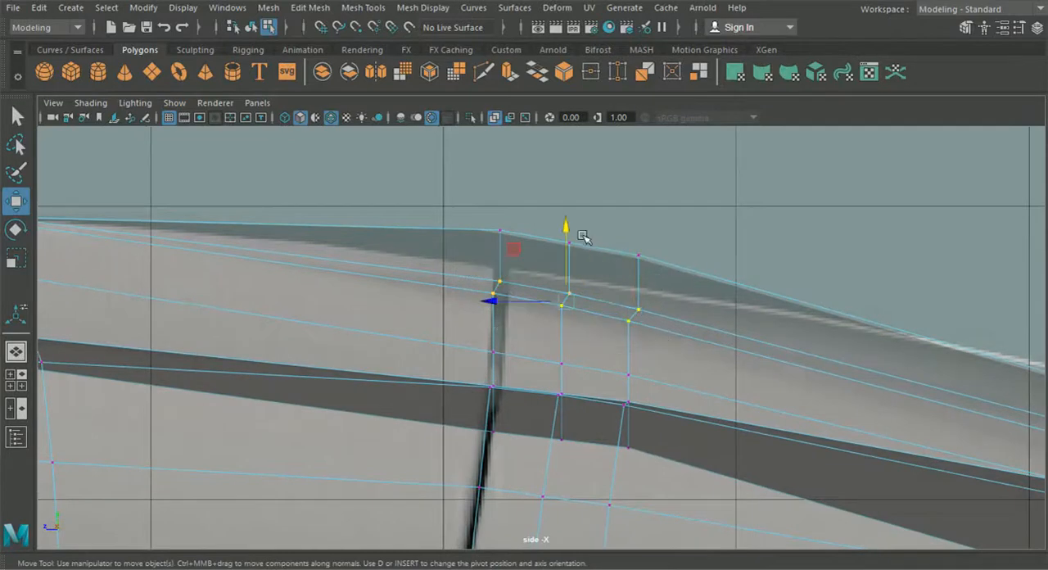
{"action": "left_click_drag", "start_coordinate": [566, 227], "coordinate": [566, 235]}
- Lower the ridge's top vertex at the seam to the reference roofline and shift the three upper base vertices over those below
{"action": "left_click_drag", "start_coordinate": [455, 204], "coordinate": [525, 248]}
{"action": "left_click_drag", "start_coordinate": [501, 160], "coordinate": [494, 196]}
{"action": "scroll", "coordinate": [491, 295], "scroll_direction": "up", "scroll_amount": 2}
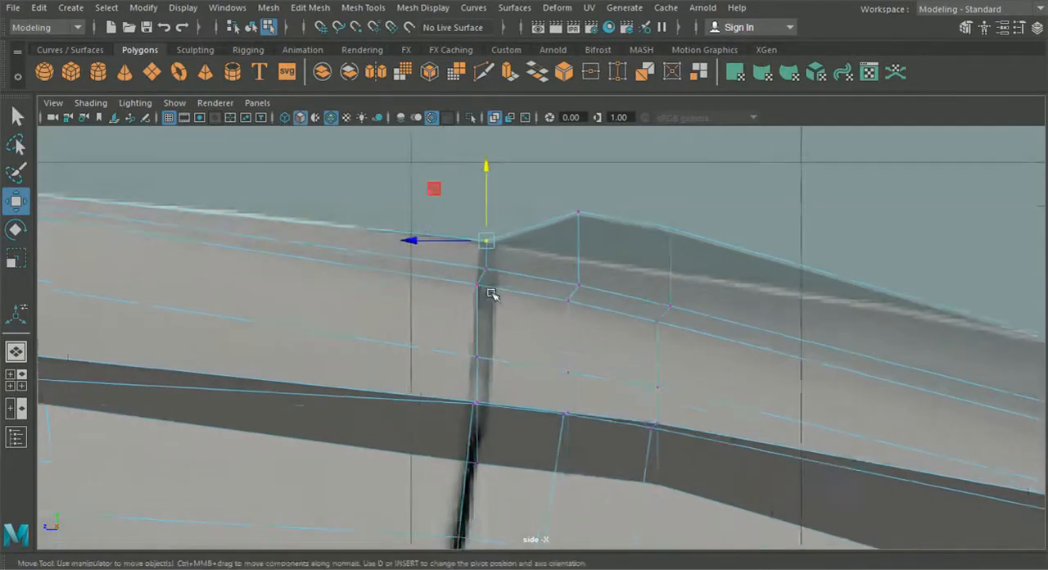
{"action": "left_click_drag", "start_coordinate": [467, 251], "coordinate": [439, 267]}
{"action": "left_click_drag", "start_coordinate": [485, 266], "coordinate": [482, 266]}
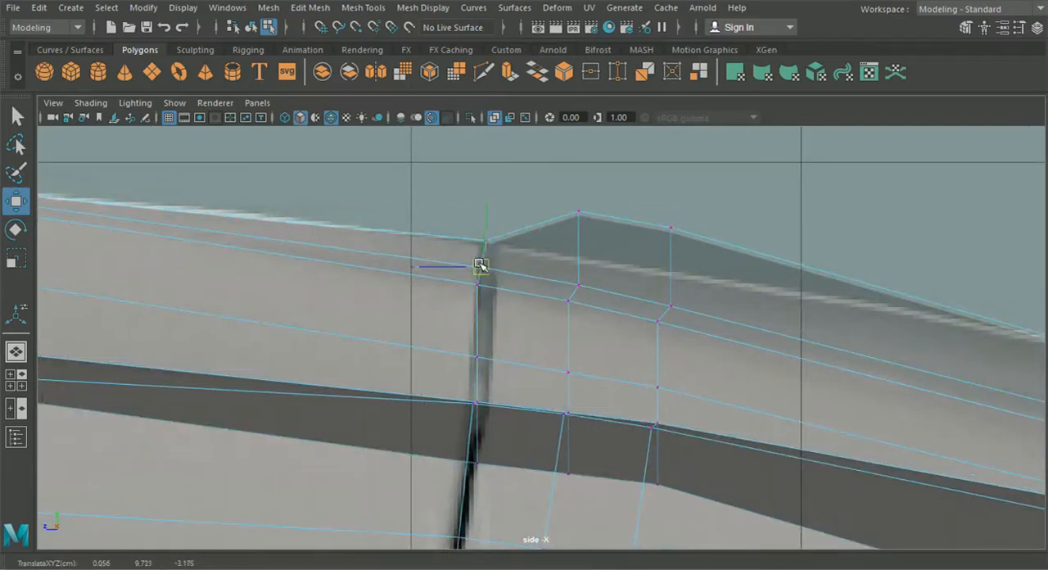
{"action": "left_click", "coordinate": [574, 280]}
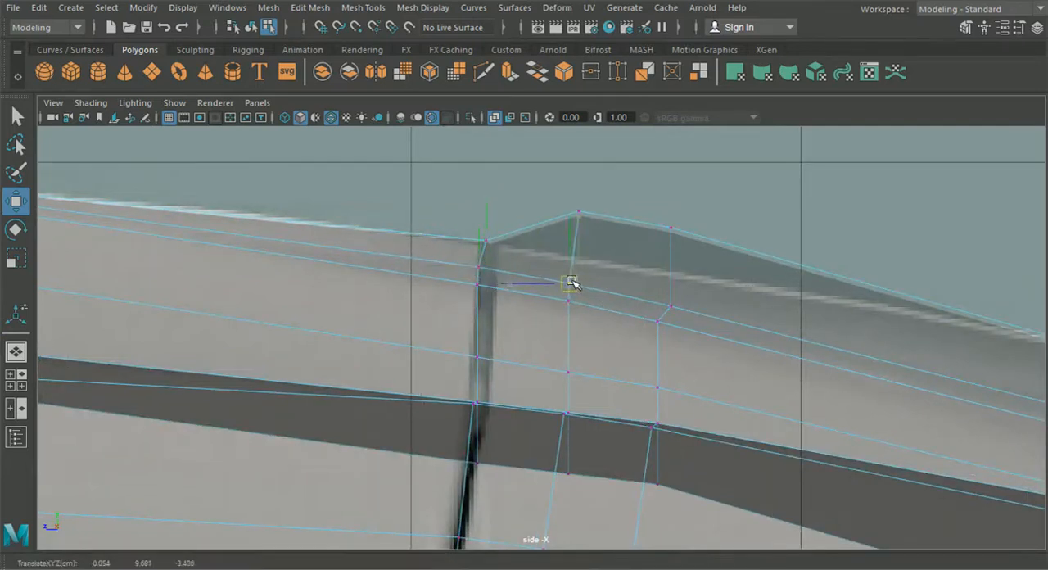
{"action": "left_click", "coordinate": [671, 307]}
{"action": "left_click_drag", "start_coordinate": [671, 305], "coordinate": [665, 305]}
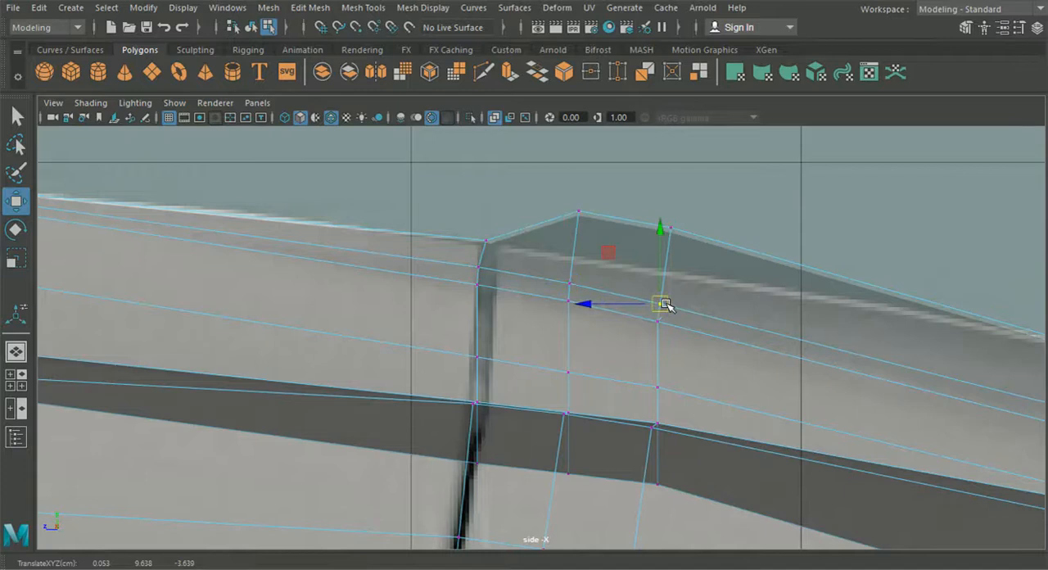
- Shift the seam's top ridge vertex slightly forward and lower the next top vertices behind it to the reference roofline
{"action": "scroll", "coordinate": [665, 305], "scroll_direction": "down", "scroll_amount": 4}
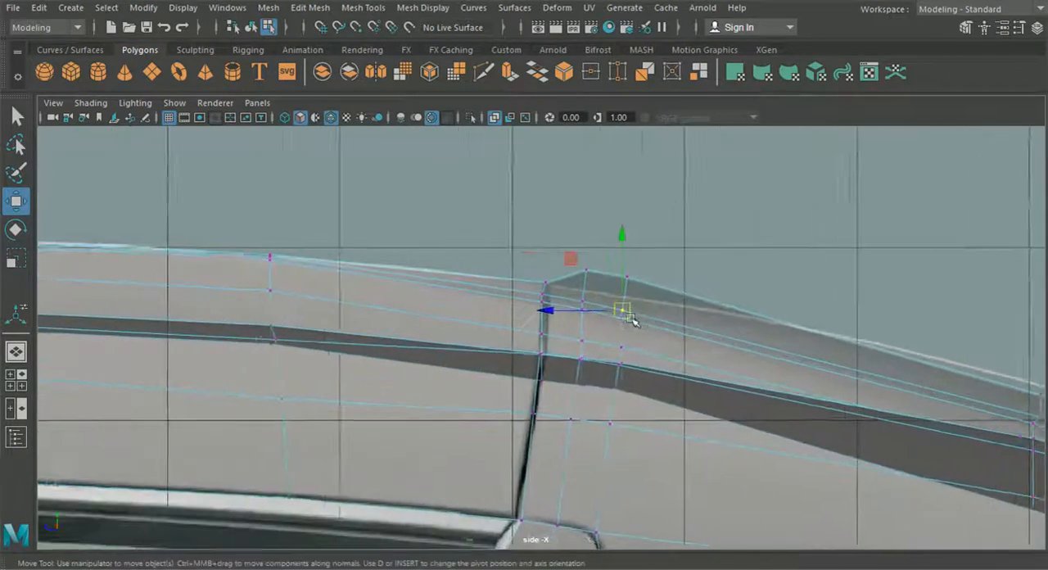
{"action": "scroll", "coordinate": [631, 320], "scroll_direction": "up", "scroll_amount": 3}
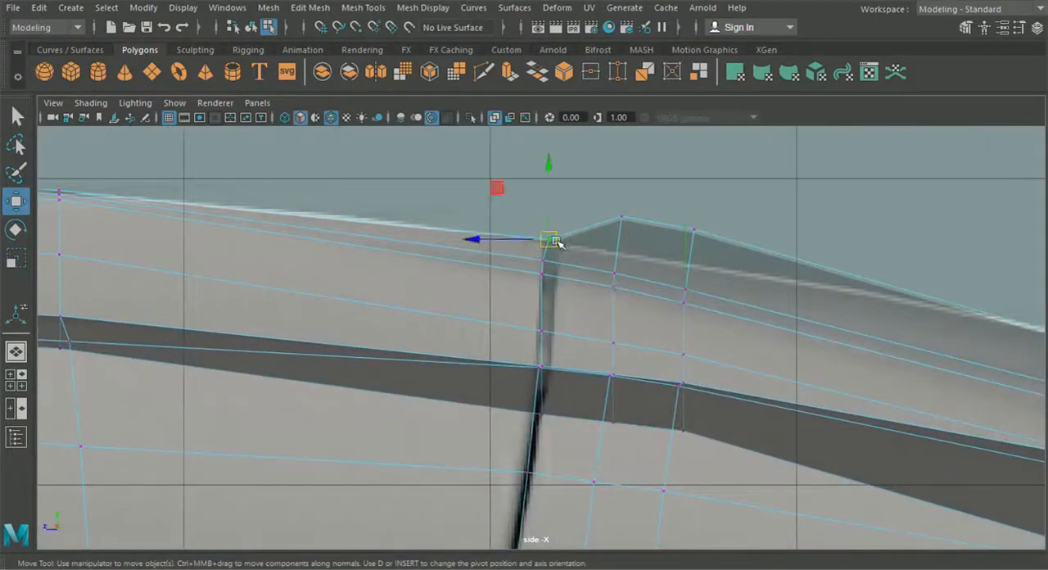
{"action": "left_click_drag", "start_coordinate": [555, 239], "coordinate": [544, 240]}
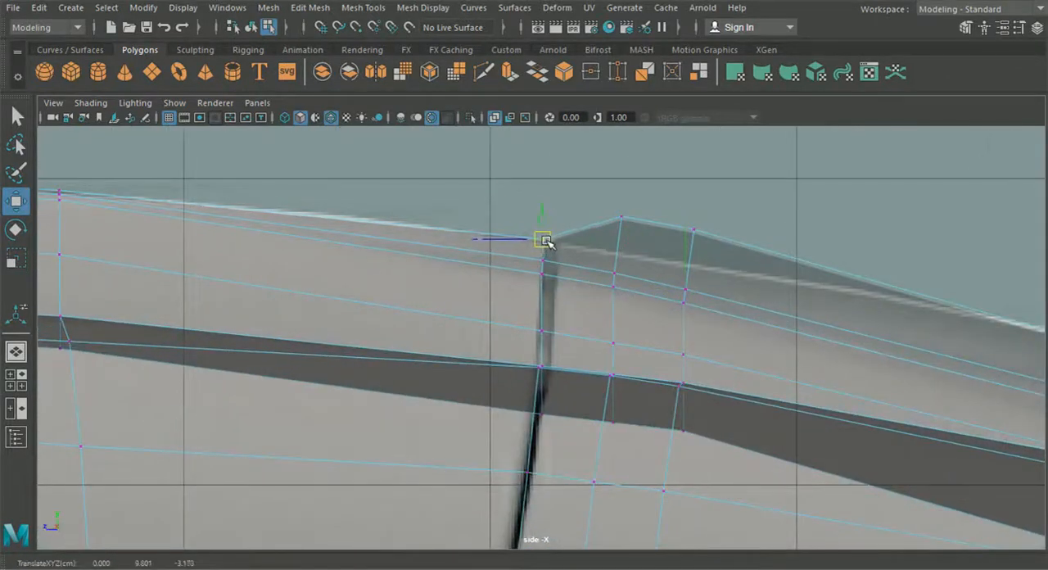
{"action": "middle_click_drag", "start_coordinate": [592, 234], "coordinate": [498, 235], "text": "alt"}
{"action": "left_click_drag", "start_coordinate": [506, 199], "coordinate": [551, 236]}
{"action": "left_click_drag", "start_coordinate": [528, 154], "coordinate": [606, 265]}
- Fit the ridge's rear top vertices to the reference line, shift the base vertex forward, and raise the rear tip vertex
{"action": "middle_click_drag", "start_coordinate": [642, 277], "coordinate": [142, 186], "text": "alt"}
{"action": "middle_click_drag", "start_coordinate": [617, 287], "coordinate": [401, 232], "text": "alt"}
{"action": "left_click_drag", "start_coordinate": [562, 244], "coordinate": [625, 272]}
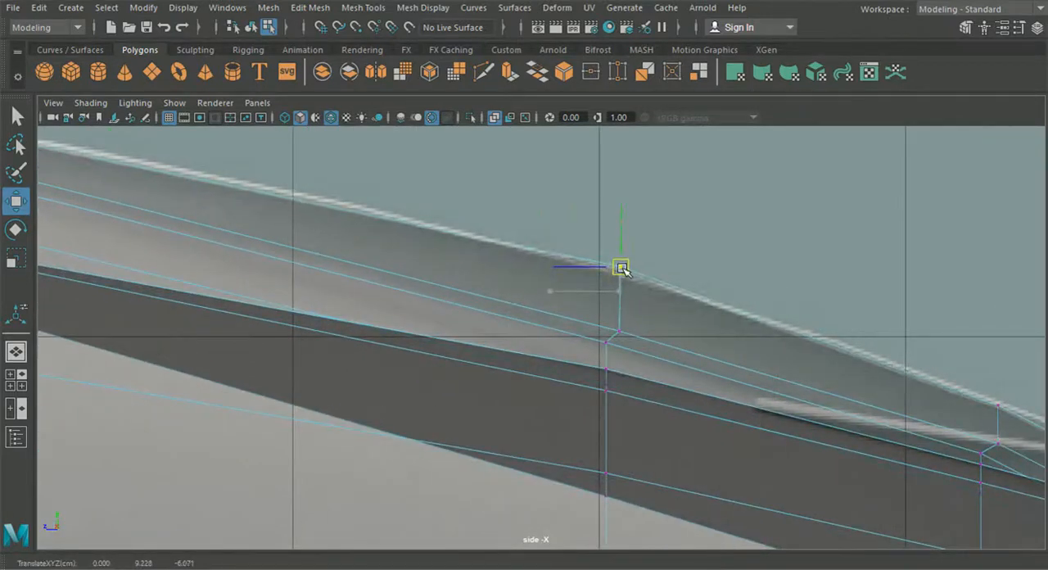
{"action": "left_click_drag", "start_coordinate": [621, 333], "coordinate": [613, 329]}
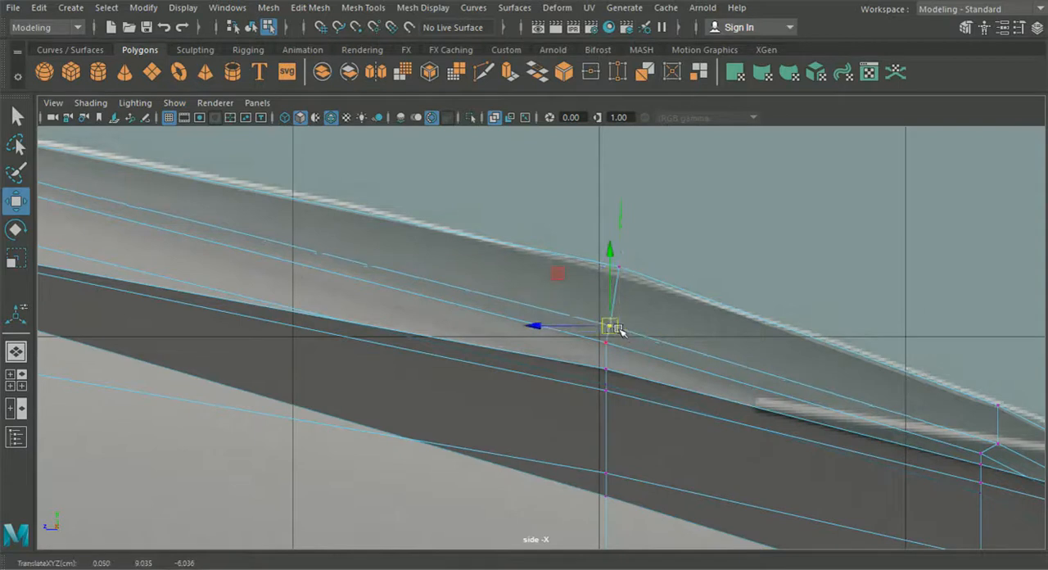
{"action": "middle_click_drag", "start_coordinate": [620, 322], "coordinate": [214, 187], "text": "alt"}
{"action": "left_click_drag", "start_coordinate": [567, 253], "coordinate": [602, 271]}
{"action": "middle_click_drag", "start_coordinate": [600, 271], "coordinate": [668, 303], "text": "alt"}
{"action": "left_click_drag", "start_coordinate": [895, 464], "coordinate": [896, 449]}
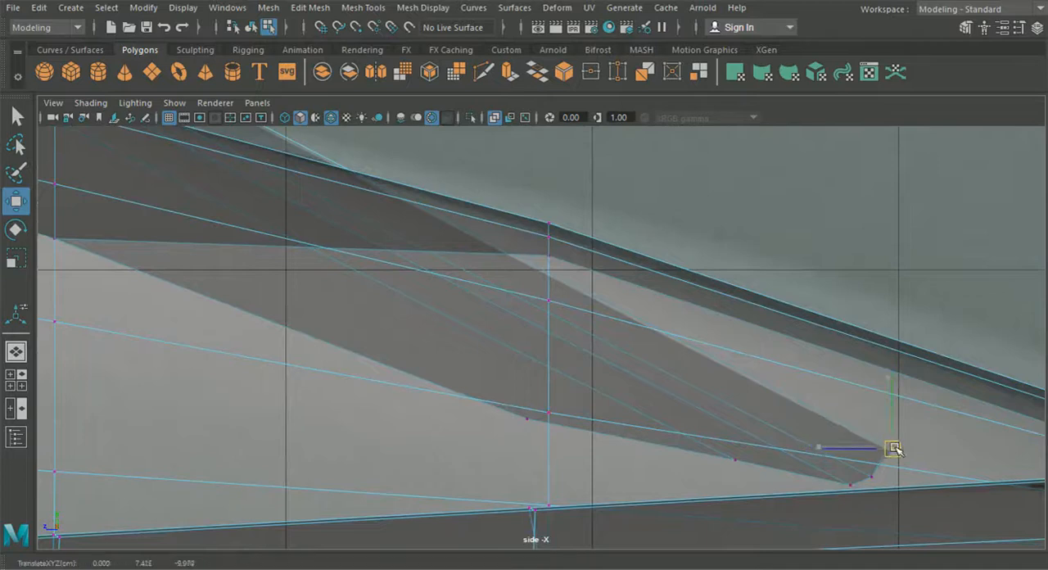
{"action": "right_click_drag", "start_coordinate": [904, 457], "coordinate": [674, 413], "text": "alt"}
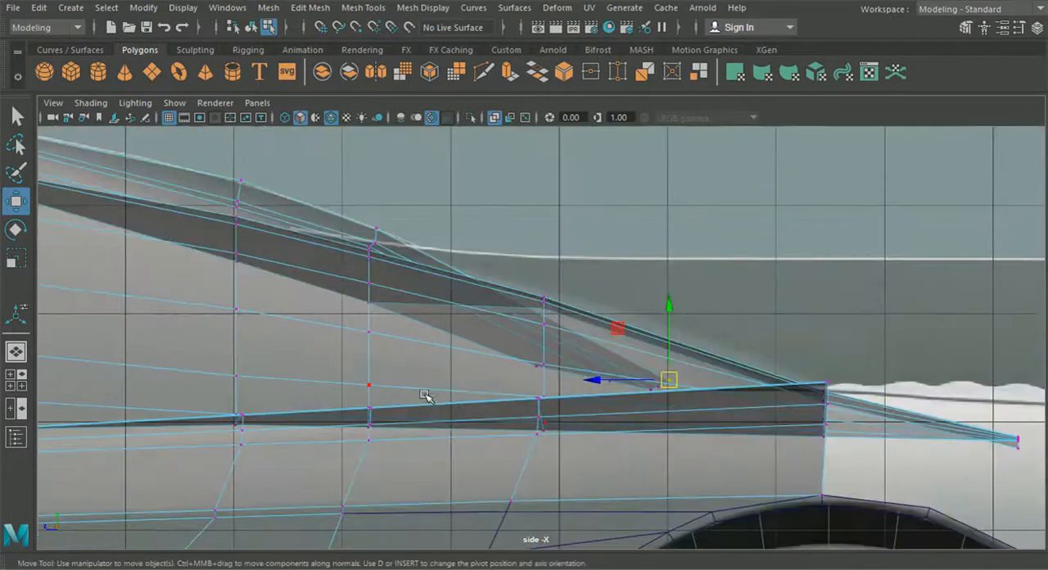
- Return to object mode and examine the ridge and whole car body from the front, side and rear
{"action": "key", "text": "space"}
{"action": "key", "text": "space"}
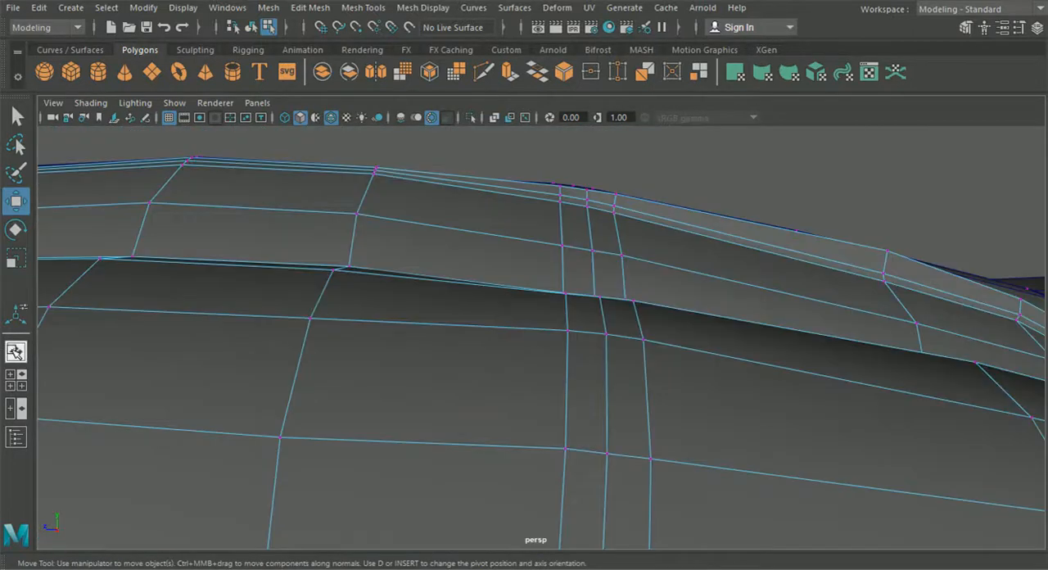
{"action": "left_click", "coordinate": [16, 380]}
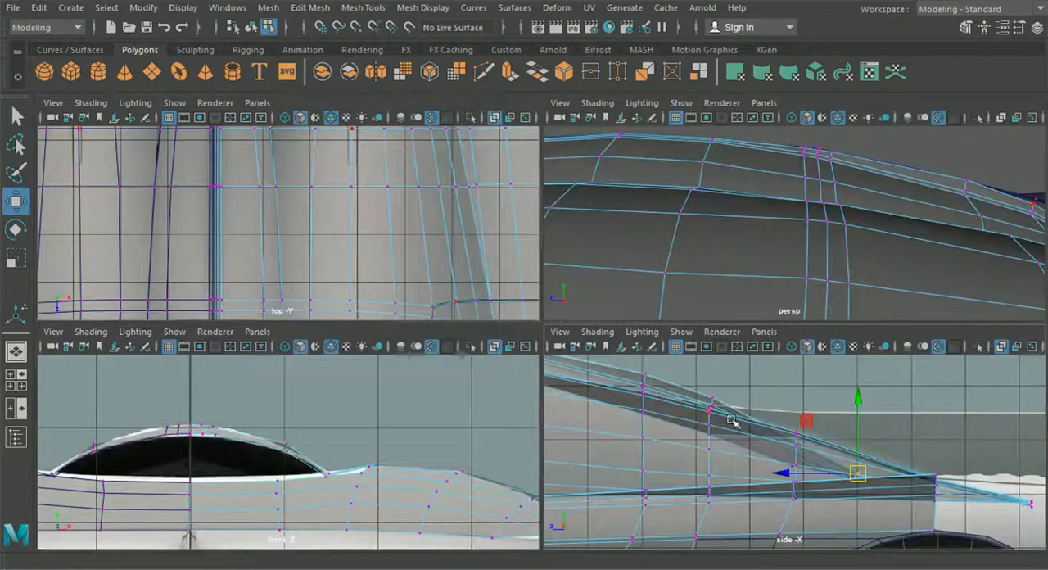
{"action": "key", "text": "space"}
{"action": "scroll", "coordinate": [547, 380], "scroll_direction": "up", "scroll_amount": 2}
{"action": "left_click_drag", "start_coordinate": [436, 323], "coordinate": [402, 338]}
{"action": "middle_click_drag", "start_coordinate": [321, 304], "coordinate": [434, 316], "text": "alt"}
{"action": "left_click", "coordinate": [11, 352]}
{"action": "left_click_drag", "start_coordinate": [241, 332], "coordinate": [553, 264], "text": "alt"}
{"action": "left_click_drag", "start_coordinate": [461, 224], "coordinate": [525, 213], "text": "alt"}
{"action": "left_click", "coordinate": [253, 30]}
{"action": "left_click_drag", "start_coordinate": [281, 159], "coordinate": [760, 349], "text": "alt"}
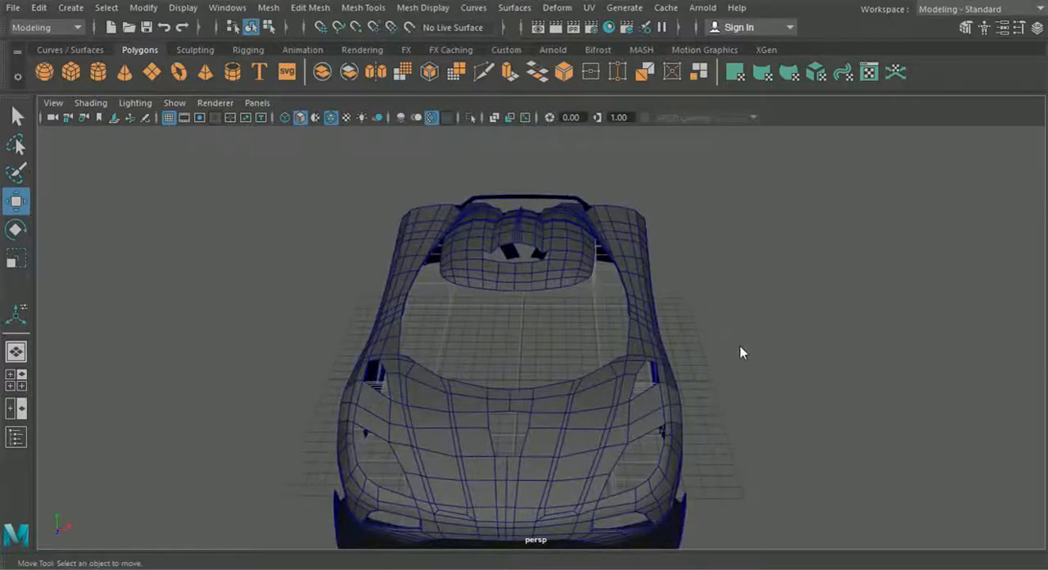
{"action": "left_click", "coordinate": [12, 378]}
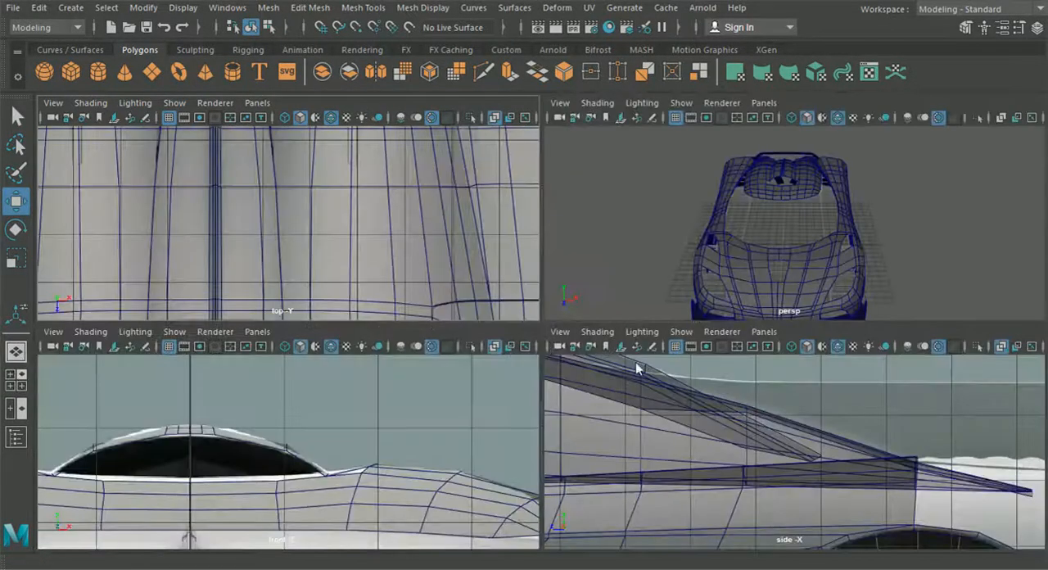
{"action": "key", "text": "space"}
{"action": "scroll", "coordinate": [648, 370], "scroll_direction": "down", "scroll_amount": 5}
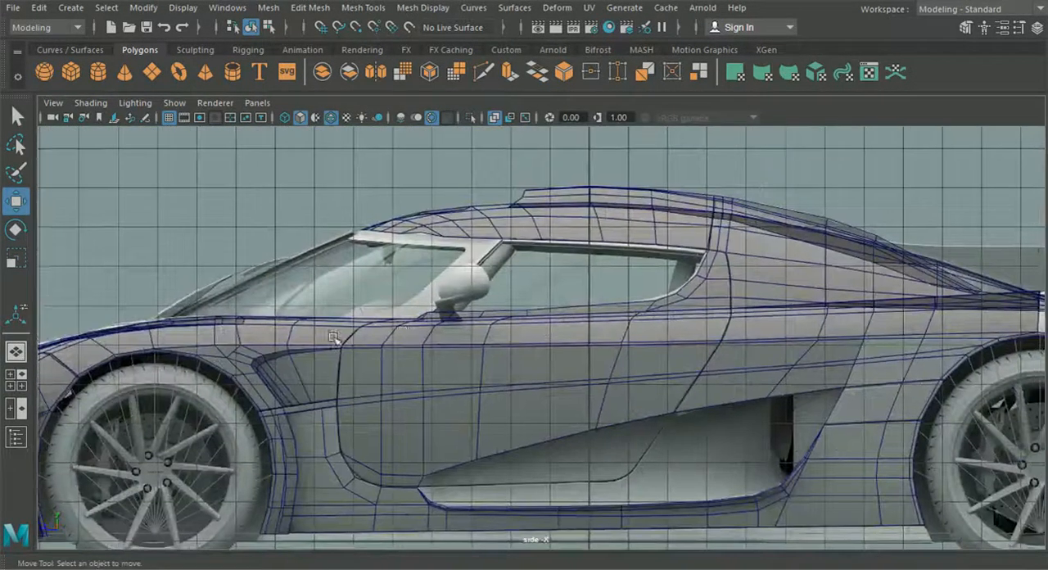
{"action": "left_click", "coordinate": [28, 345]}
{"action": "left_click_drag", "start_coordinate": [326, 328], "coordinate": [543, 391], "text": "alt"}
{"action": "middle_click_drag", "start_coordinate": [545, 537], "coordinate": [510, 349], "text": "alt"}
{"action": "scroll", "coordinate": [539, 338], "scroll_direction": "down", "scroll_amount": 4}
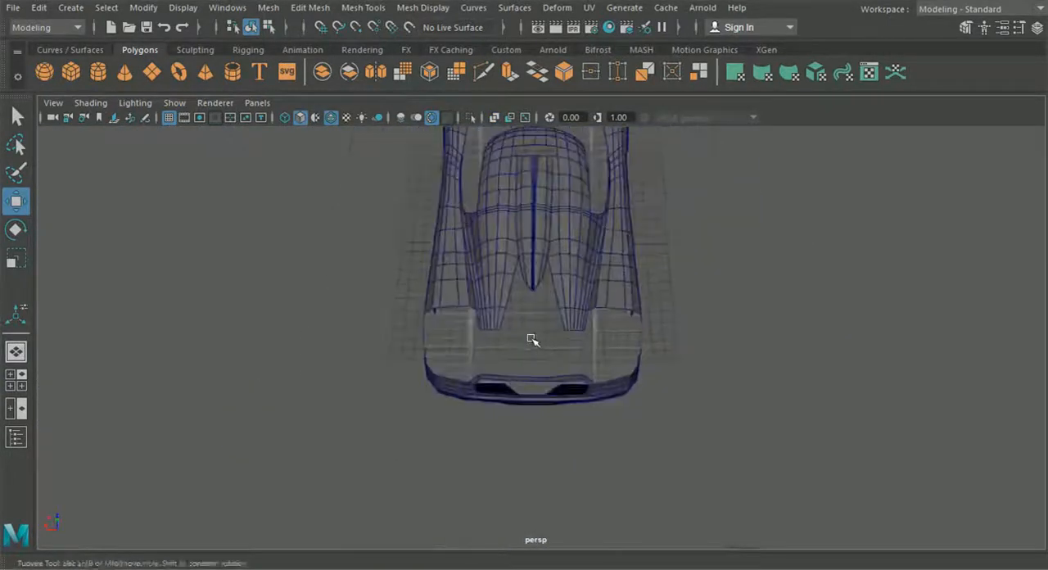
{"action": "left_click_drag", "start_coordinate": [530, 339], "coordinate": [483, 334], "text": "alt"}
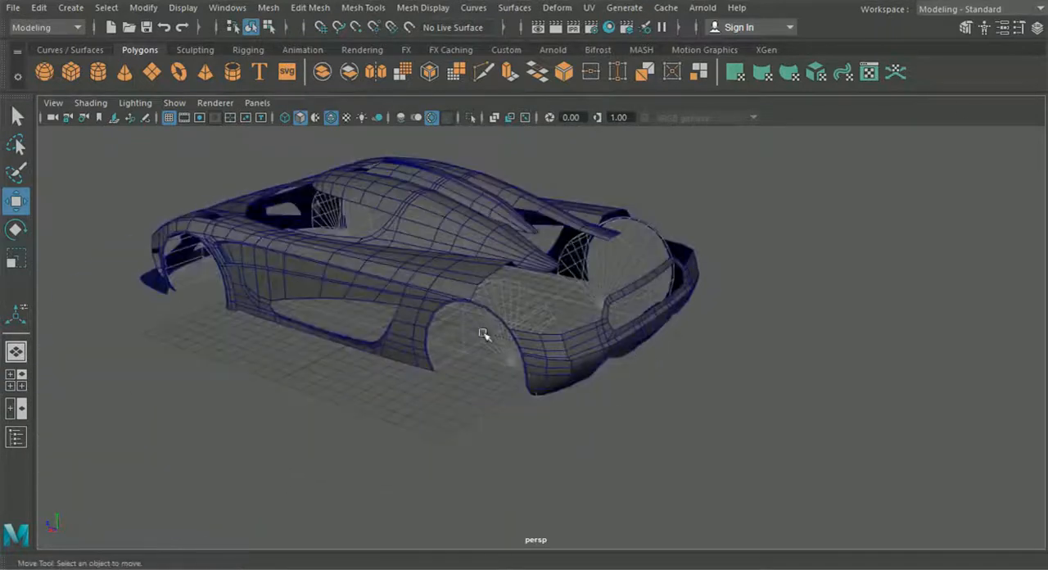
- Set the floor layer's display type to reference and check the shaded car from behind
{"action": "left_click", "coordinate": [1037, 28]}
{"action": "left_click", "coordinate": [760, 412]}
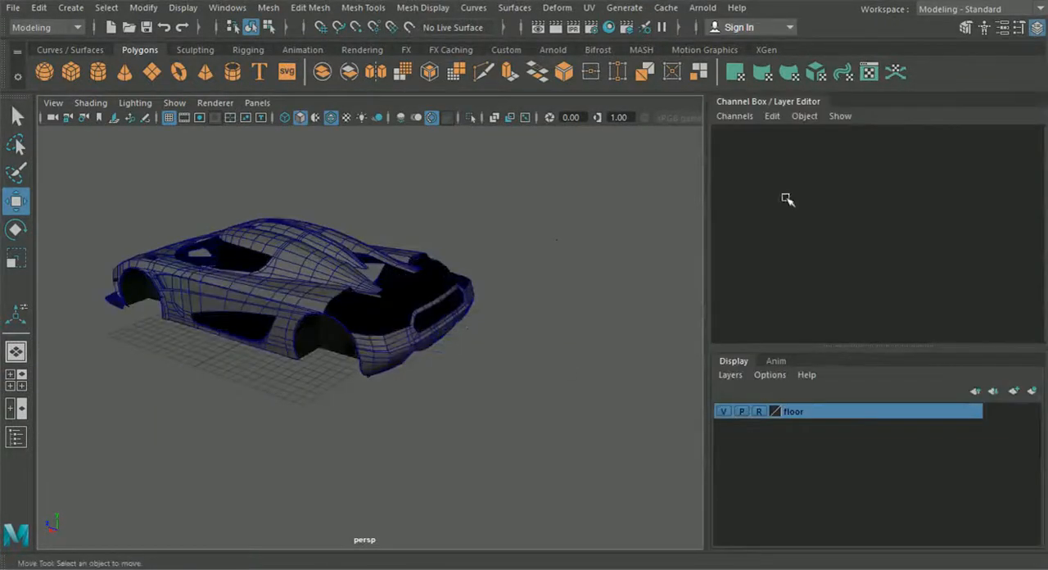
{"action": "left_click", "coordinate": [1037, 29]}
{"action": "left_click_drag", "start_coordinate": [767, 164], "coordinate": [556, 327], "text": "alt"}
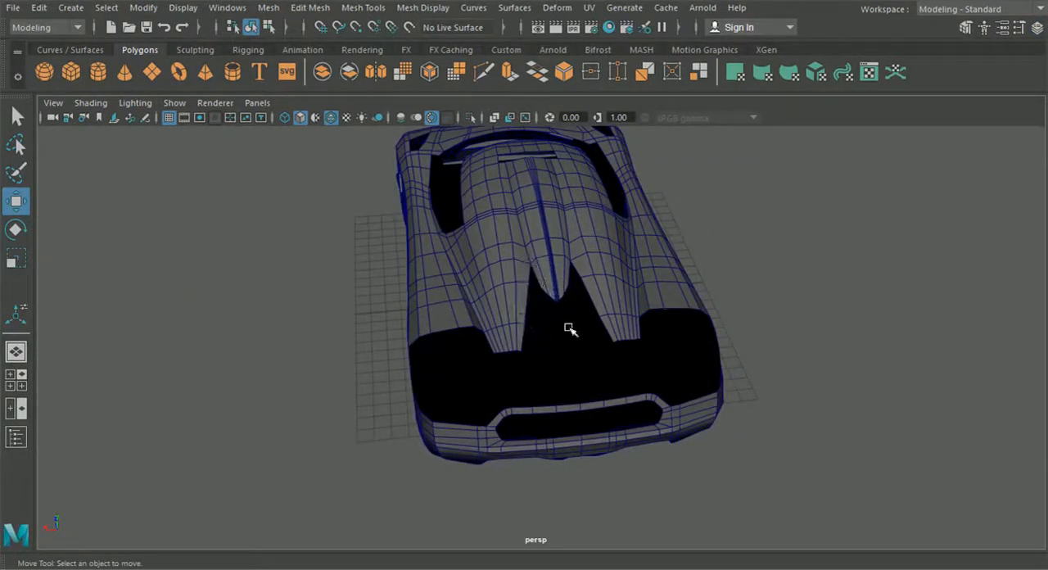
{"action": "left_click_drag", "start_coordinate": [559, 340], "coordinate": [659, 316], "text": "alt"}
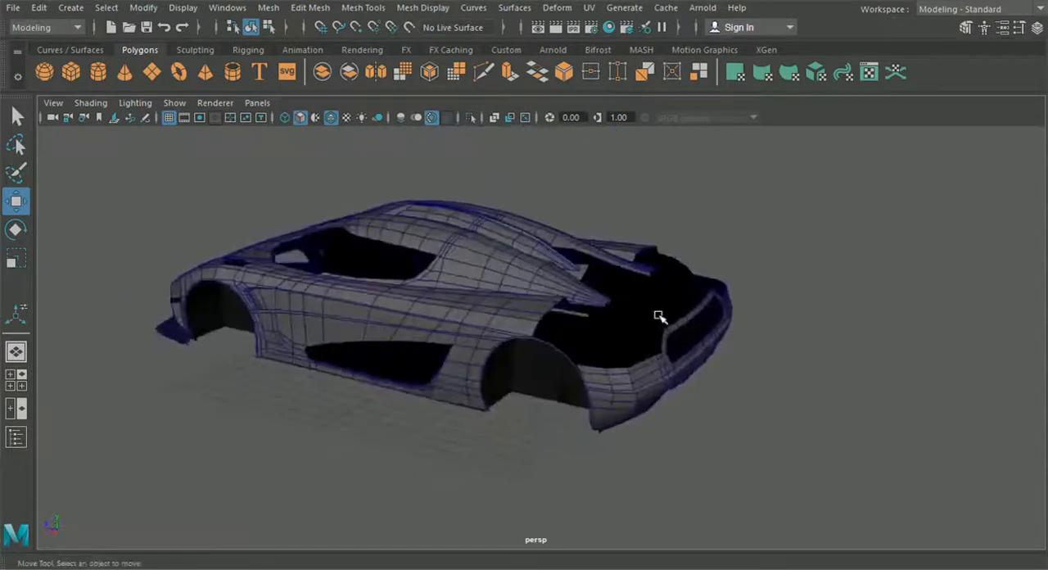